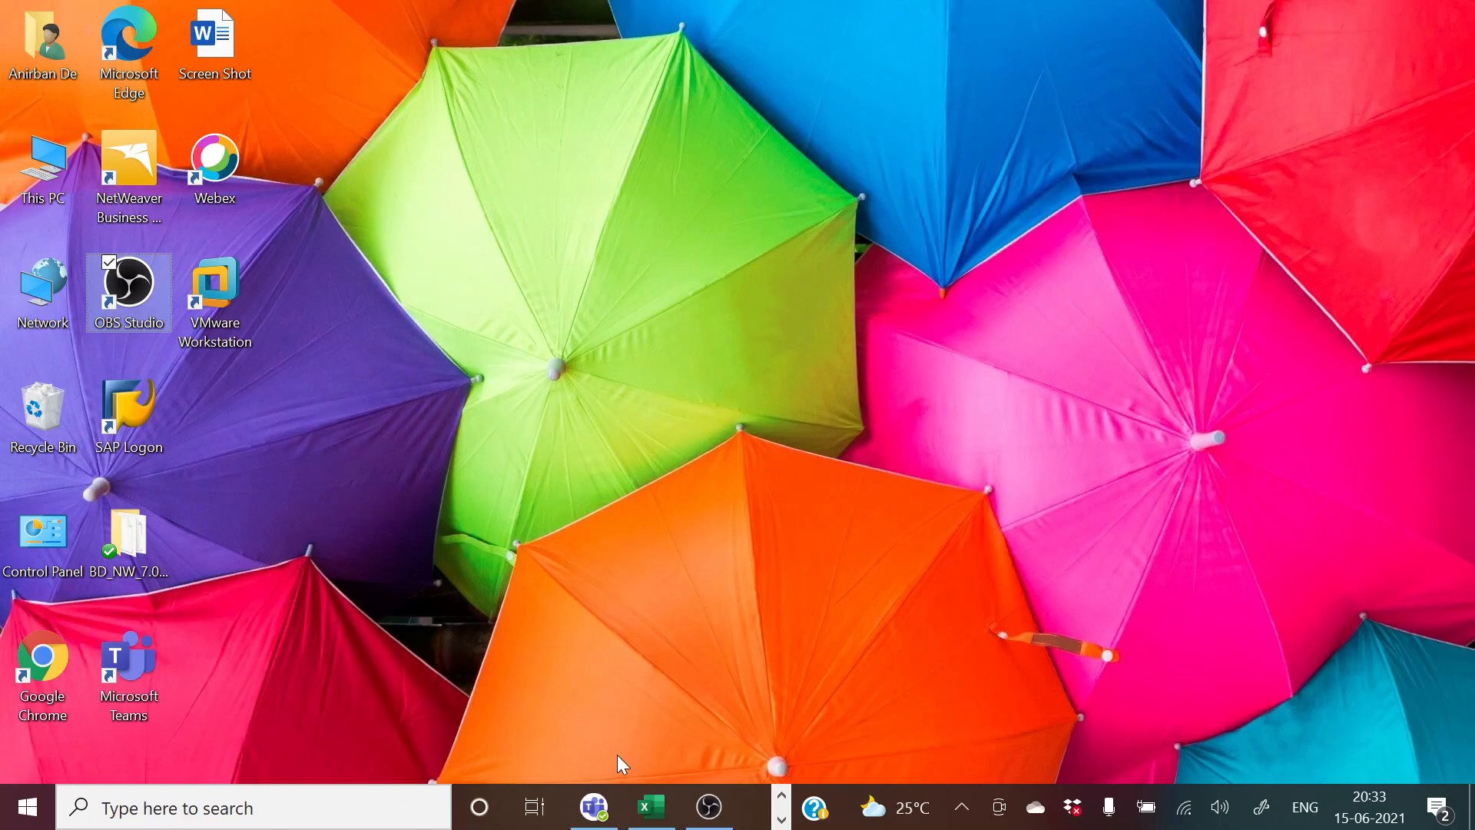
- Switch to the S4H workbook in Excel and discard the unfinished entry in cell C14 of the Notes sheet
mouse_move(652, 806)
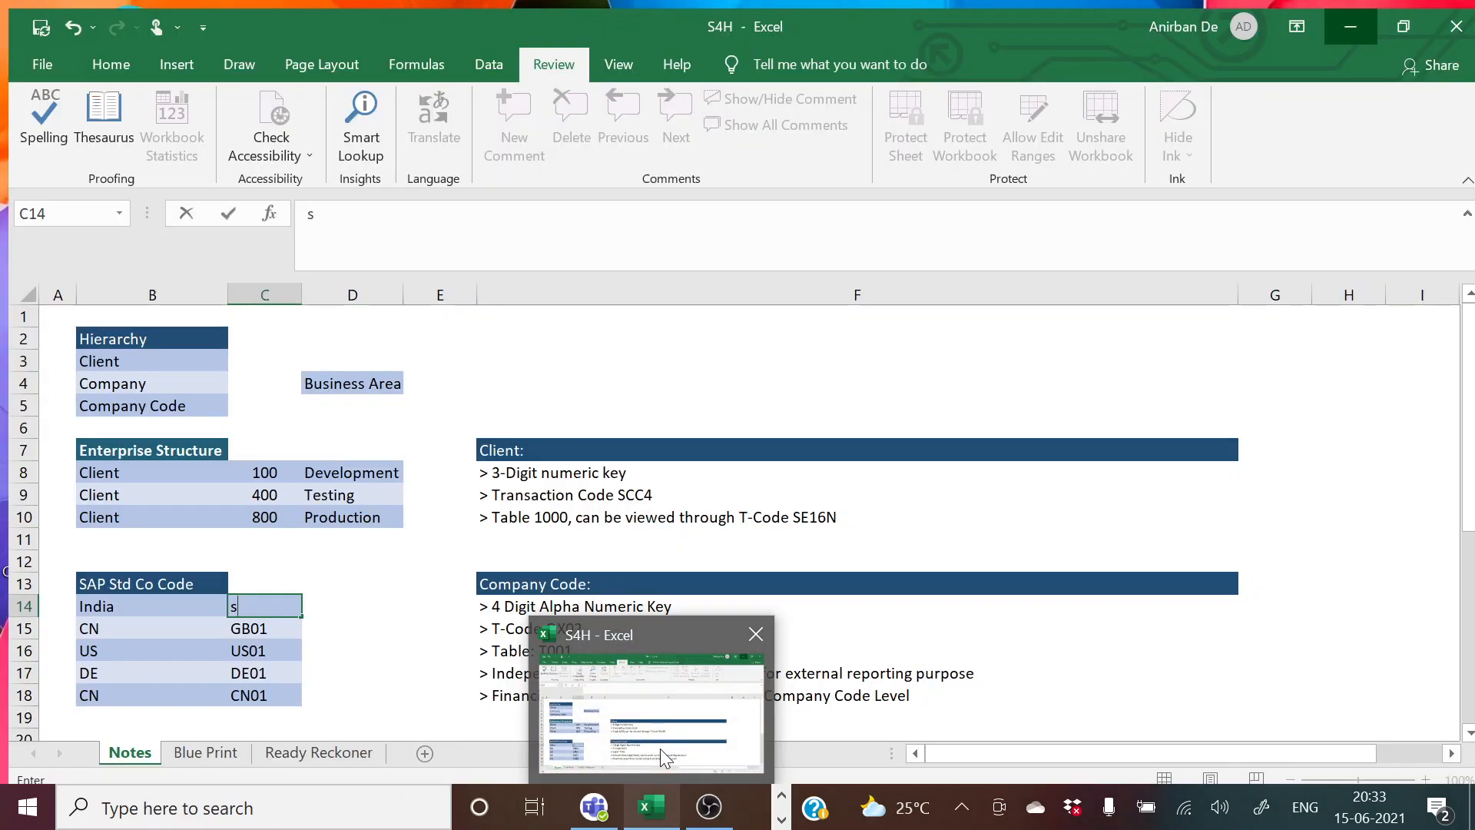
click(661, 748)
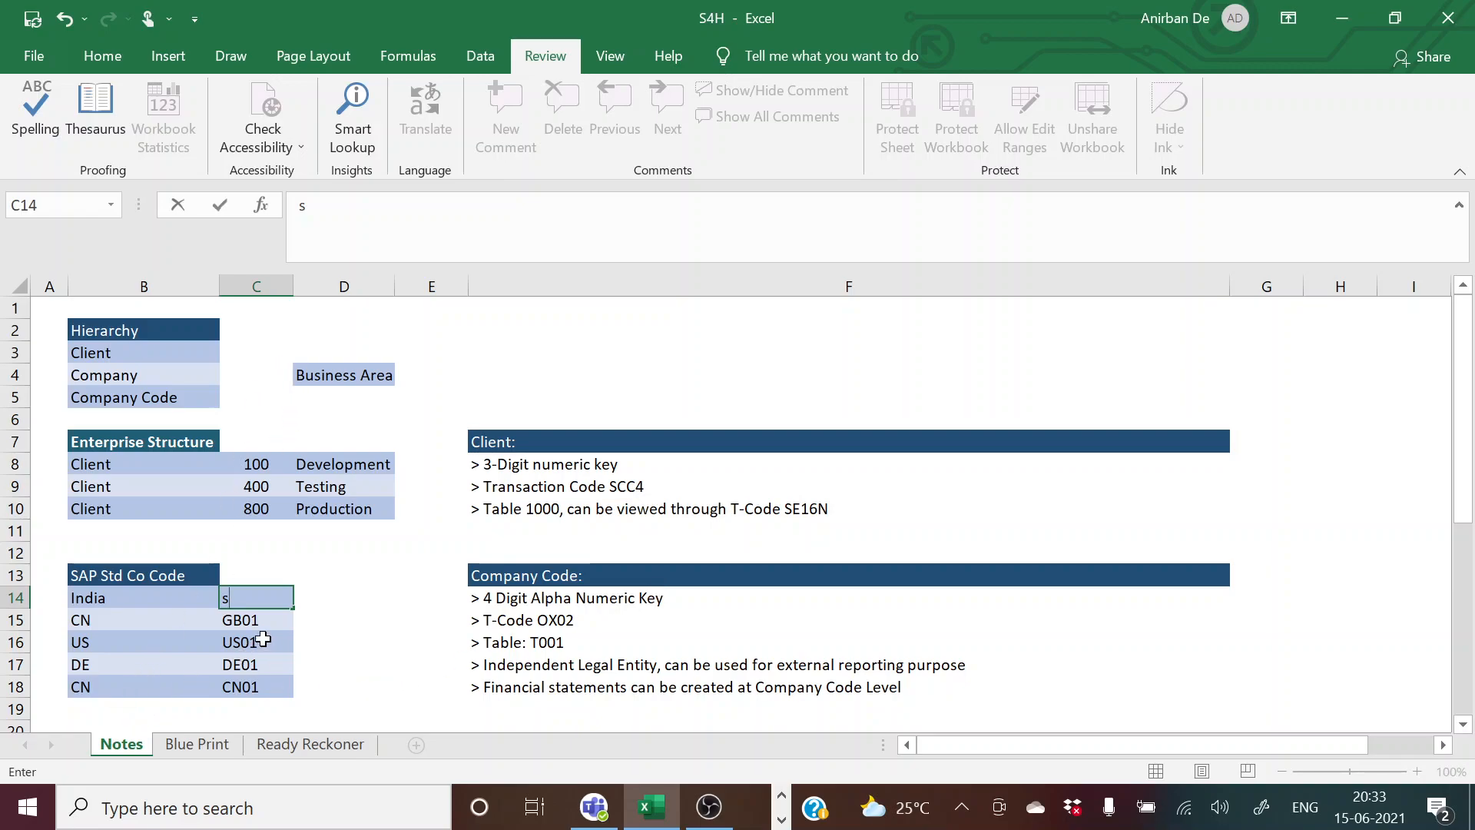
key(Escape)
click(353, 601)
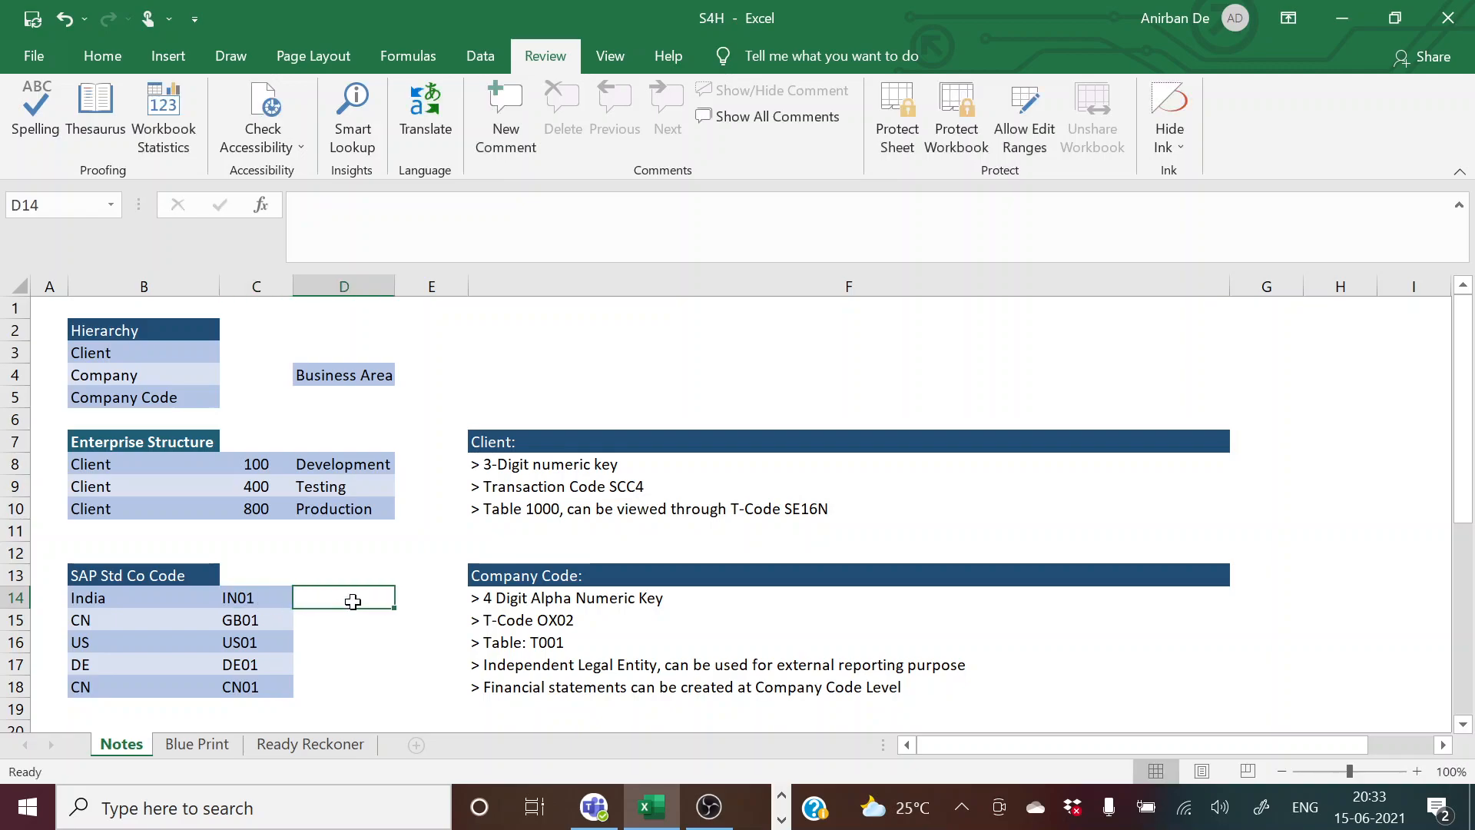
- Examine the company entry on the Blue Print sheet and the client creation row with its transaction code on the Ready Reckoner sheet
click(210, 745)
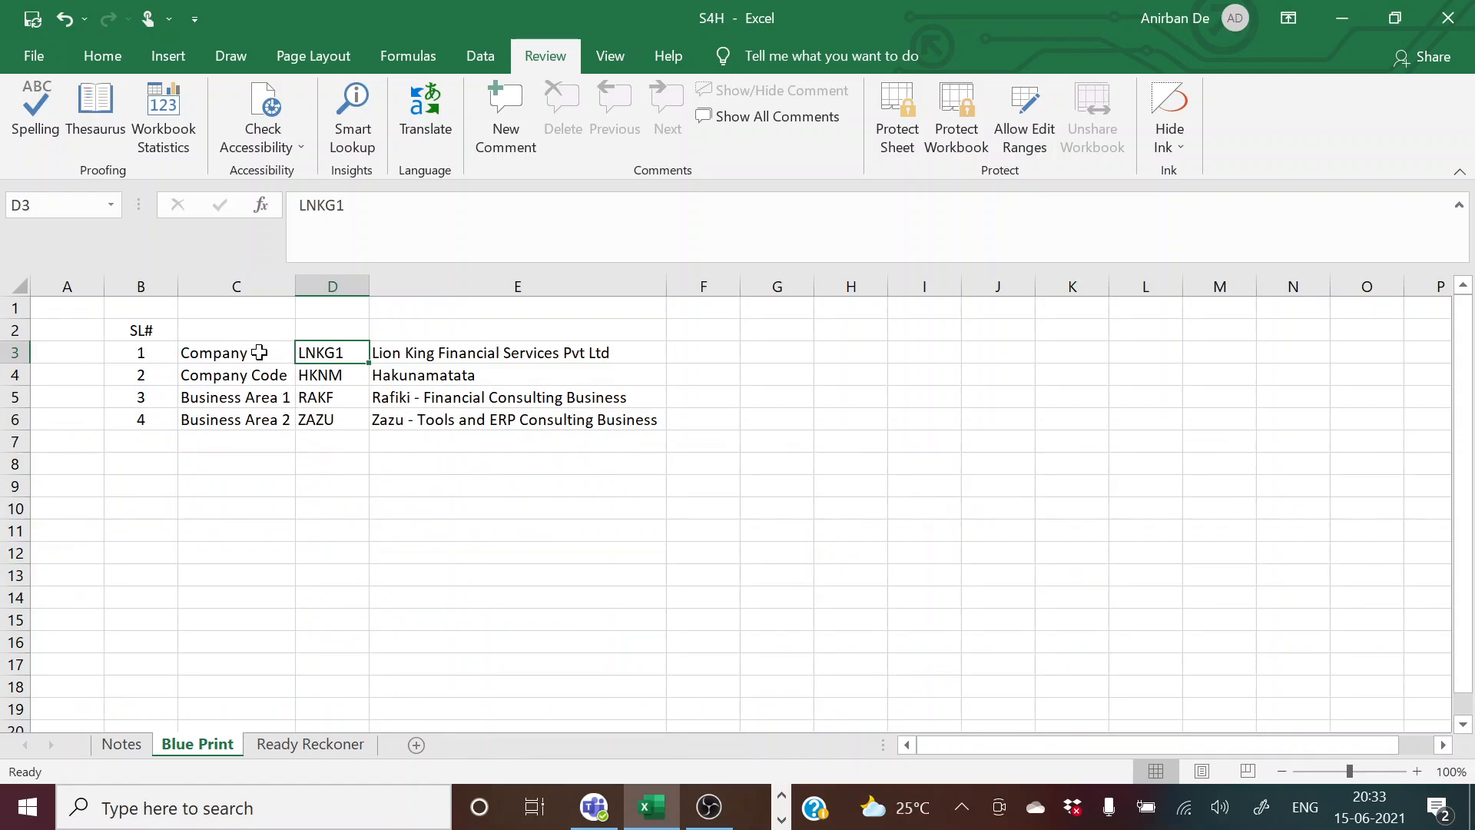
click(240, 352)
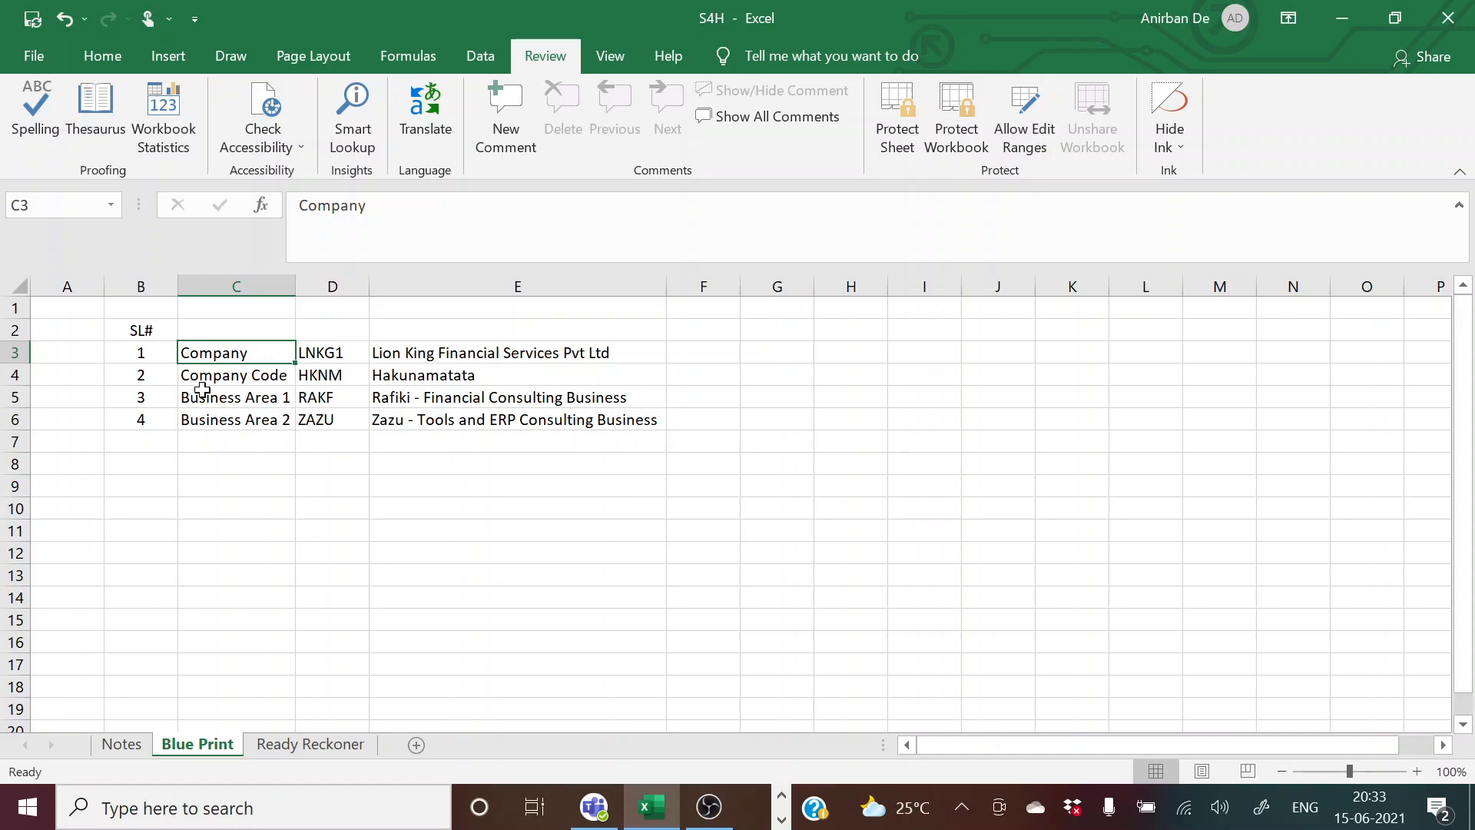
click(300, 753)
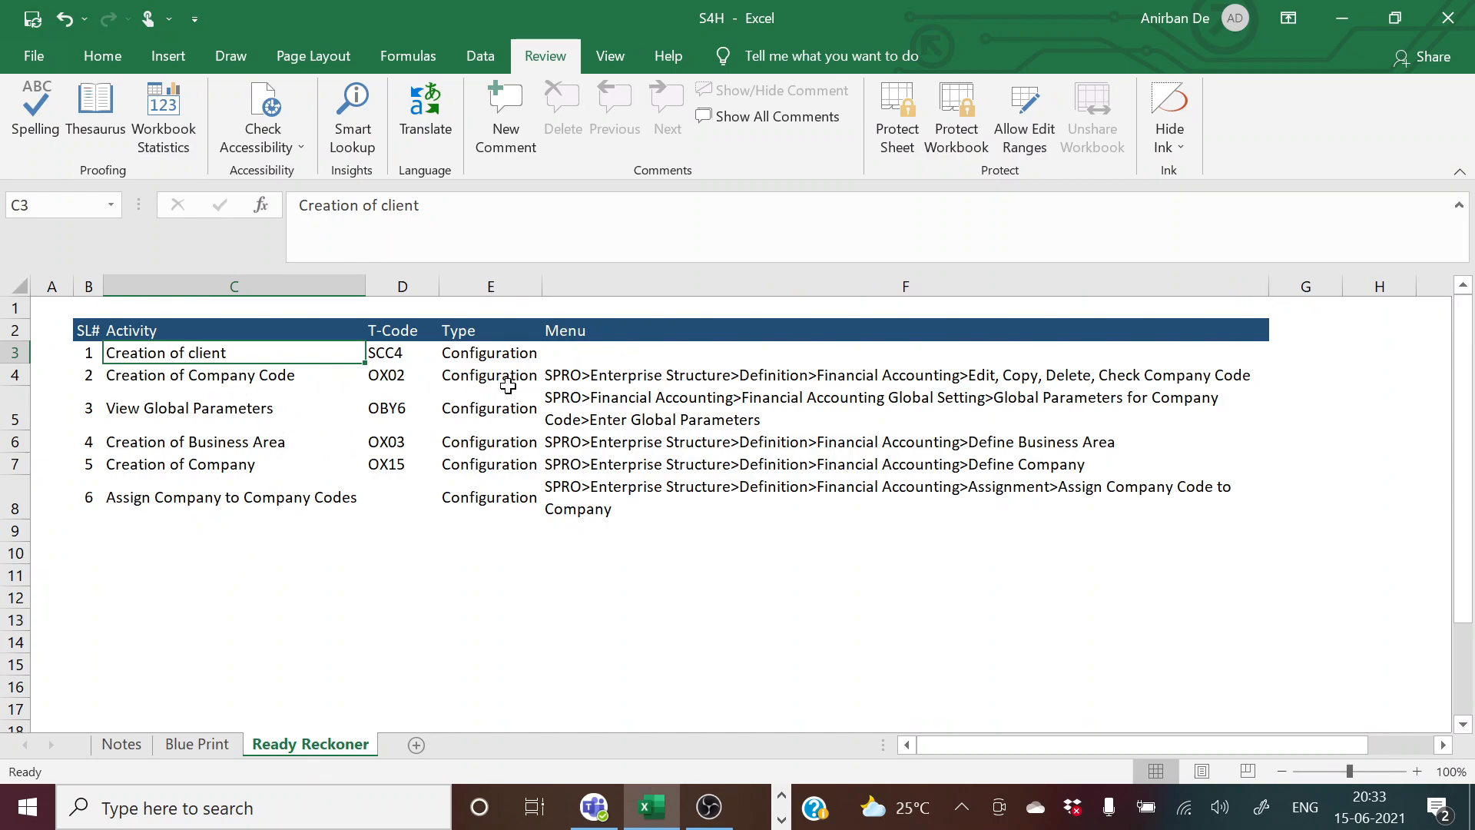
click(380, 354)
click(480, 356)
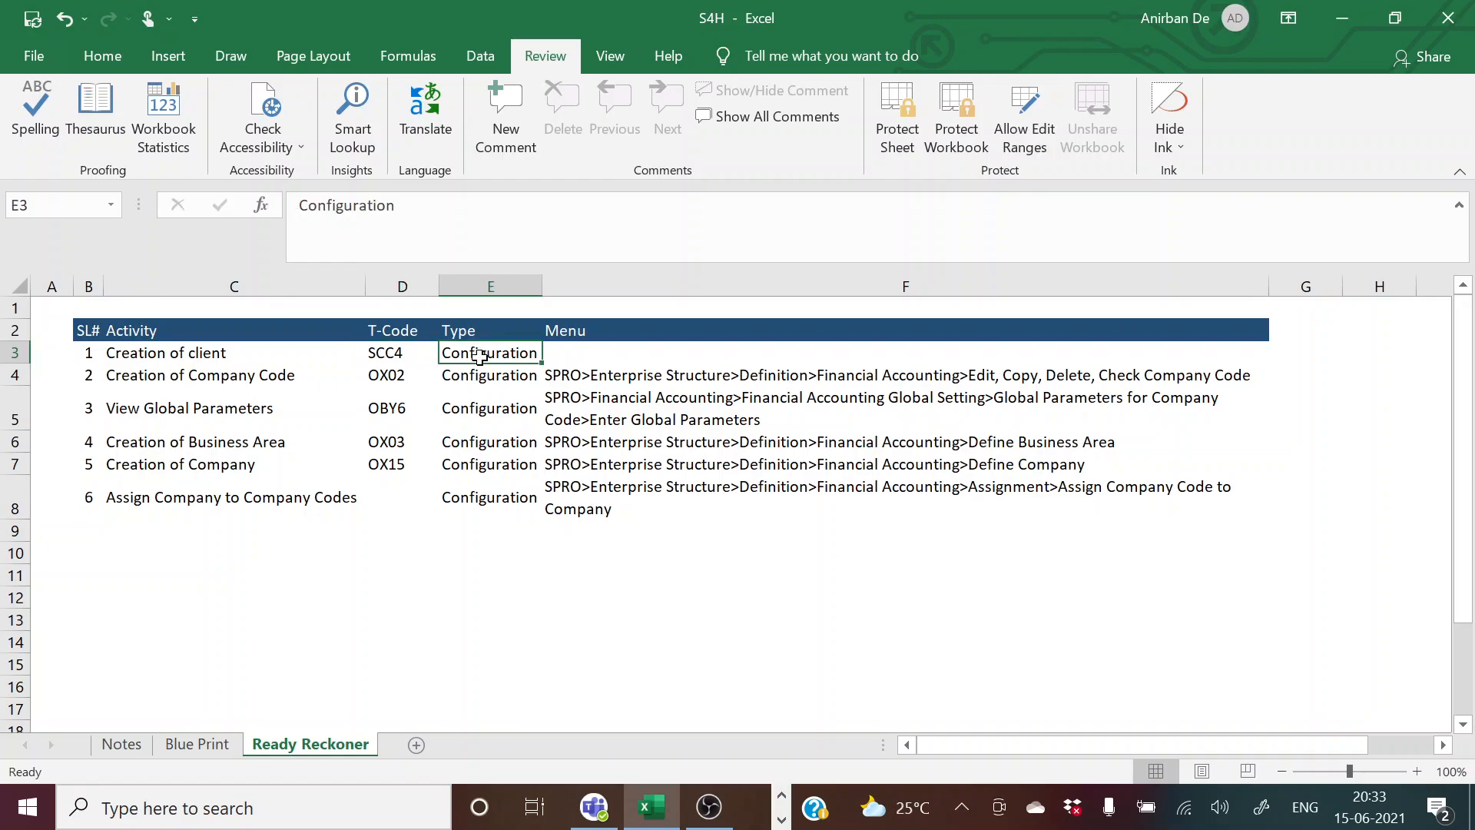
click(592, 371)
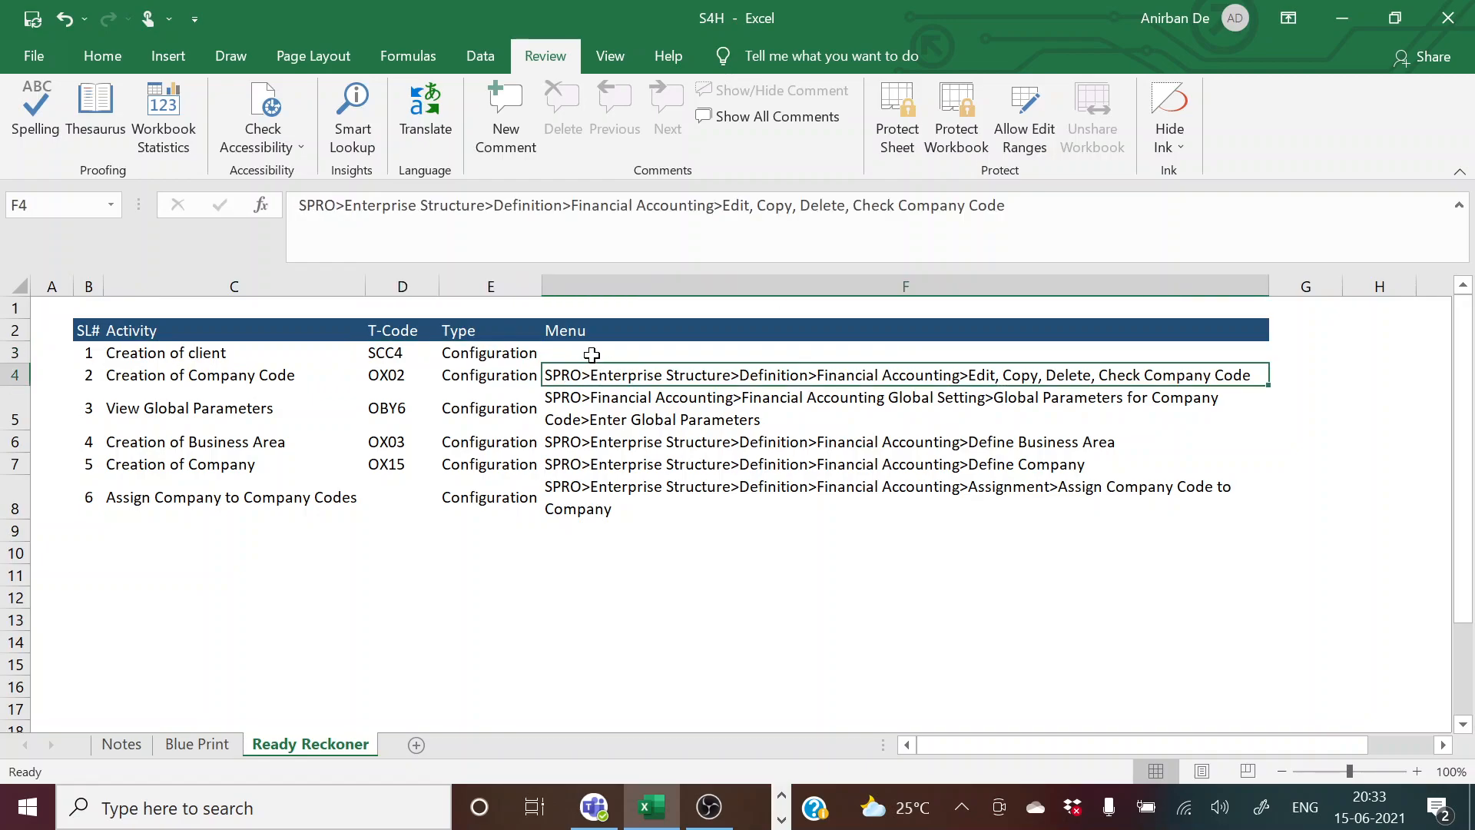
click(589, 352)
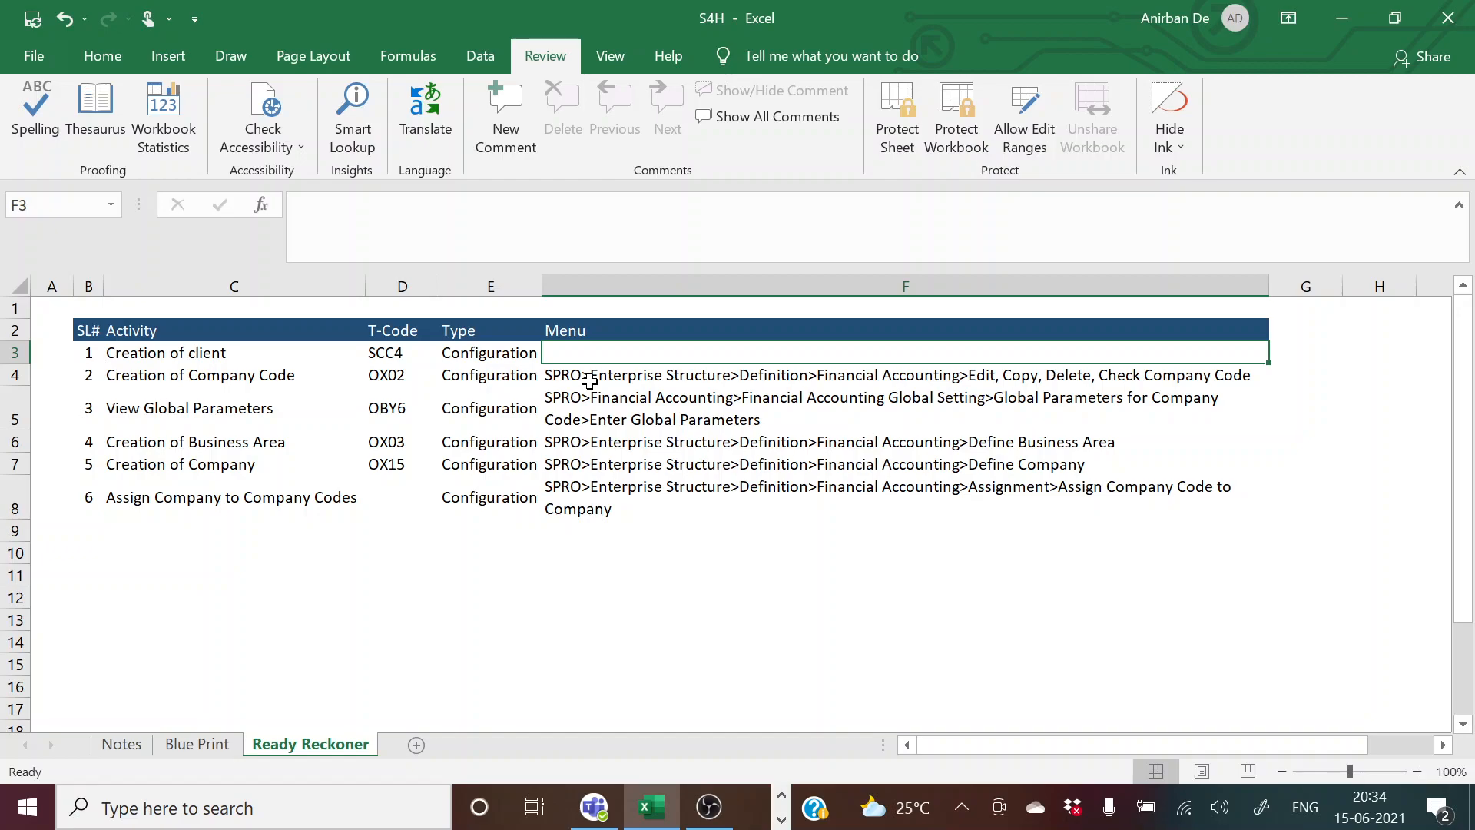
click(380, 353)
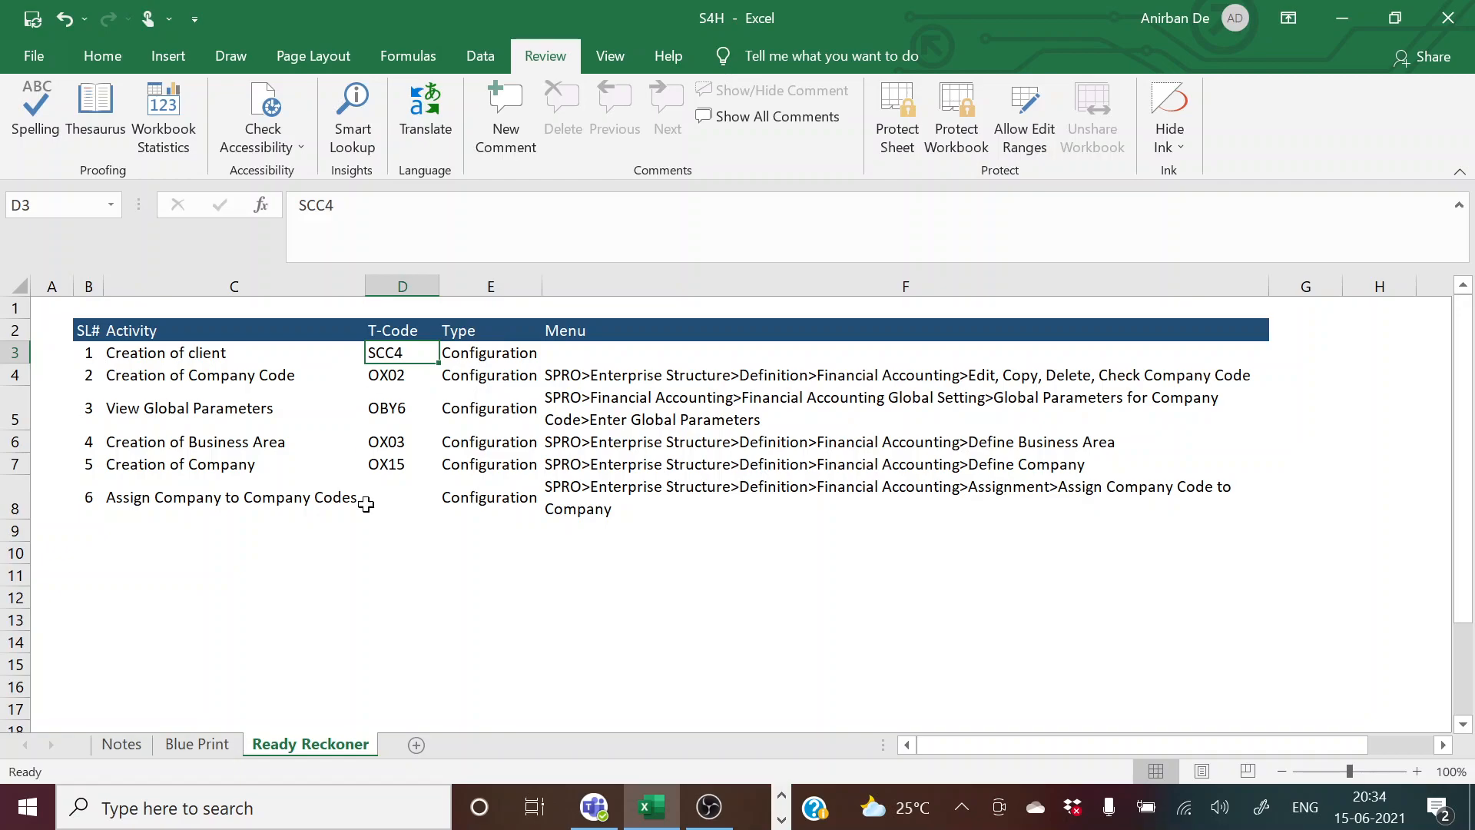
- Examine the hierarchy of client, company, company code and business area on the Notes sheet
click(127, 744)
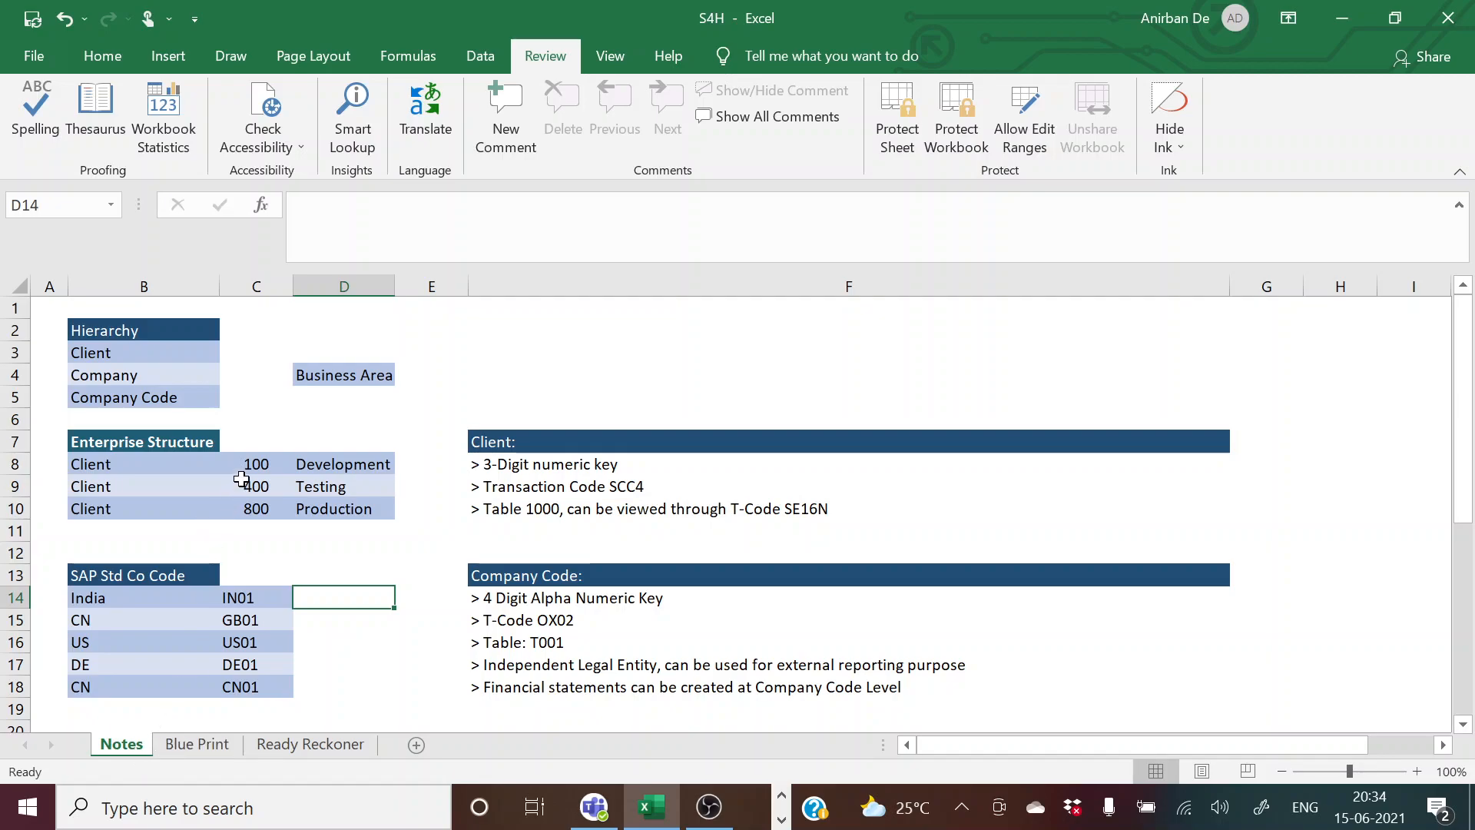
click(158, 465)
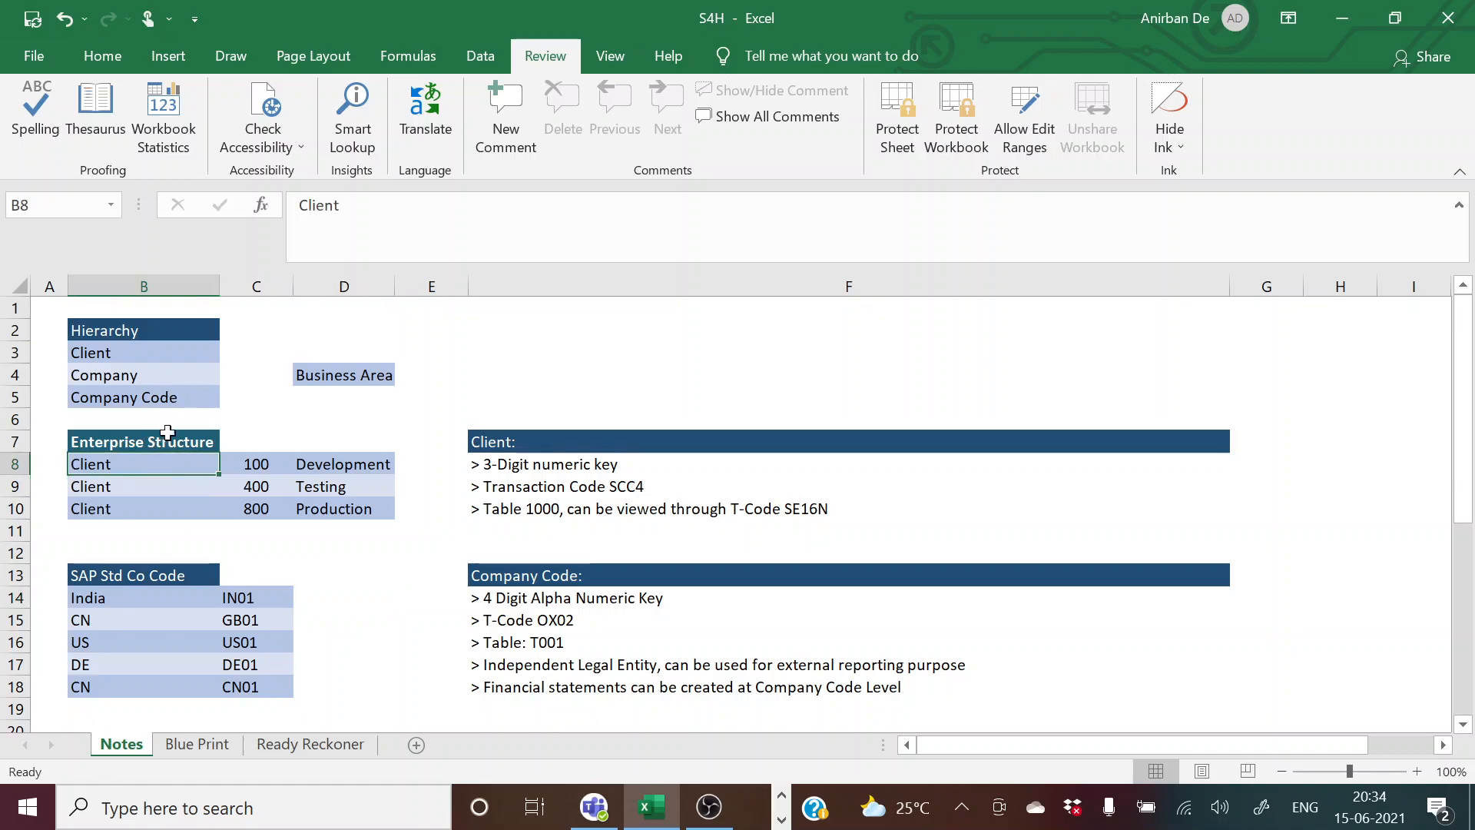
click(148, 330)
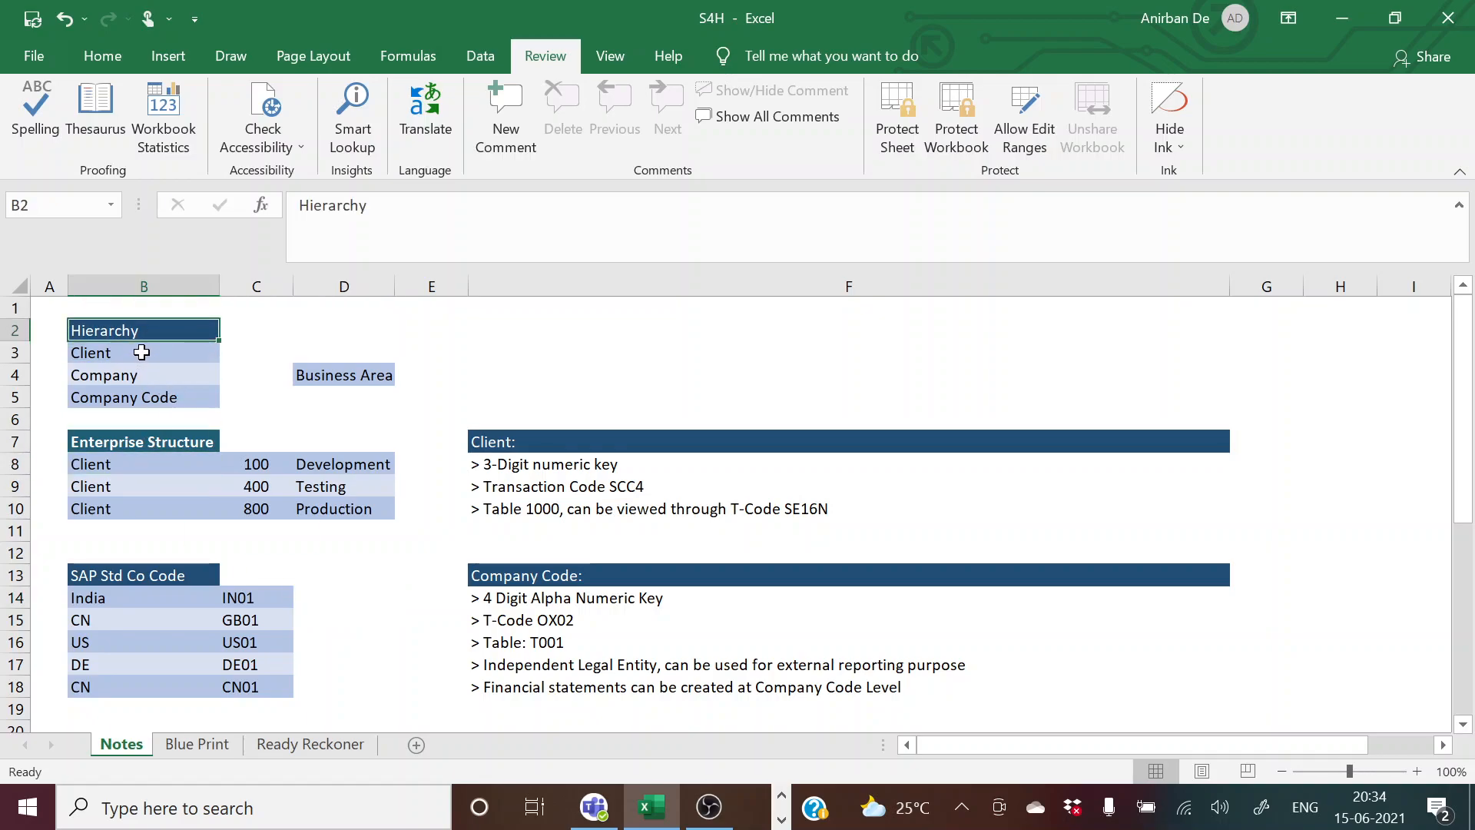
click(142, 352)
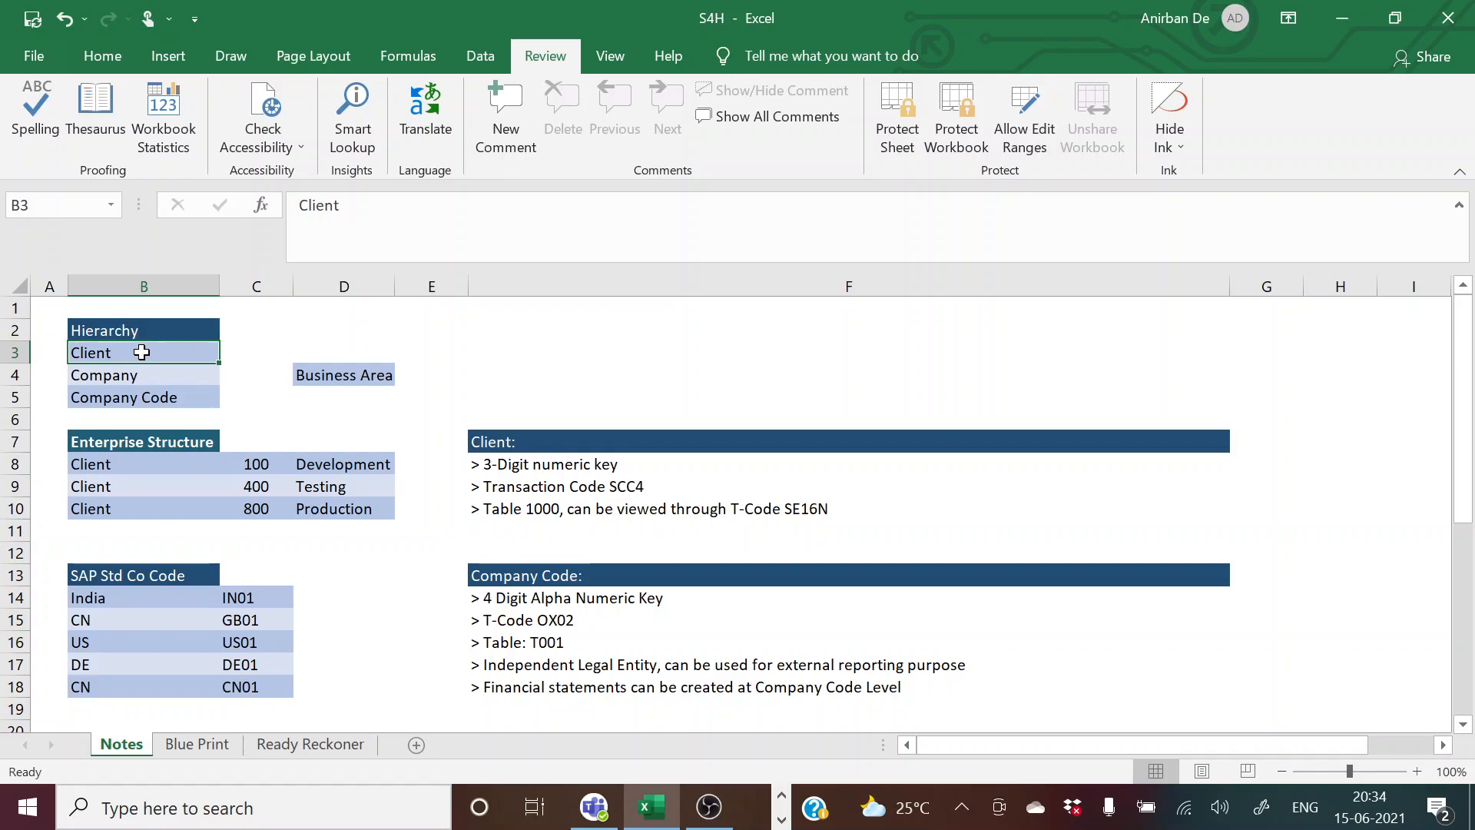
click(143, 379)
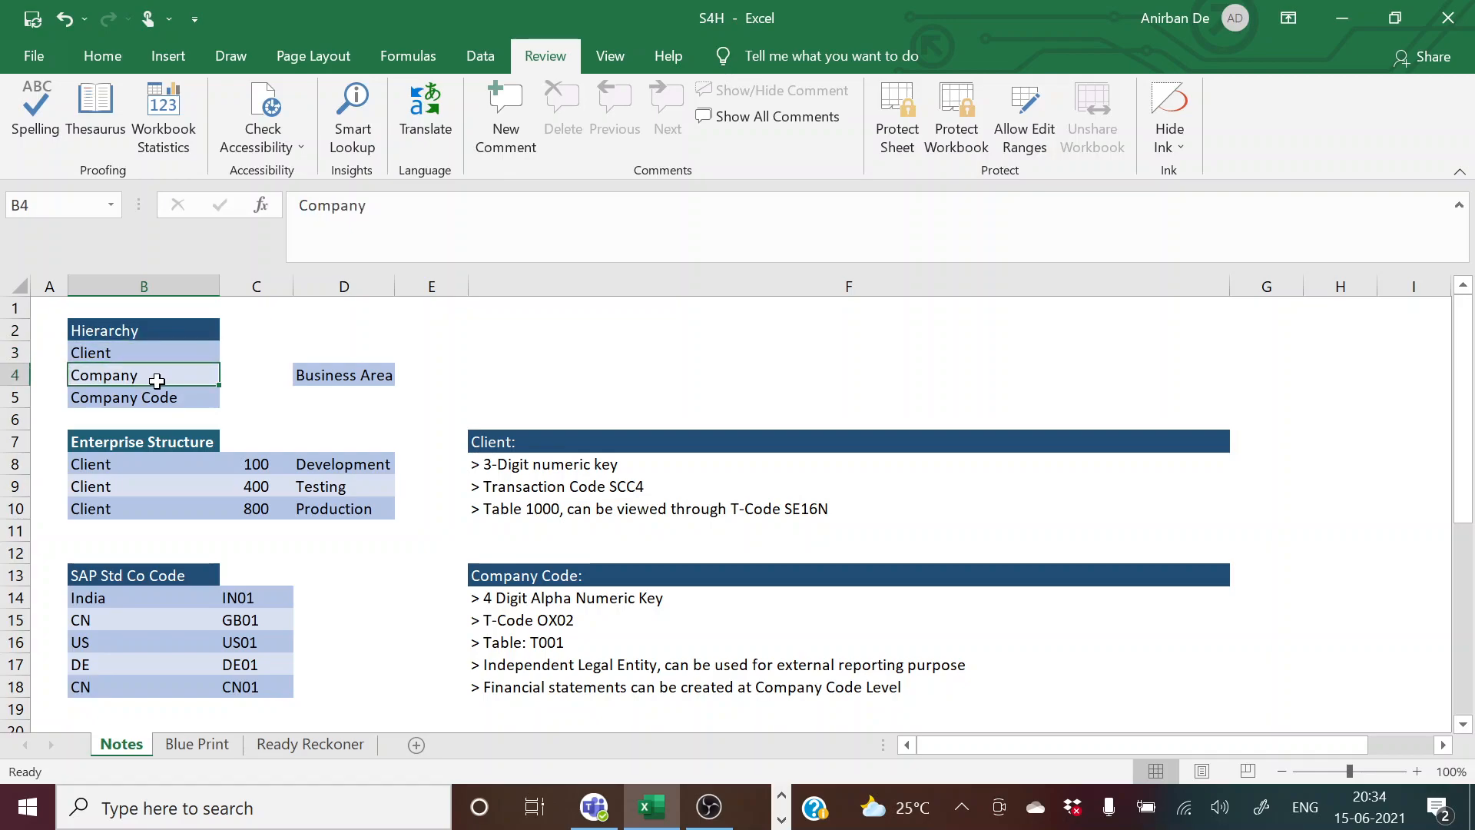
click(166, 401)
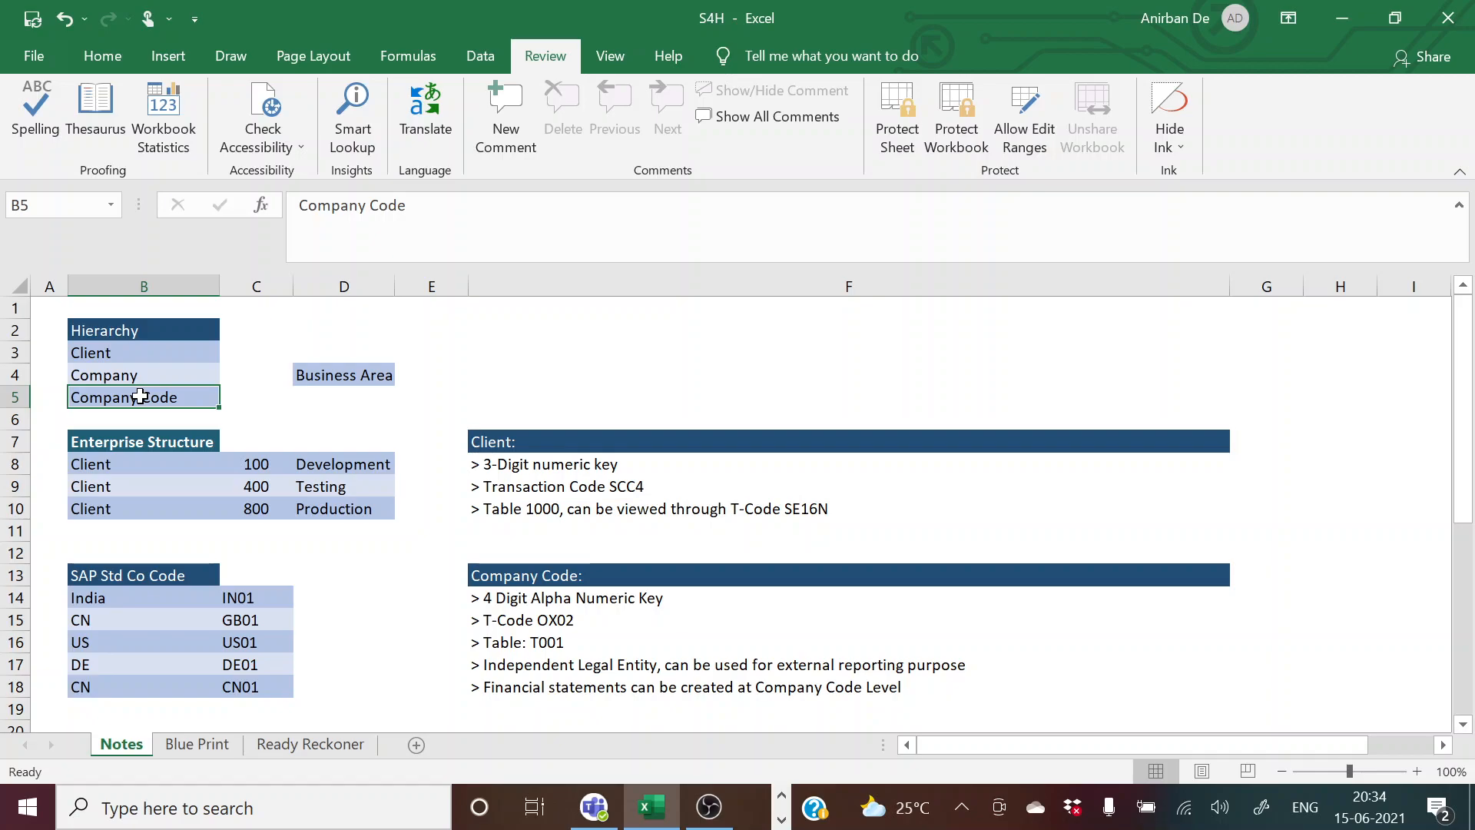
click(341, 373)
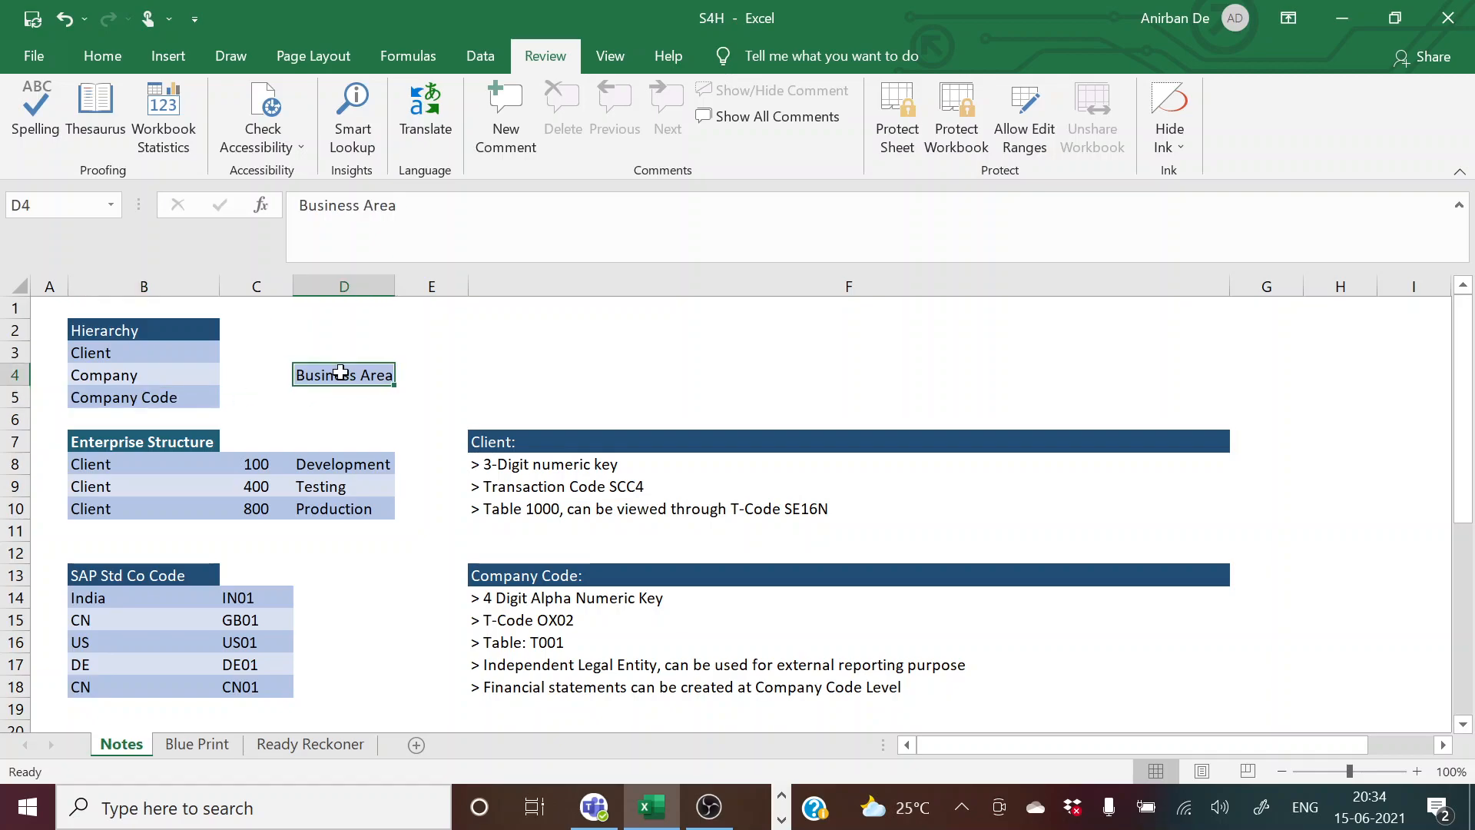
click(137, 374)
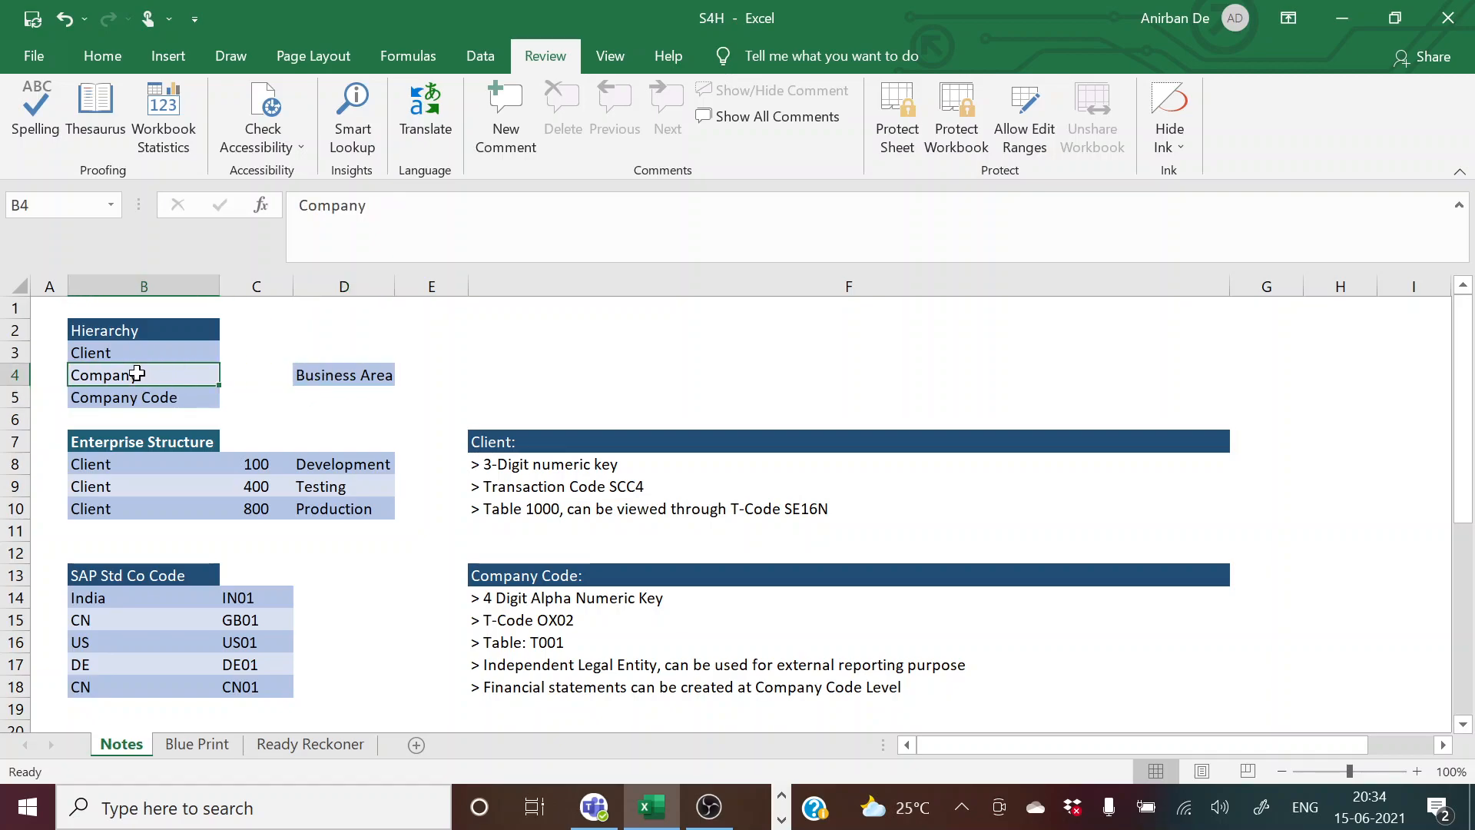
click(365, 380)
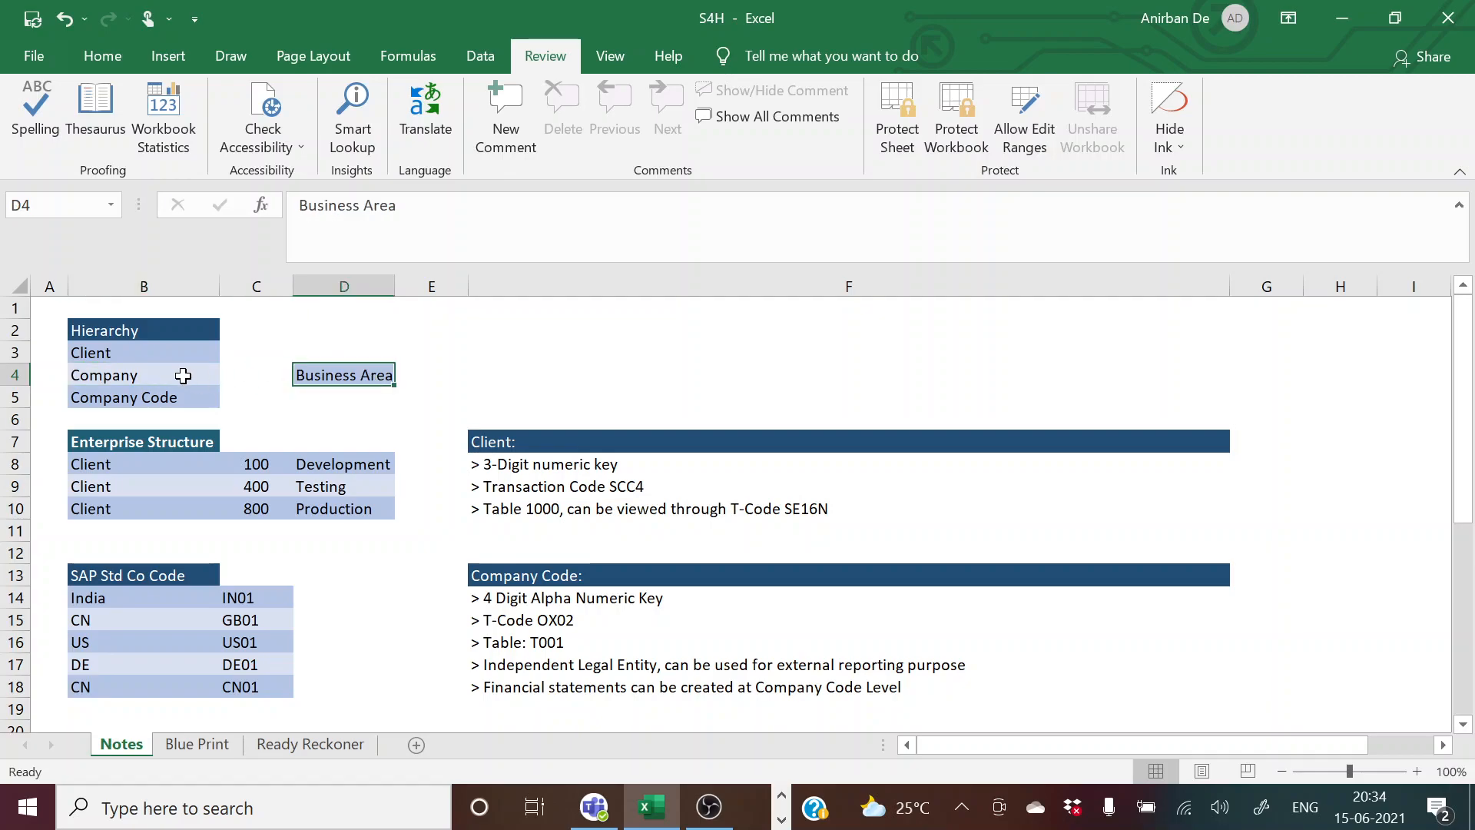
click(183, 375)
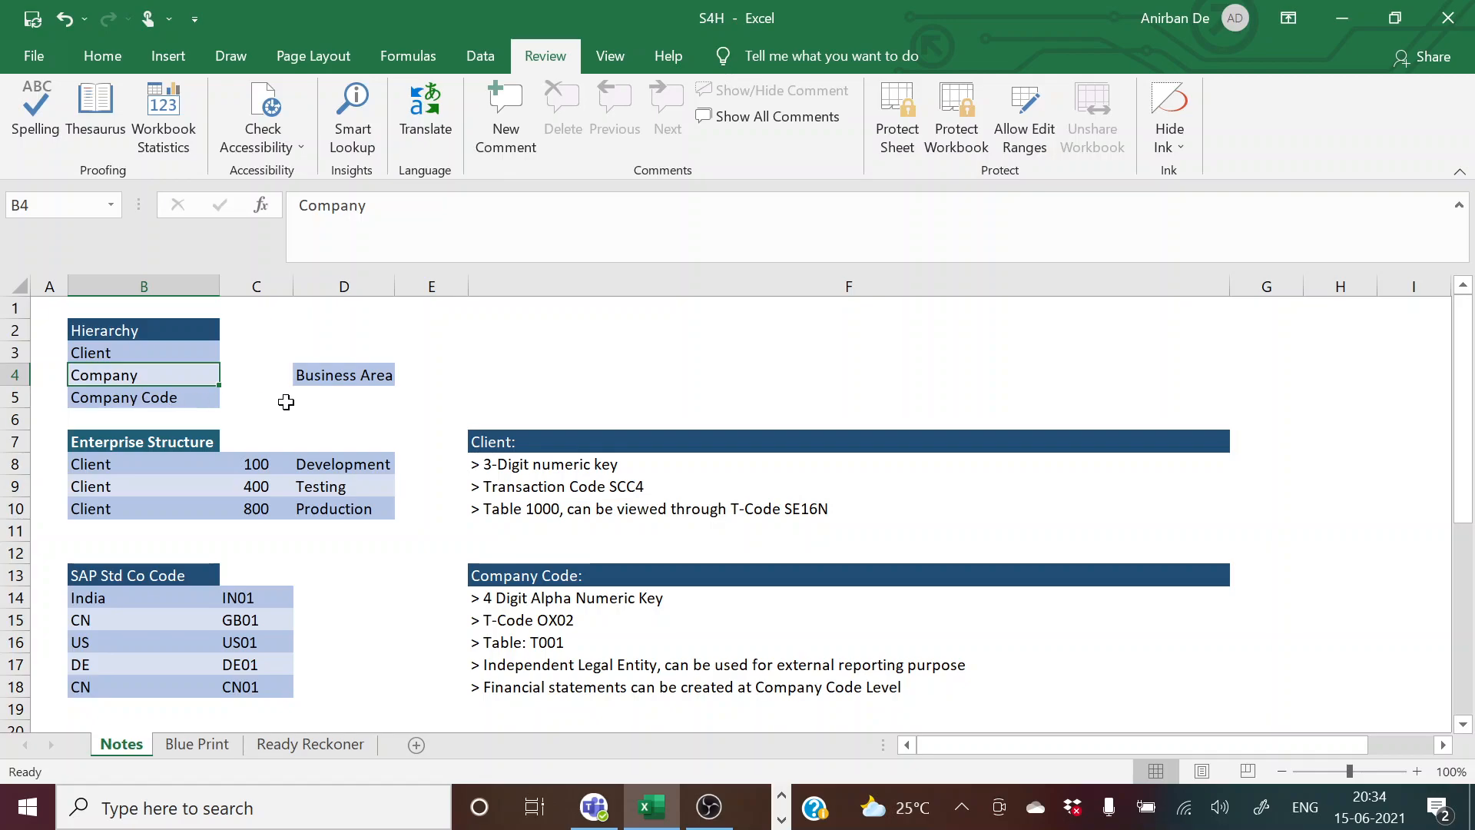
click(345, 380)
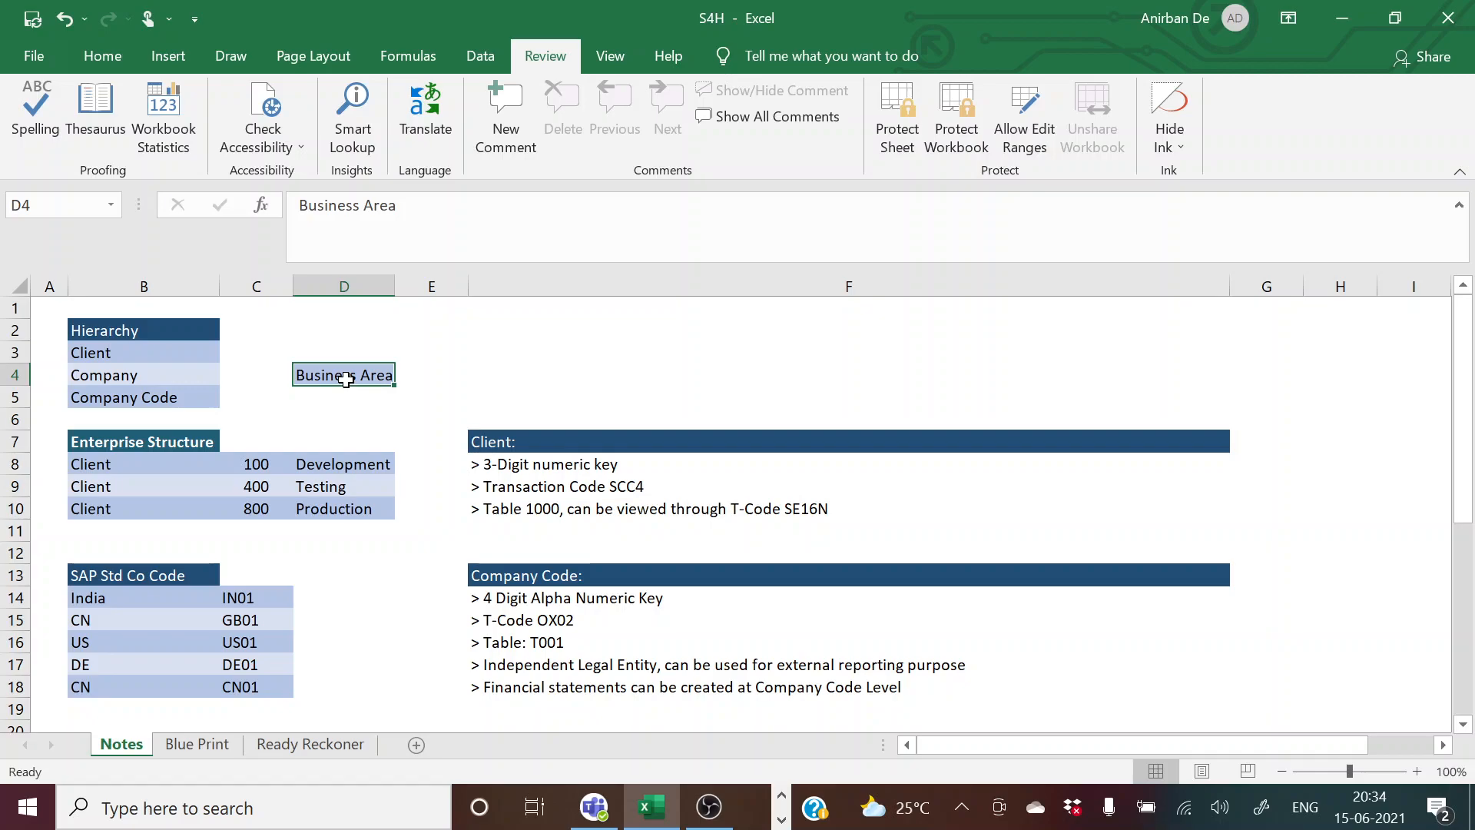
- Examine the client numbers under Enterprise Structure and the Client notes on the transaction code and table
click(257, 466)
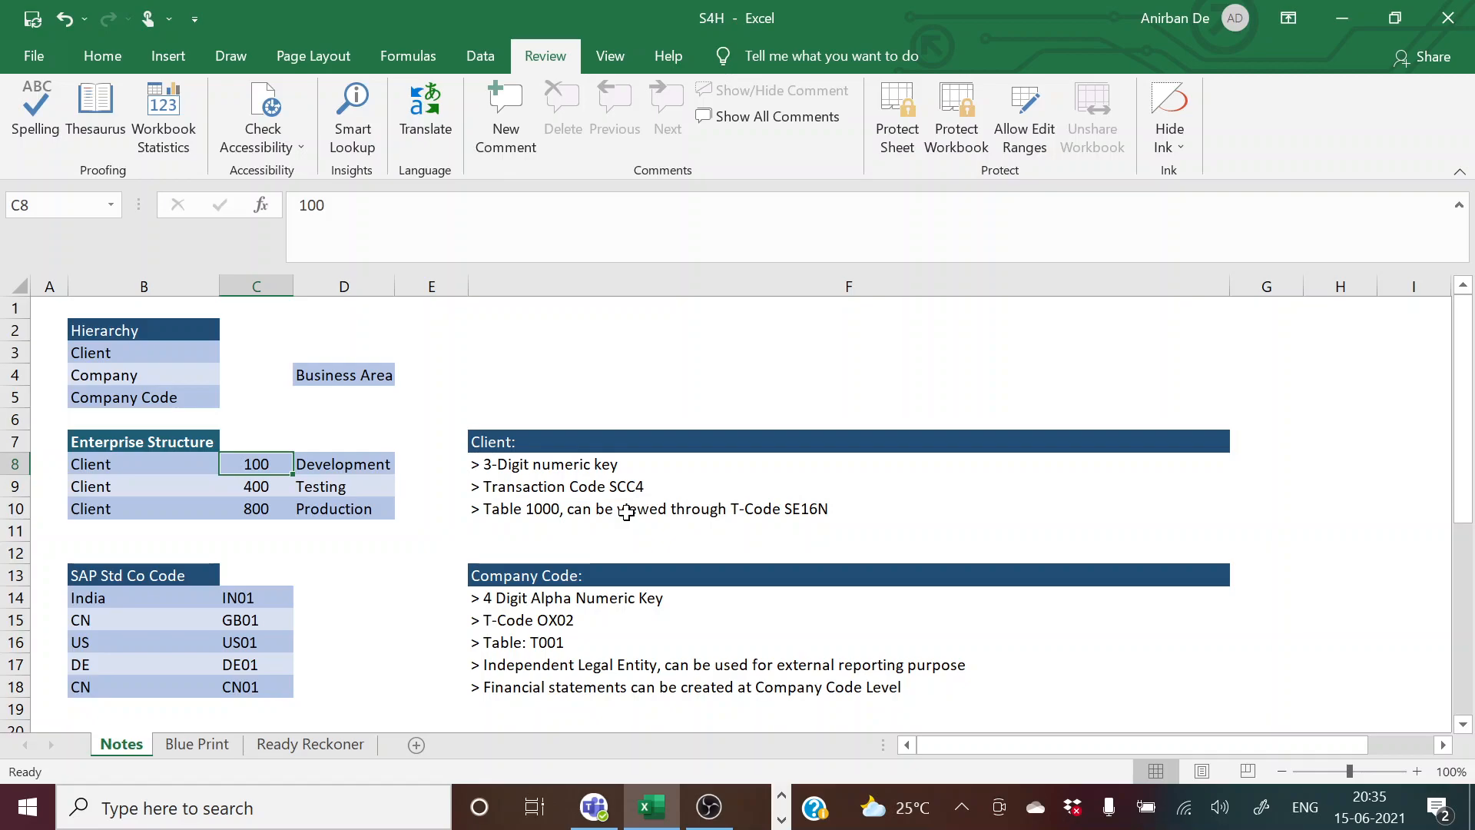
key(Down)
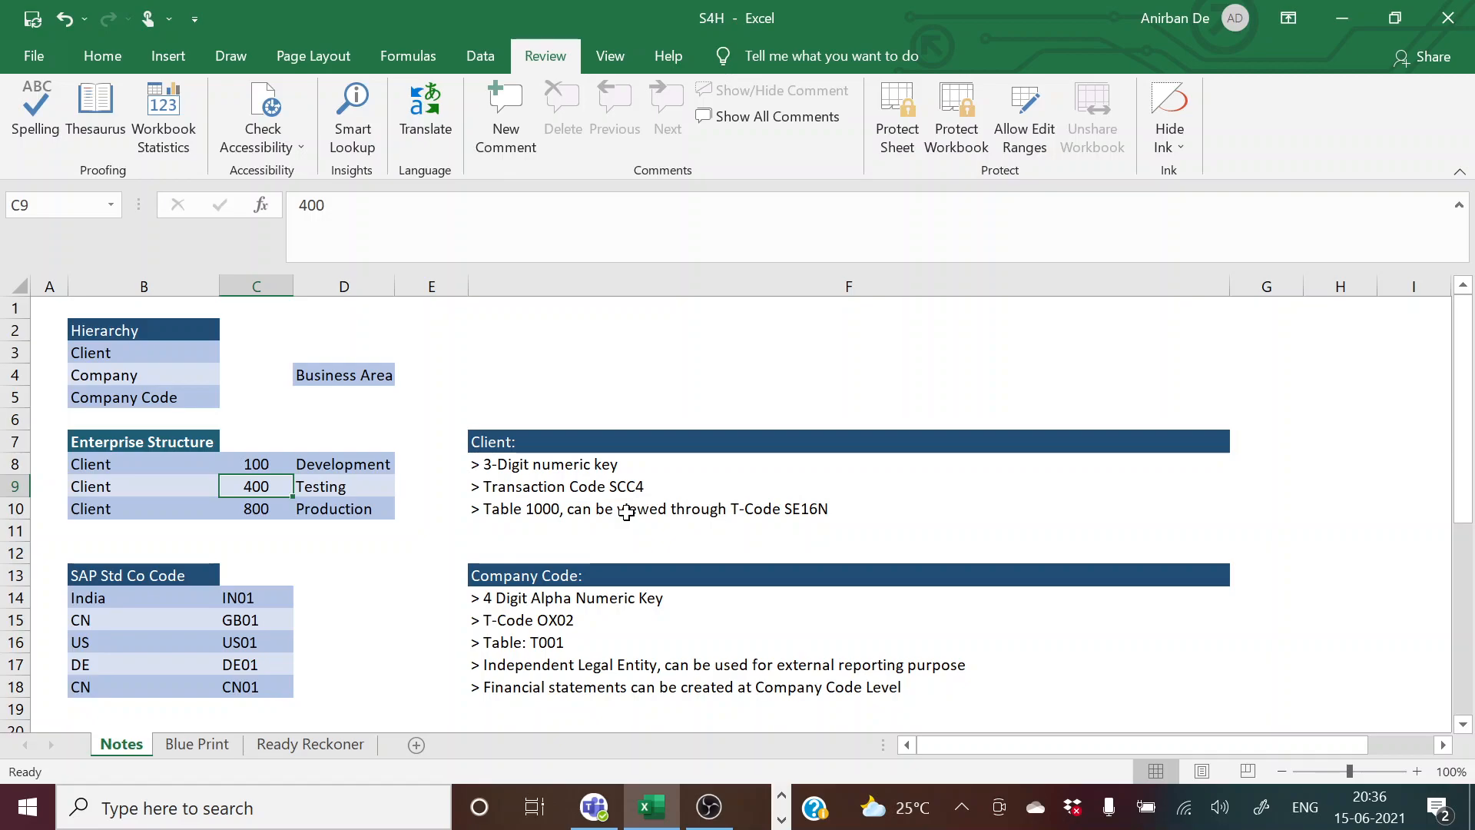
click(517, 488)
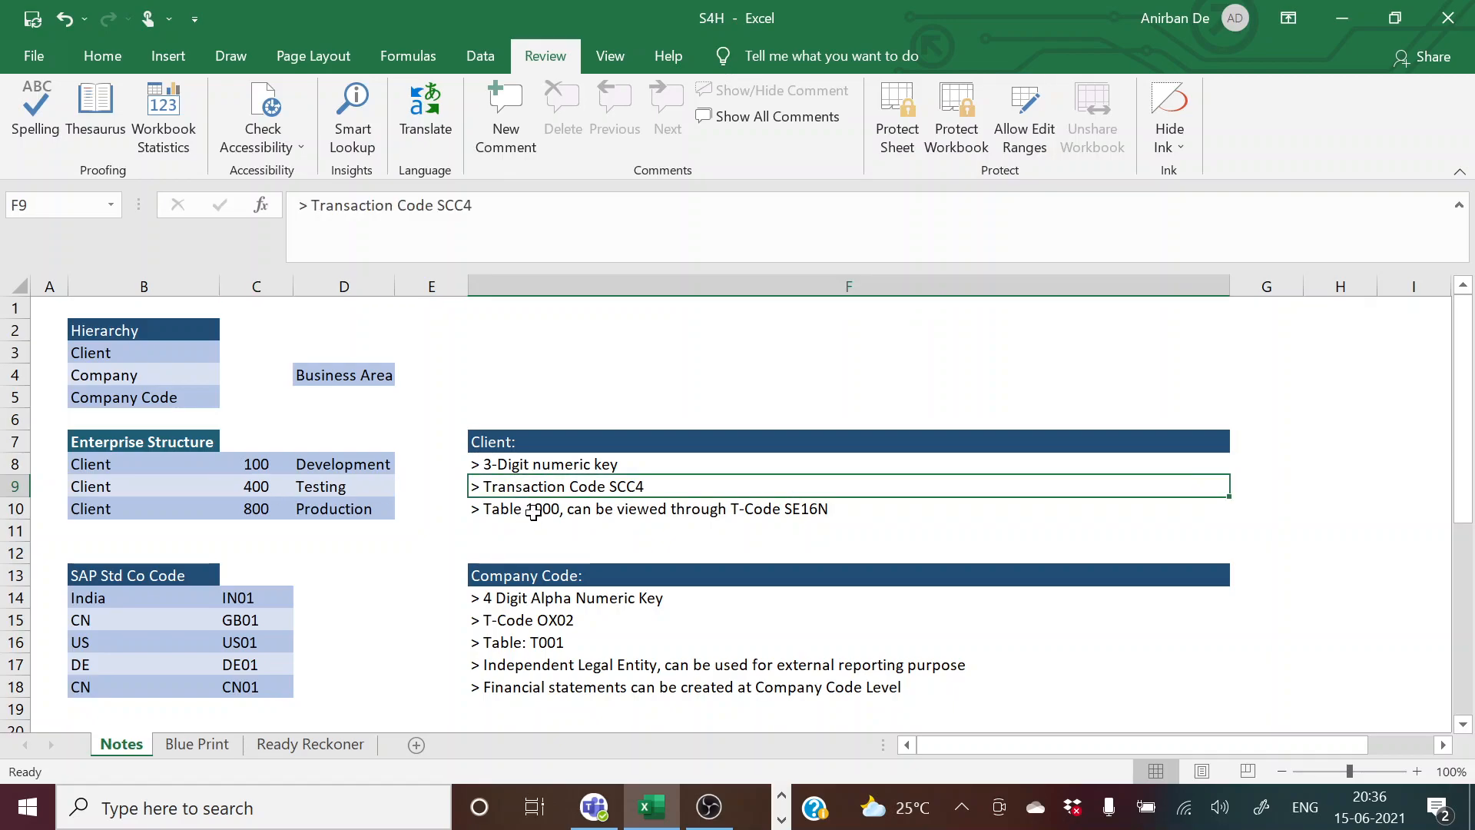
click(533, 513)
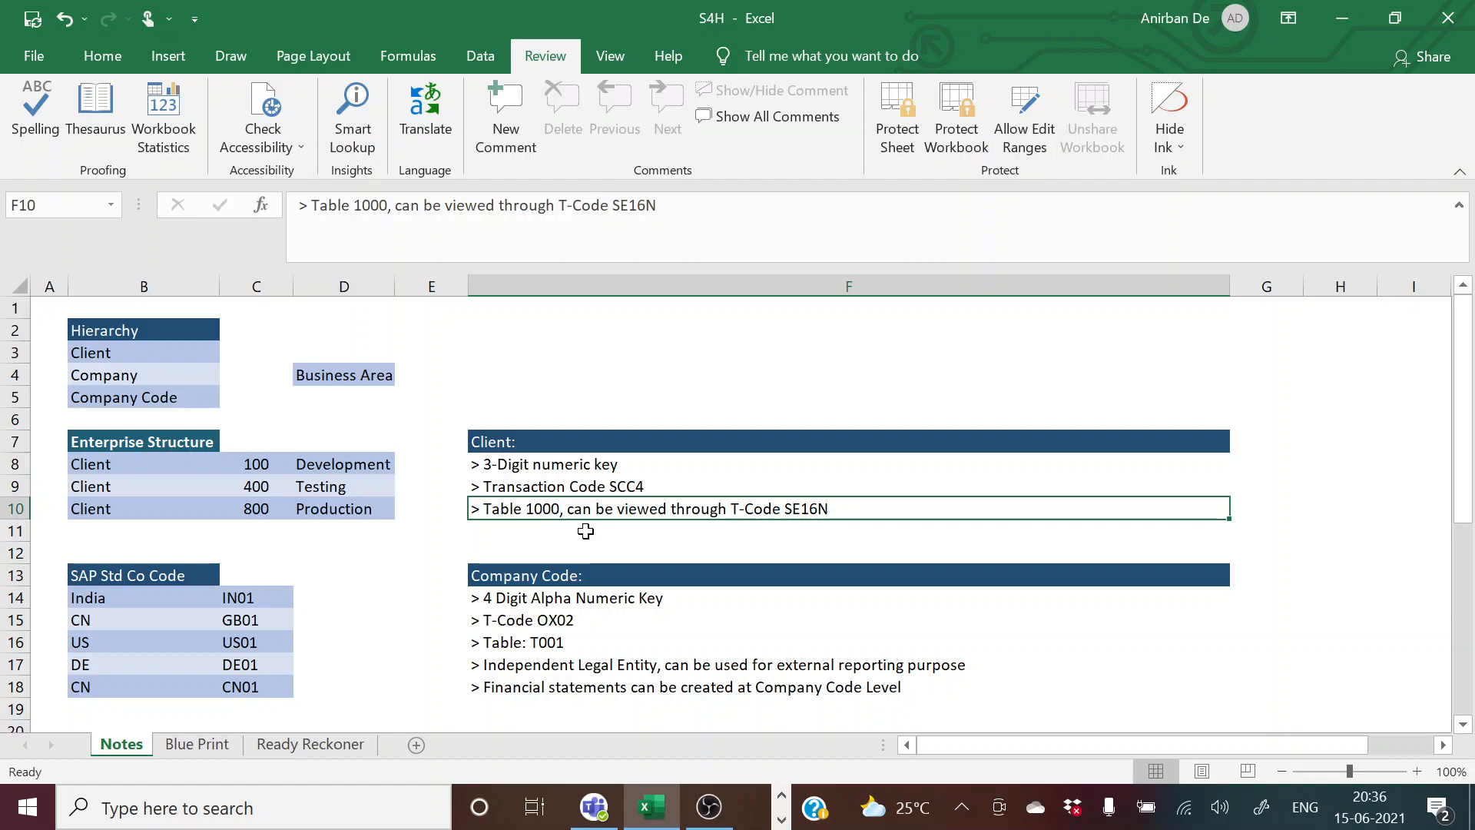
click(556, 487)
click(555, 510)
- Switch to SAP Logon from the desktop and open the S4Hana connection
click(781, 797)
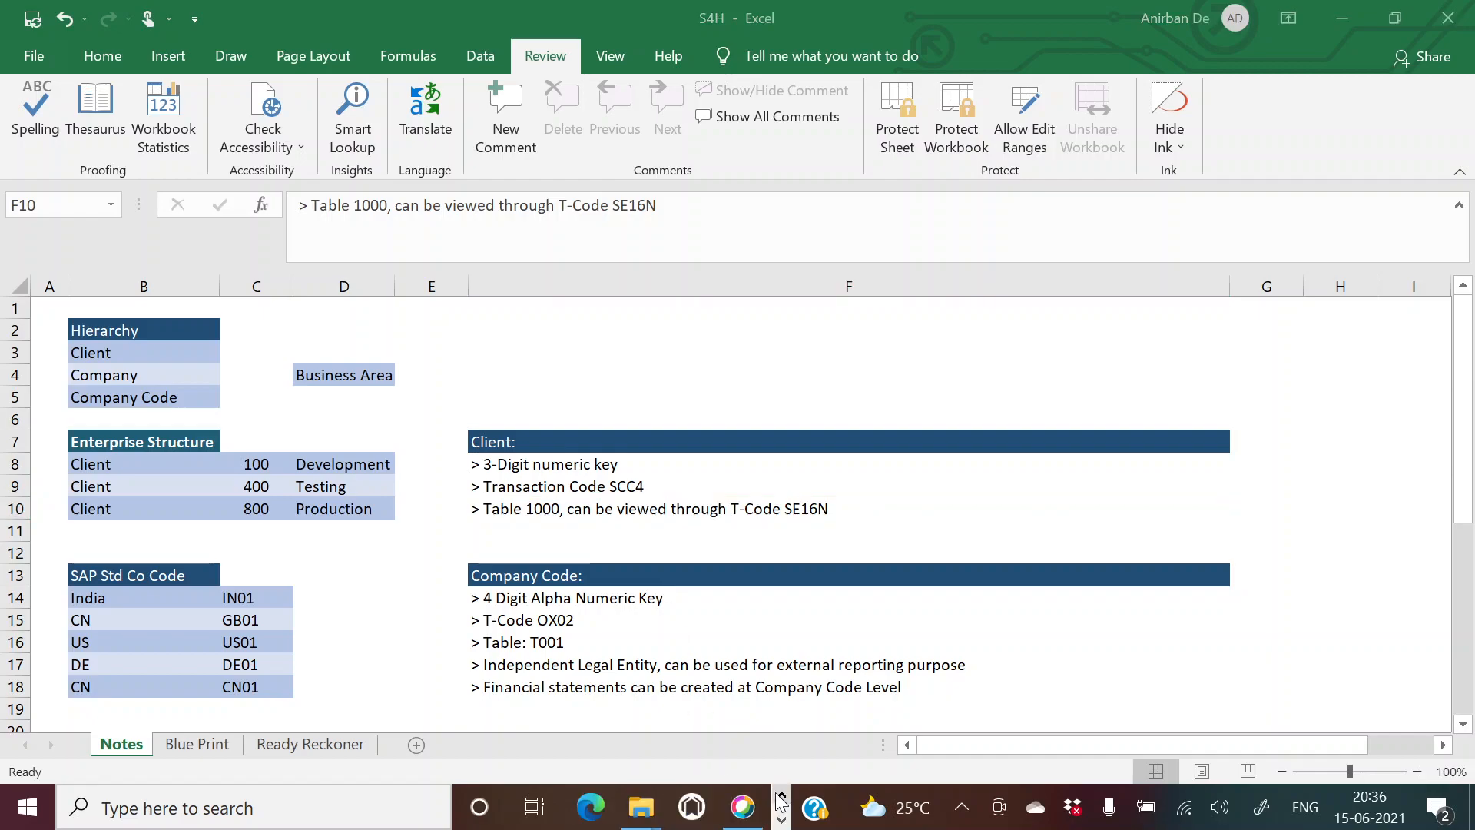
key(super+d)
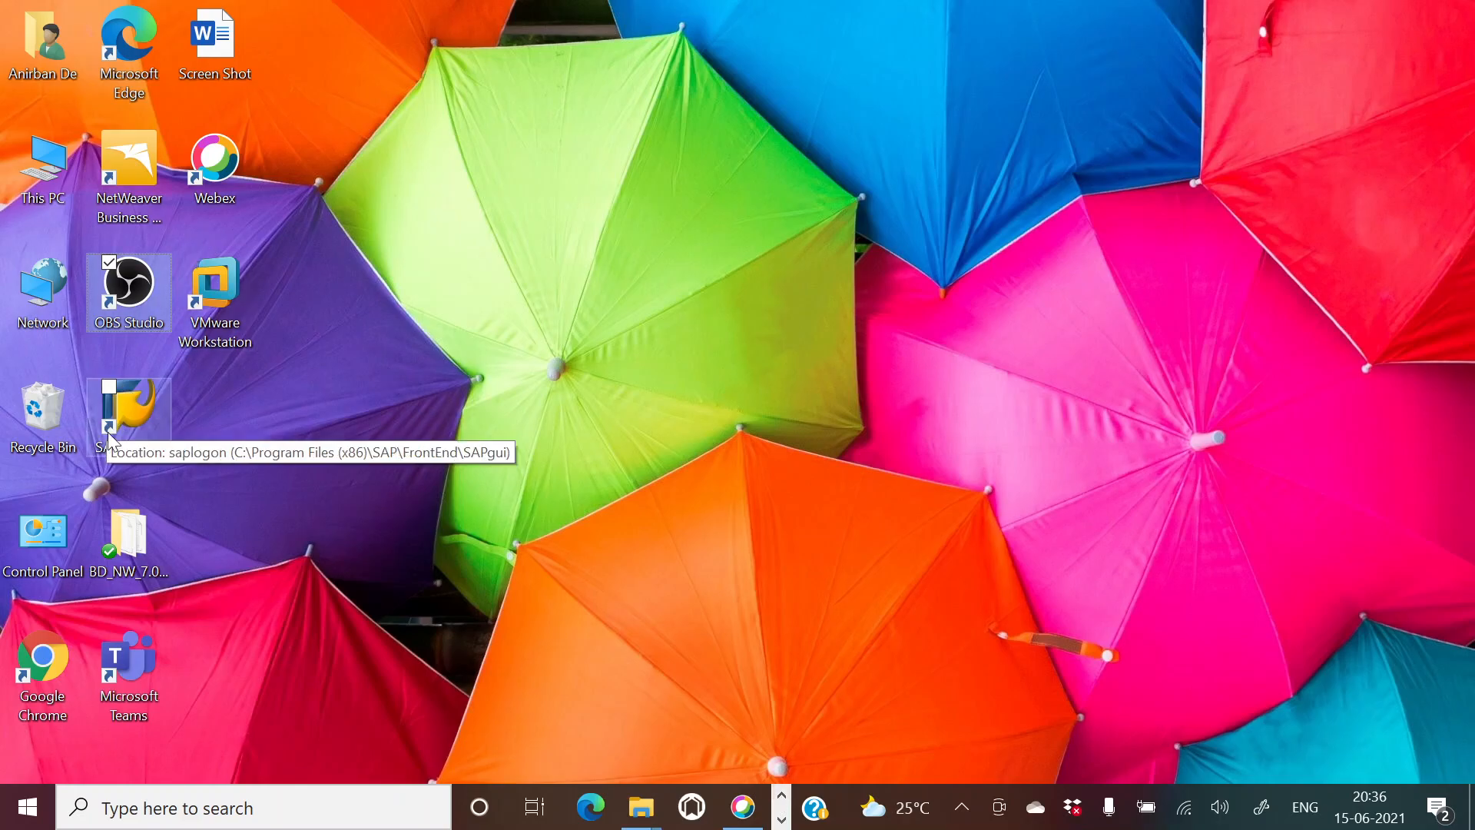
double_click(140, 409)
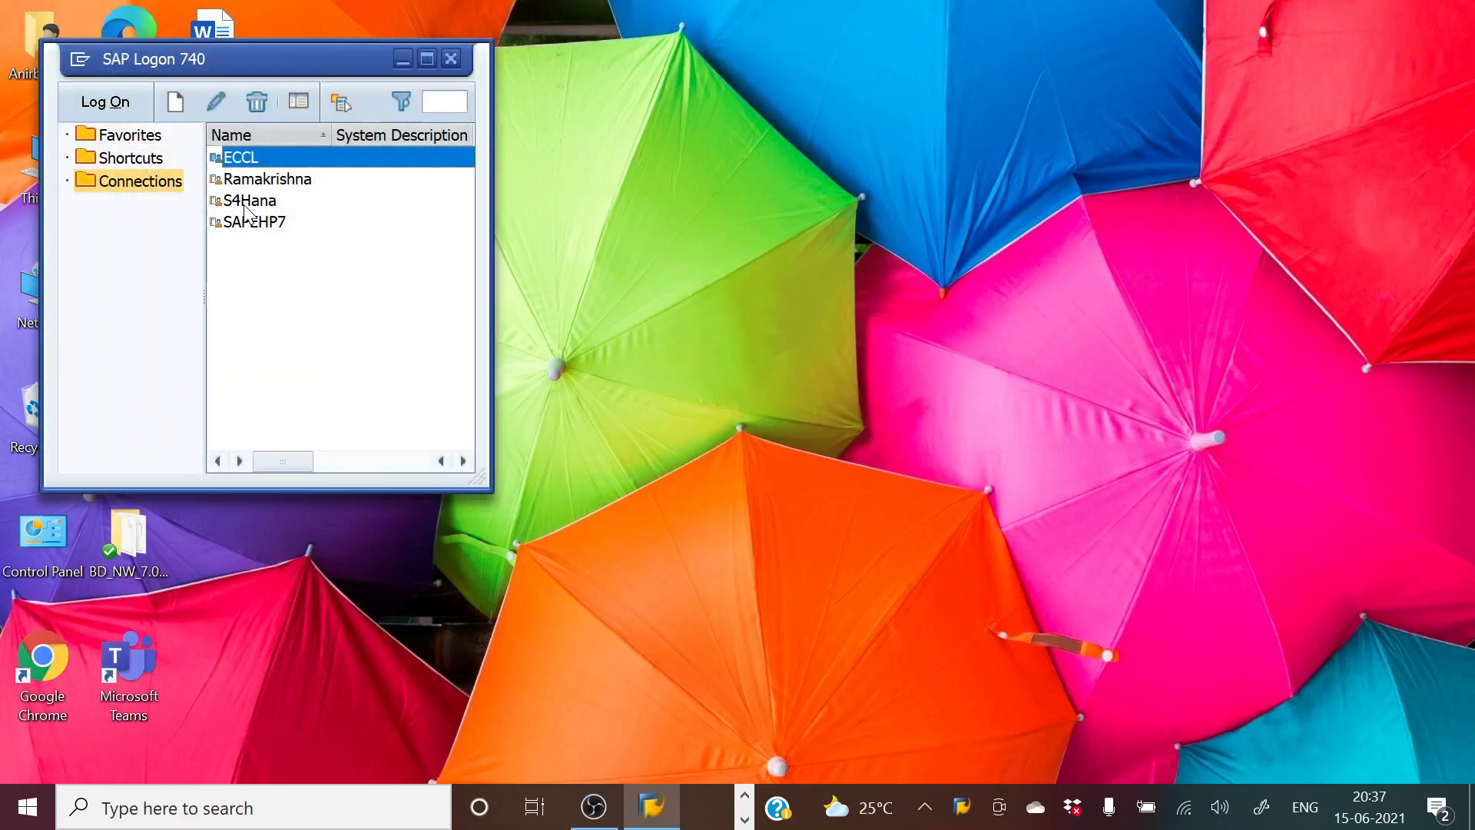
click(250, 203)
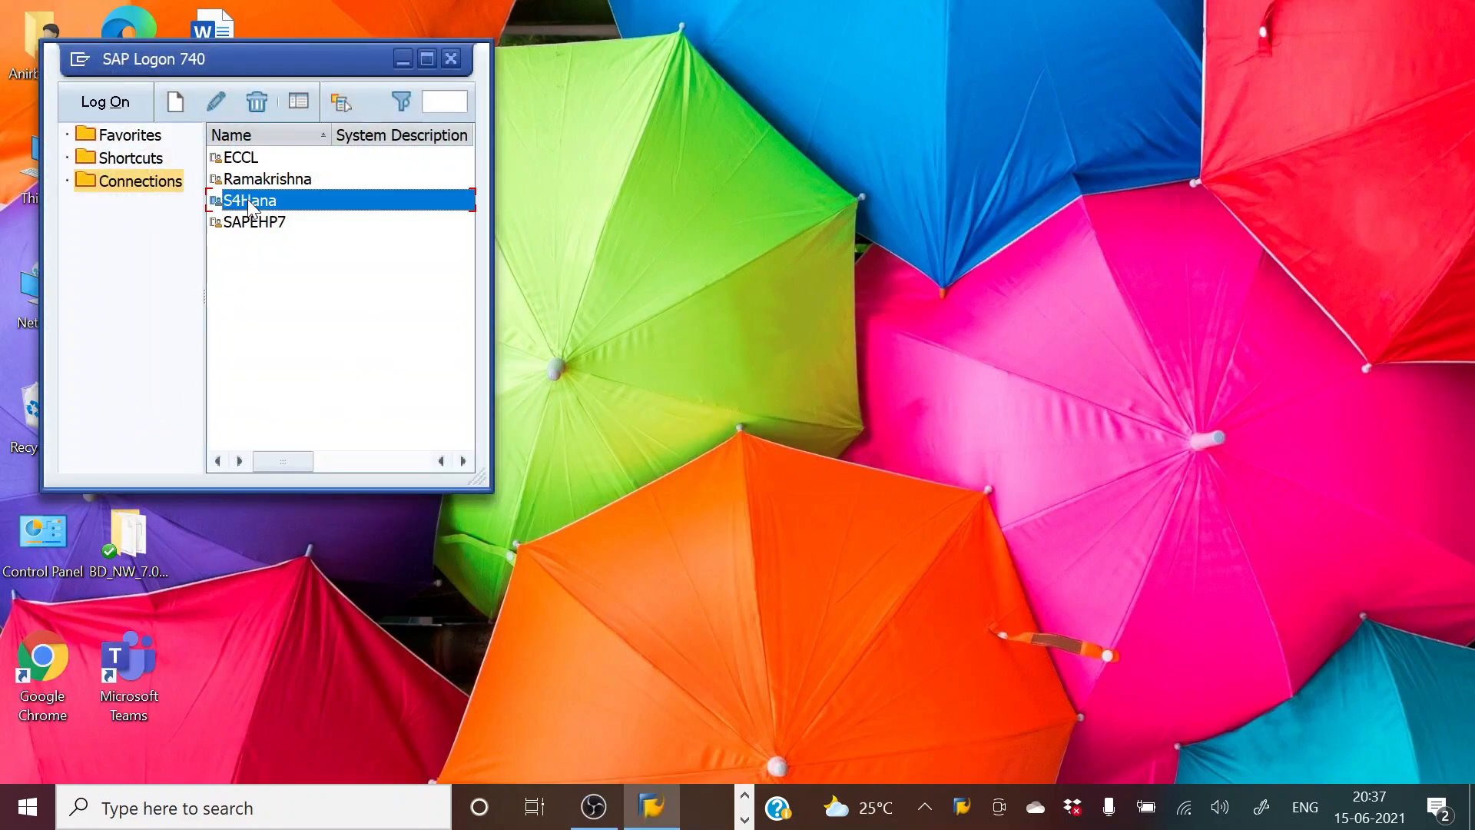
double_click(249, 202)
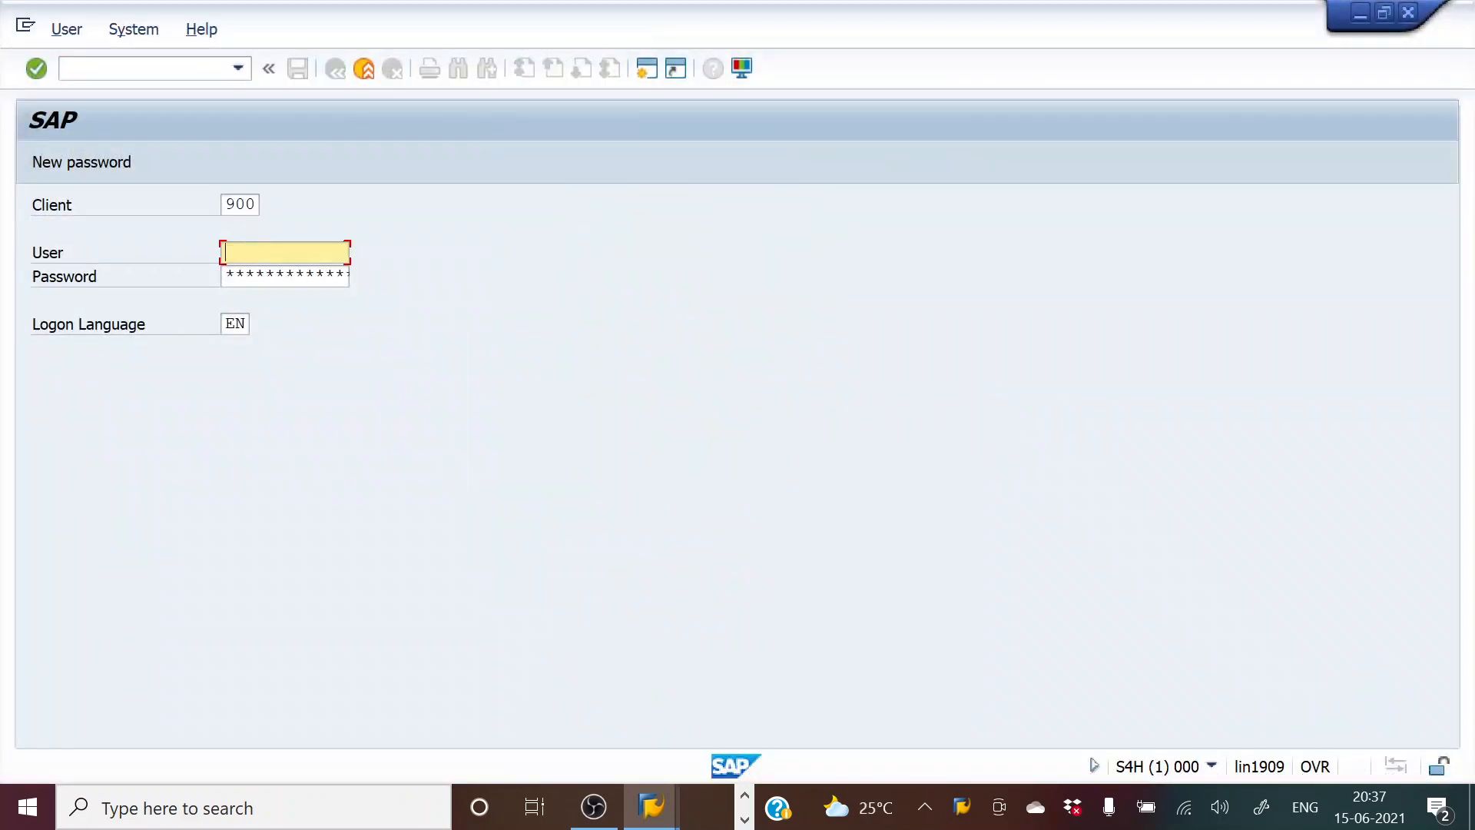
- Log on to client 900 with the SAP user name and account password
text(h)
key(Down)
key(Return)
key(Tab)
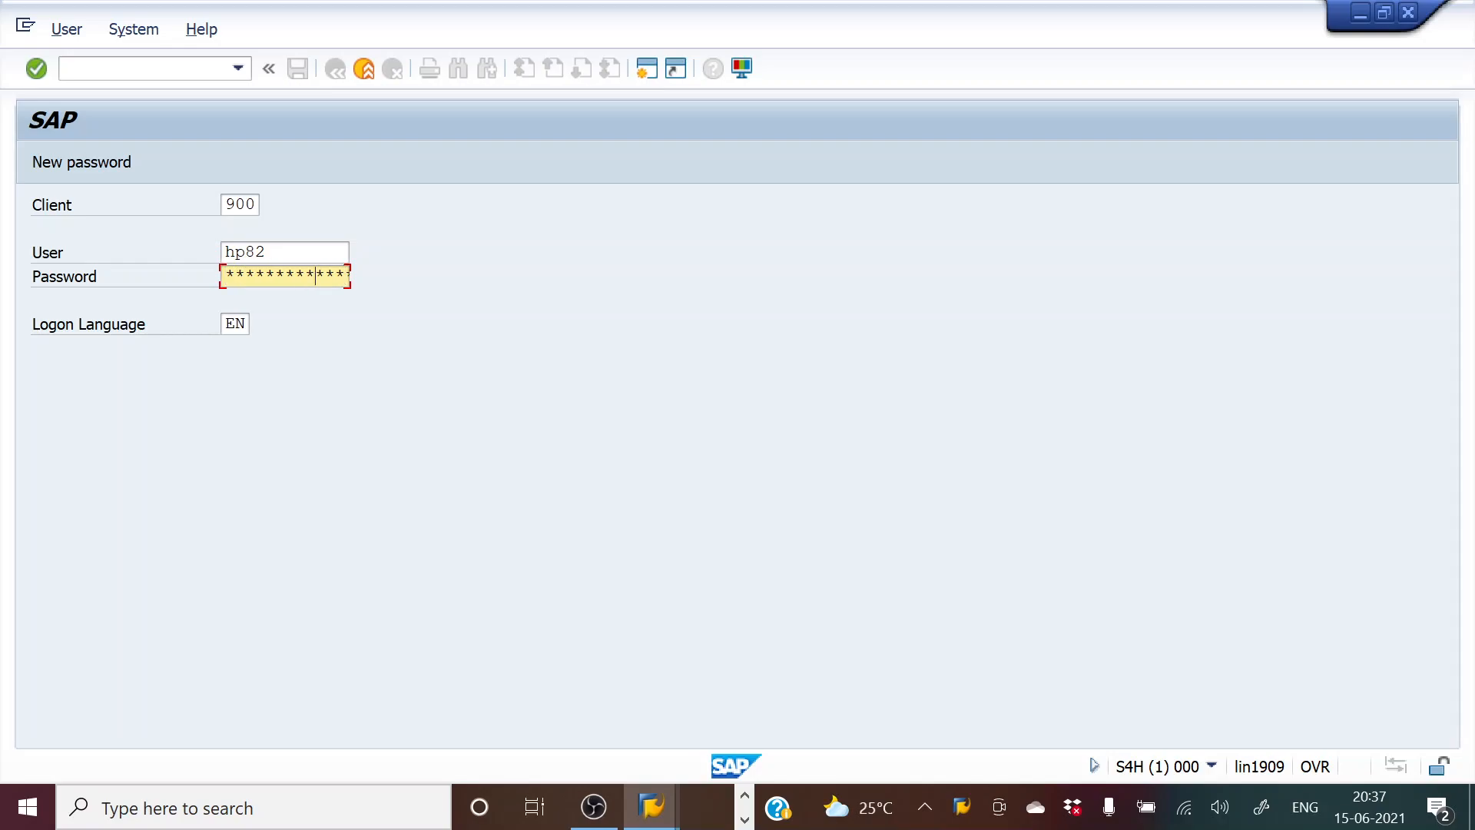
key(Return)
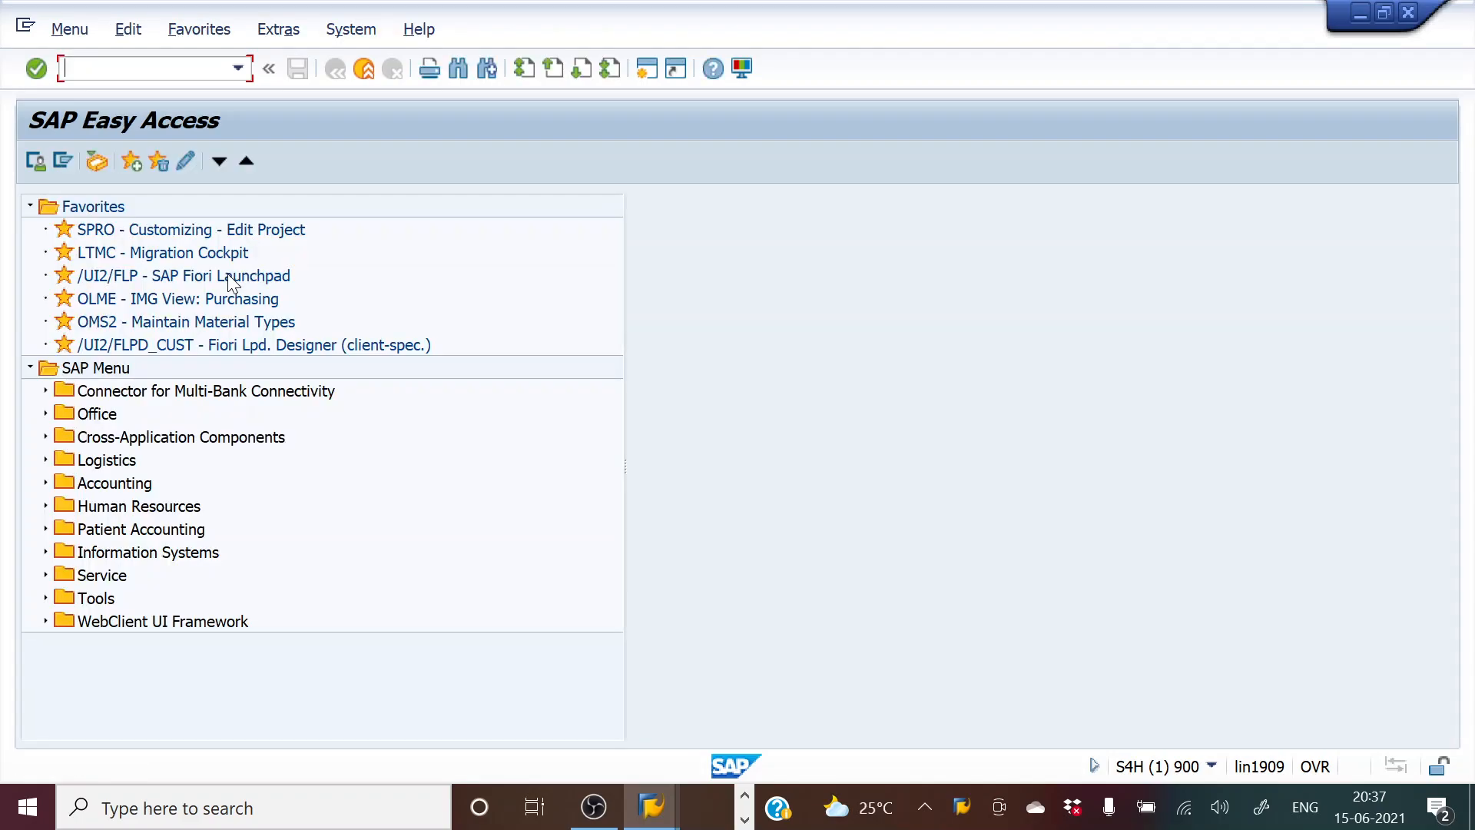
- Log off from the SAP session, confirming the log-off, and reopen the S4Hana connection's logon screen
click(1405, 22)
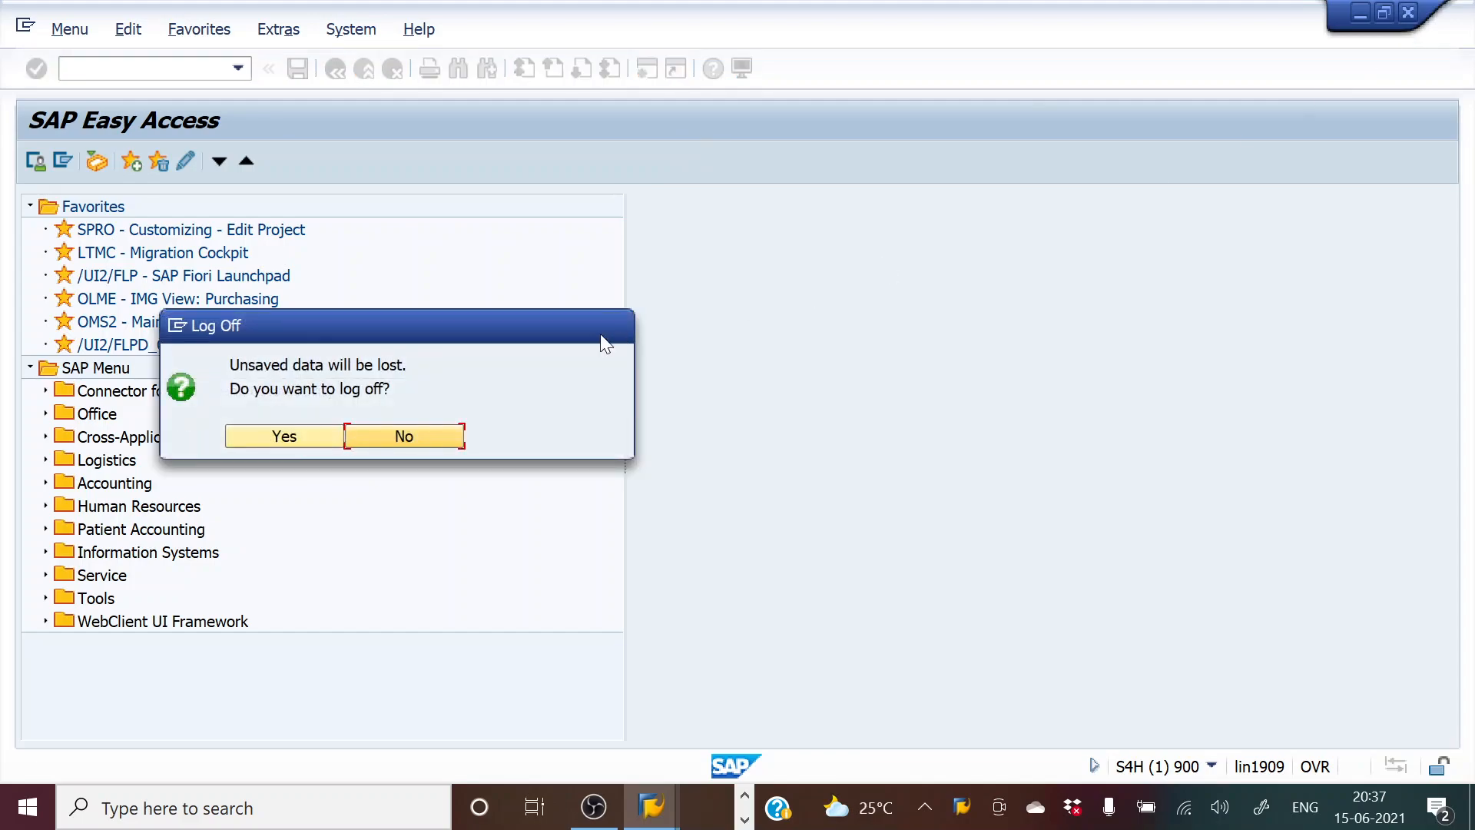
click(267, 436)
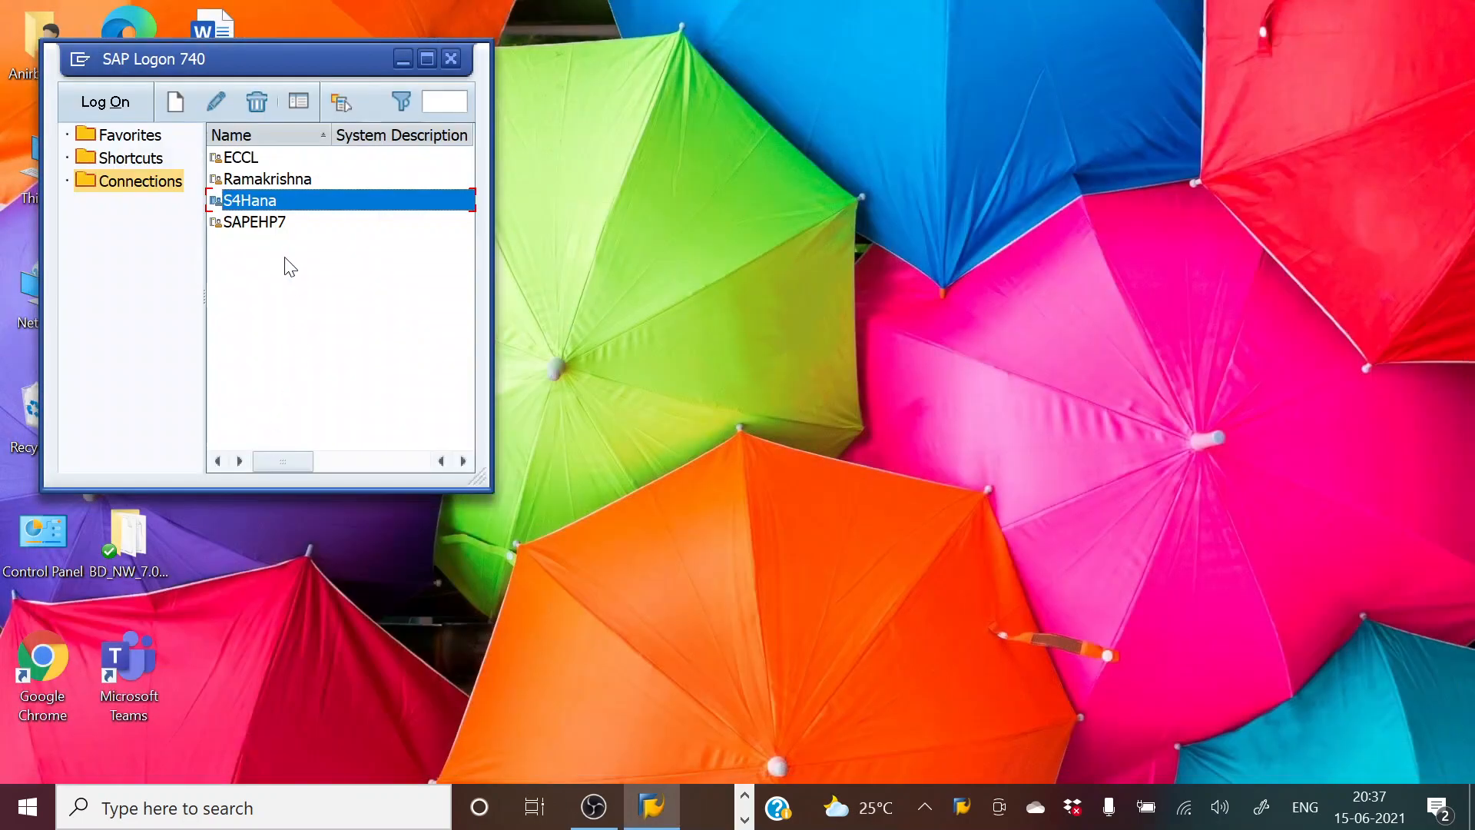
double_click(269, 205)
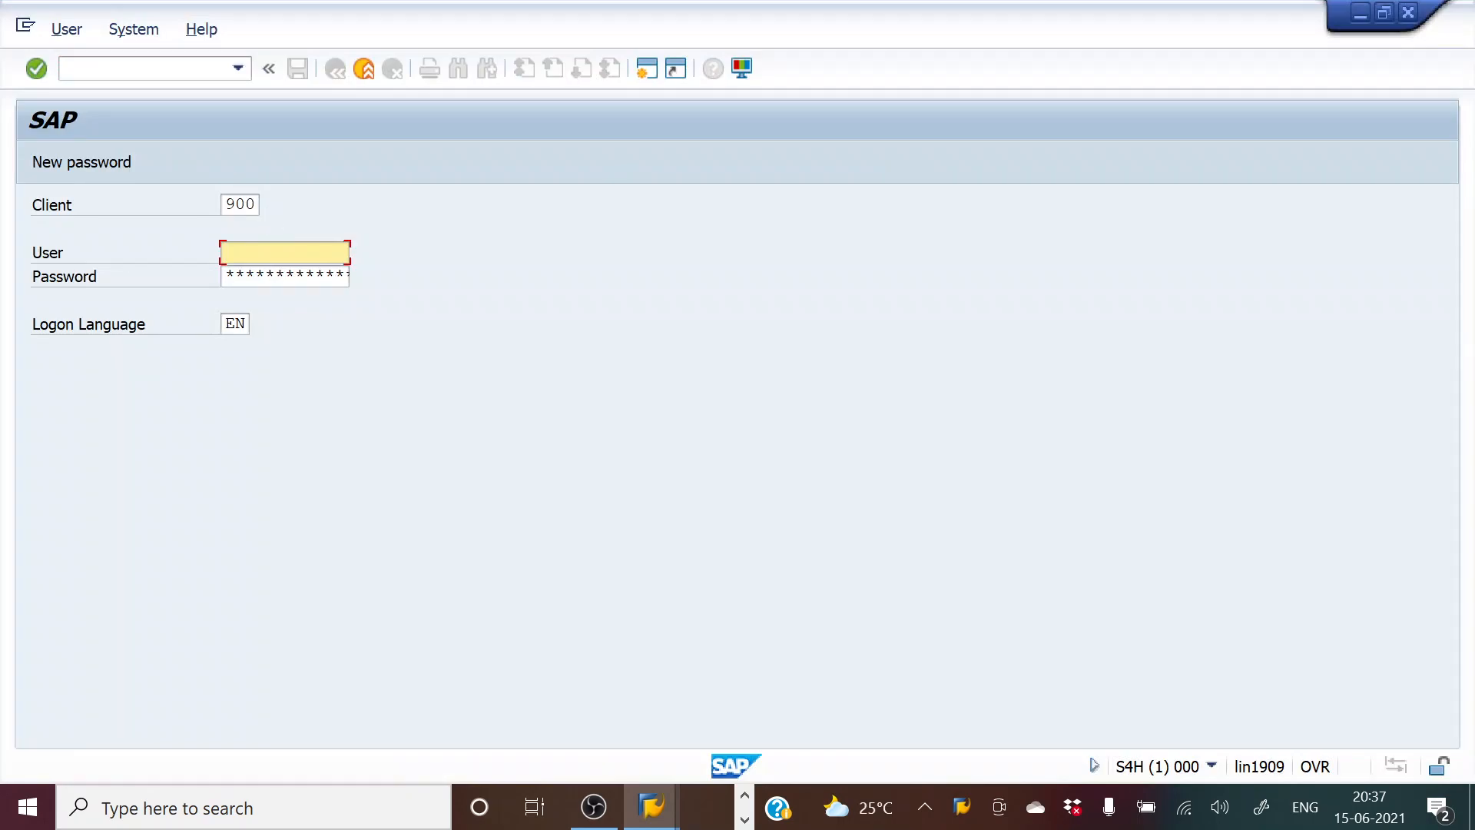
- Check the client numbers in the Excel notes and log on to client 900 in SAP with the user name and account password
key(alt+Tab)
key(alt+Tab)
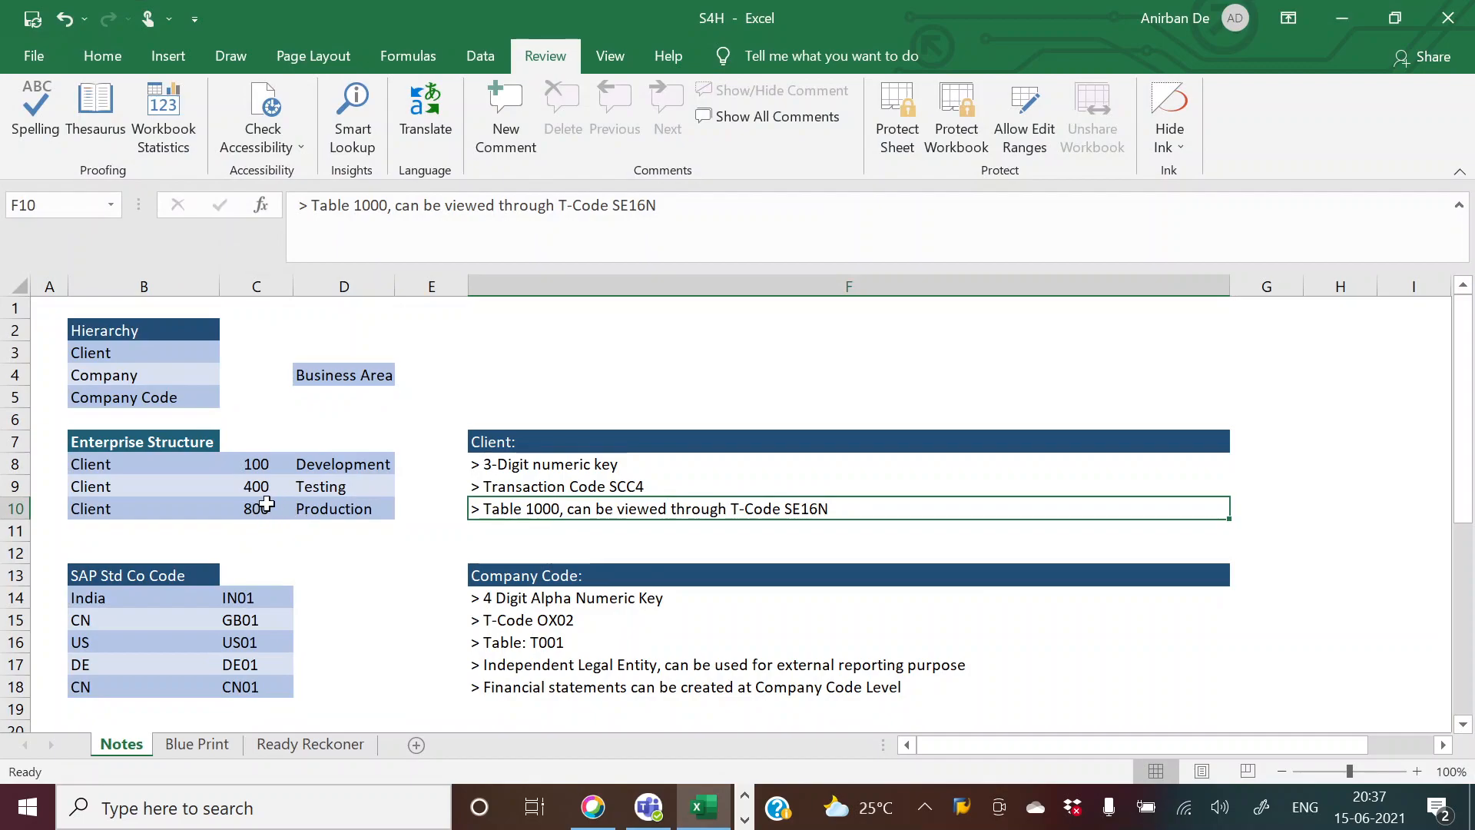
key(alt+Tab)
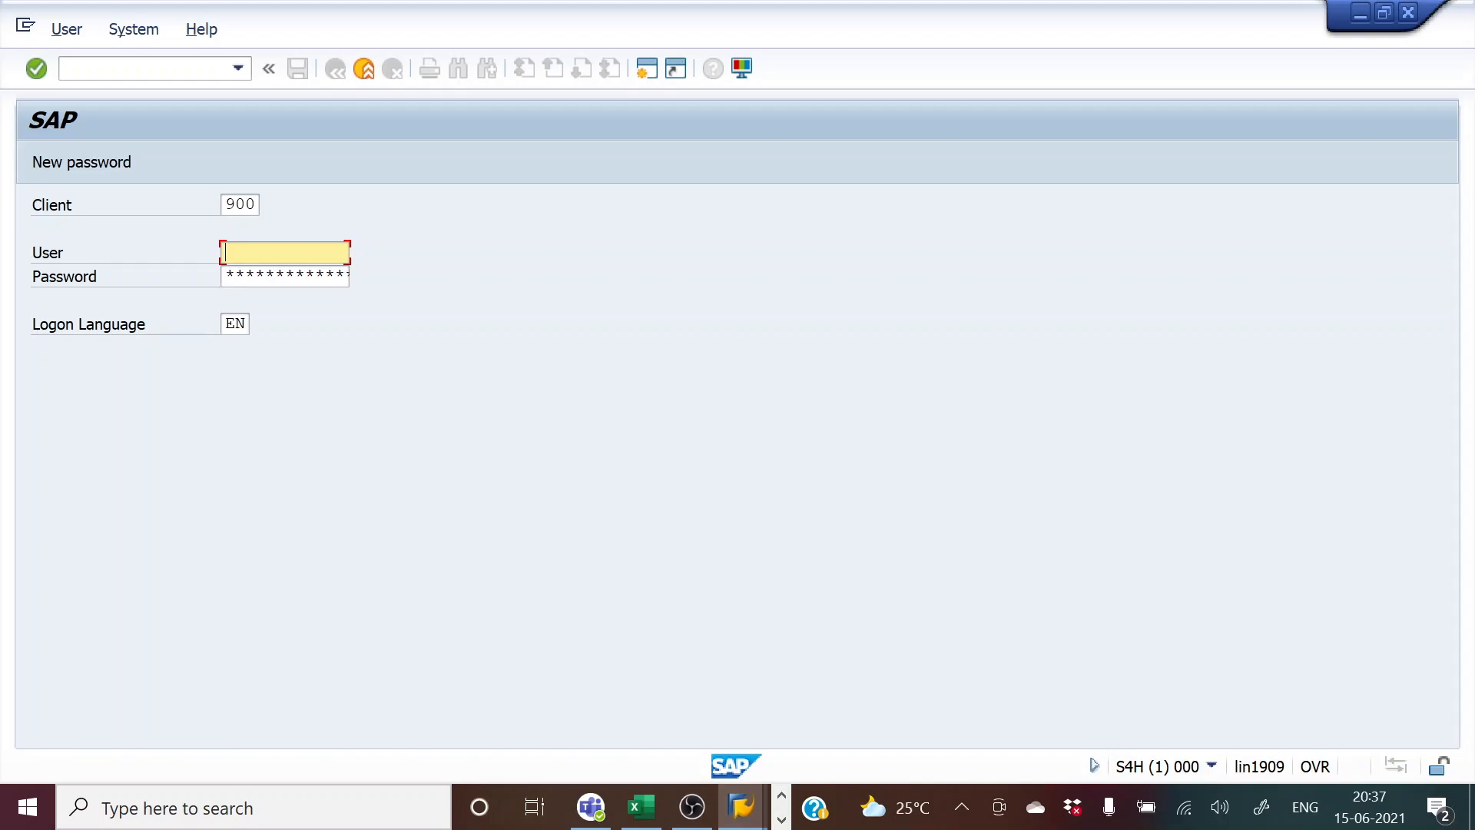
text(h)
key(Down)
key(Return)
key(Tab)
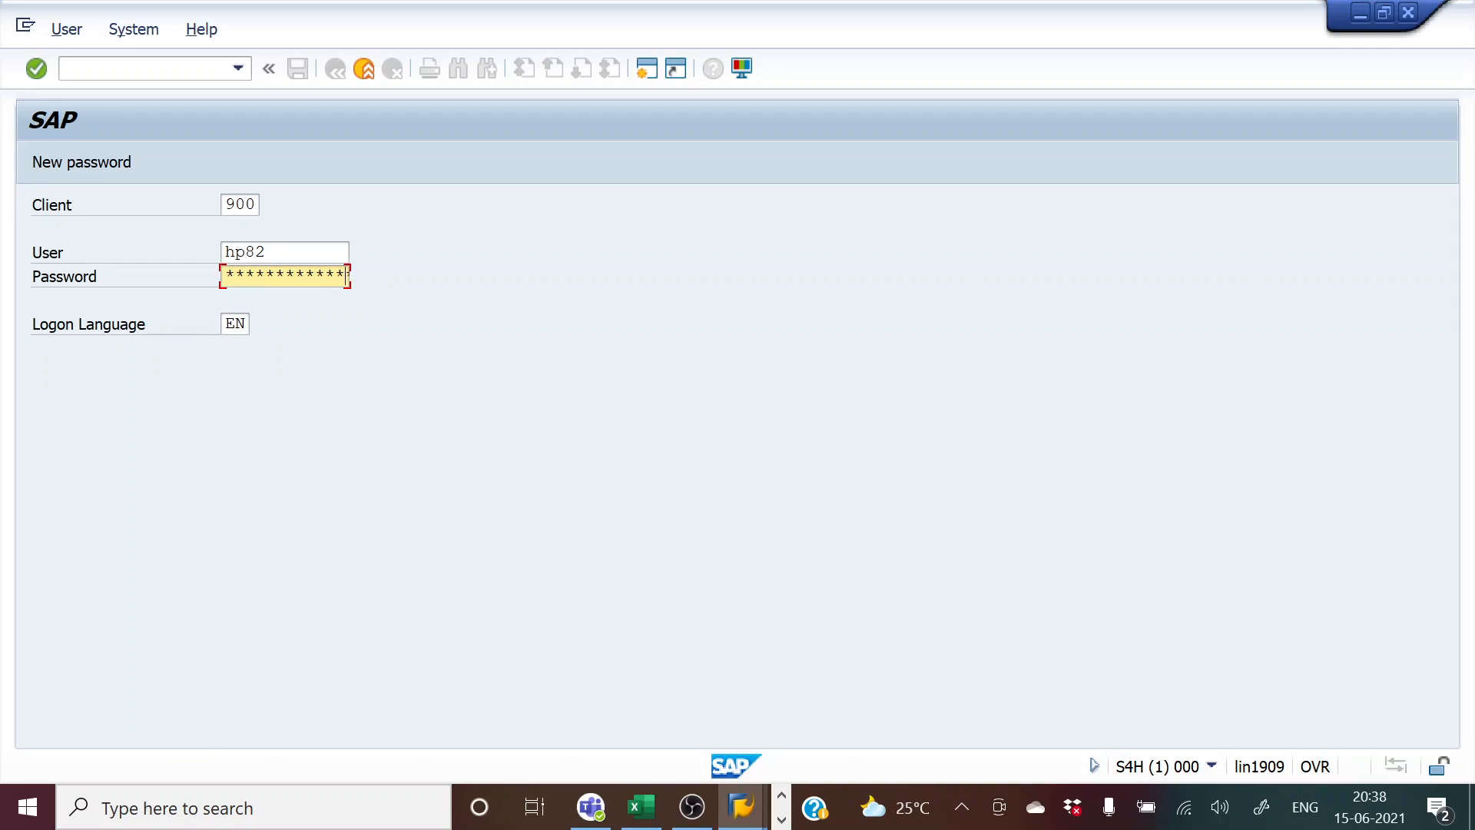
key(Return)
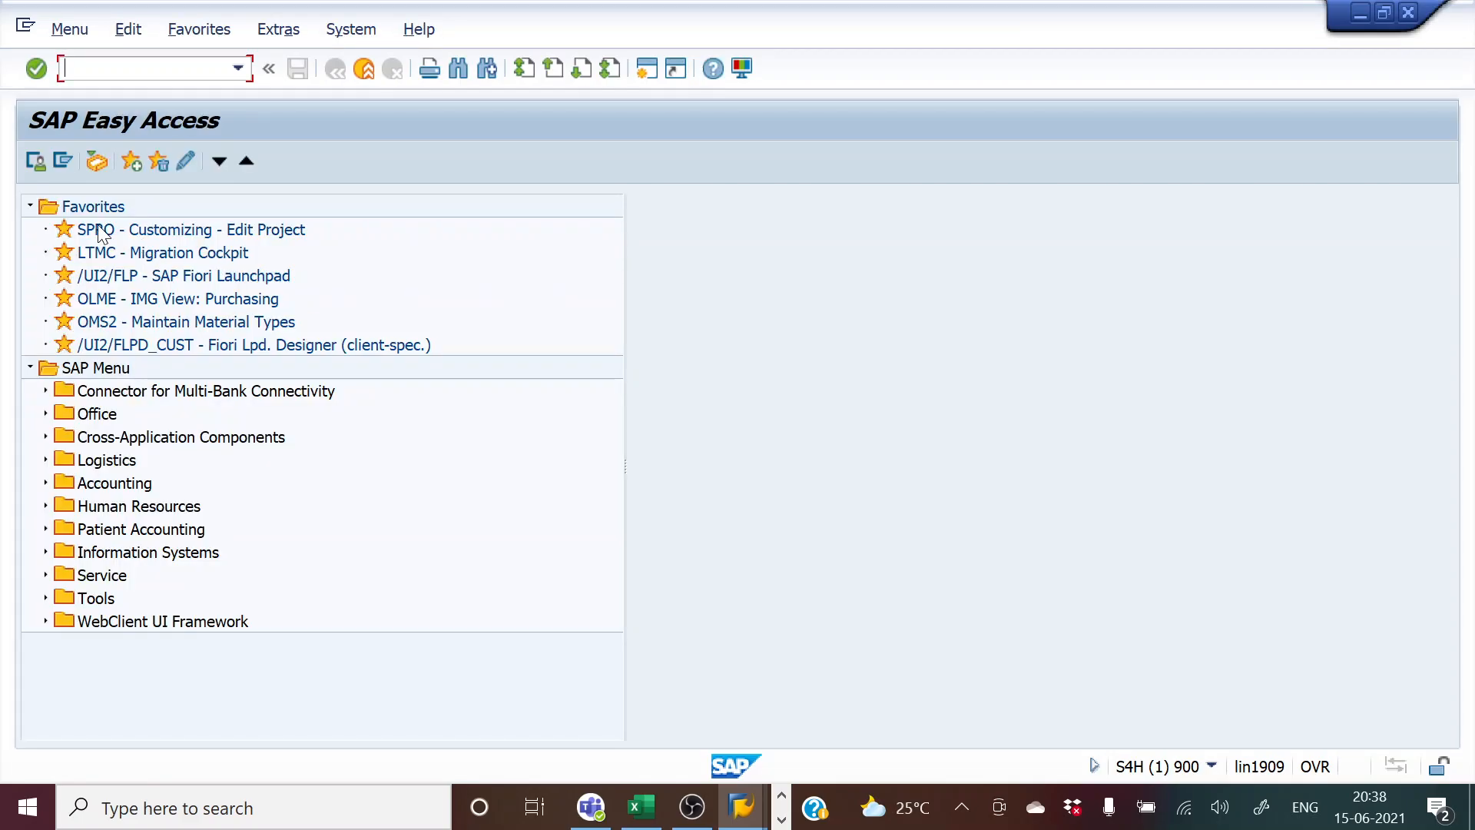
- Check the client transaction code in the Excel notes and run transaction SCC4 in SAP to display the clients overview
key(alt+Tab)
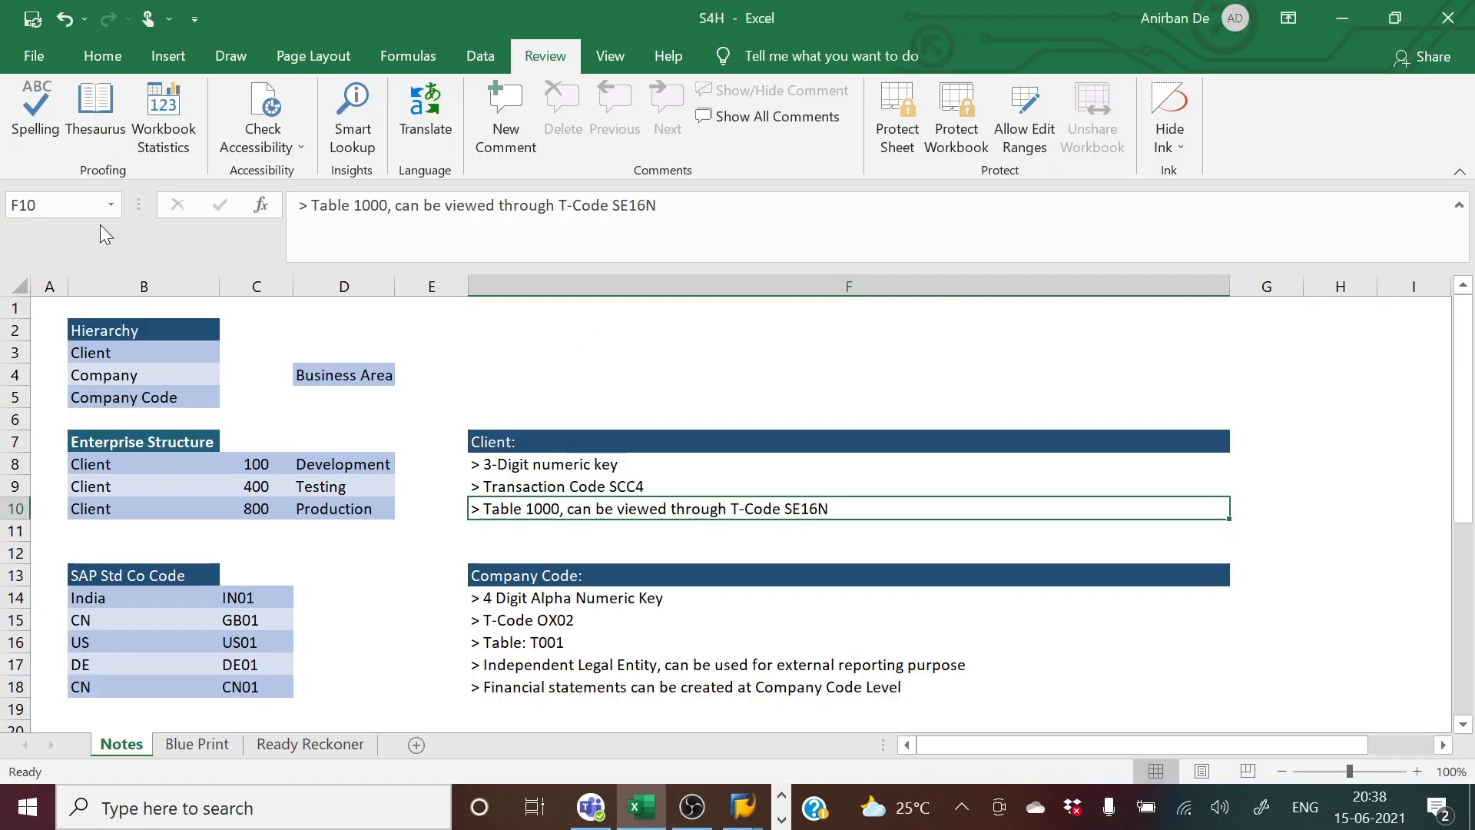
key(alt+Tab)
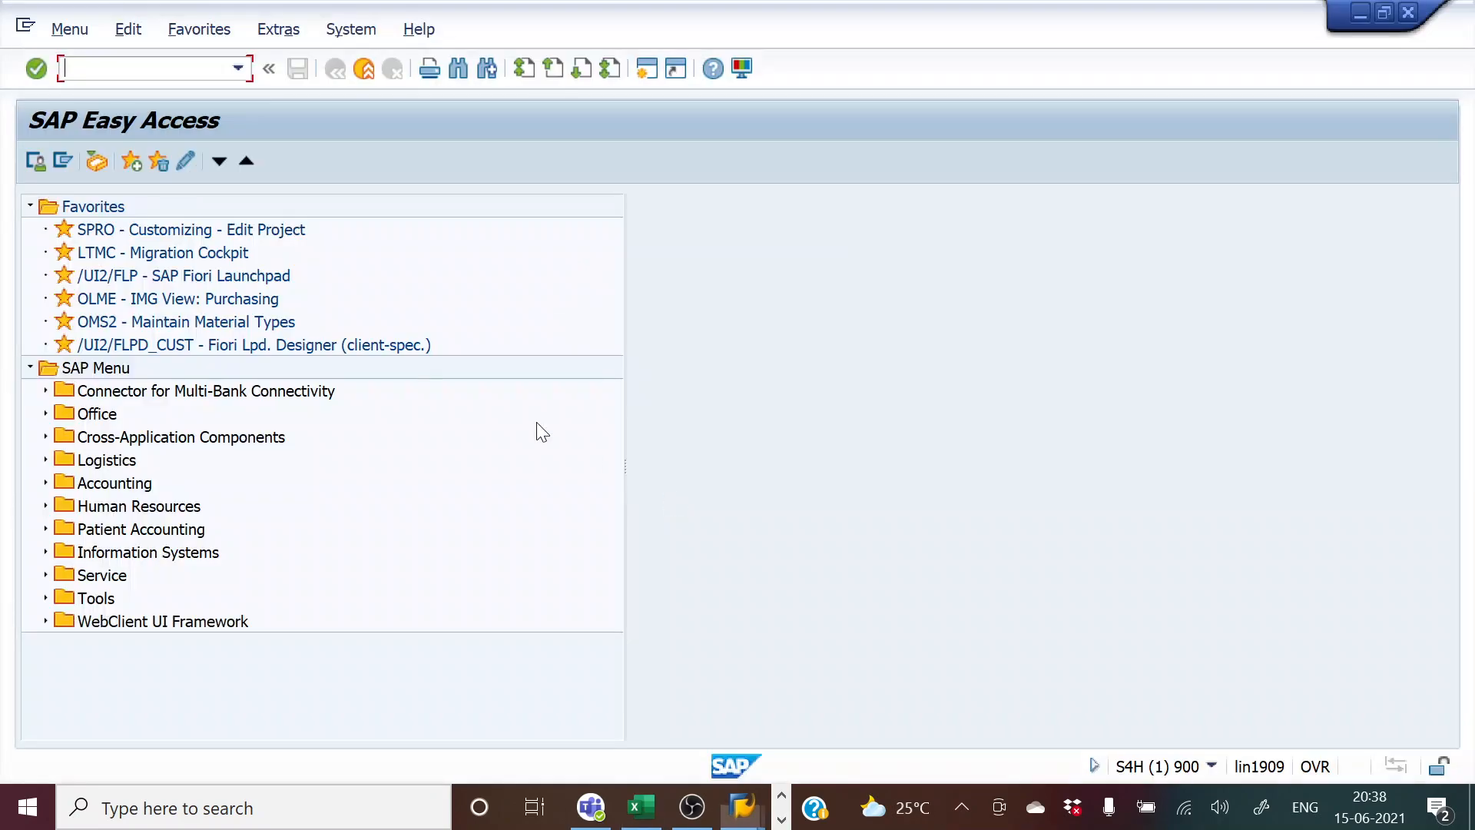
text(scc4)
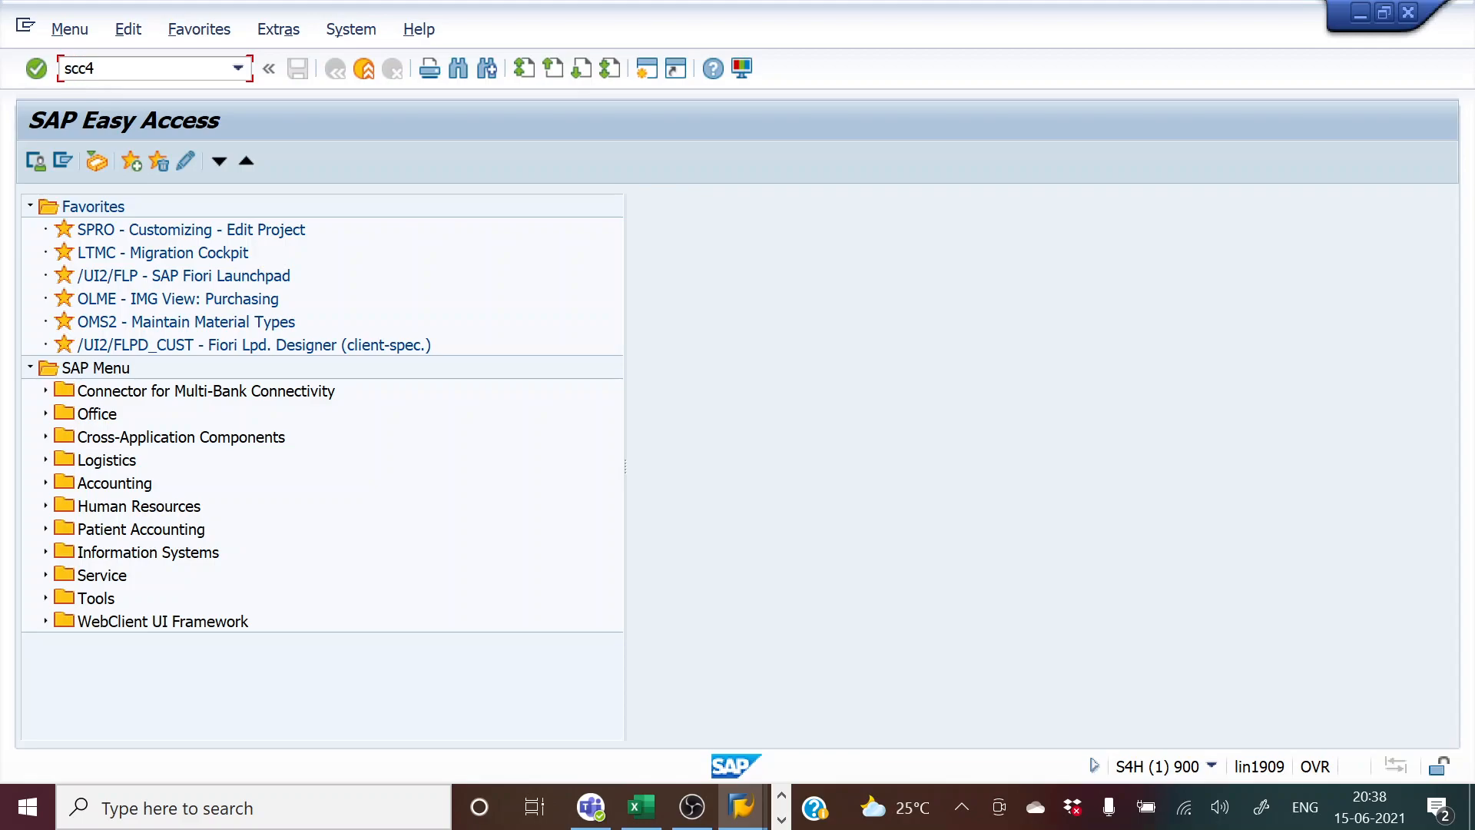
key(Return)
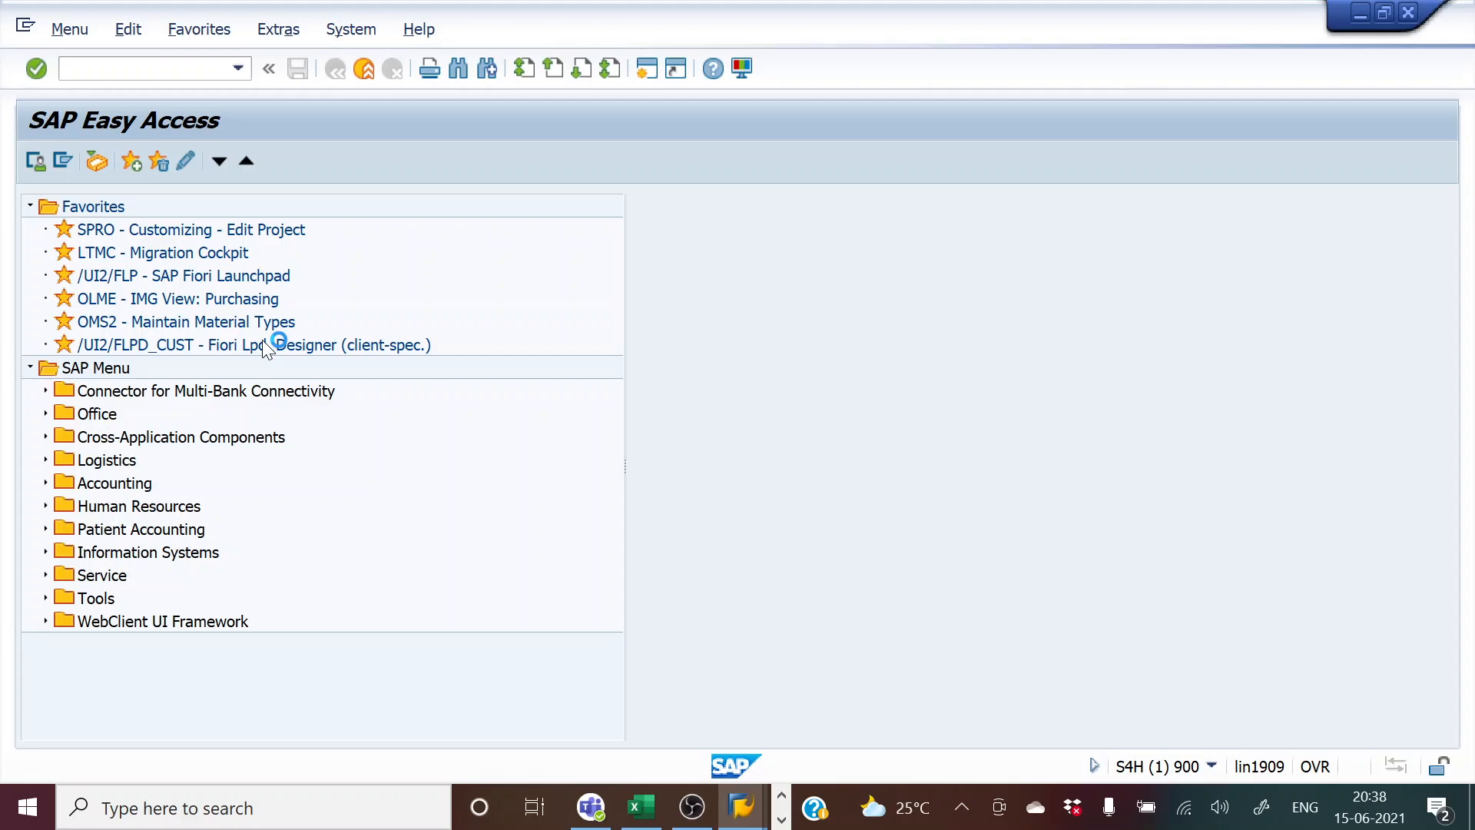
key(alt+Tab)
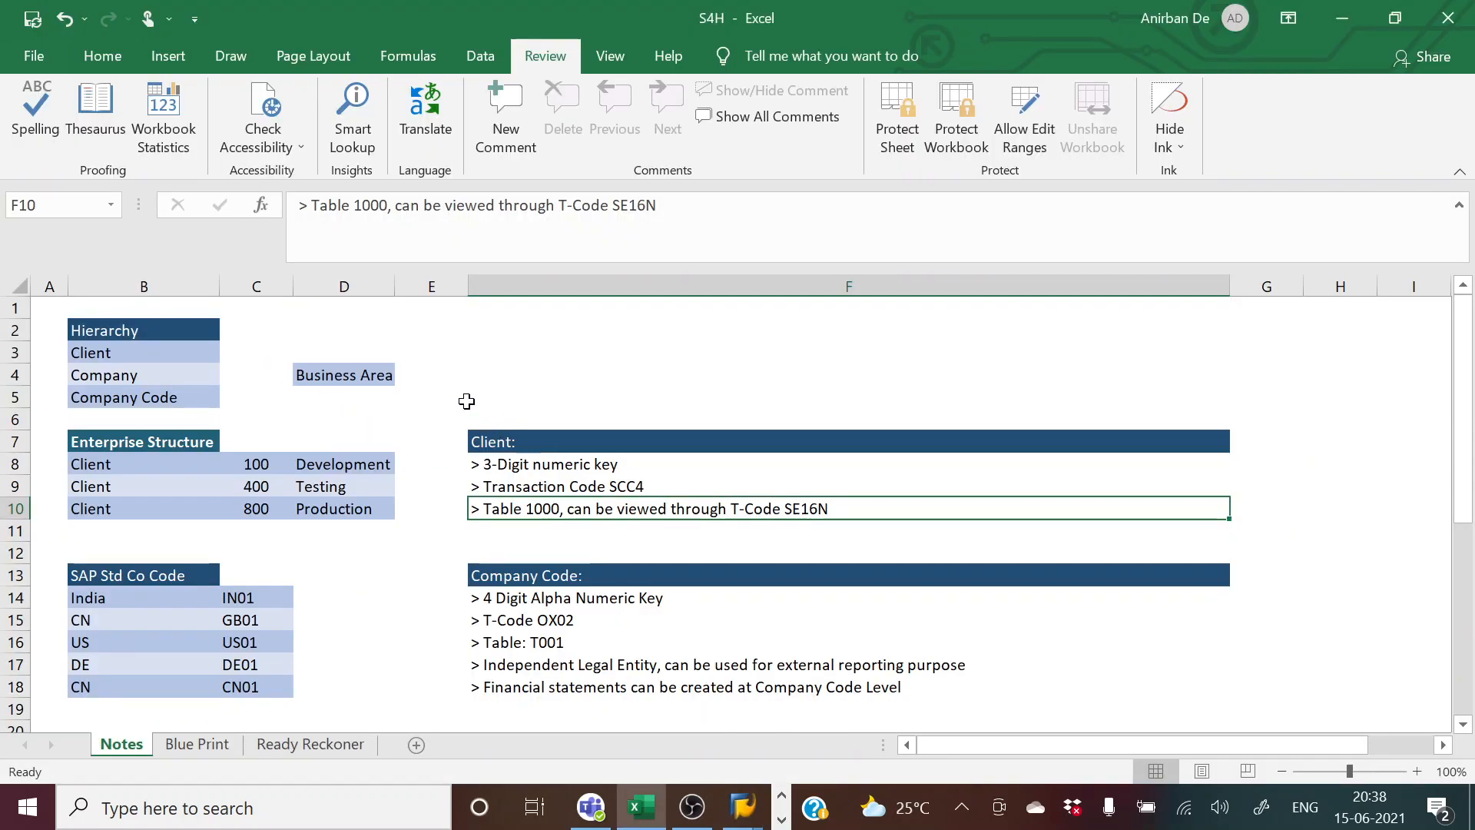
key(alt+Tab)
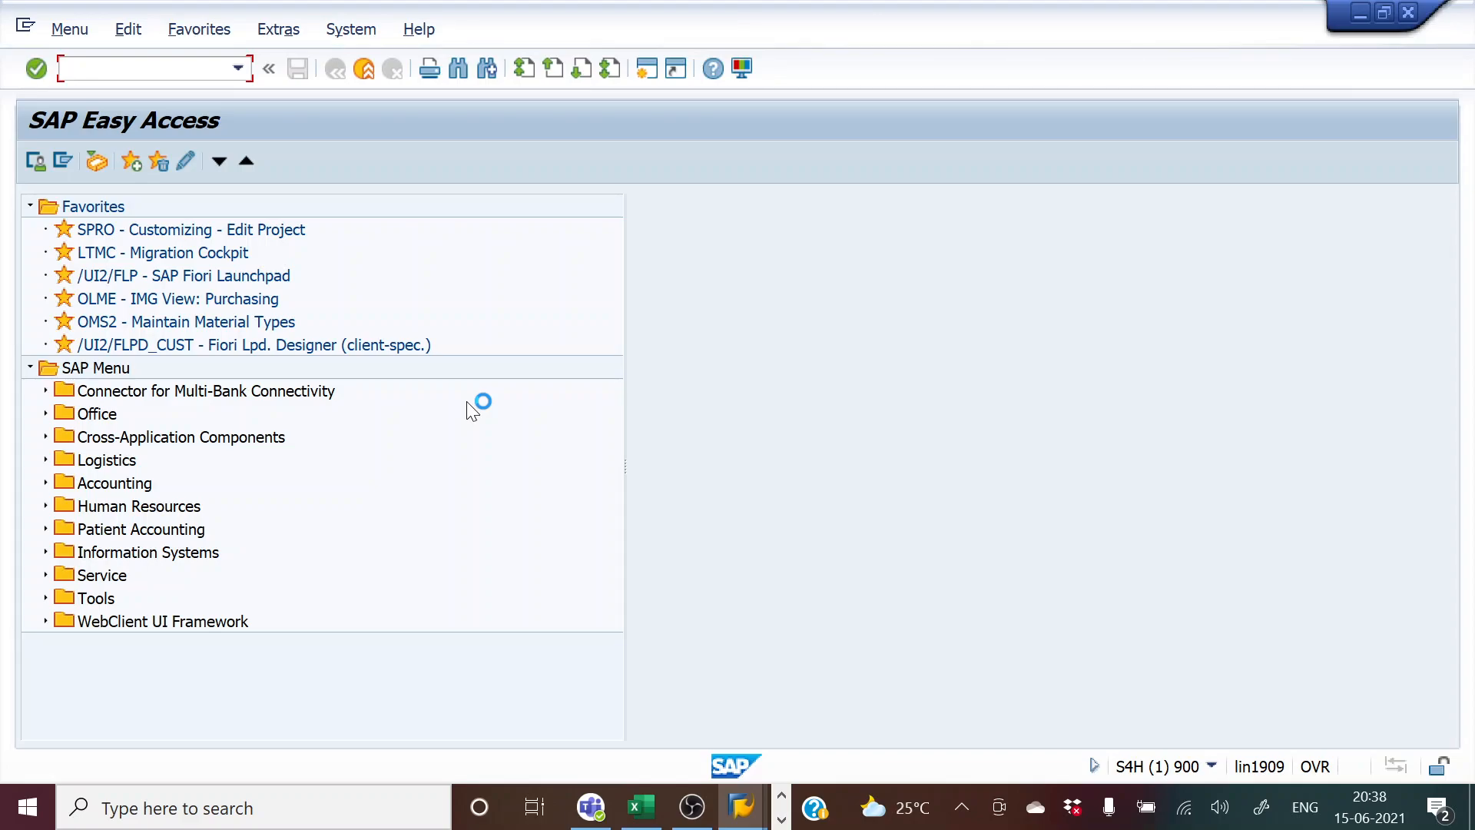
click(692, 806)
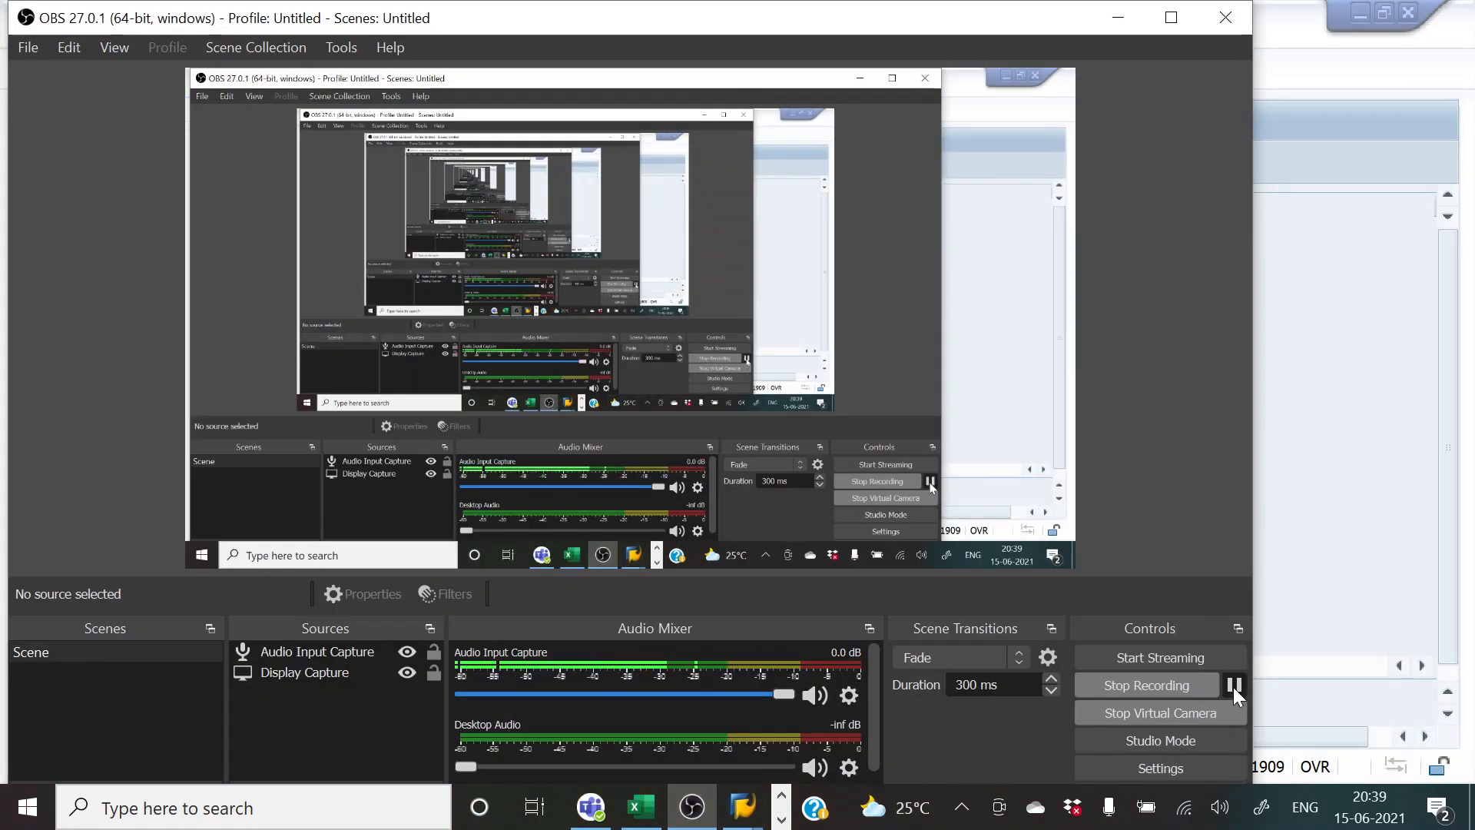
click(1377, 500)
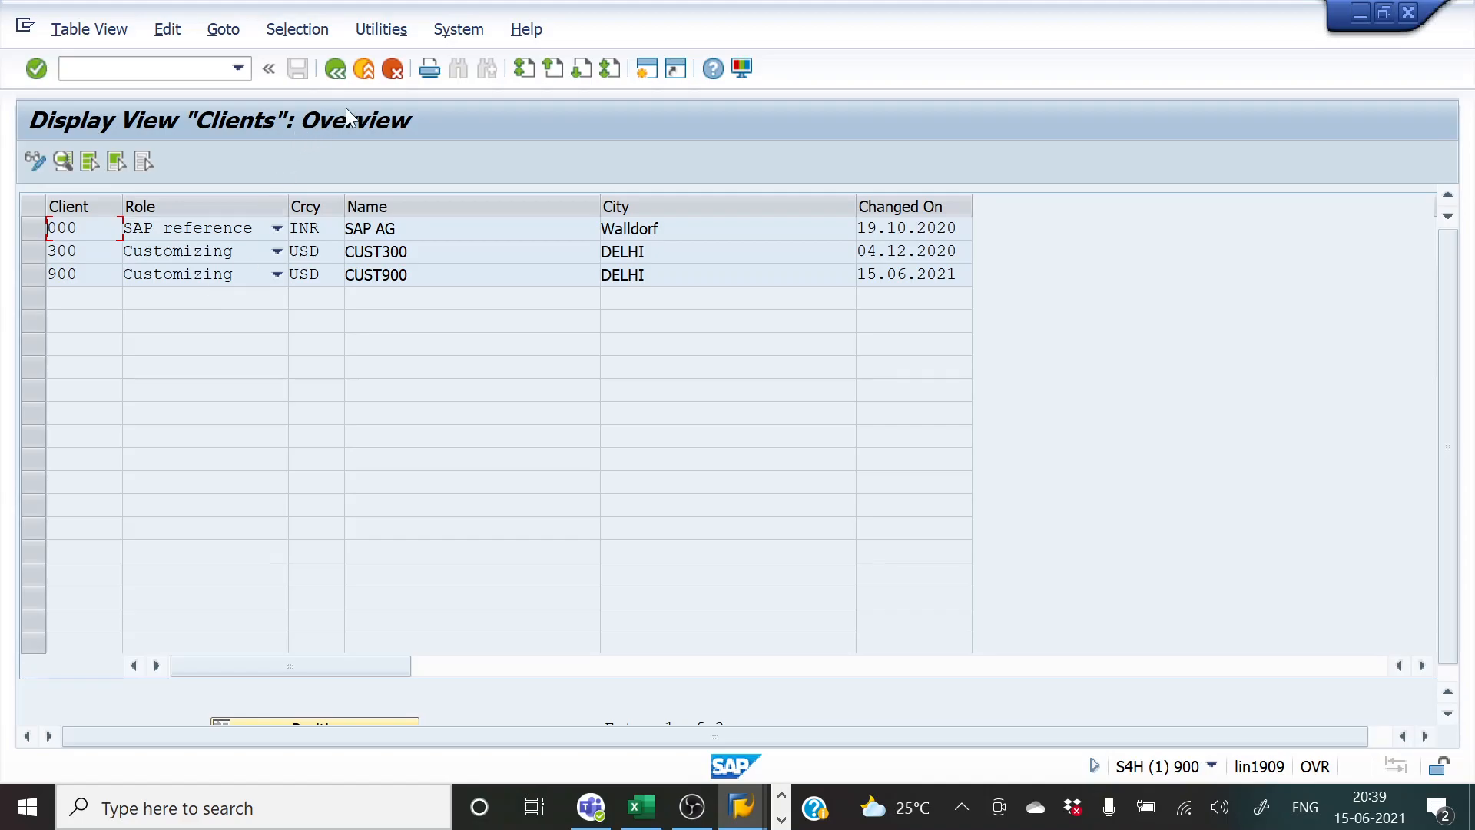
- Open an additional SAP session, leave the Clients overview, and switch to the Excel workbook
click(648, 69)
click(335, 71)
key(alt+Tab)
key(alt+Tab)
key(alt+Tab)
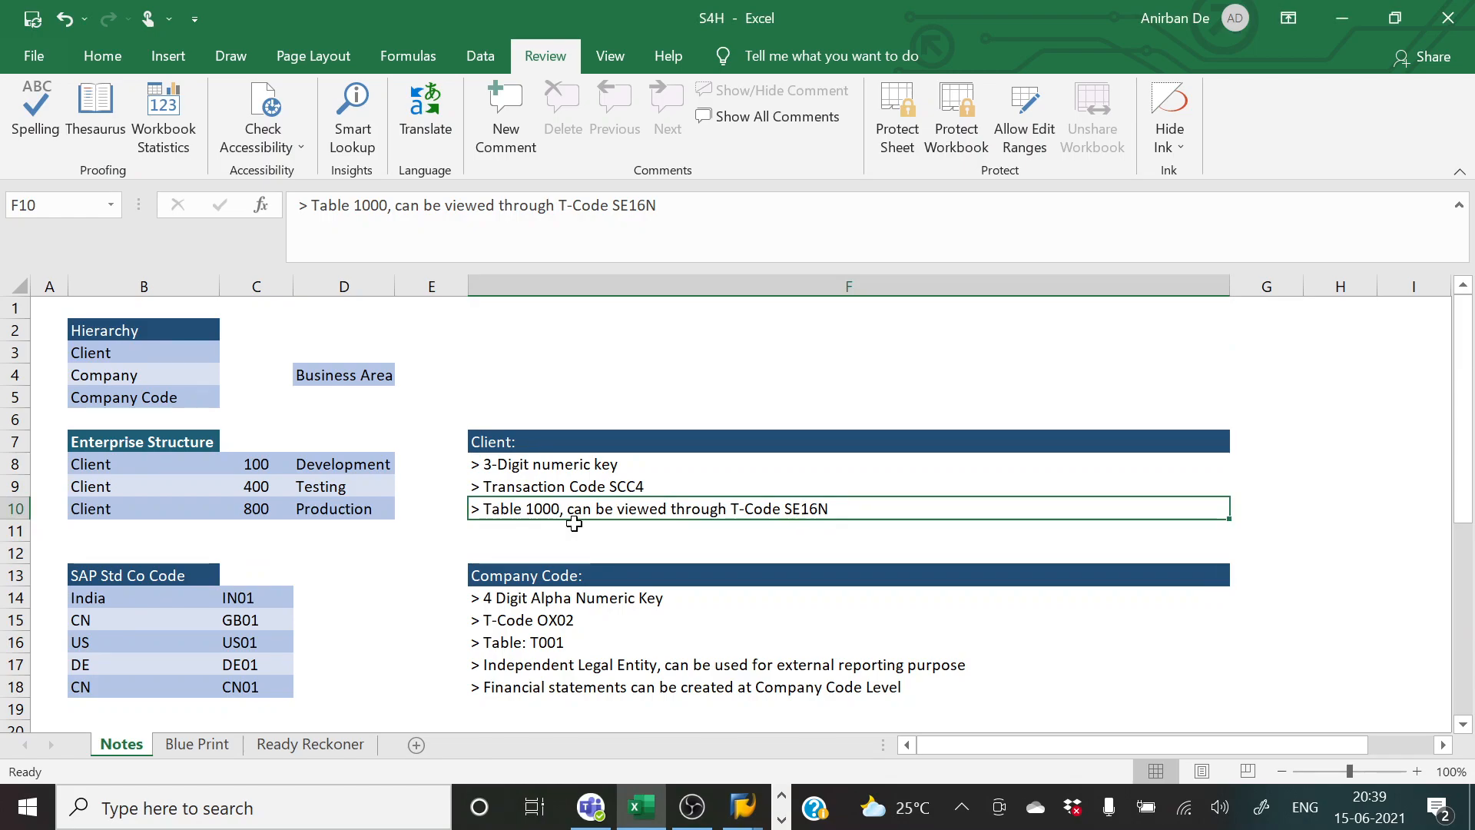
- Examine the company code creation activity and its transaction code on the Ready Reckoner sheet, and return to the Notes sheet
scroll(574, 523, down, 1)
click(335, 744)
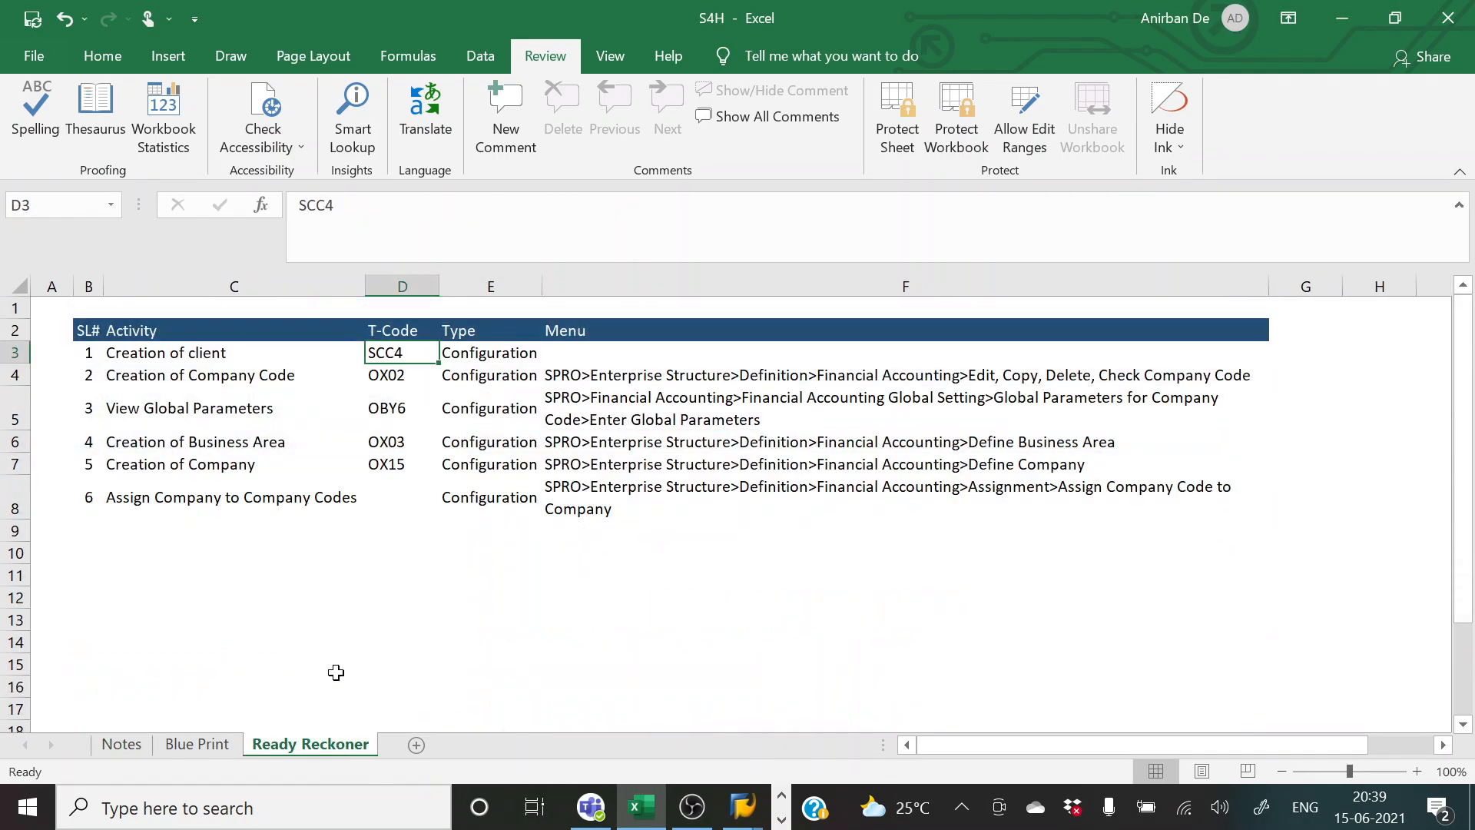
click(183, 378)
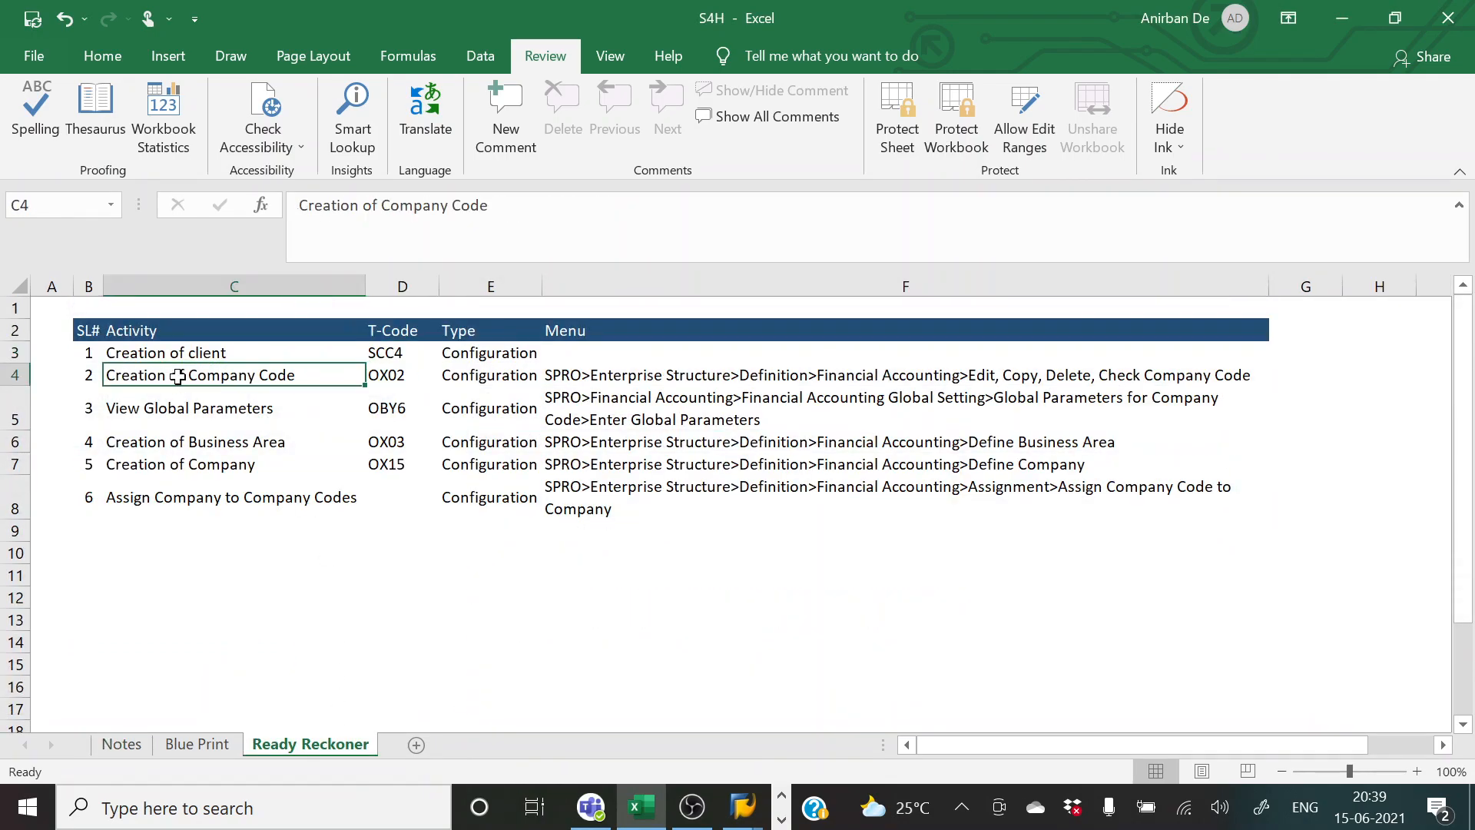
click(387, 378)
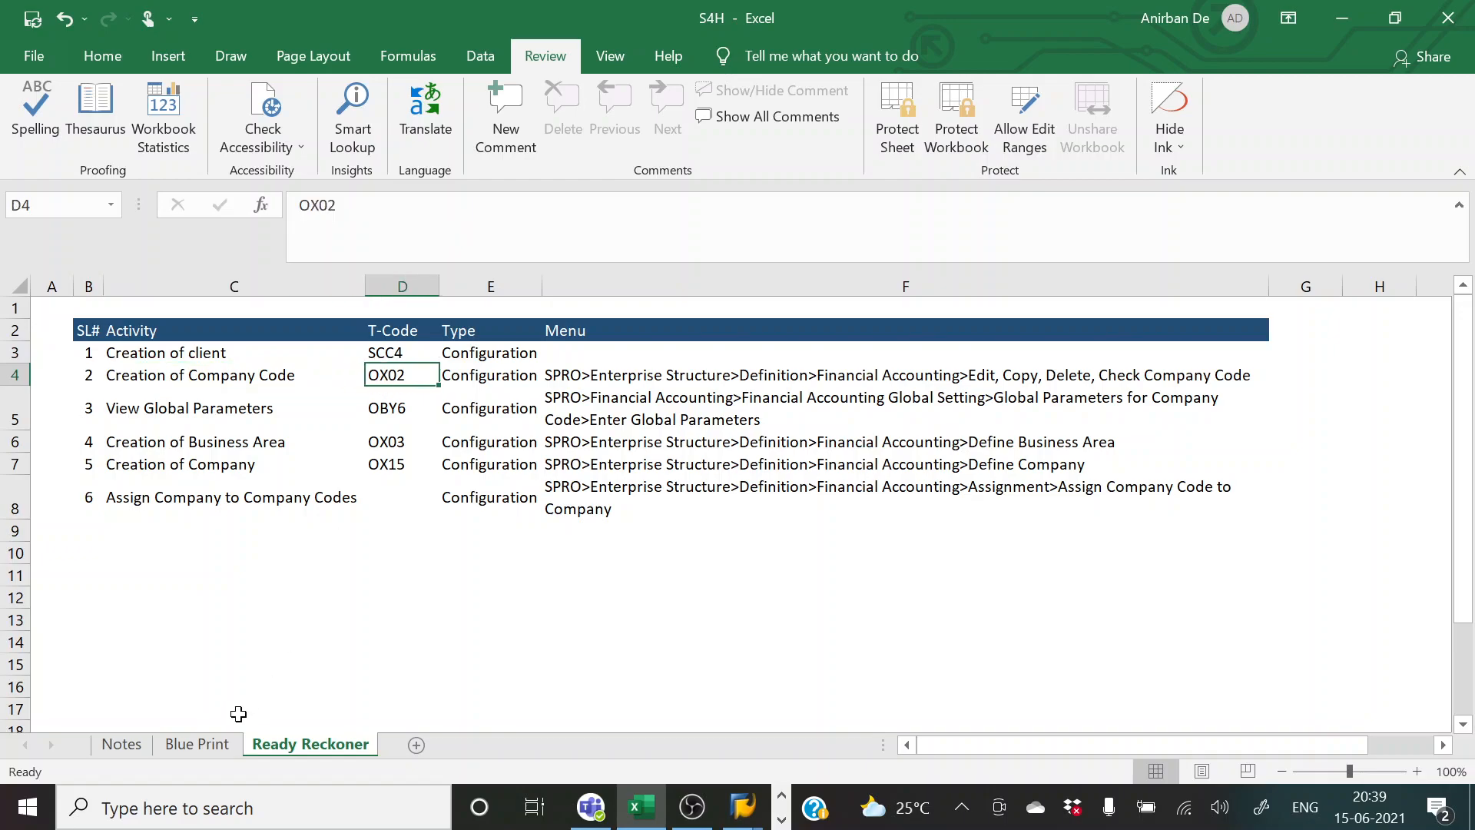
click(121, 744)
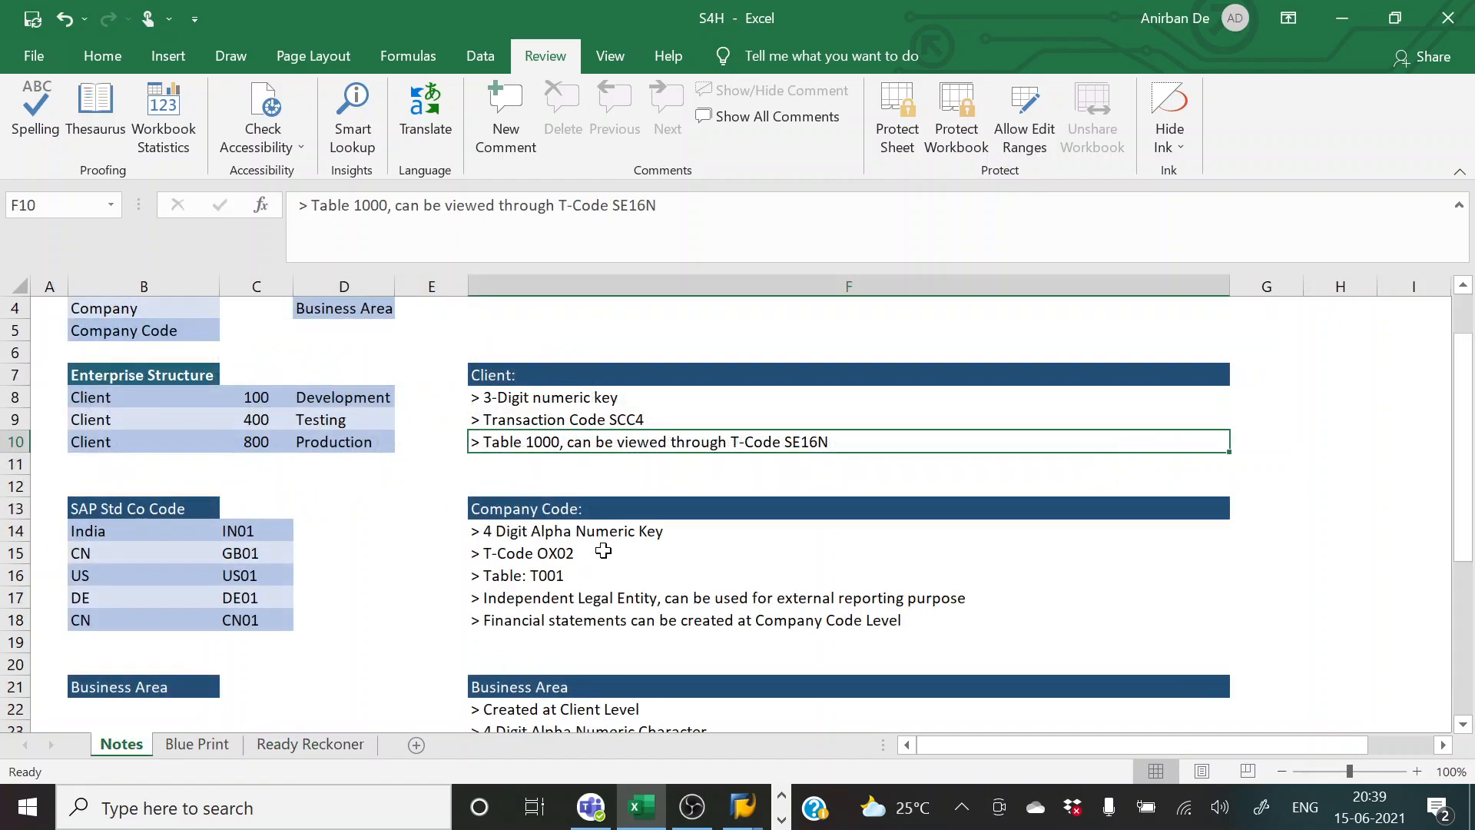
- Change the country label beside company code GB01 in the SAP Std Co Code list to UK
scroll(603, 551, down, 1)
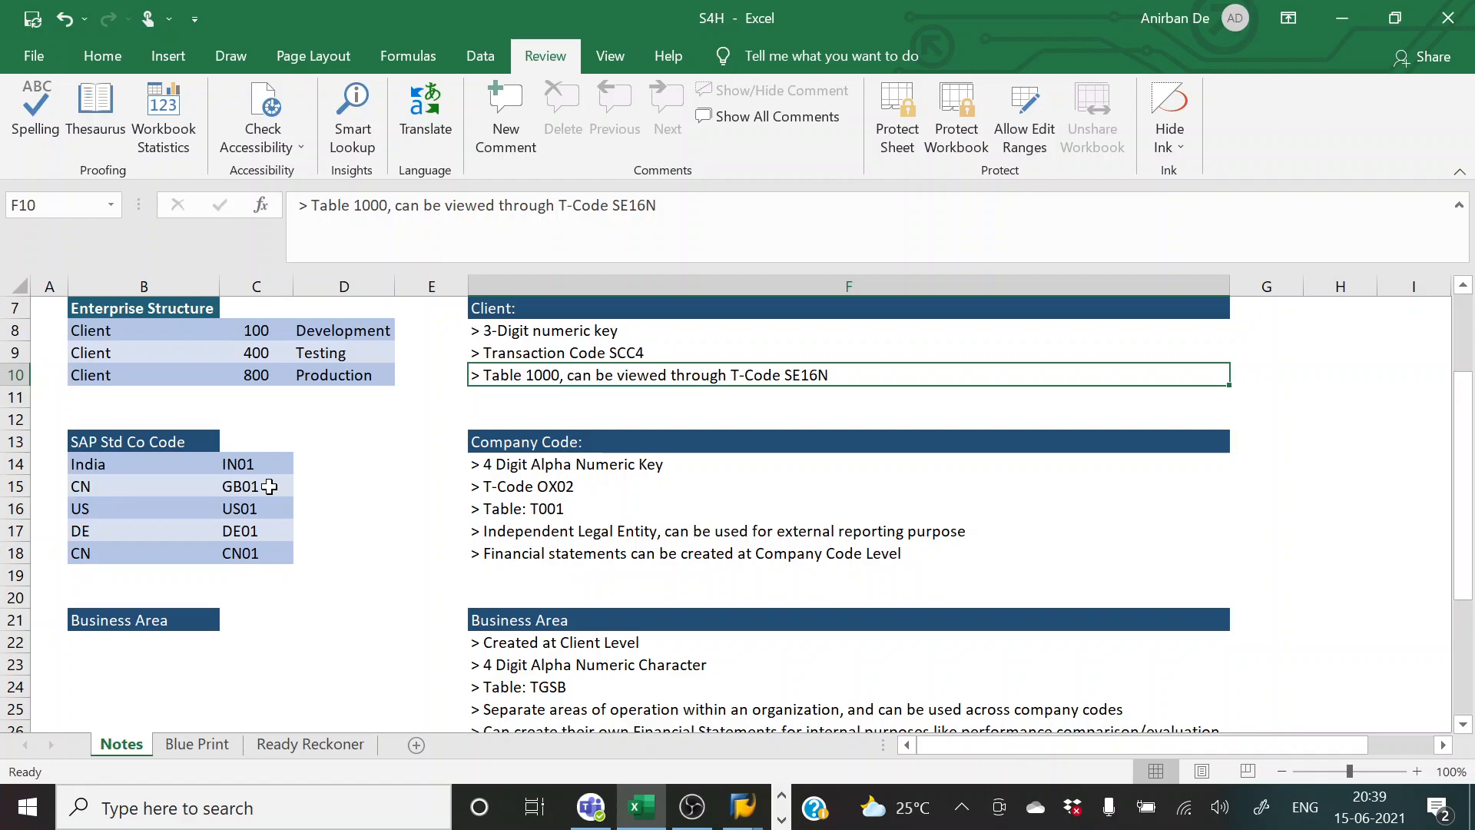
click(256, 463)
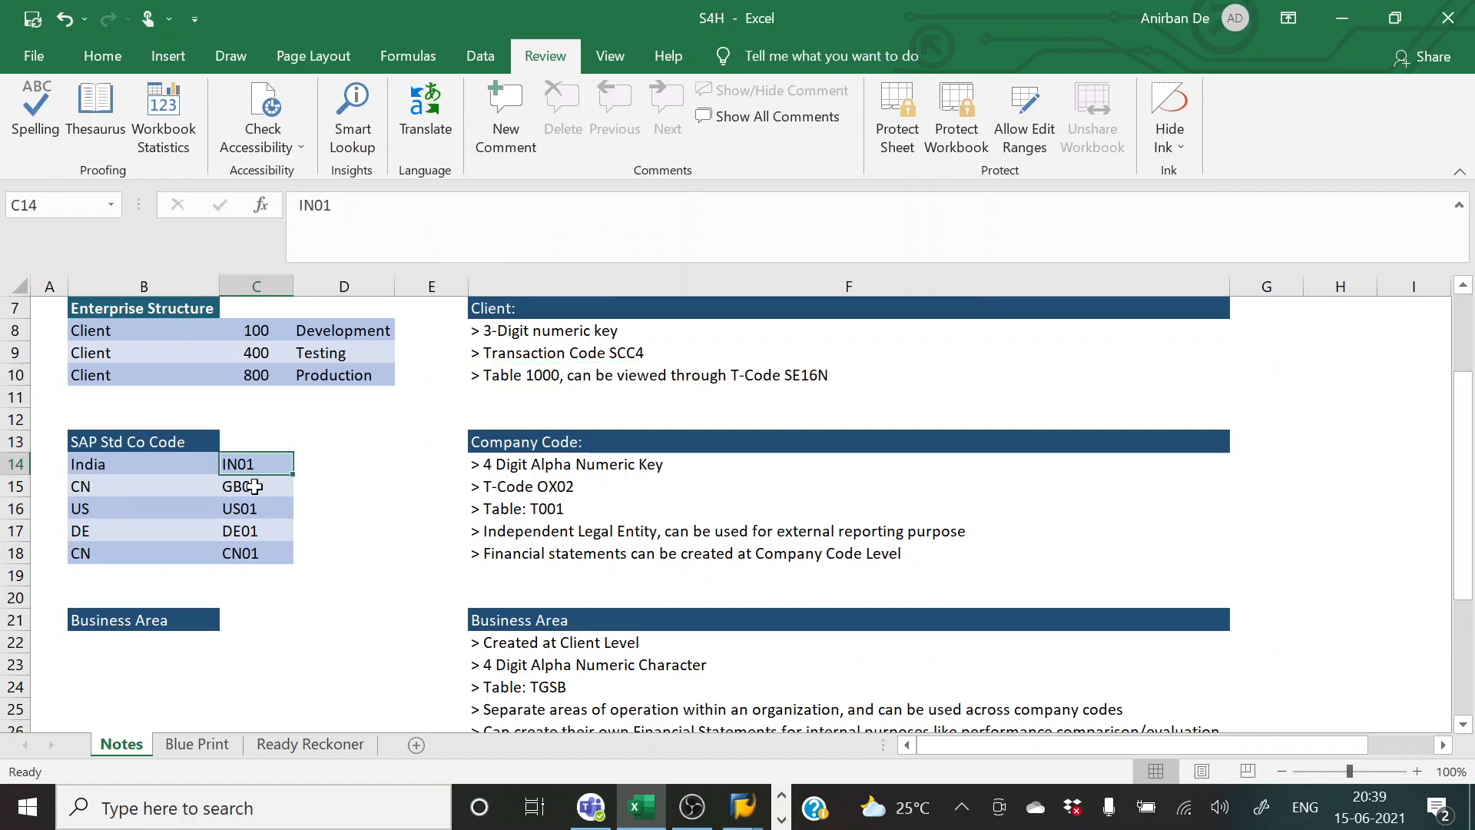
click(254, 486)
click(256, 508)
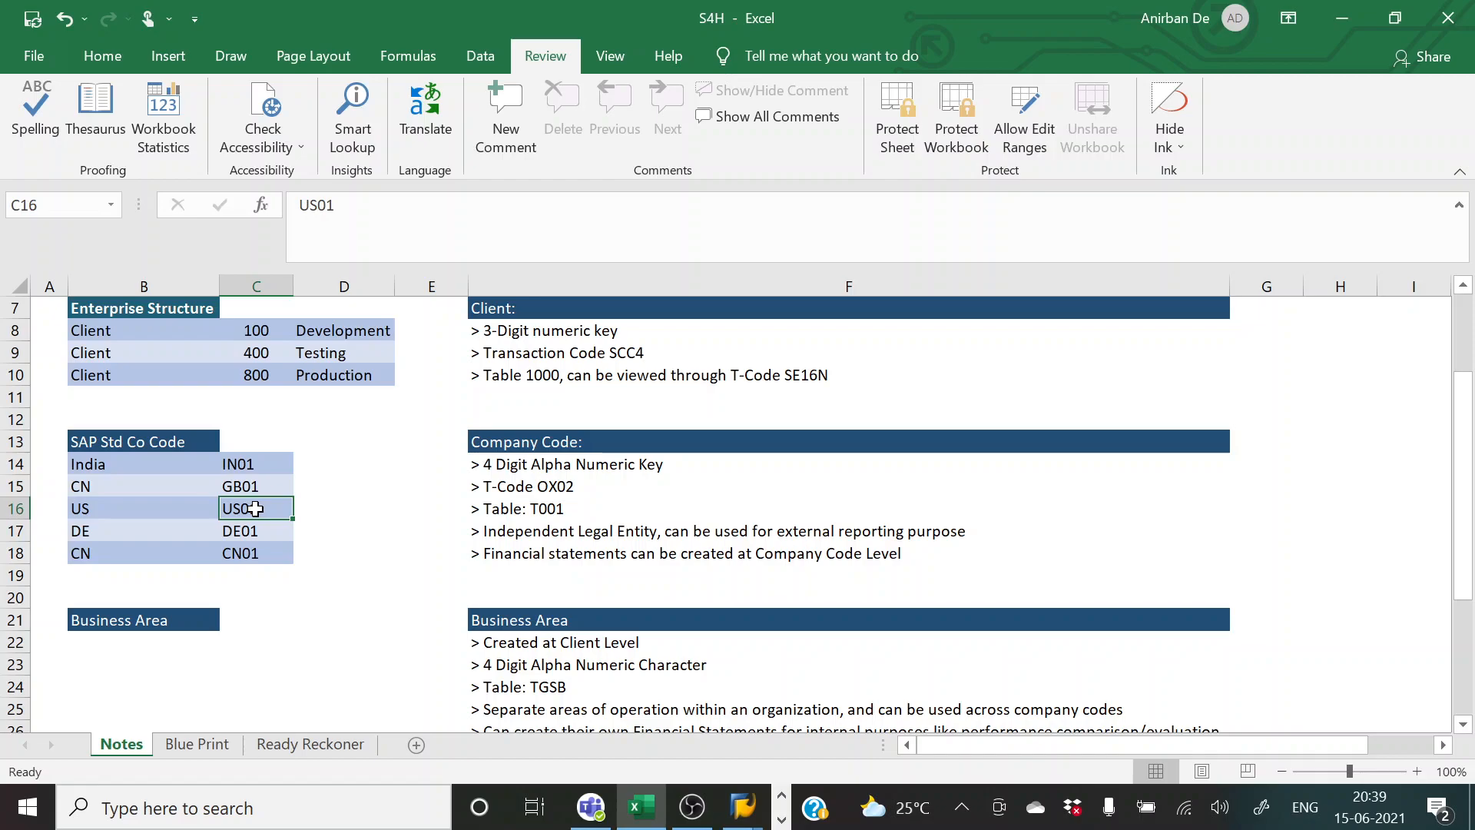
click(110, 487)
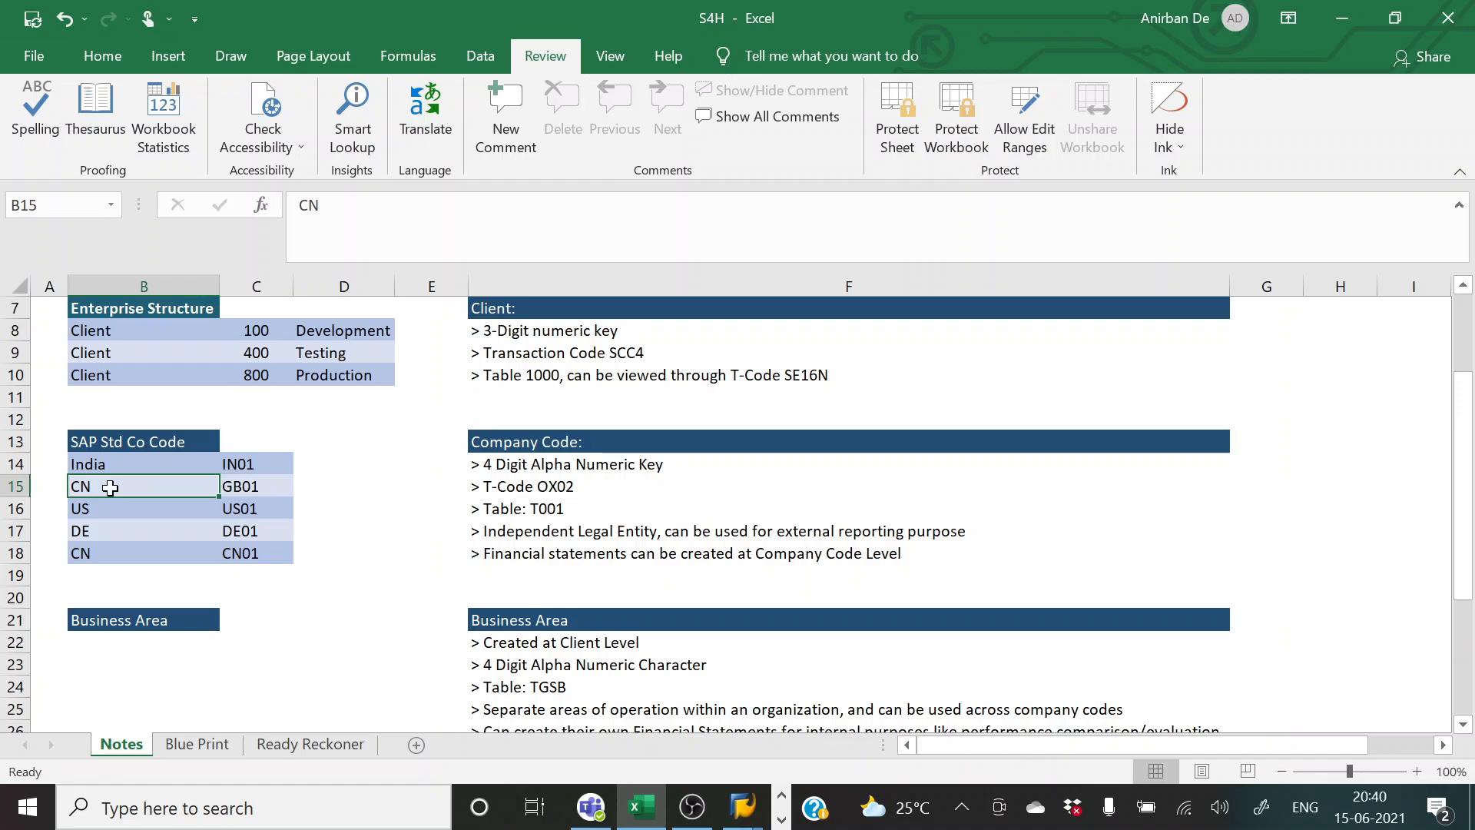
text(UK)
key(Return)
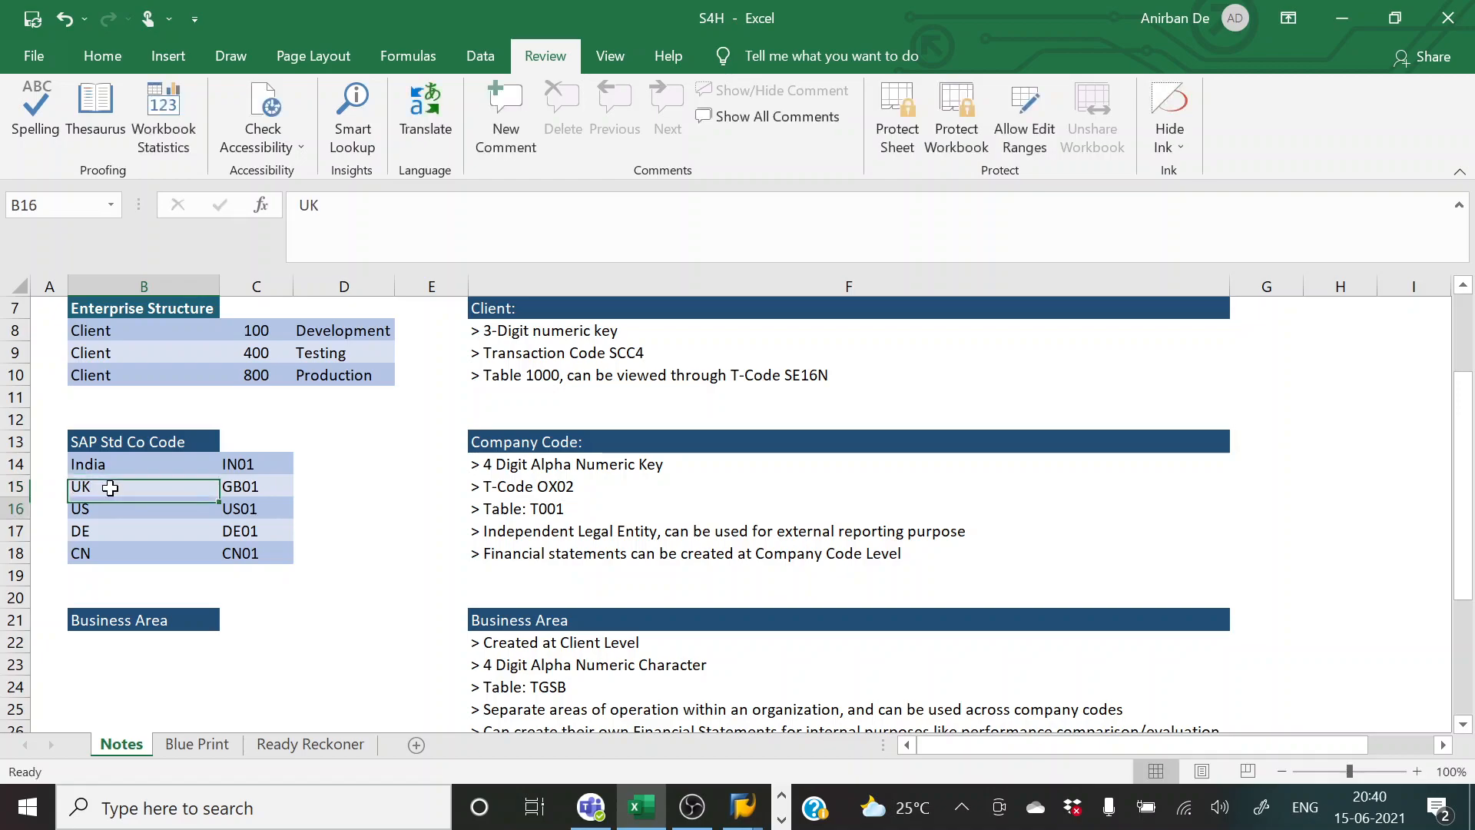
- Examine the standard company codes listed for India, UK and US on the Notes sheet
click(115, 463)
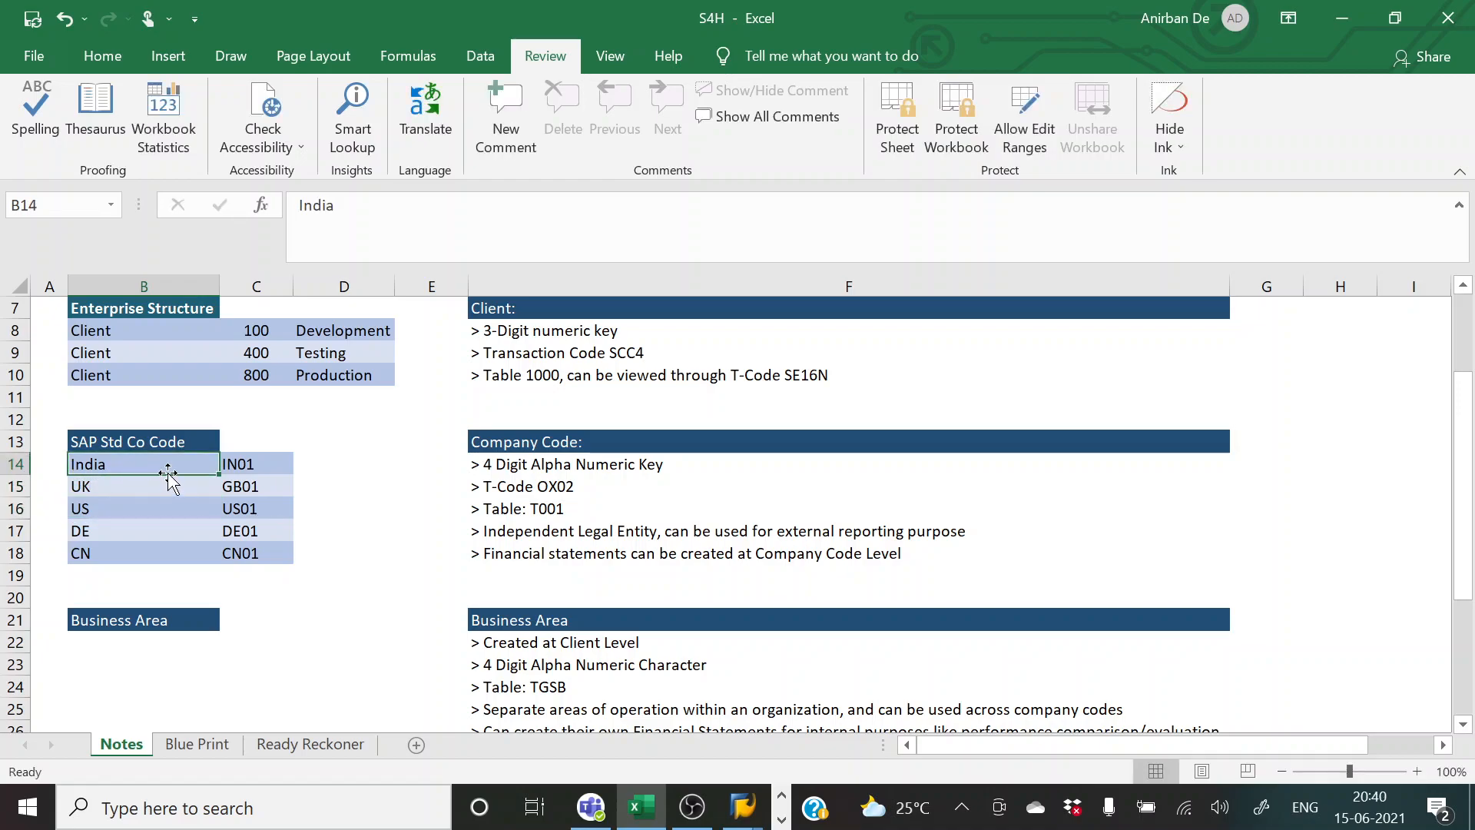
click(157, 486)
click(236, 492)
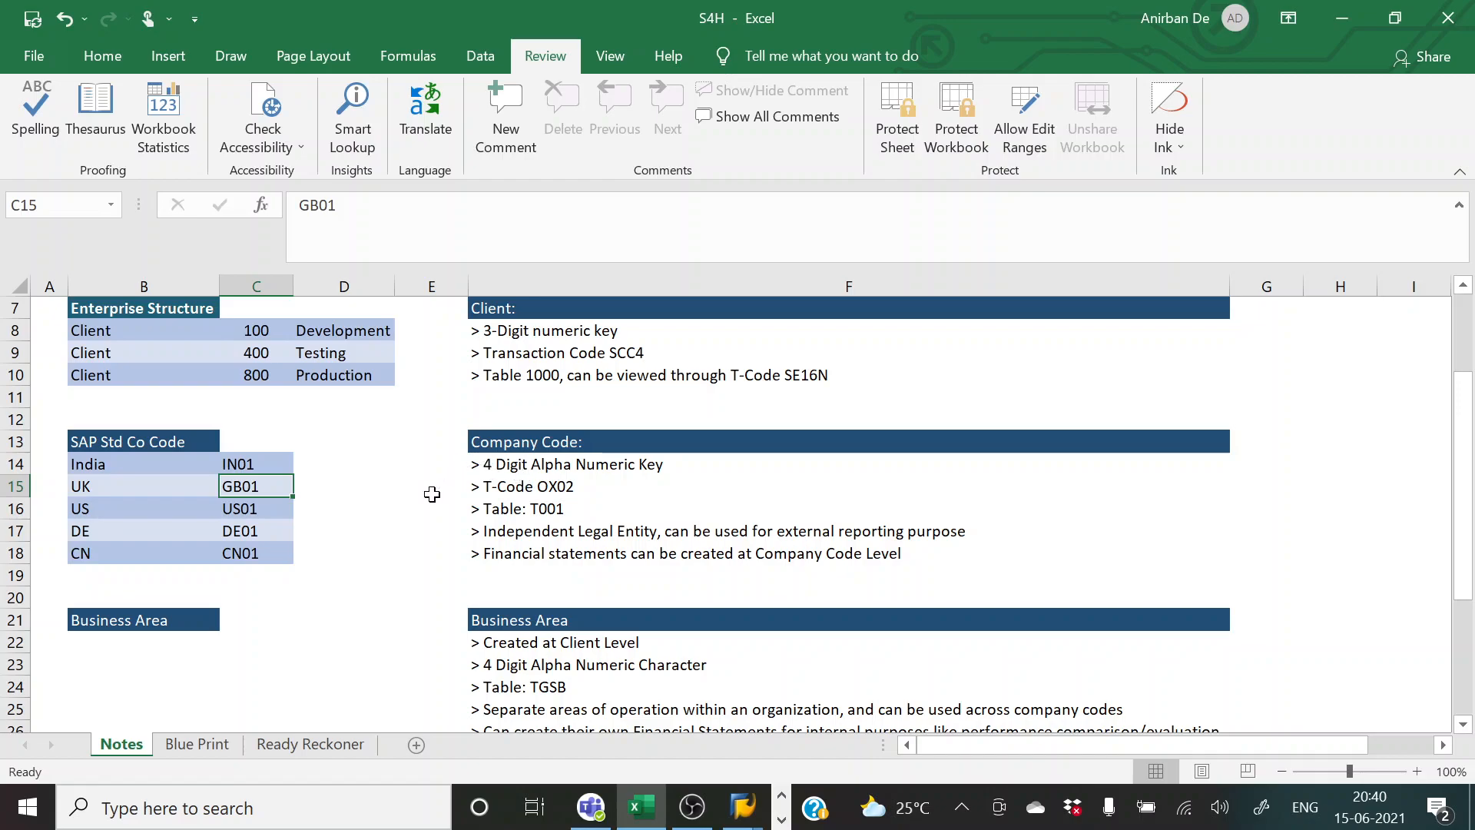
click(235, 463)
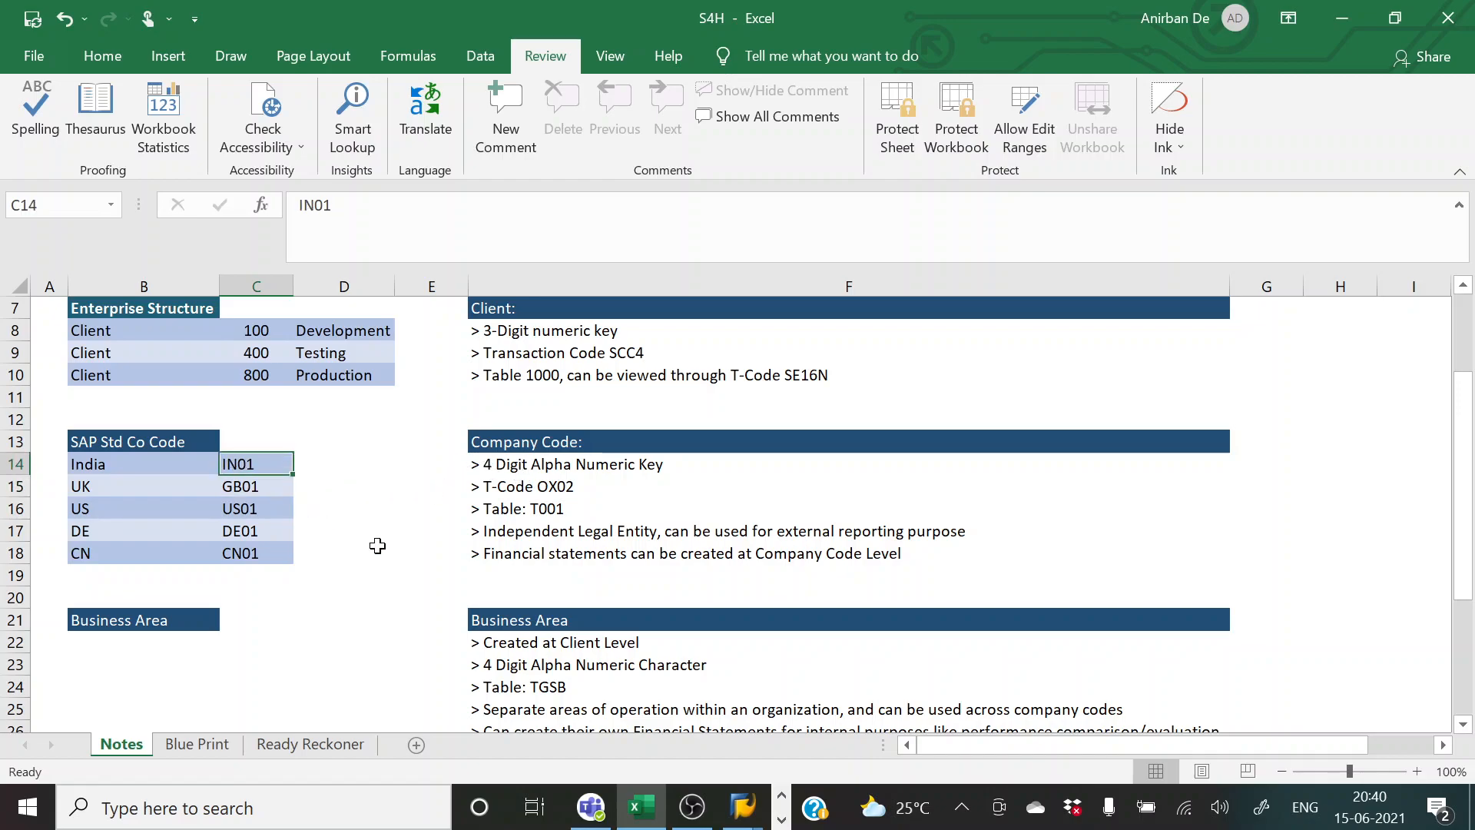
click(258, 492)
click(262, 510)
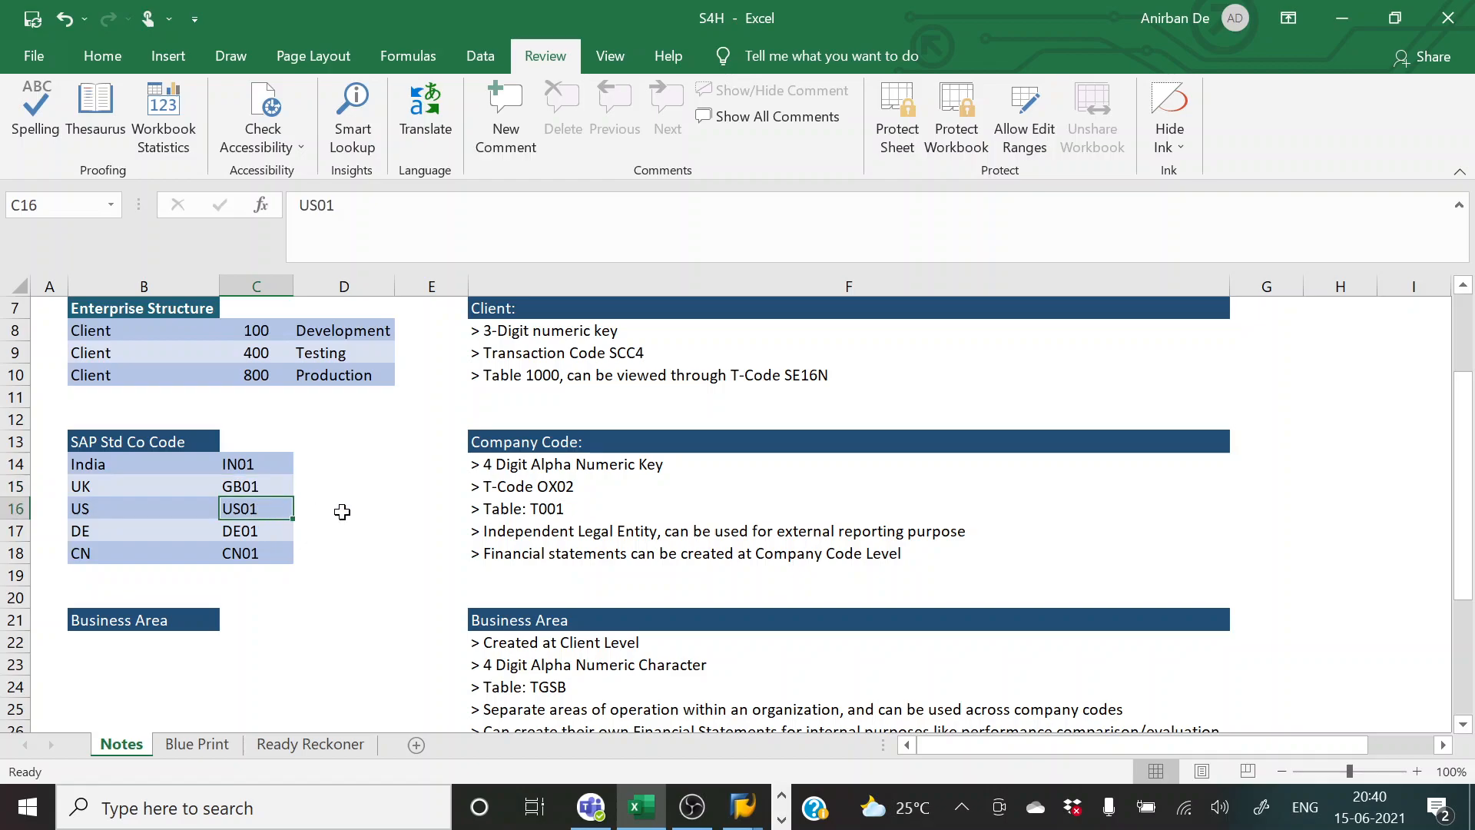
- Examine the planned company code and its name on the Blue Print sheet
click(199, 742)
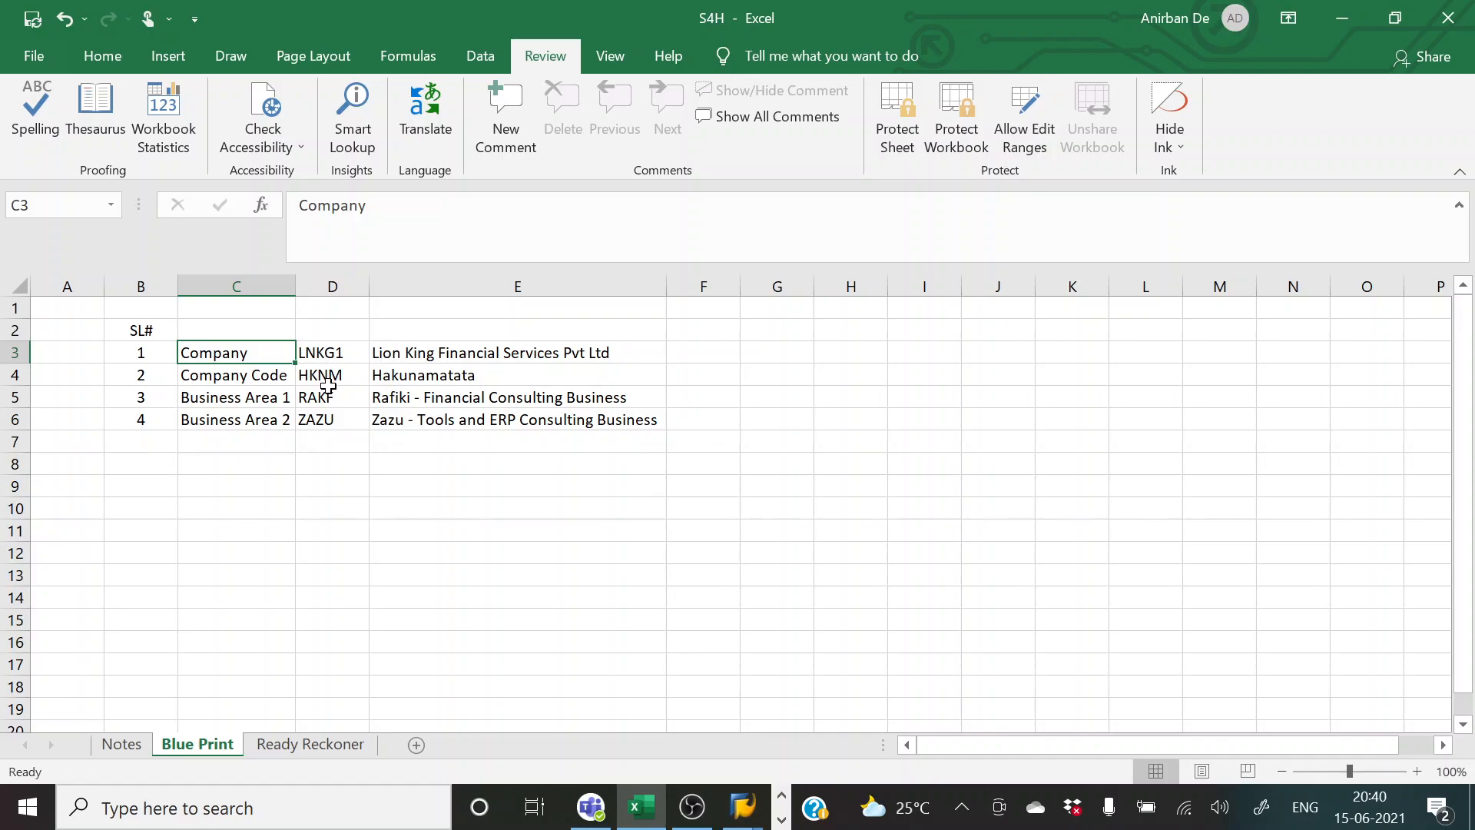
click(319, 375)
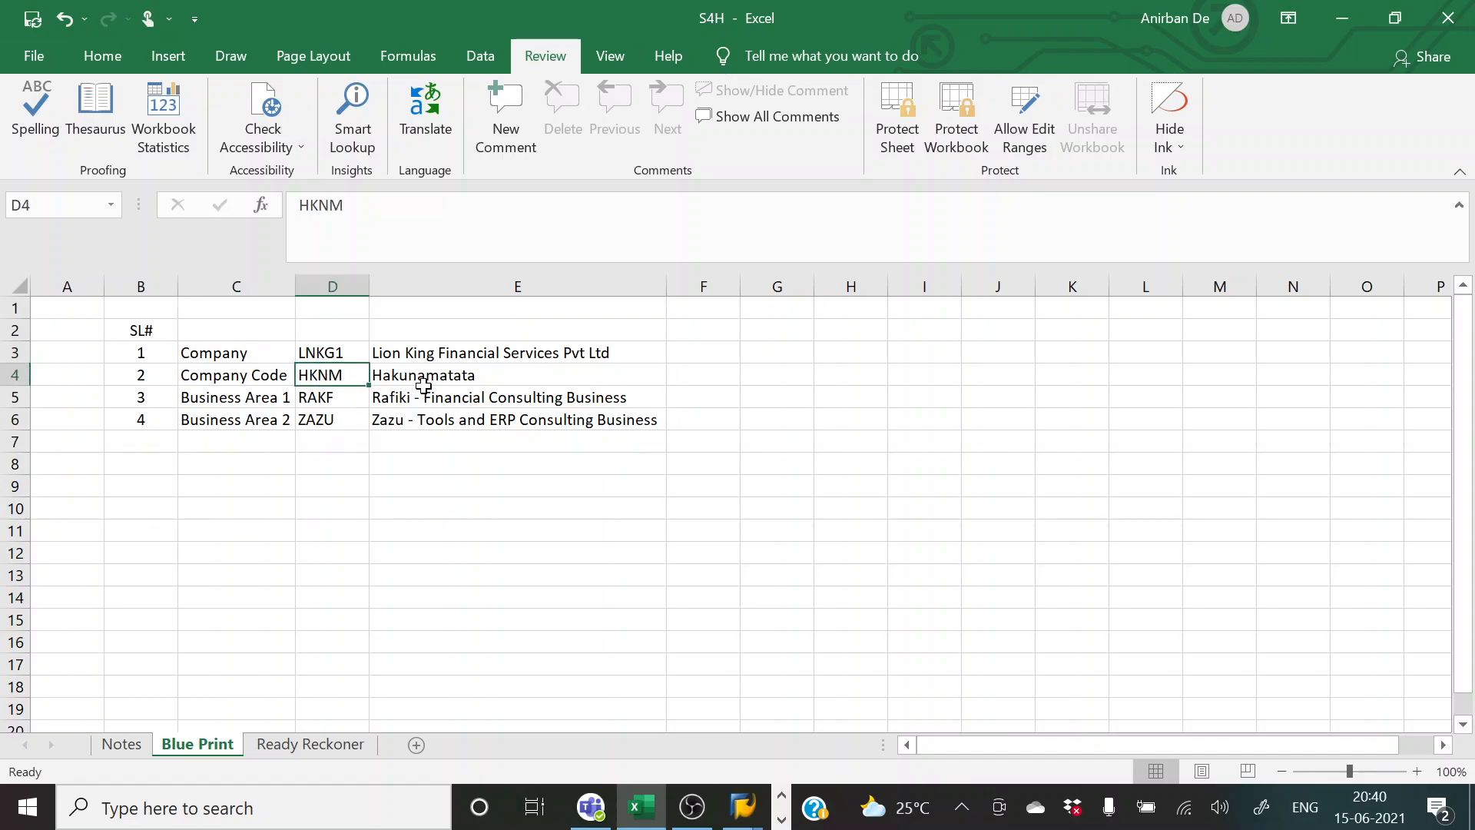
click(421, 377)
- Review the Company Code note about the independent legal entity and the UK company code on the Notes sheet
click(131, 744)
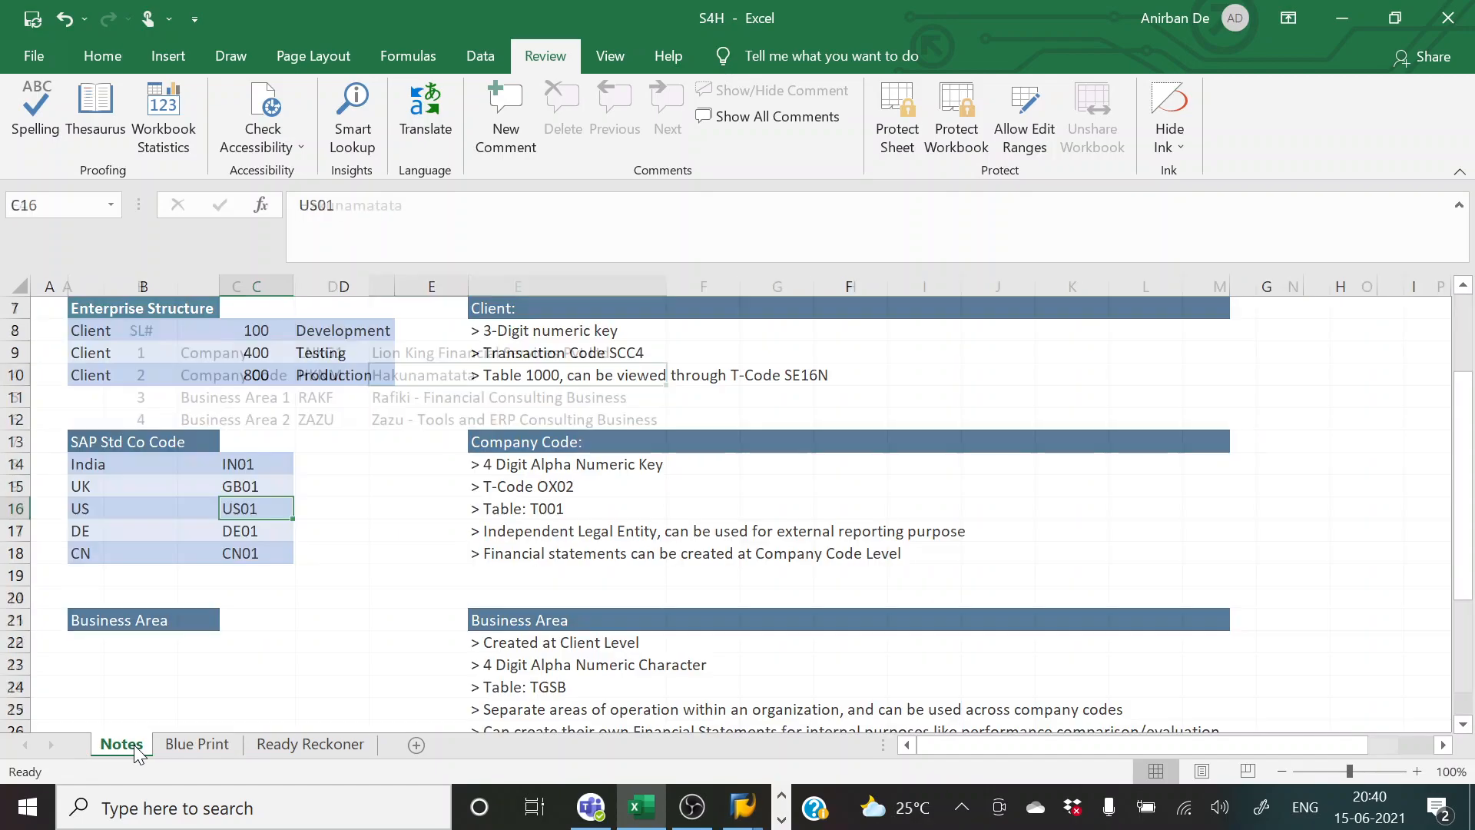
click(519, 533)
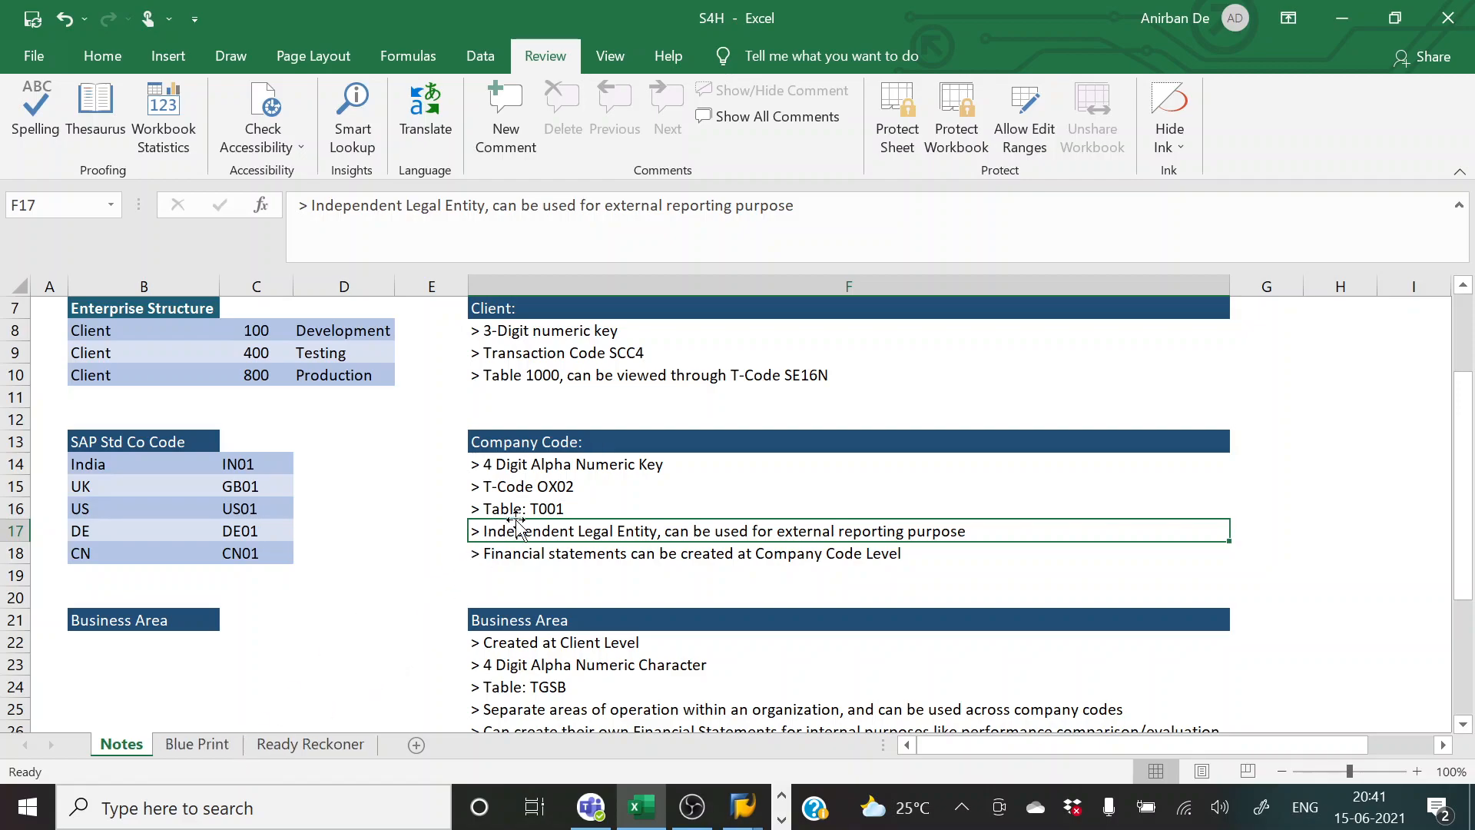
click(245, 485)
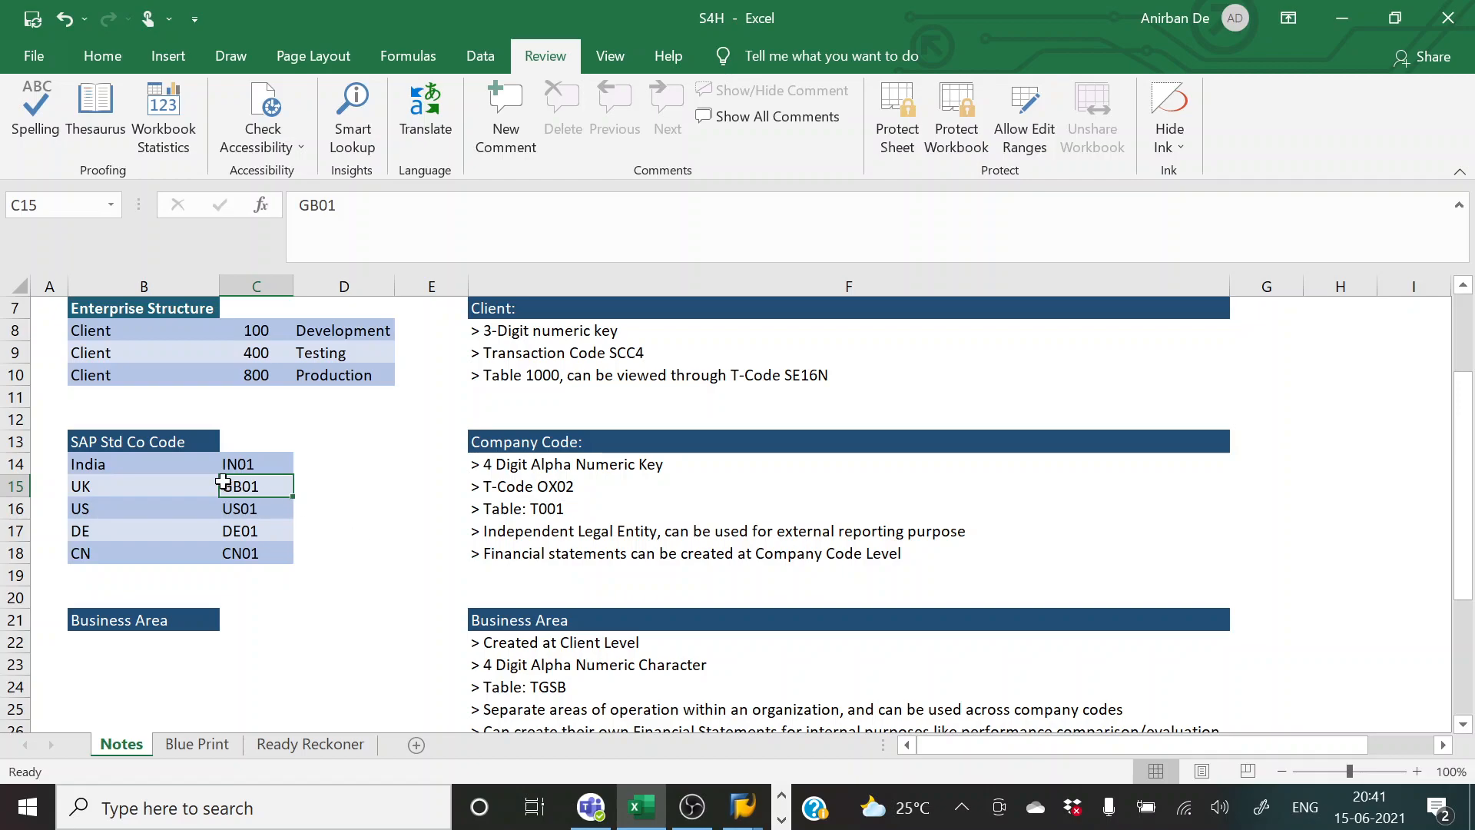
click(321, 484)
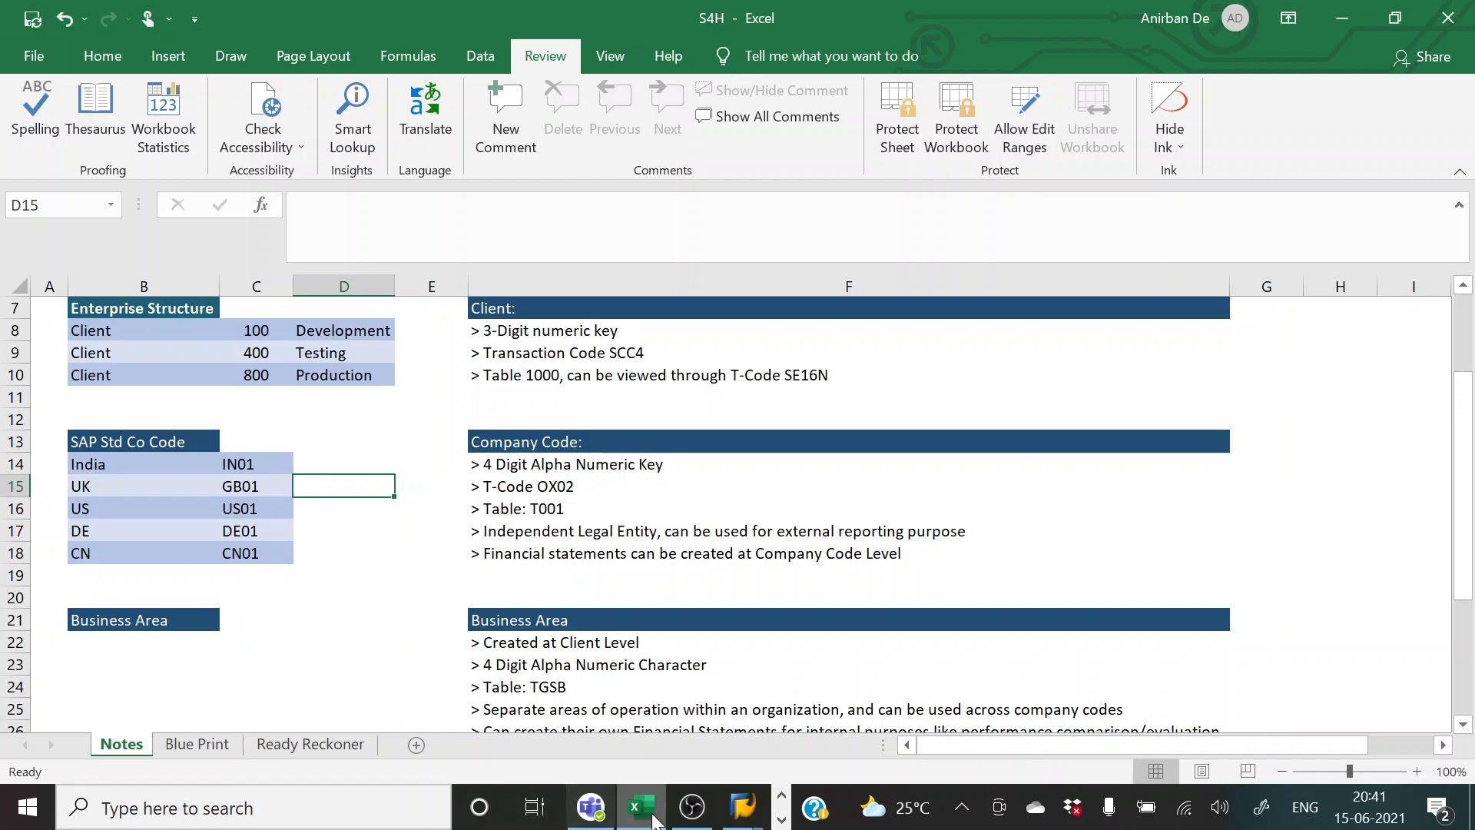
- Switch to the first SAP Easy Access session and run transaction SPRO to open the customizing project screen
mouse_move(744, 817)
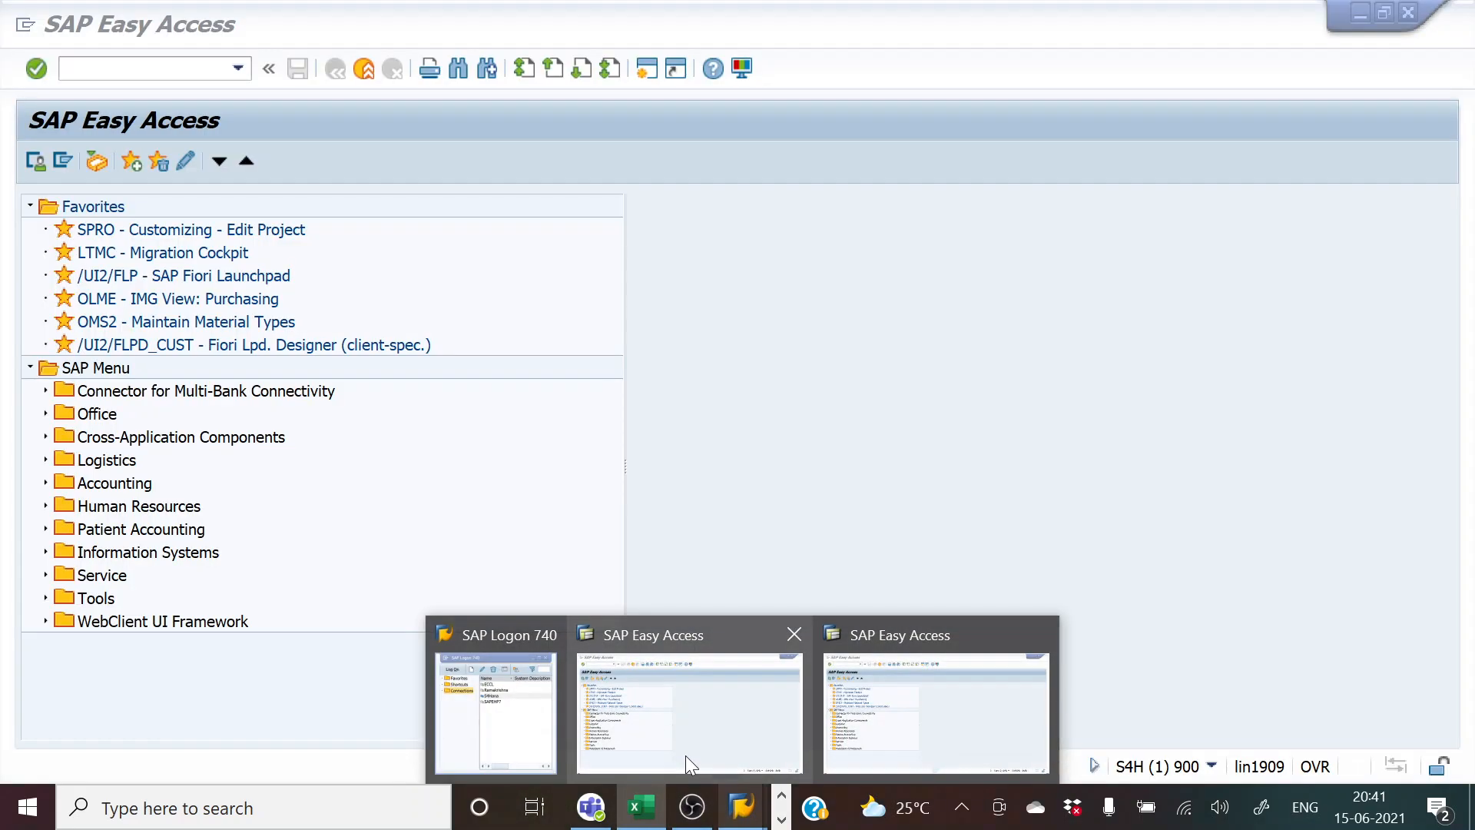
click(685, 755)
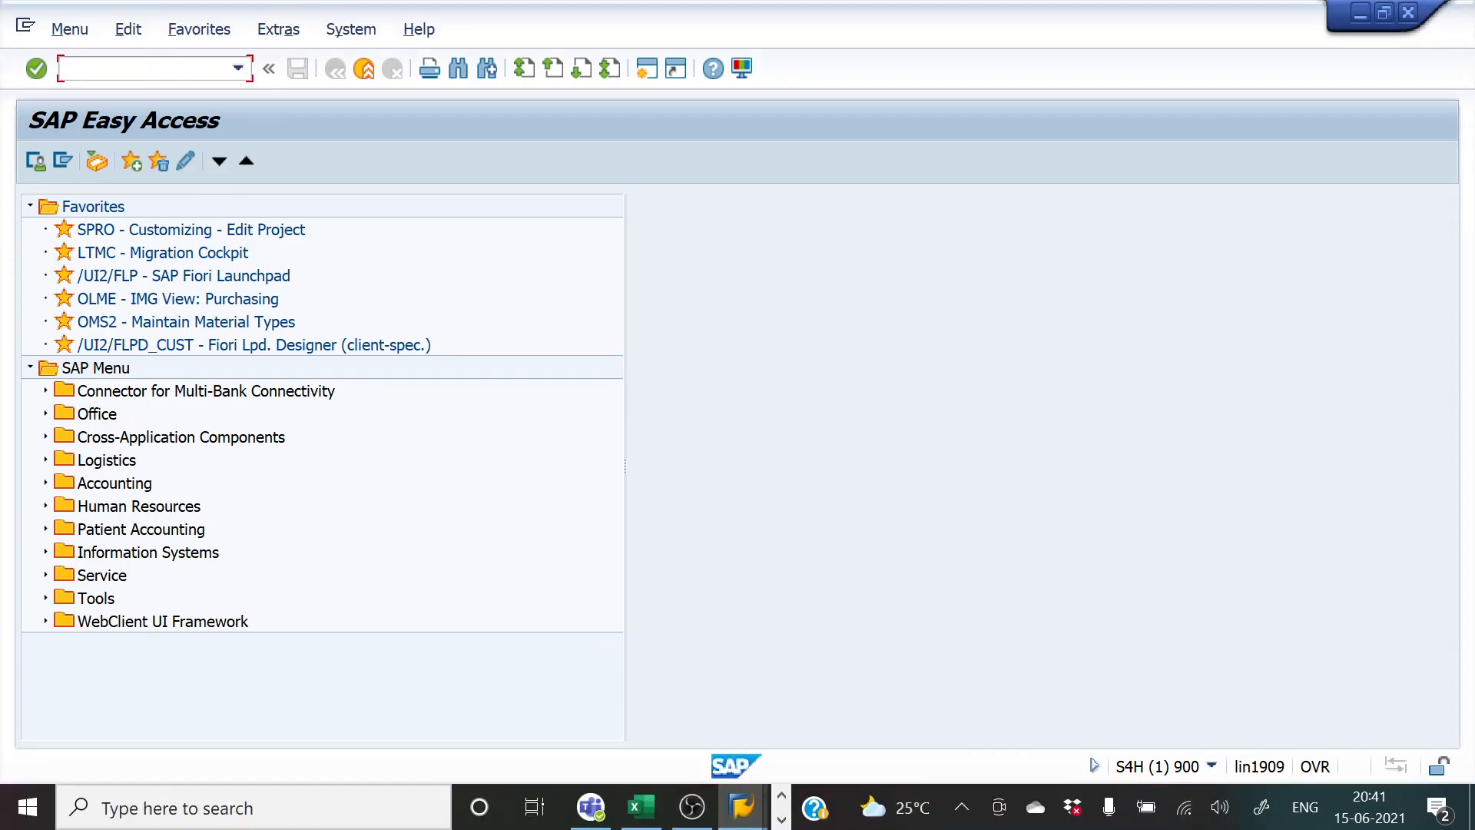
text(spro)
key(Return)
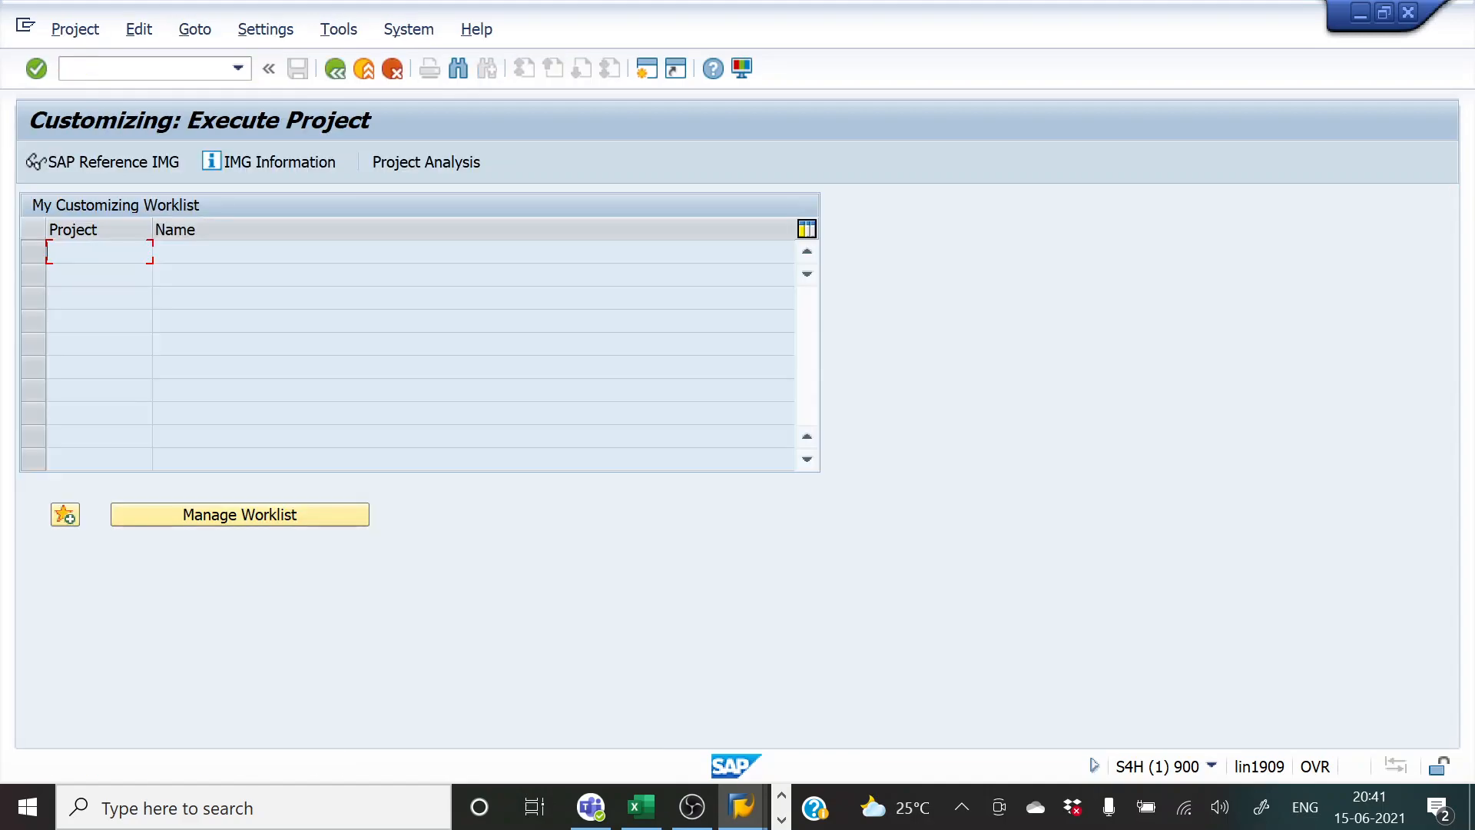
- Open the SAP Reference IMG and start the Copy, delete, check company code activity under Enterprise Structure, Definition, Financial Accounting
click(100, 169)
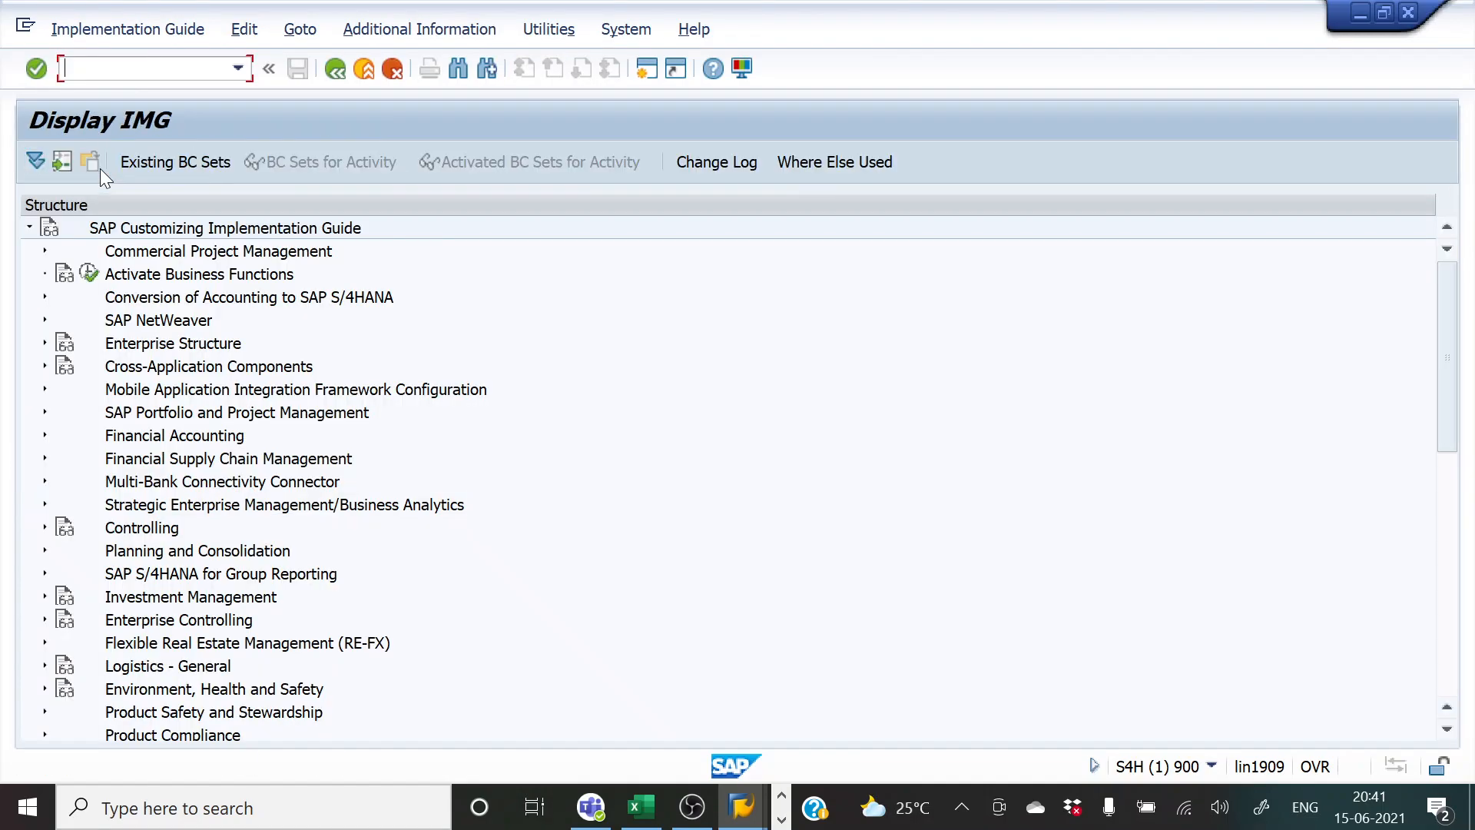
click(45, 343)
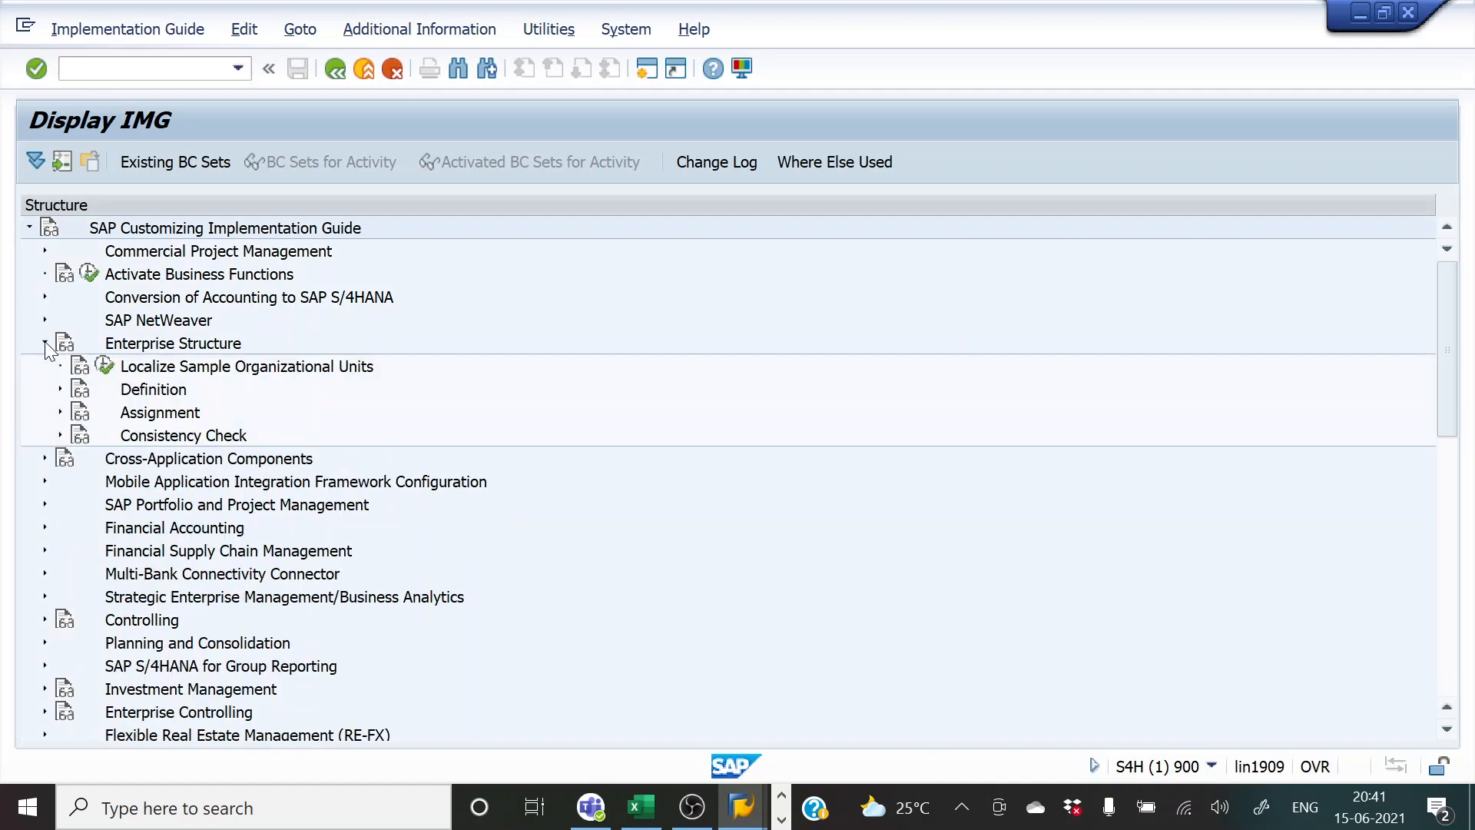
click(60, 390)
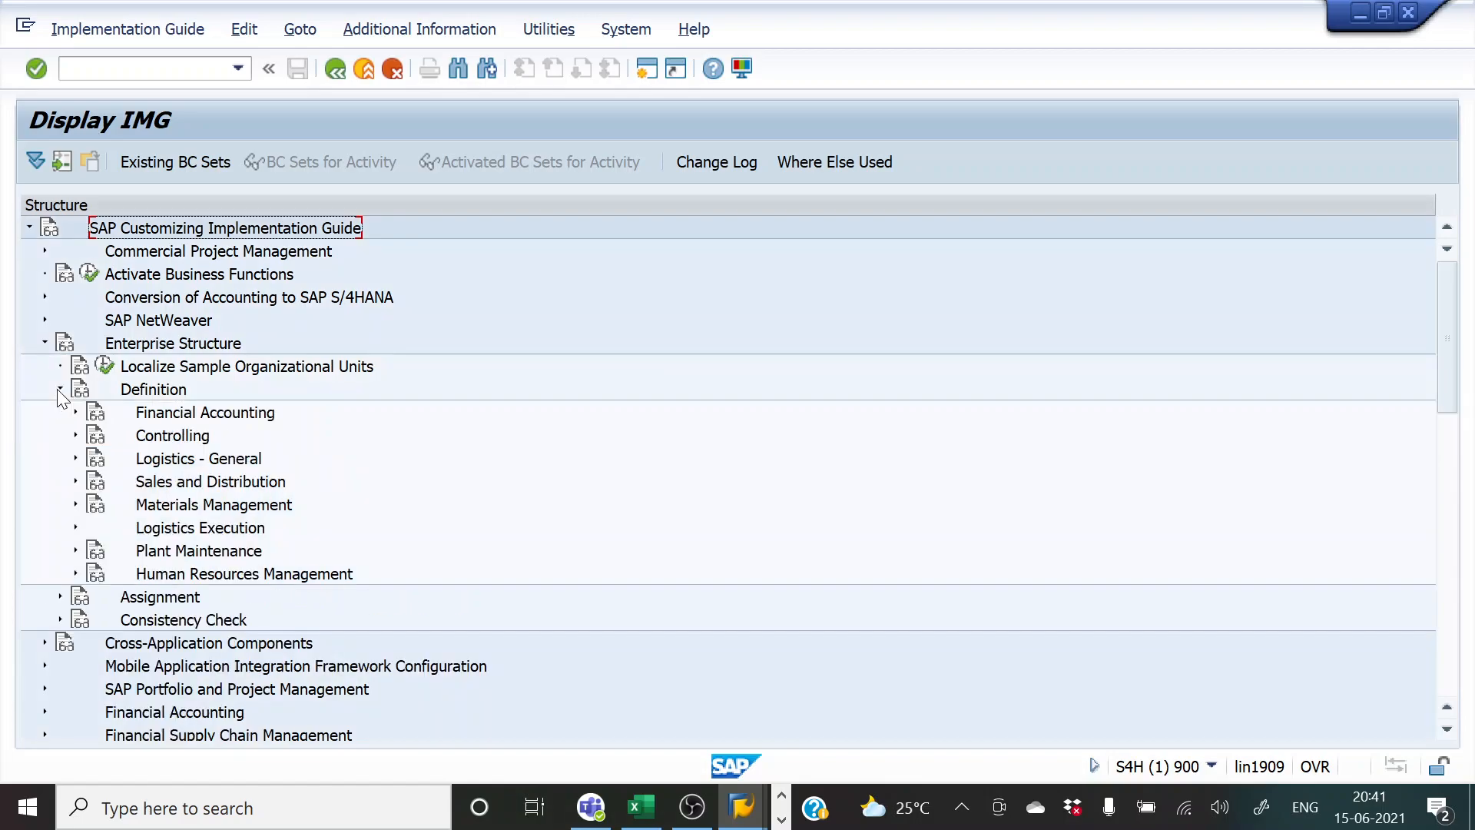
click(75, 413)
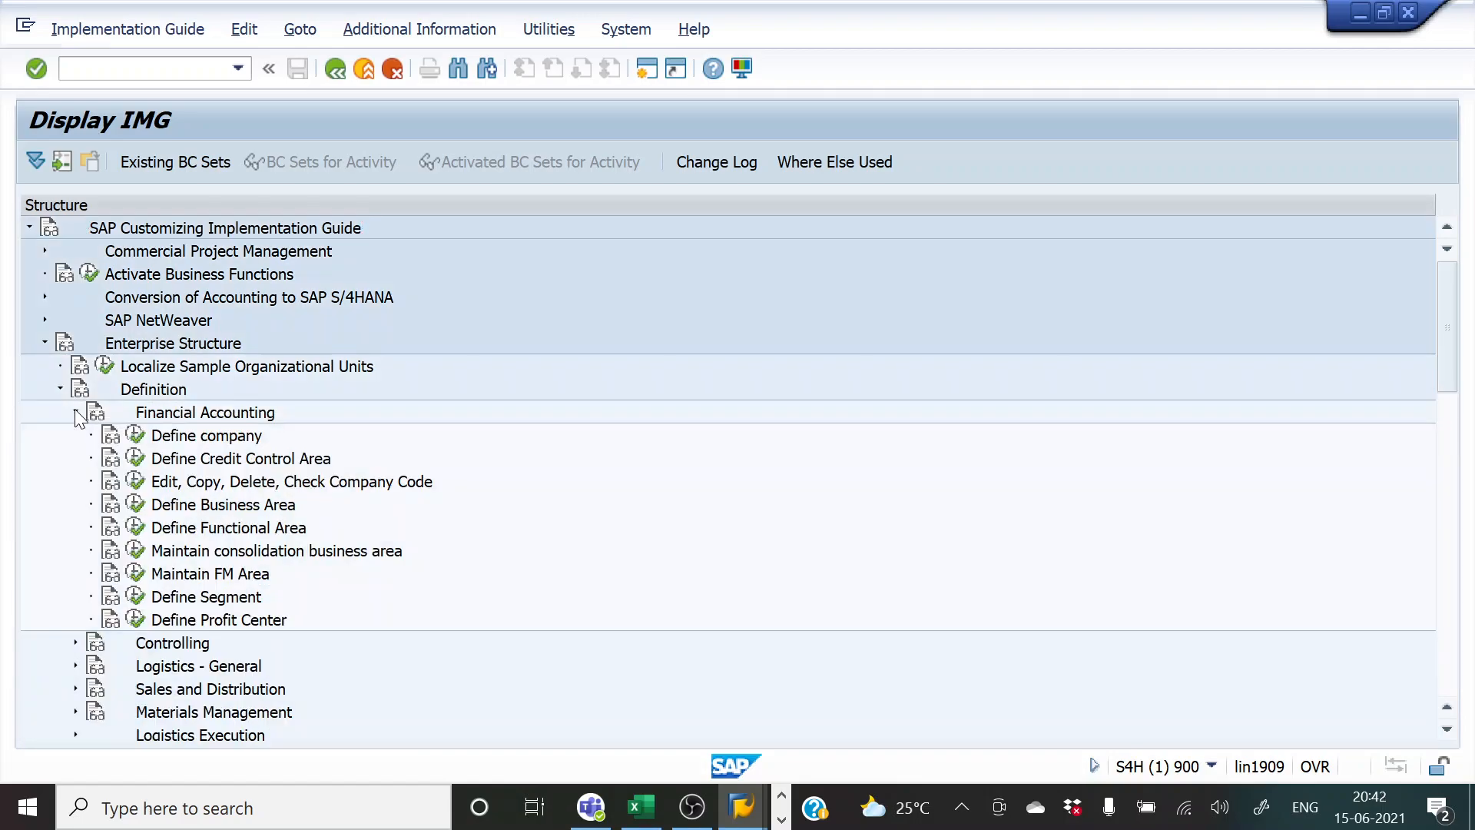
click(133, 483)
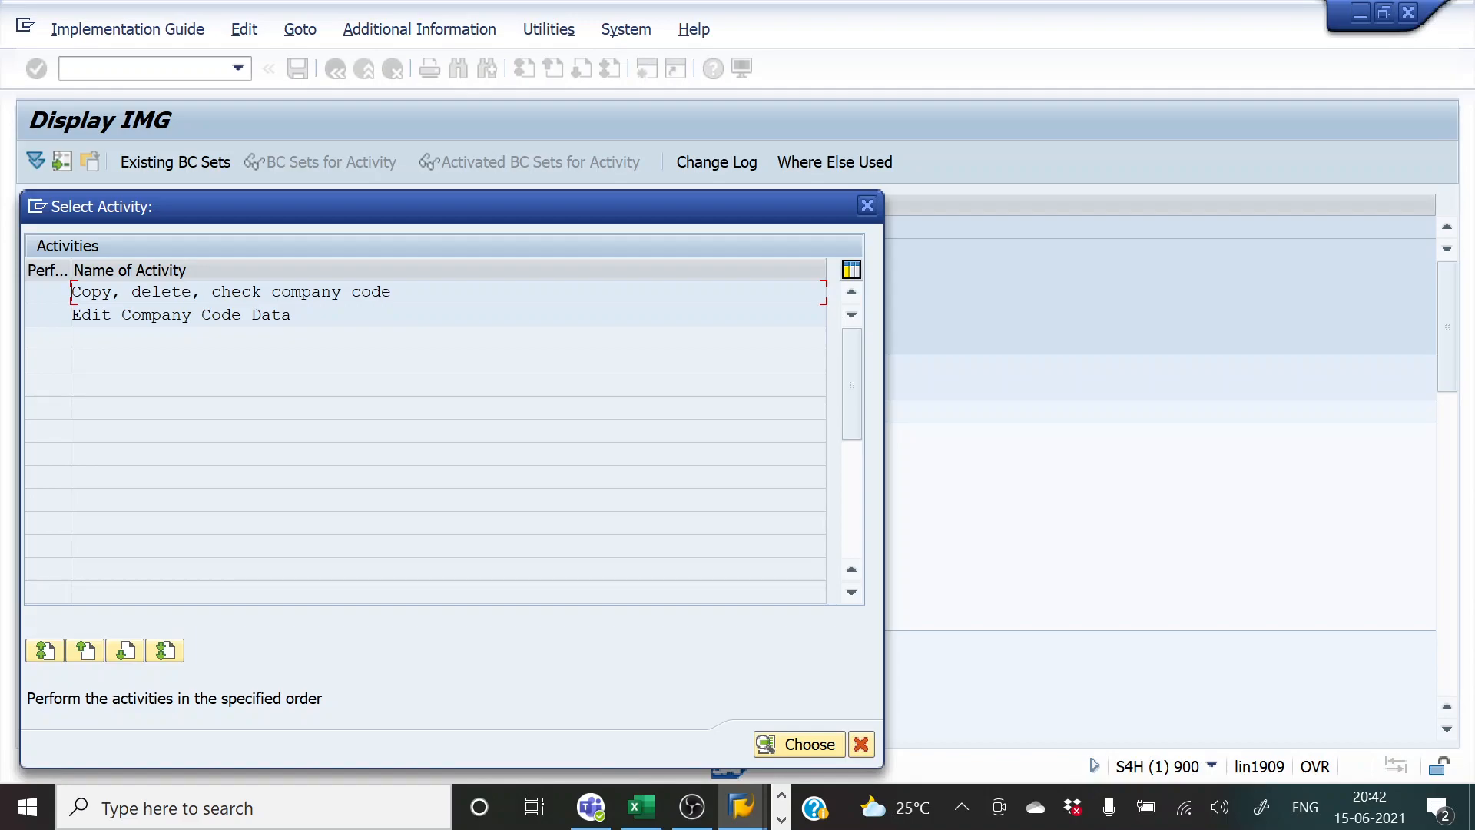
double_click(262, 291)
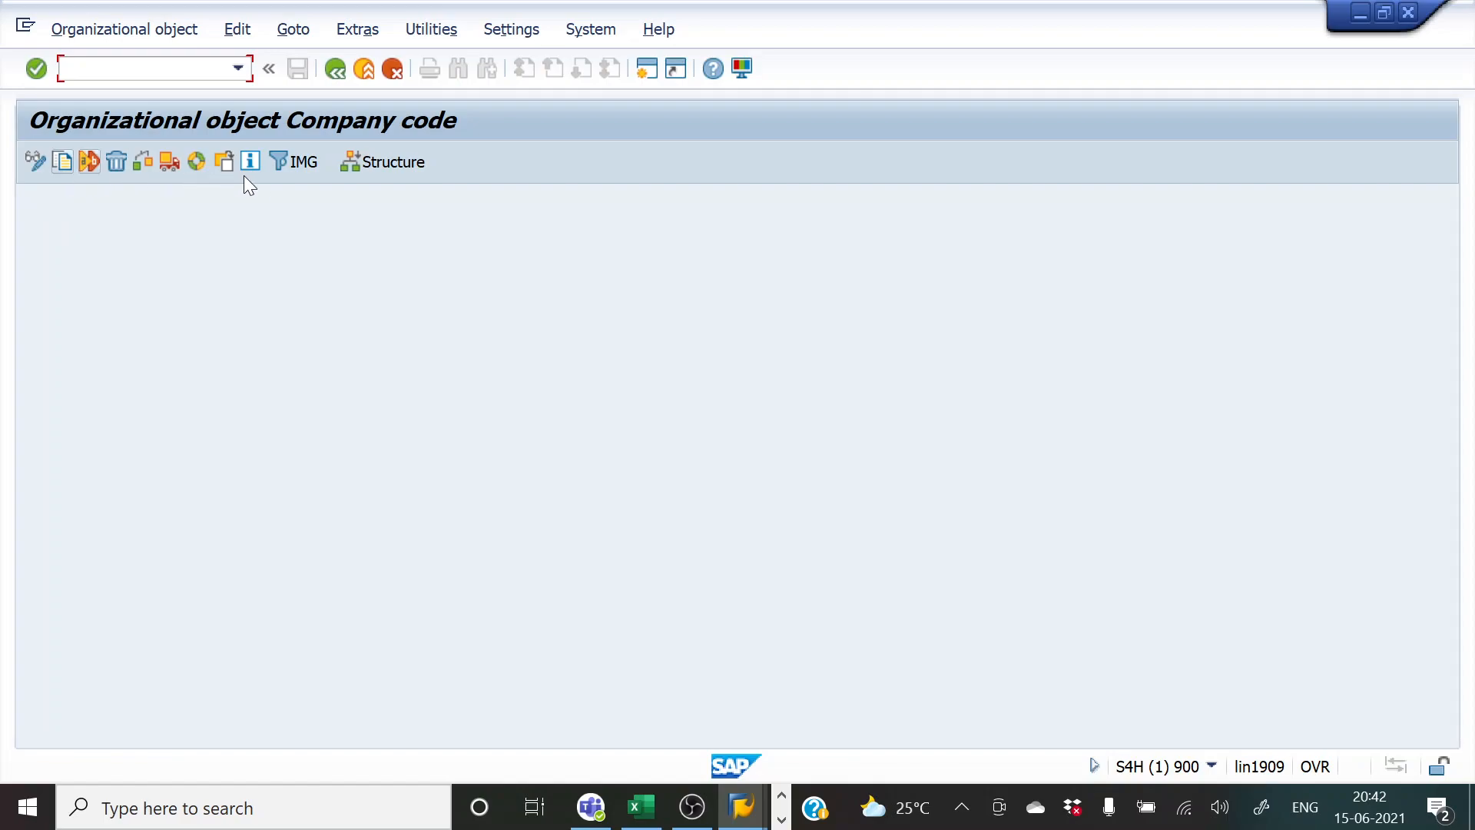
- Start copying a company code and set the source to GB01, the UK code listed on the Excel Notes sheet
click(63, 162)
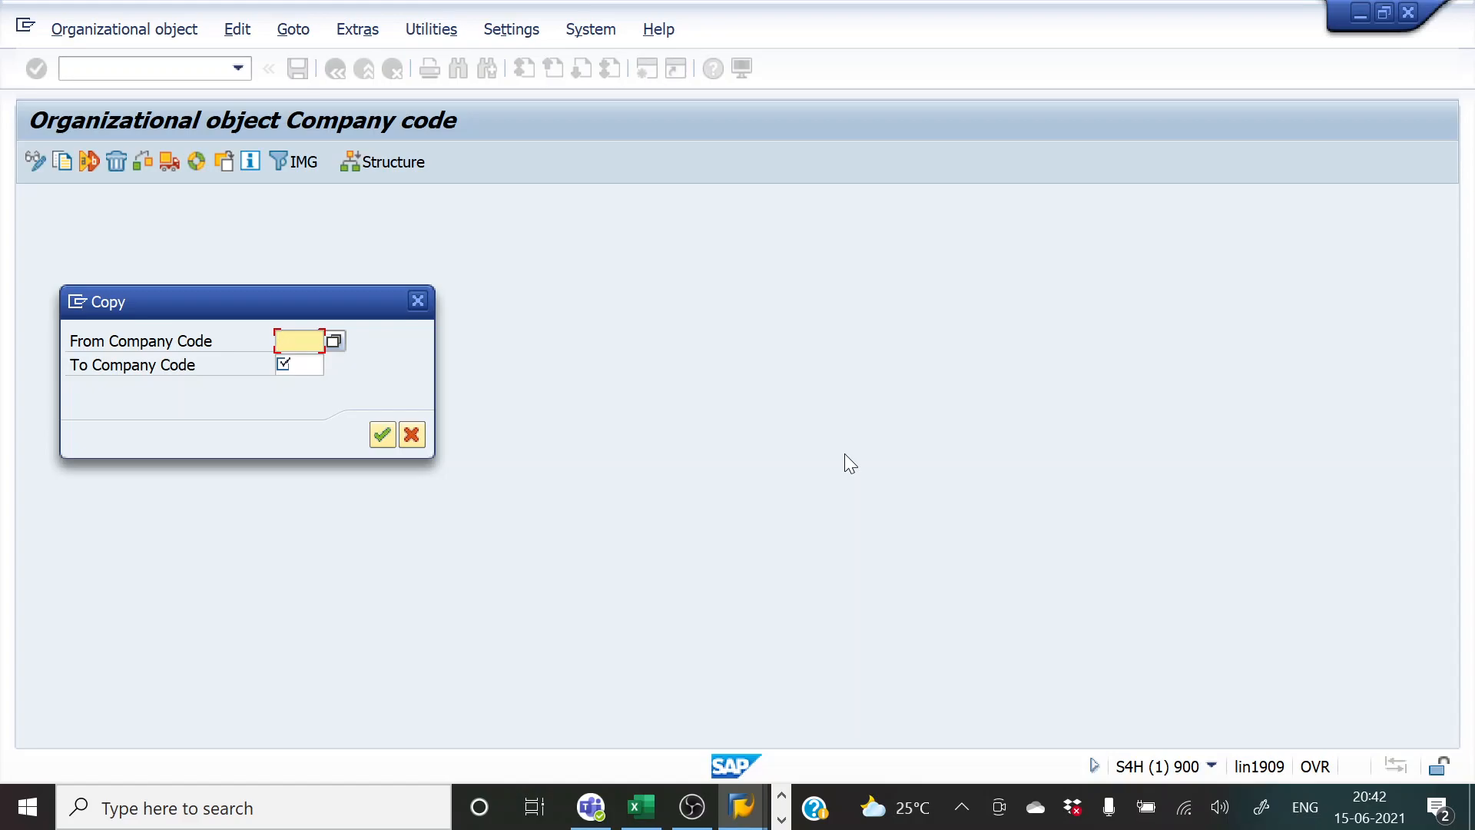
key(alt+Tab)
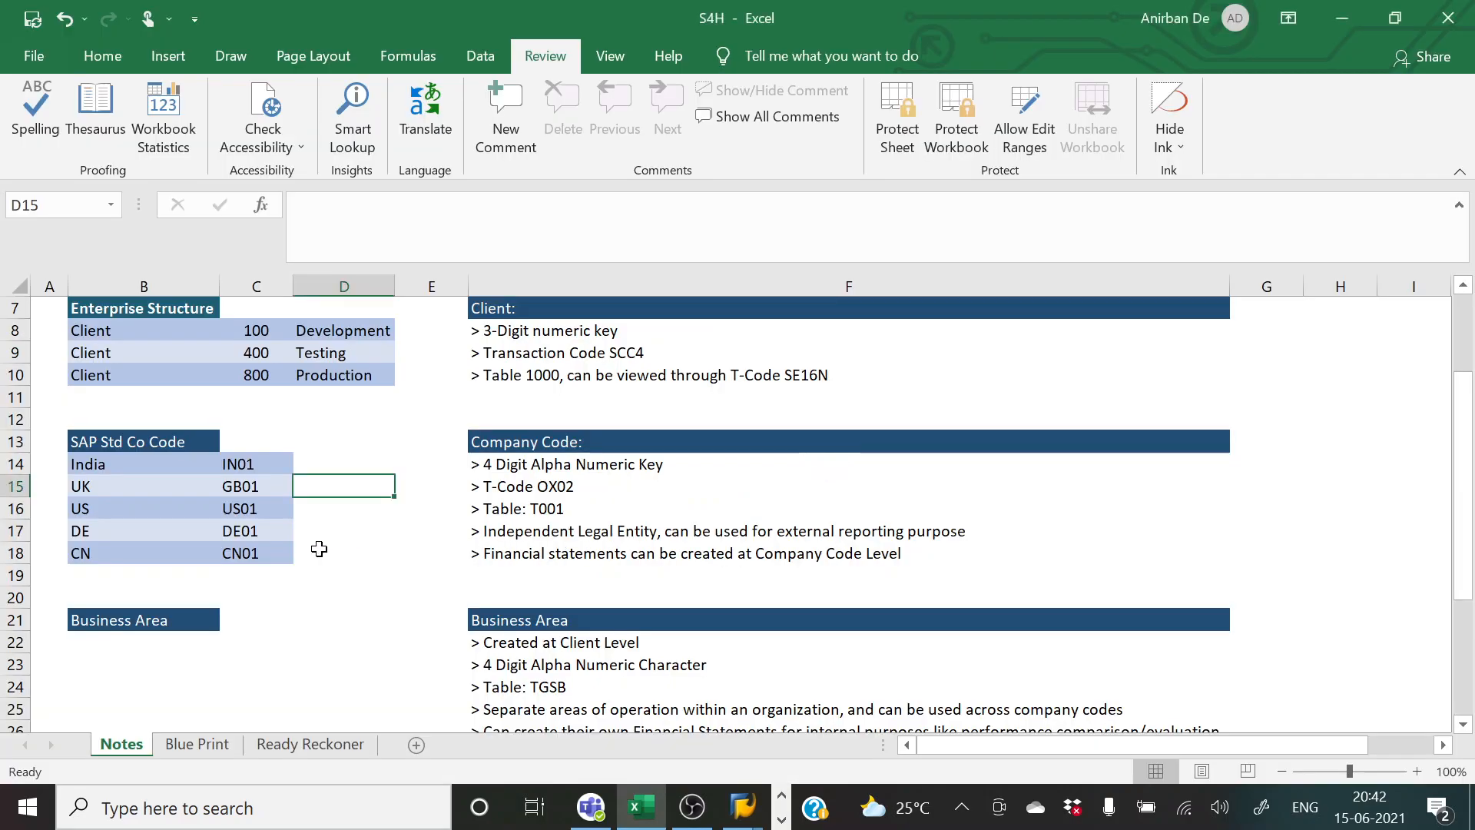
click(253, 490)
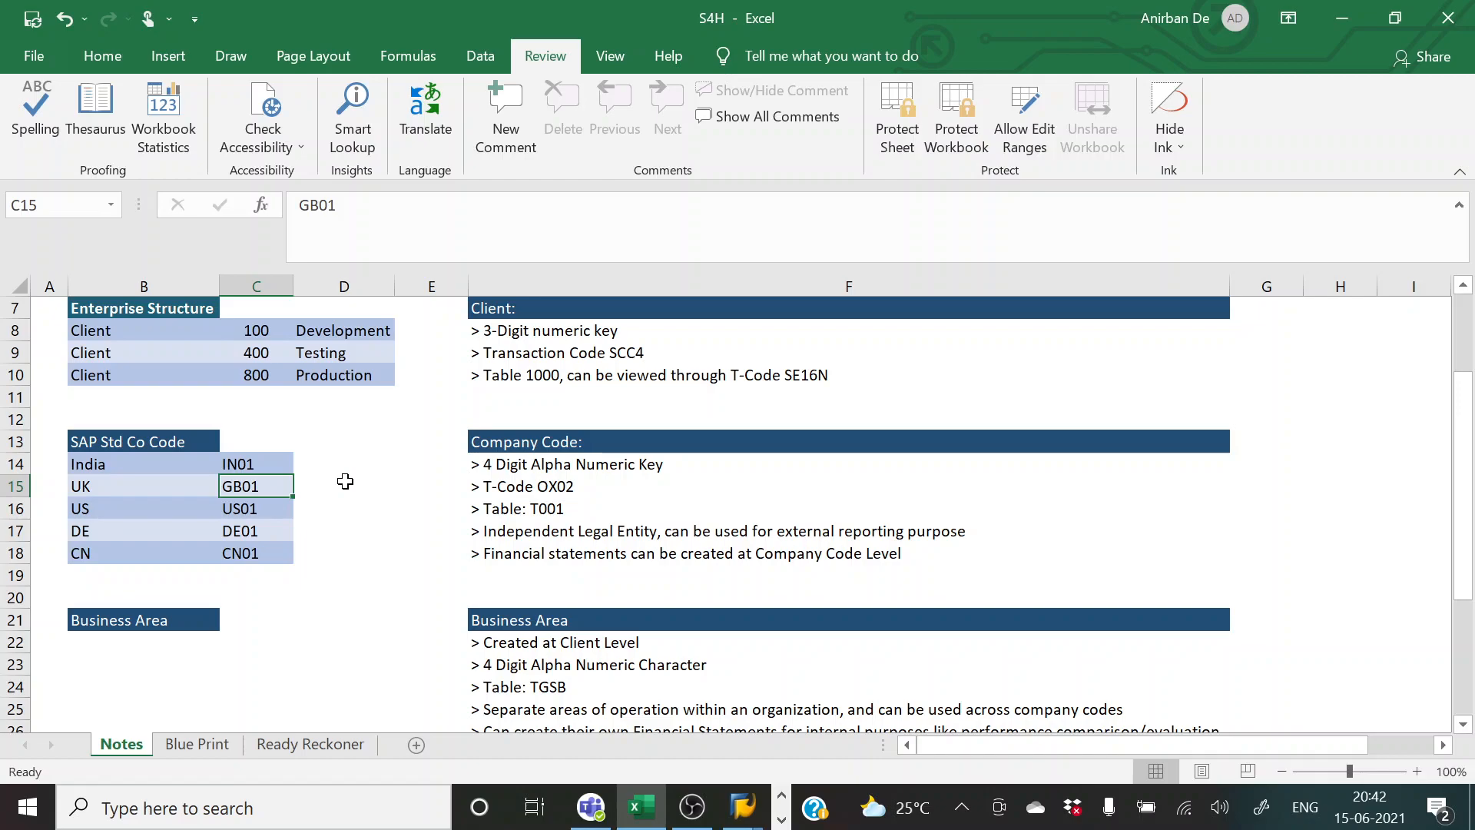
key(alt+Tab)
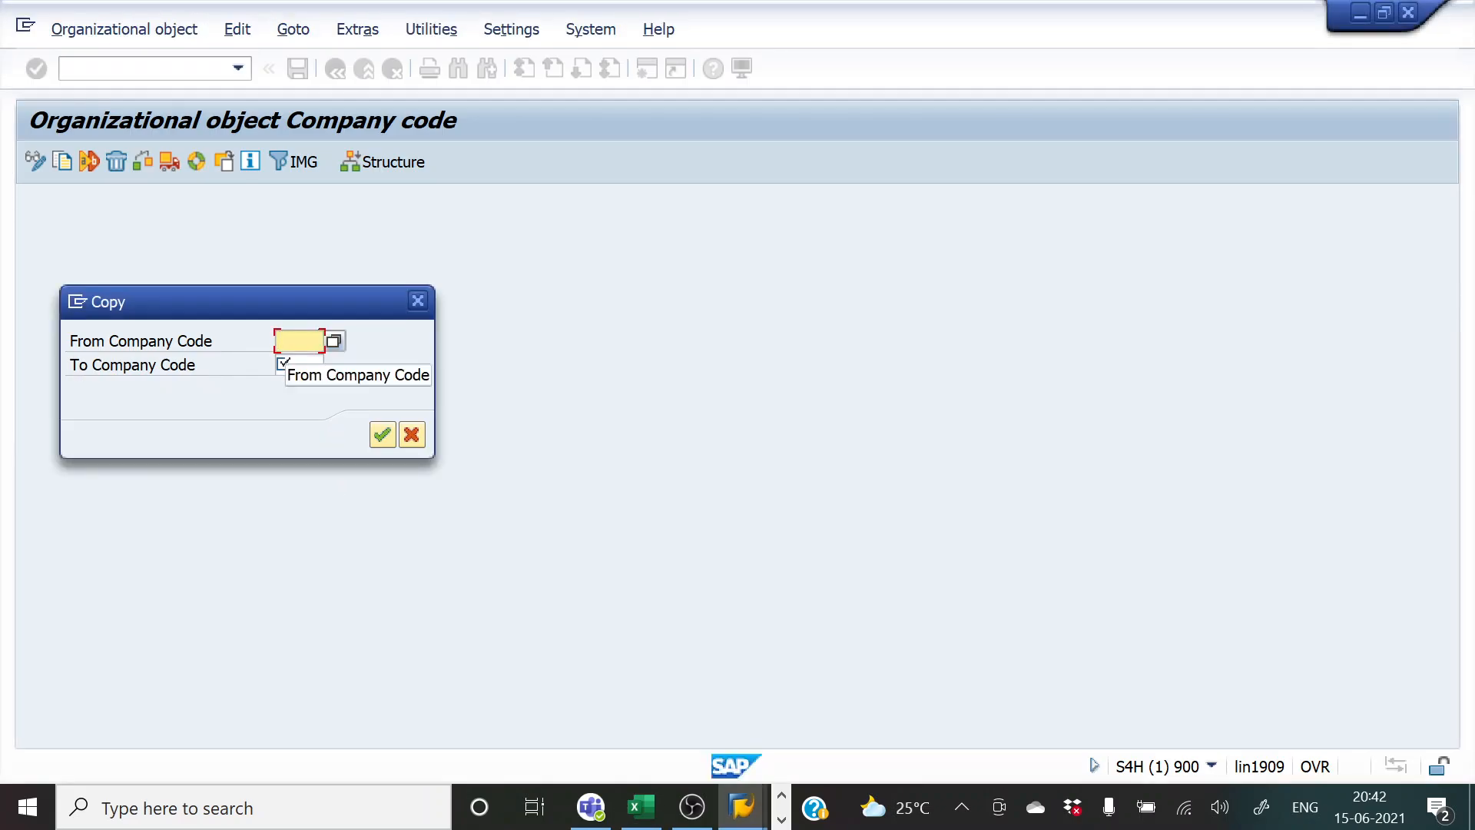
text(GB)
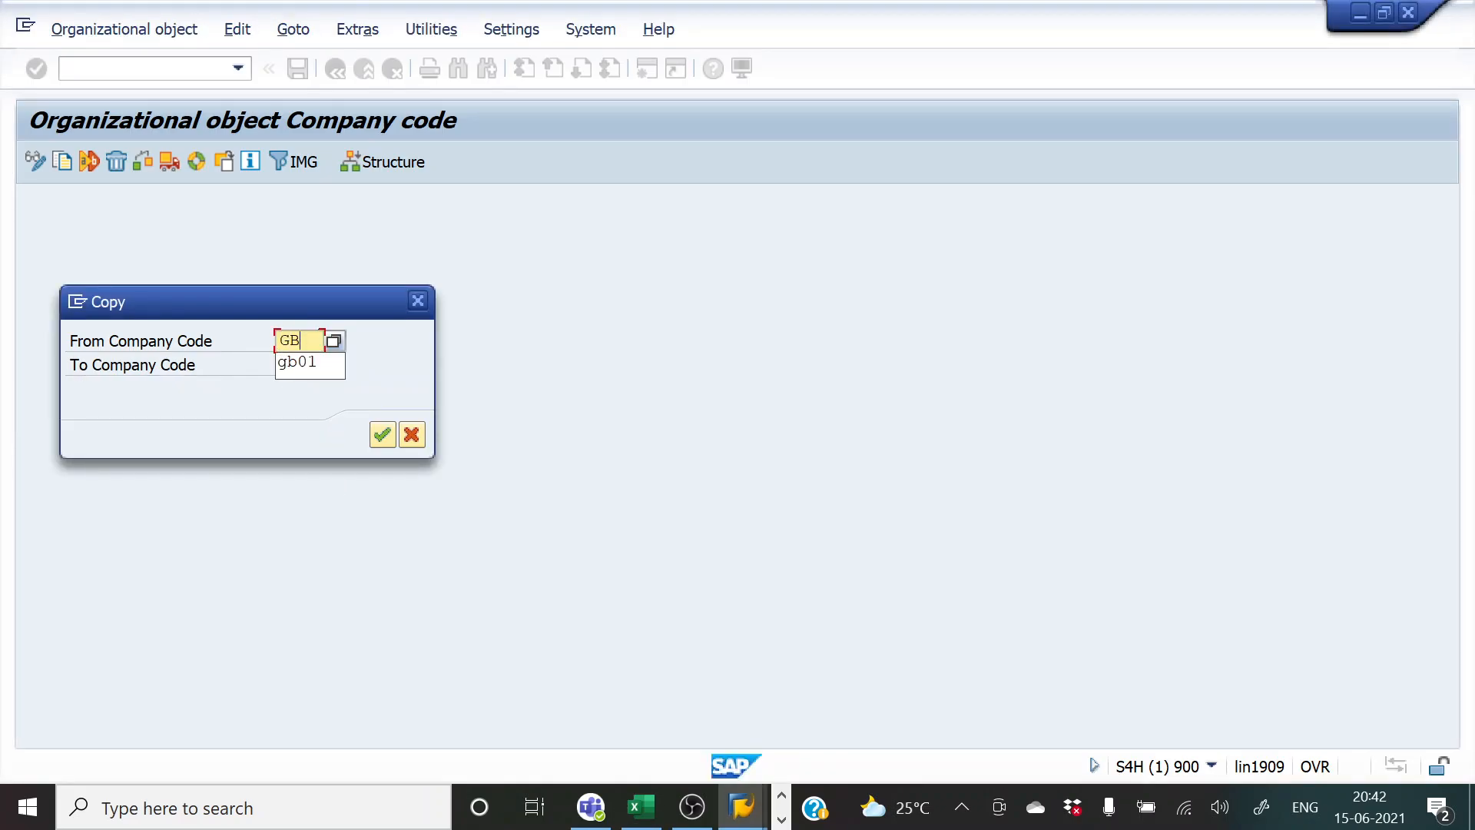
text(01)
key(Tab)
- Look up the planned company code on the Excel Blue Print sheet, enter HKNM as the target and confirm the copy
key(alt+Tab)
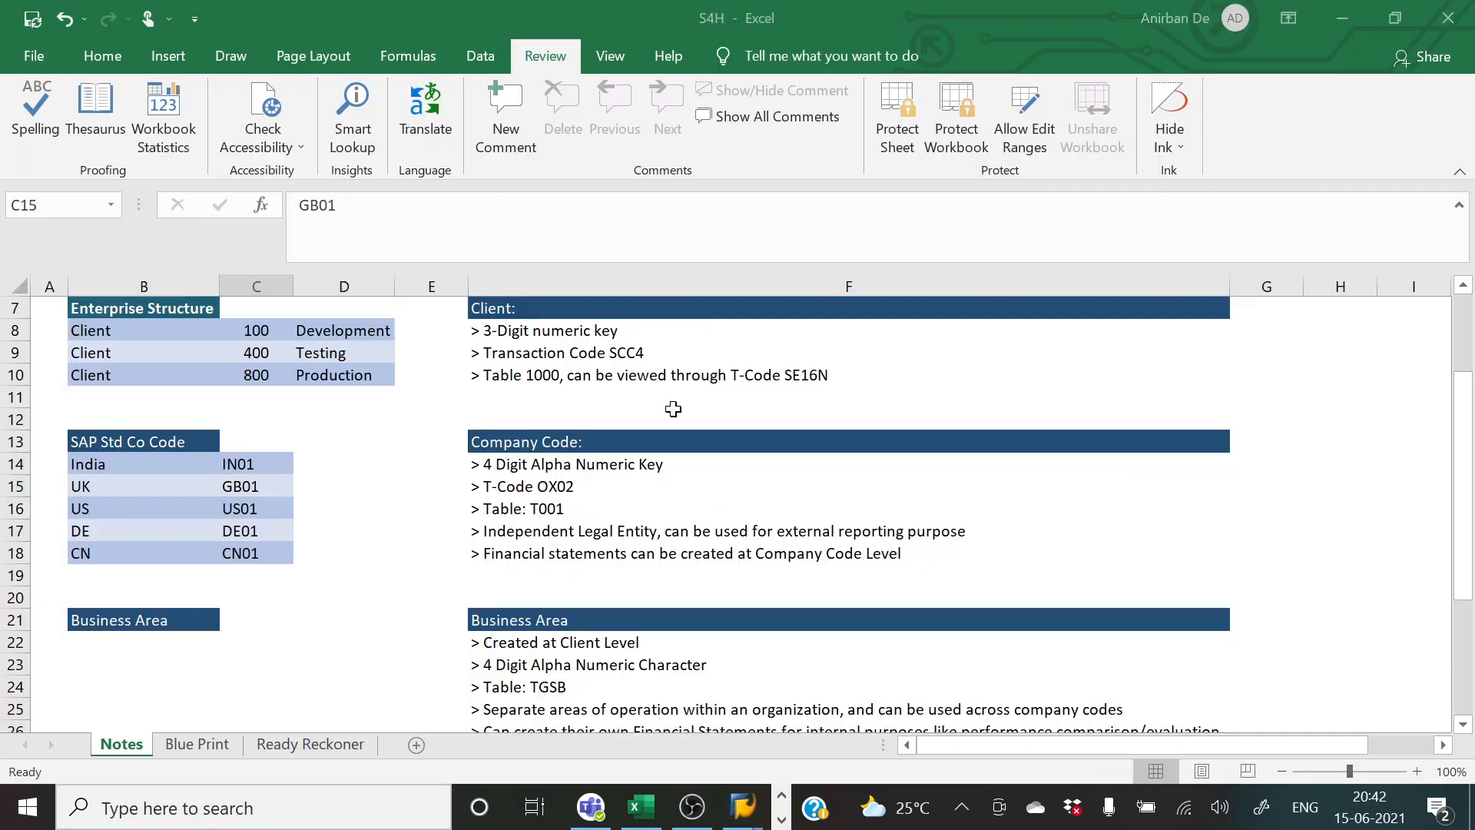
click(183, 747)
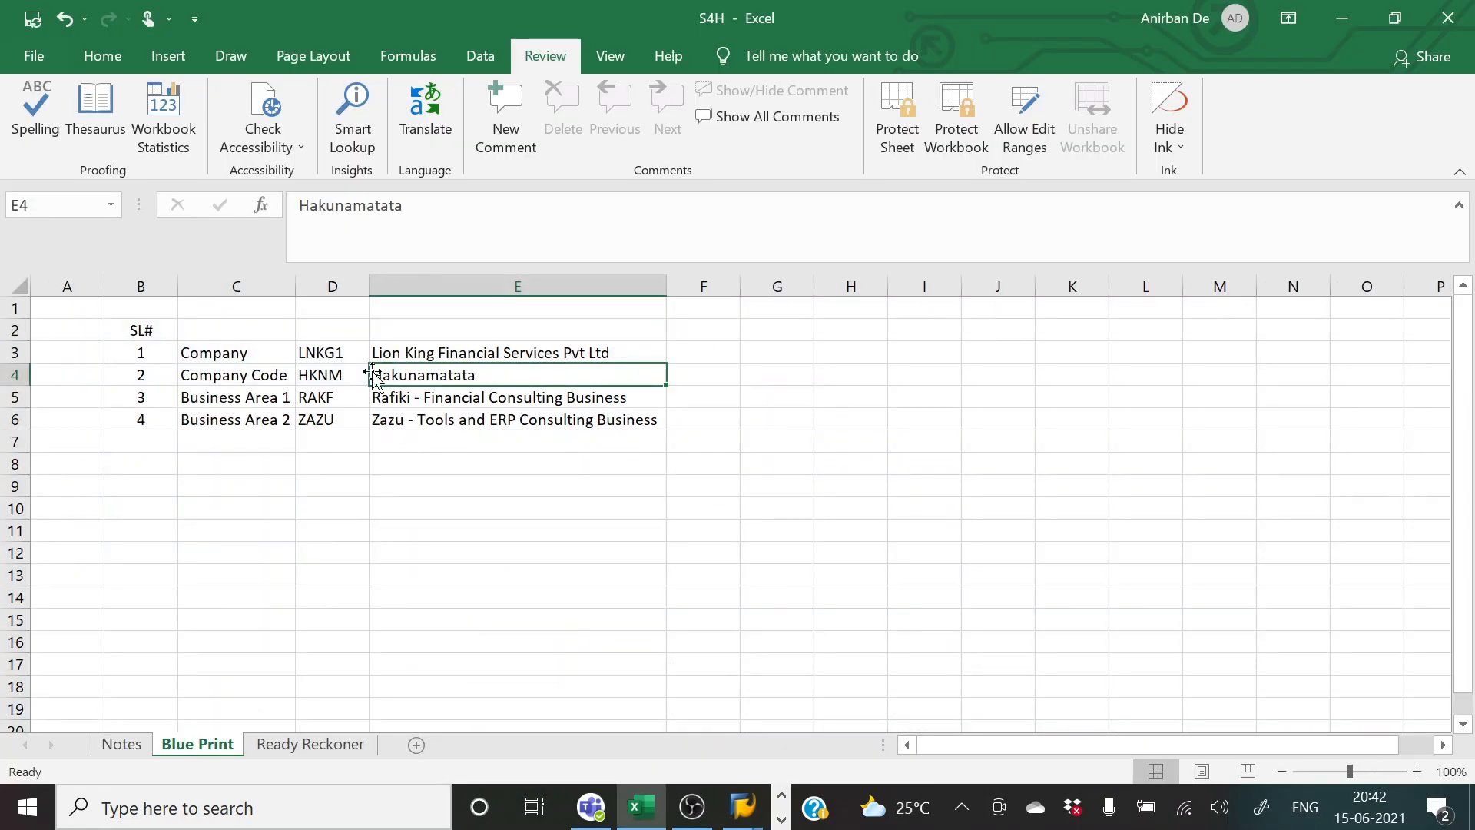
click(323, 376)
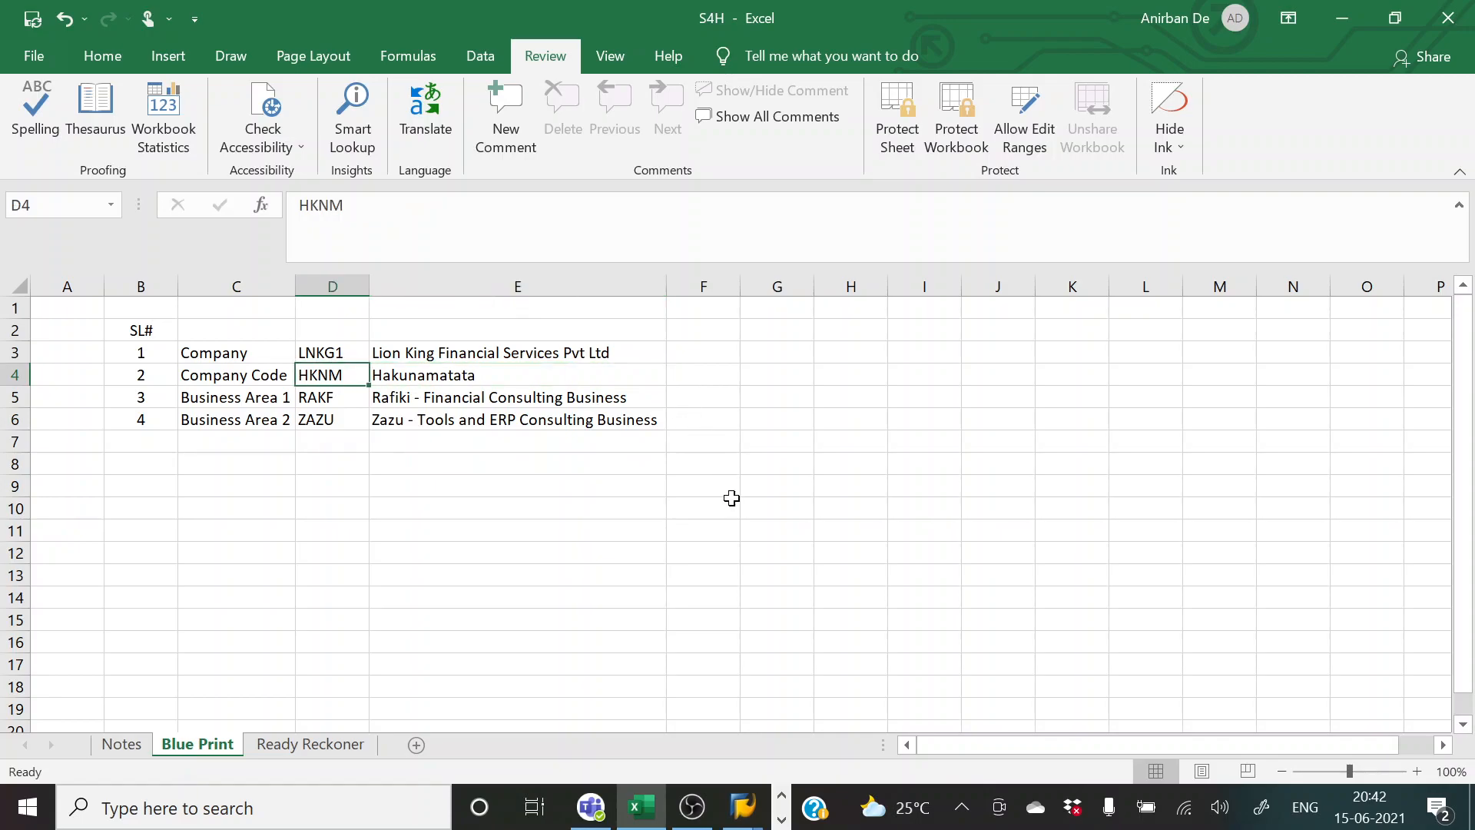
key(alt+Tab)
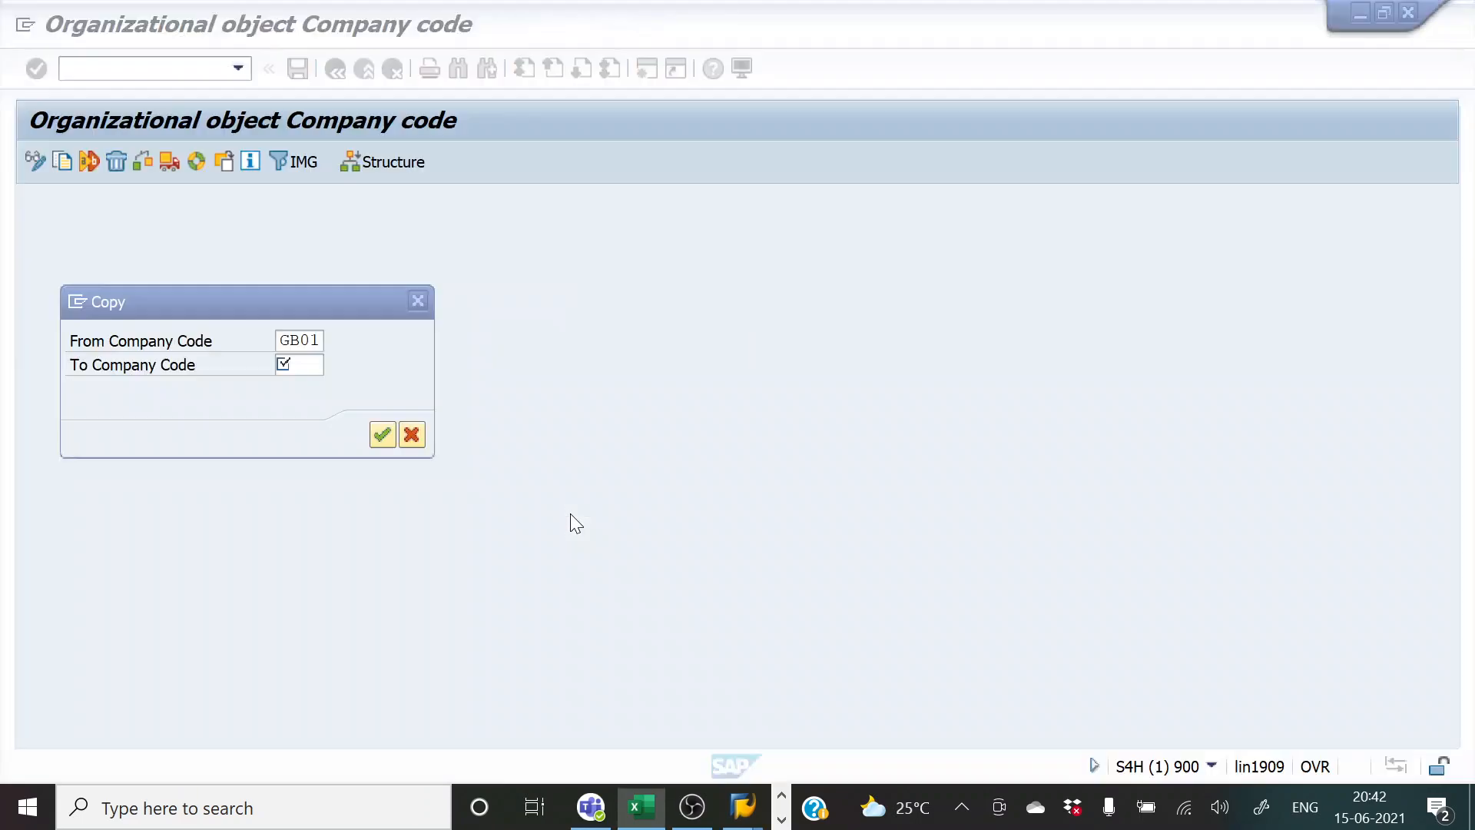
text(HKNM)
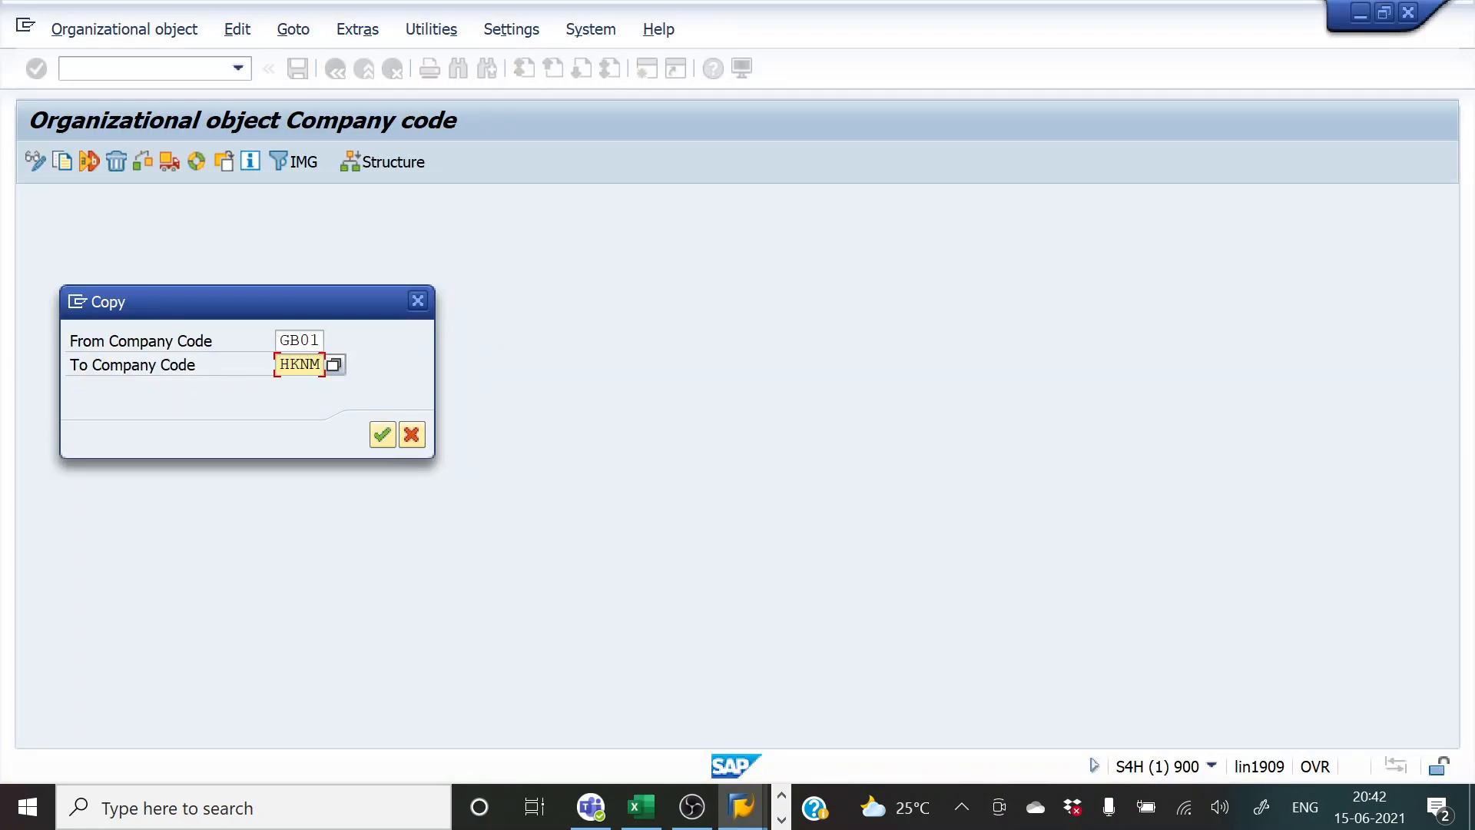
click(382, 436)
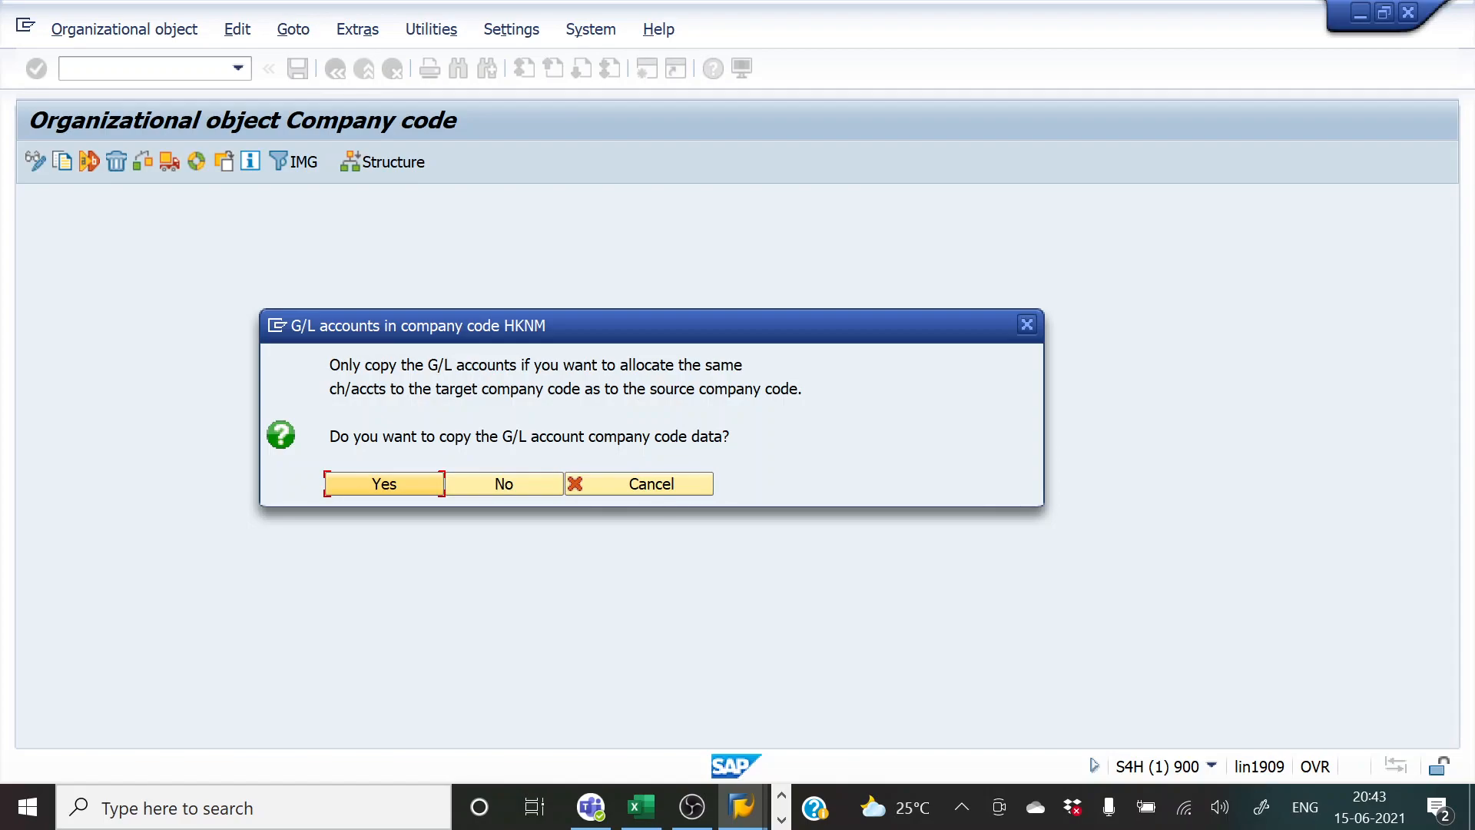
- Decline copying the G/L account company code data to HKNM
click(497, 482)
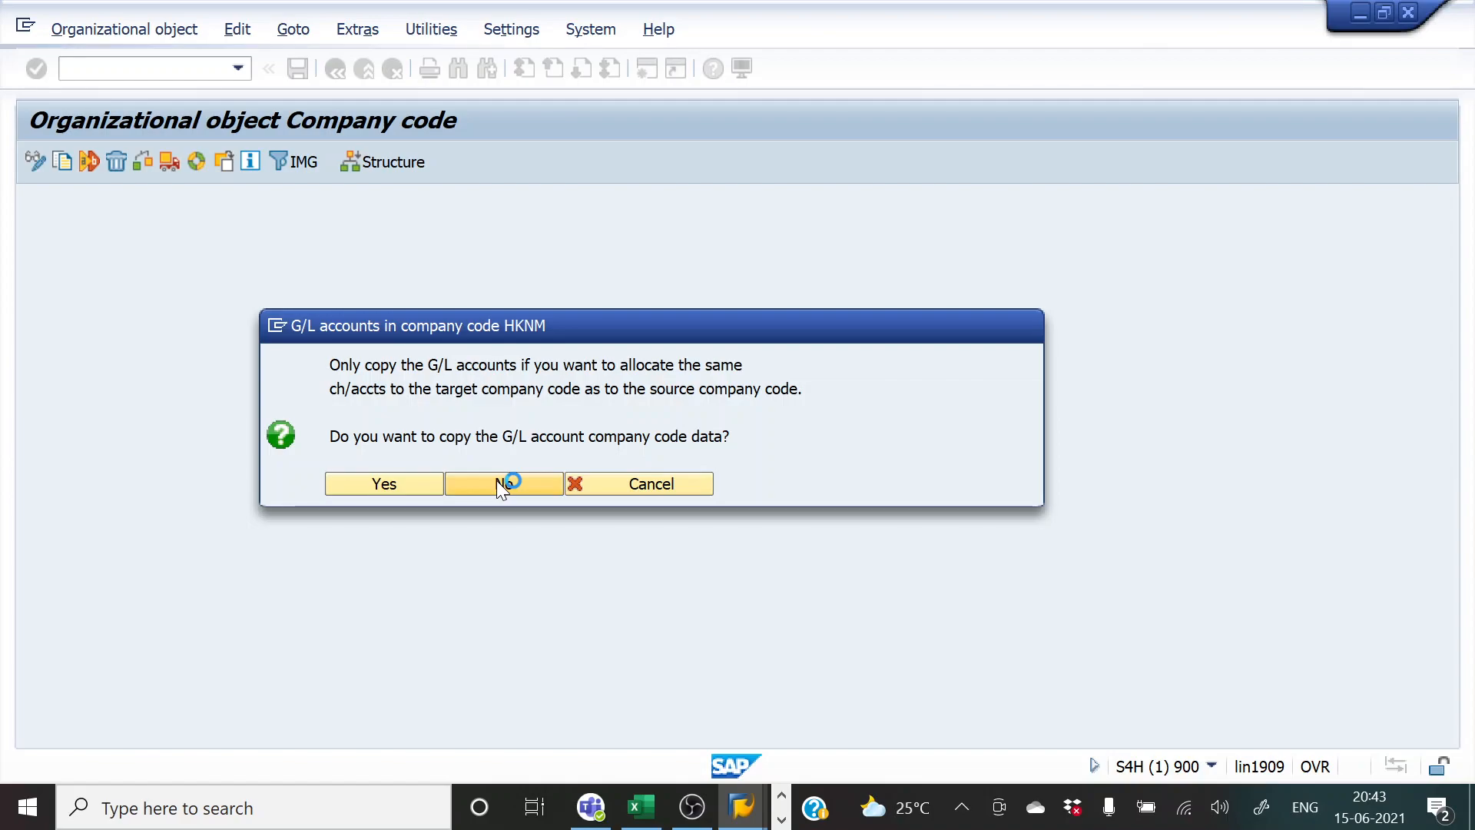
mouse_move(691, 807)
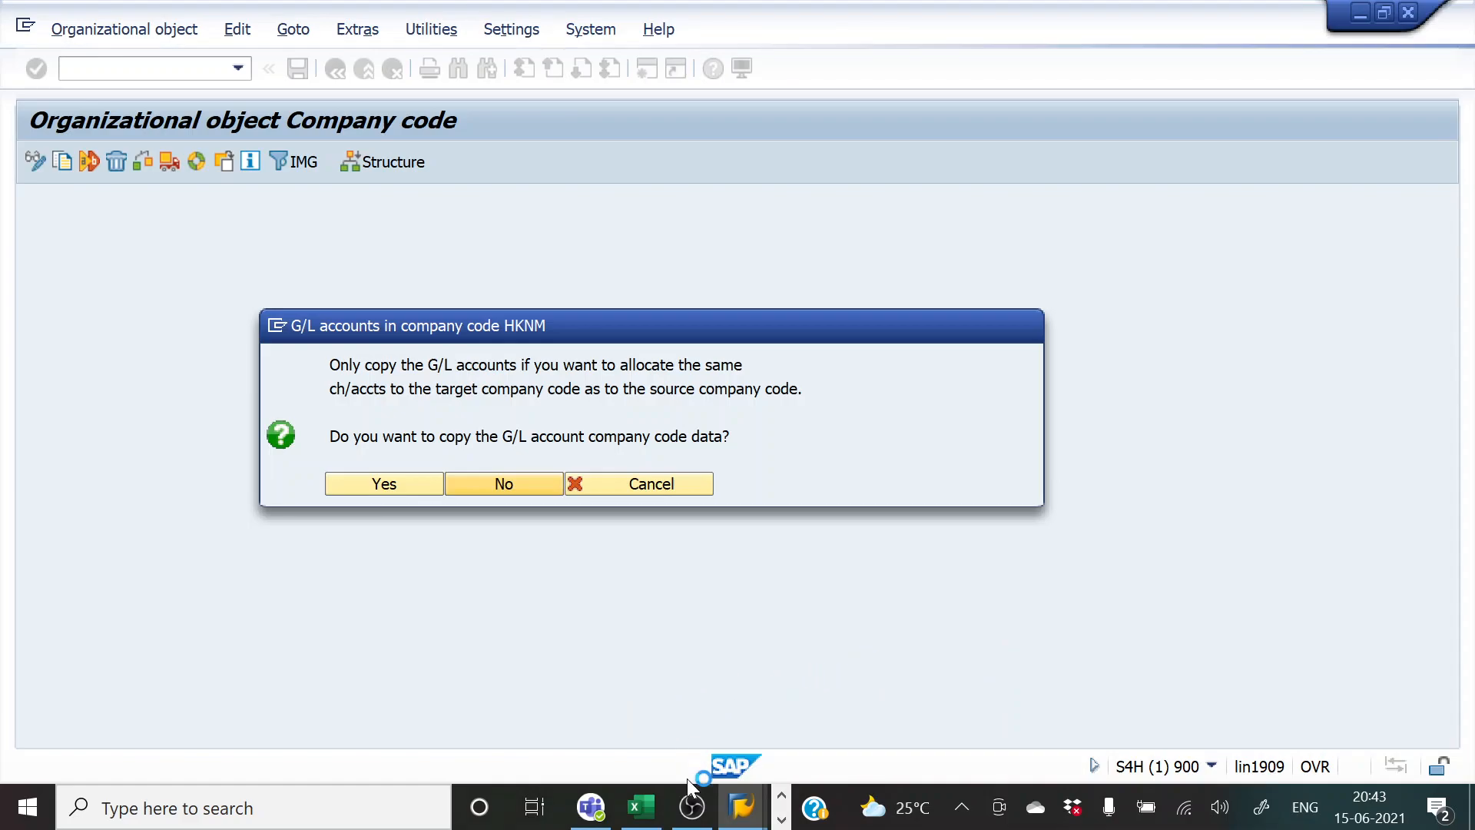
click(691, 806)
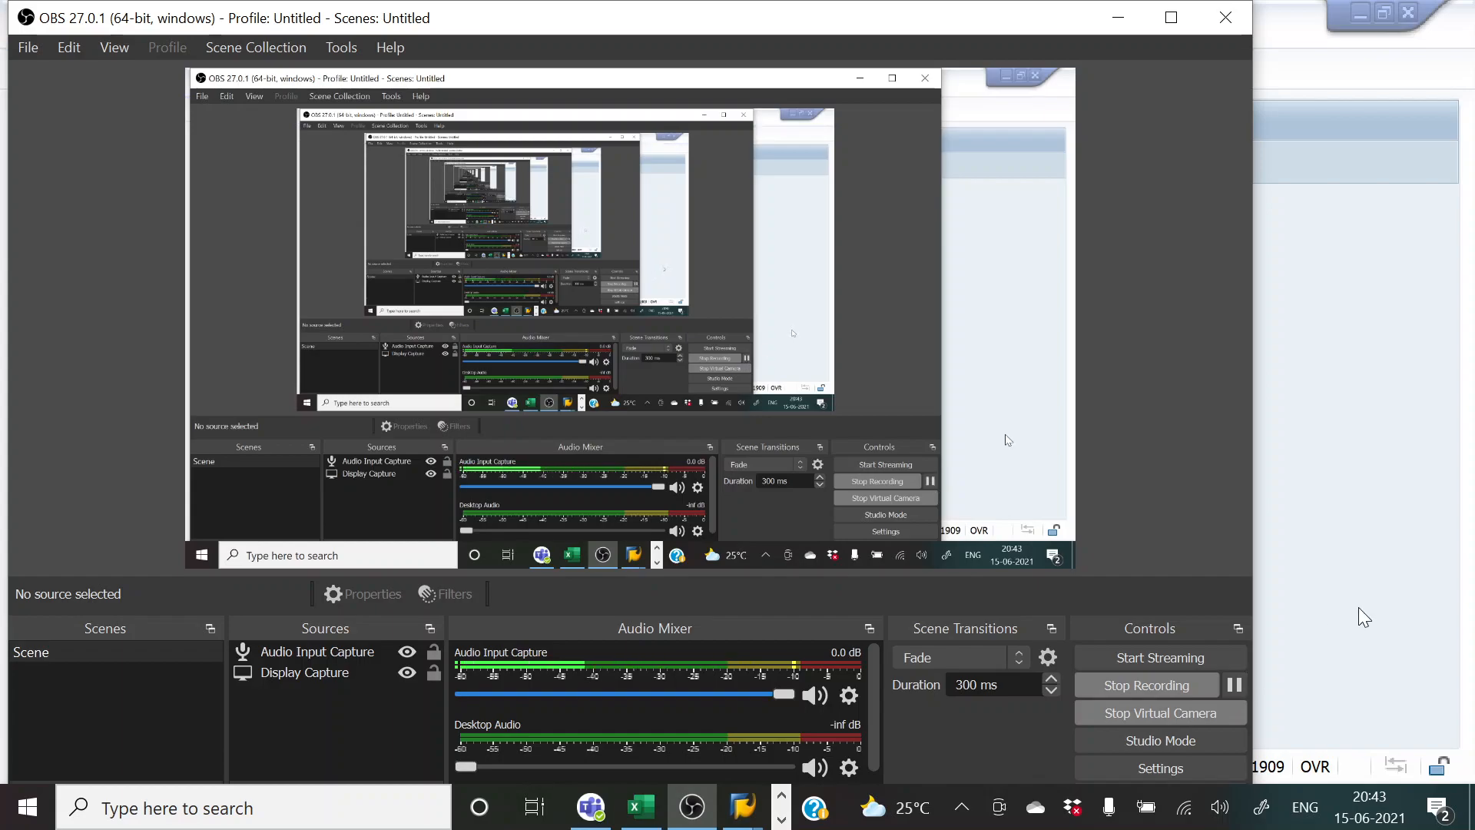
key(alt+Tab)
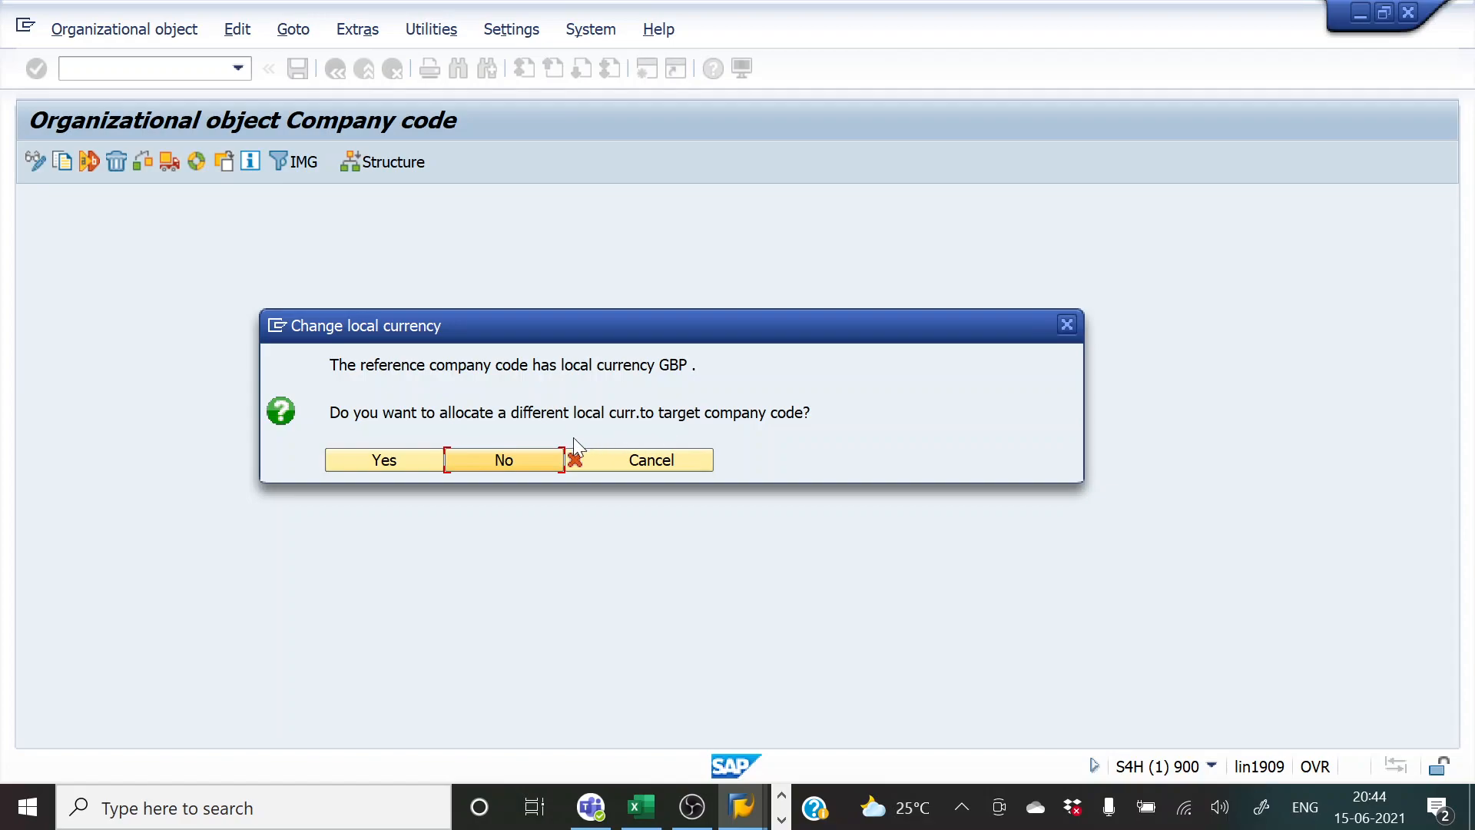
- Decline a different local currency for the target company code and agree to transport the number ranges
click(516, 464)
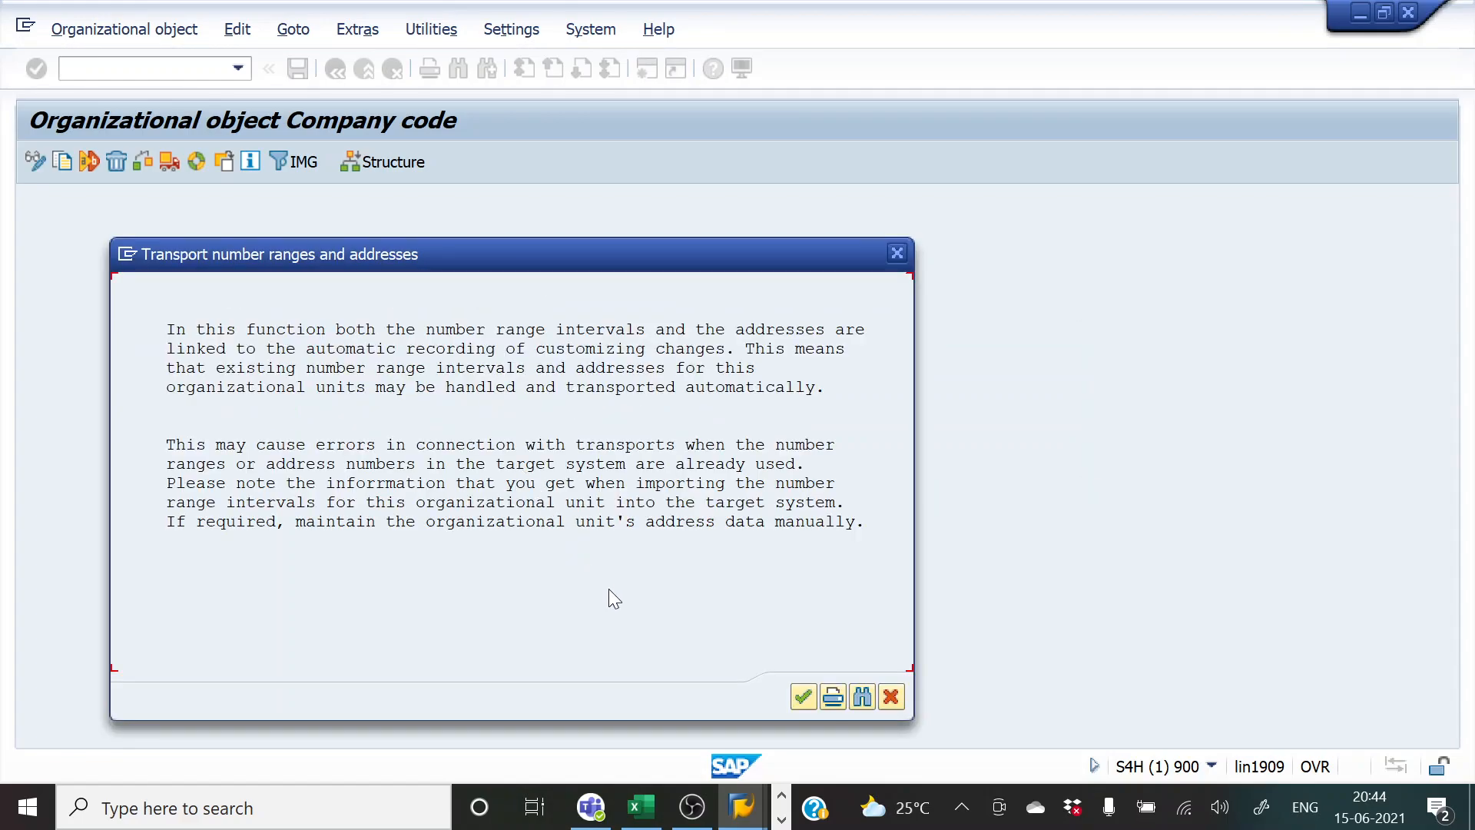
click(799, 699)
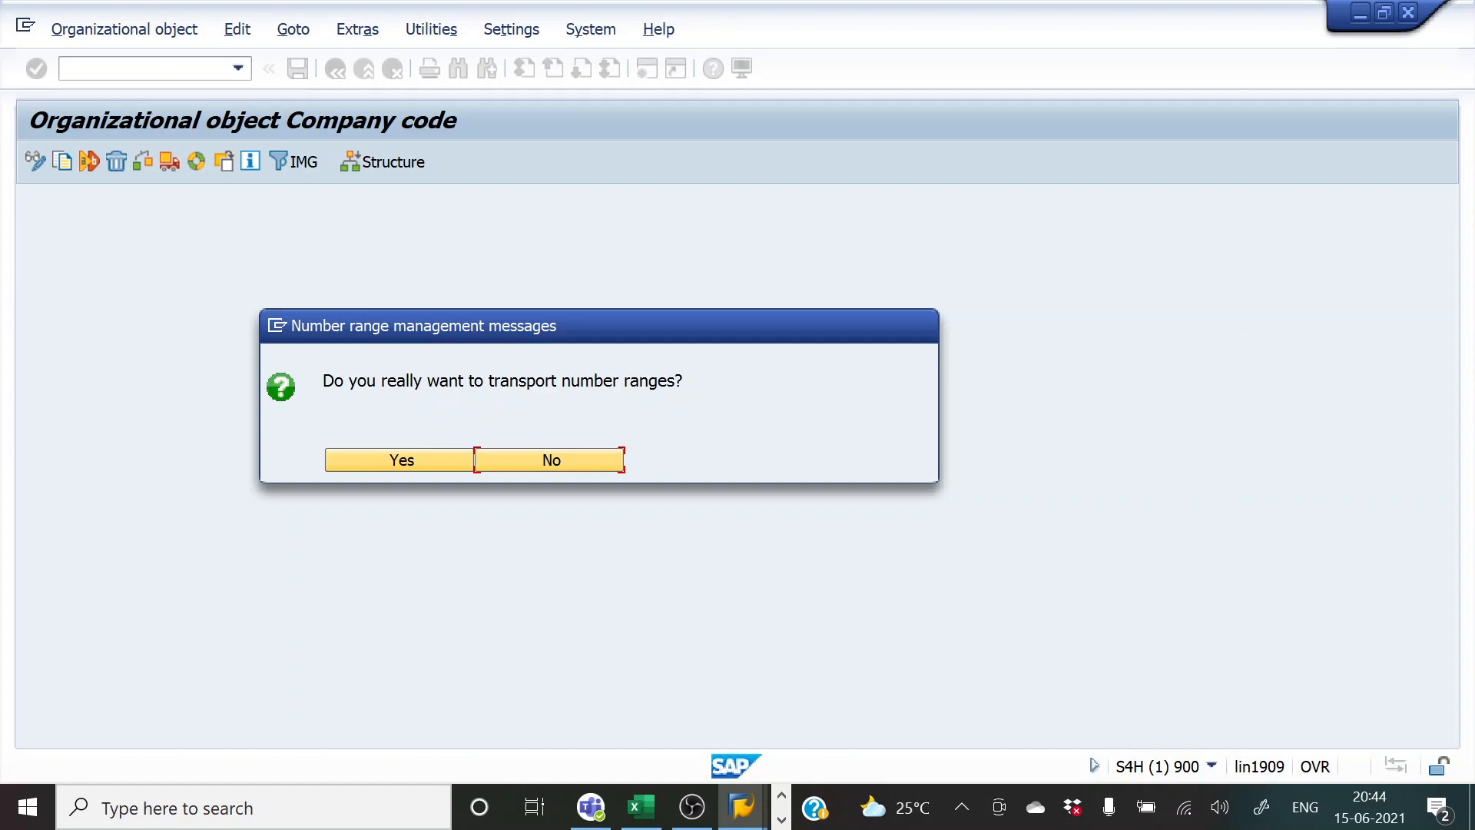
click(401, 461)
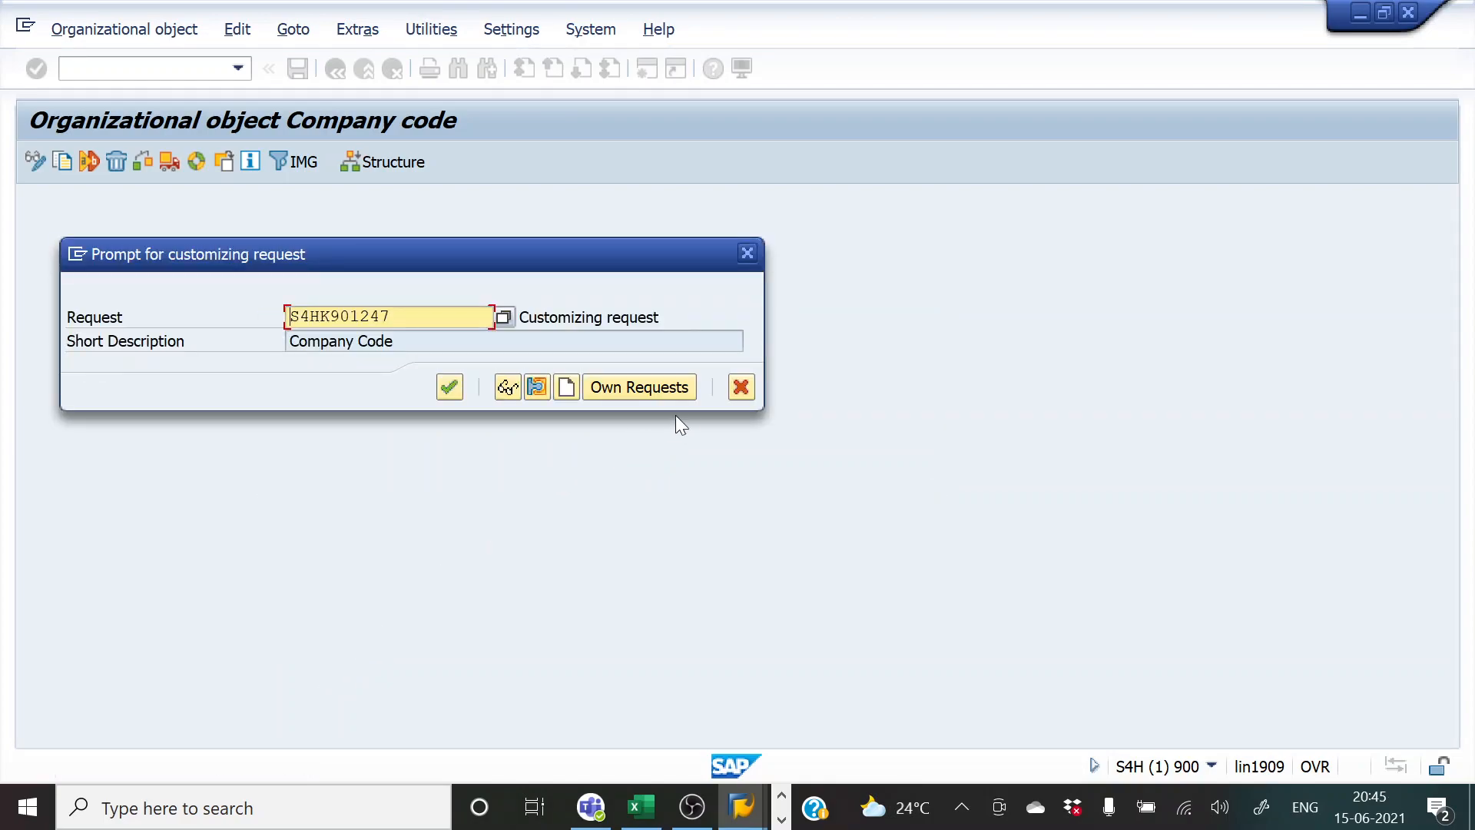
- Check the list of own customizing requests, and start a new request with the short description "Company Code Creation"
click(600, 388)
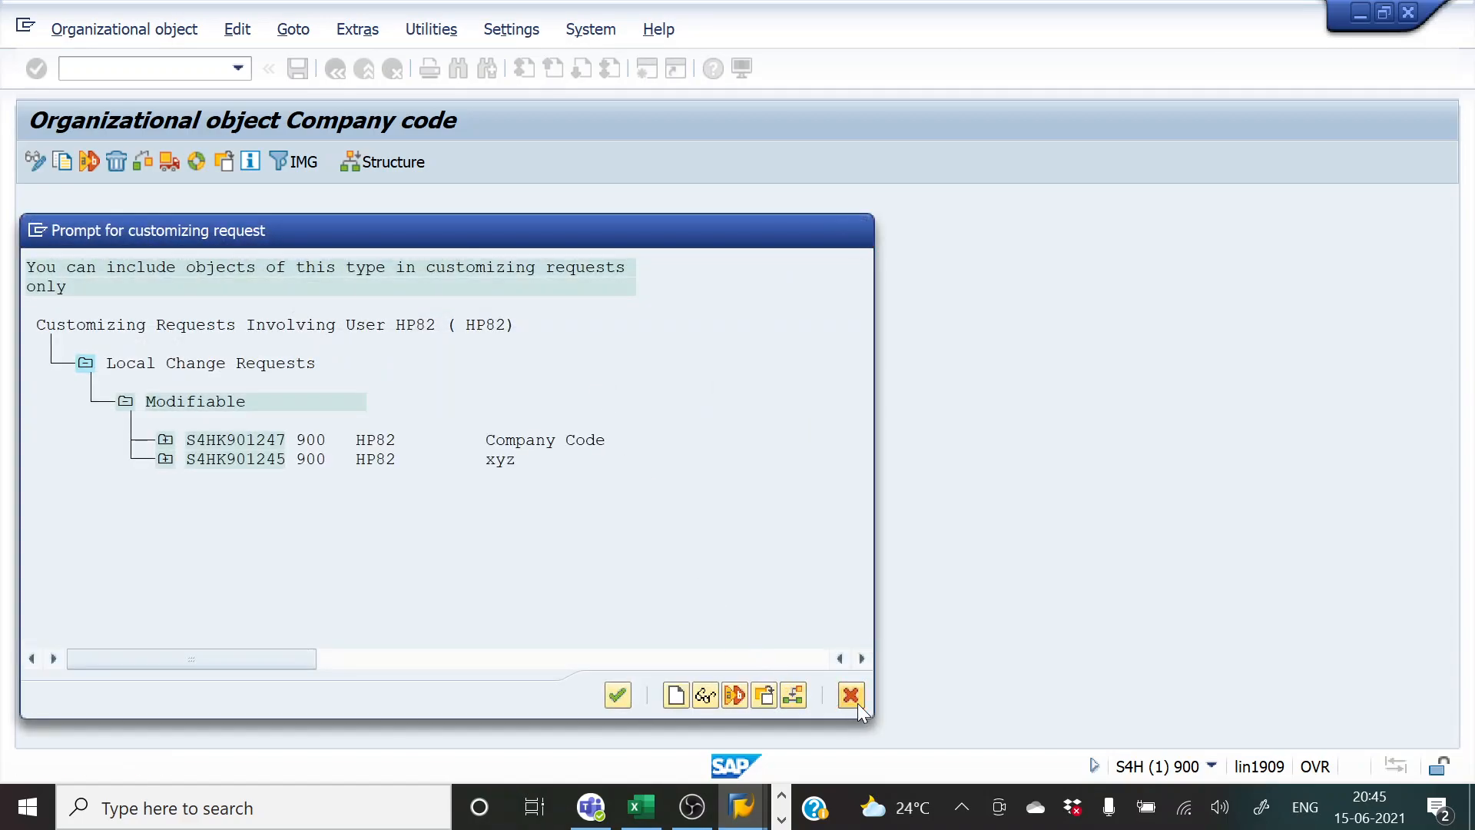
click(857, 703)
click(565, 393)
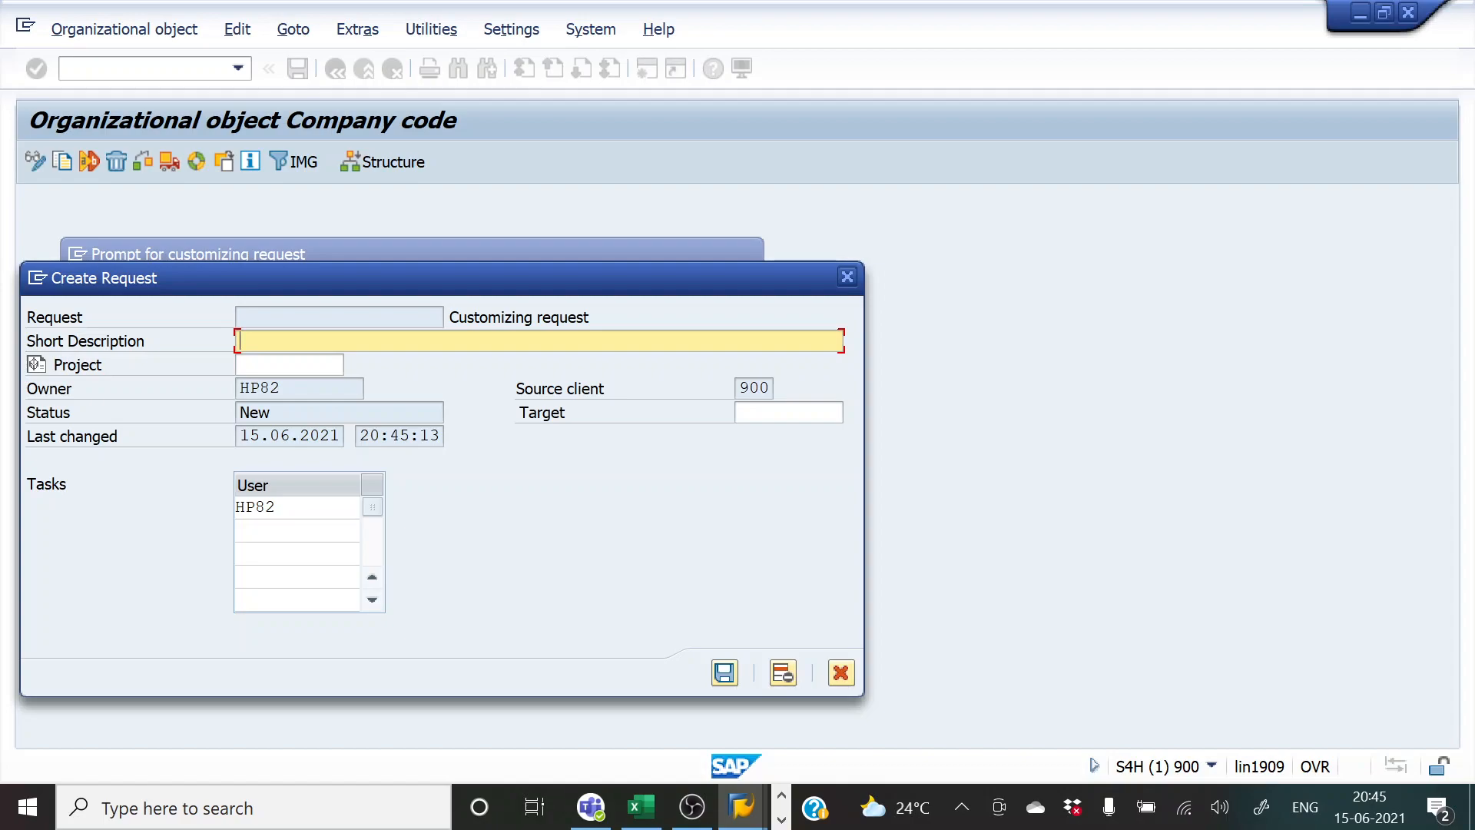
text(Creat)
key(BackSpace)
key(BackSpace)
key(BackSpace)
key(BackSpace)
key(BackSpace)
text(Company Code Creation)
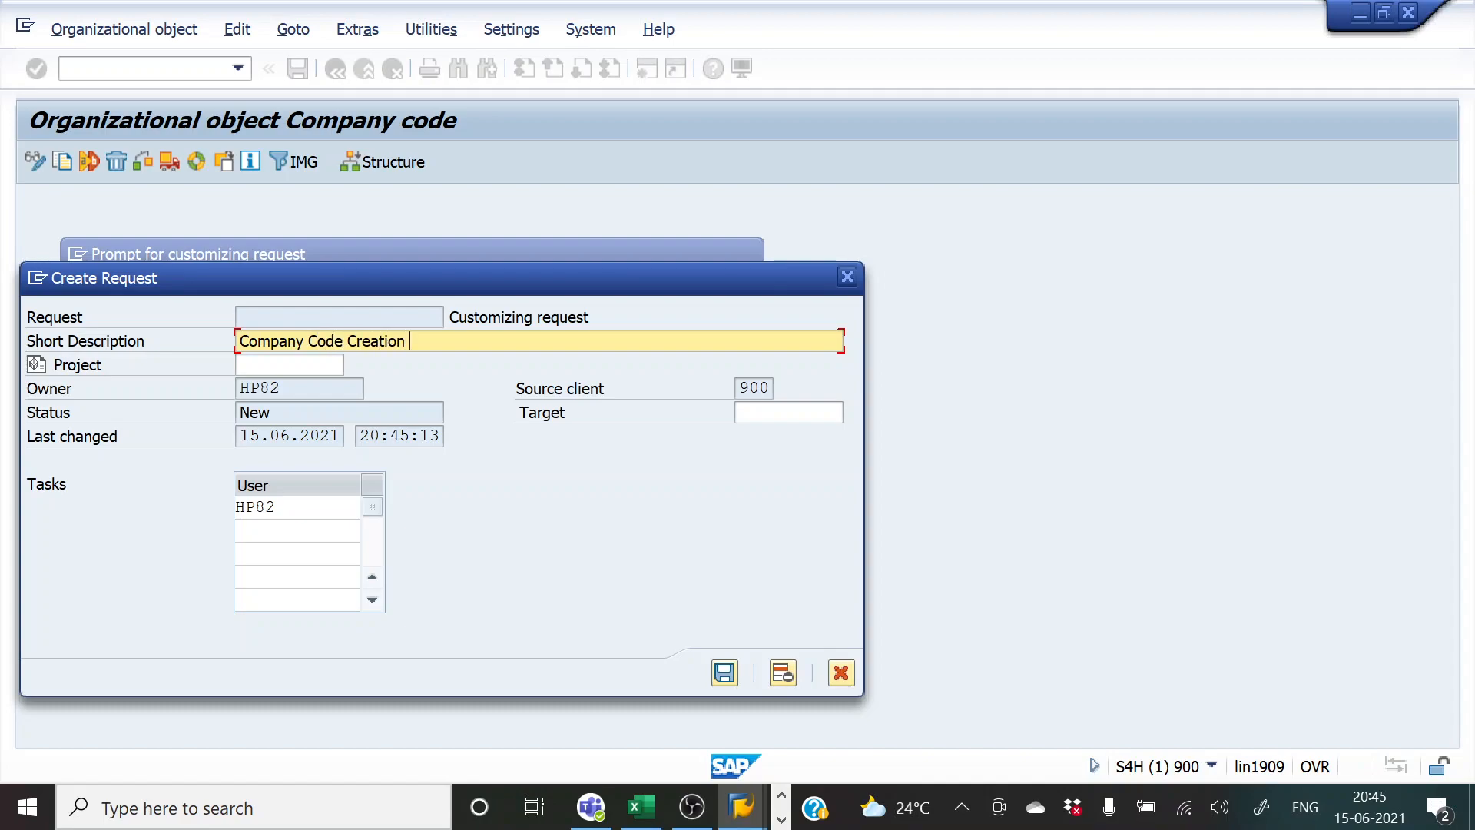
- Add the company code HKNM to the request's short description, save the request and use it for the copy
key(alt+Tab)
key(alt+Tab)
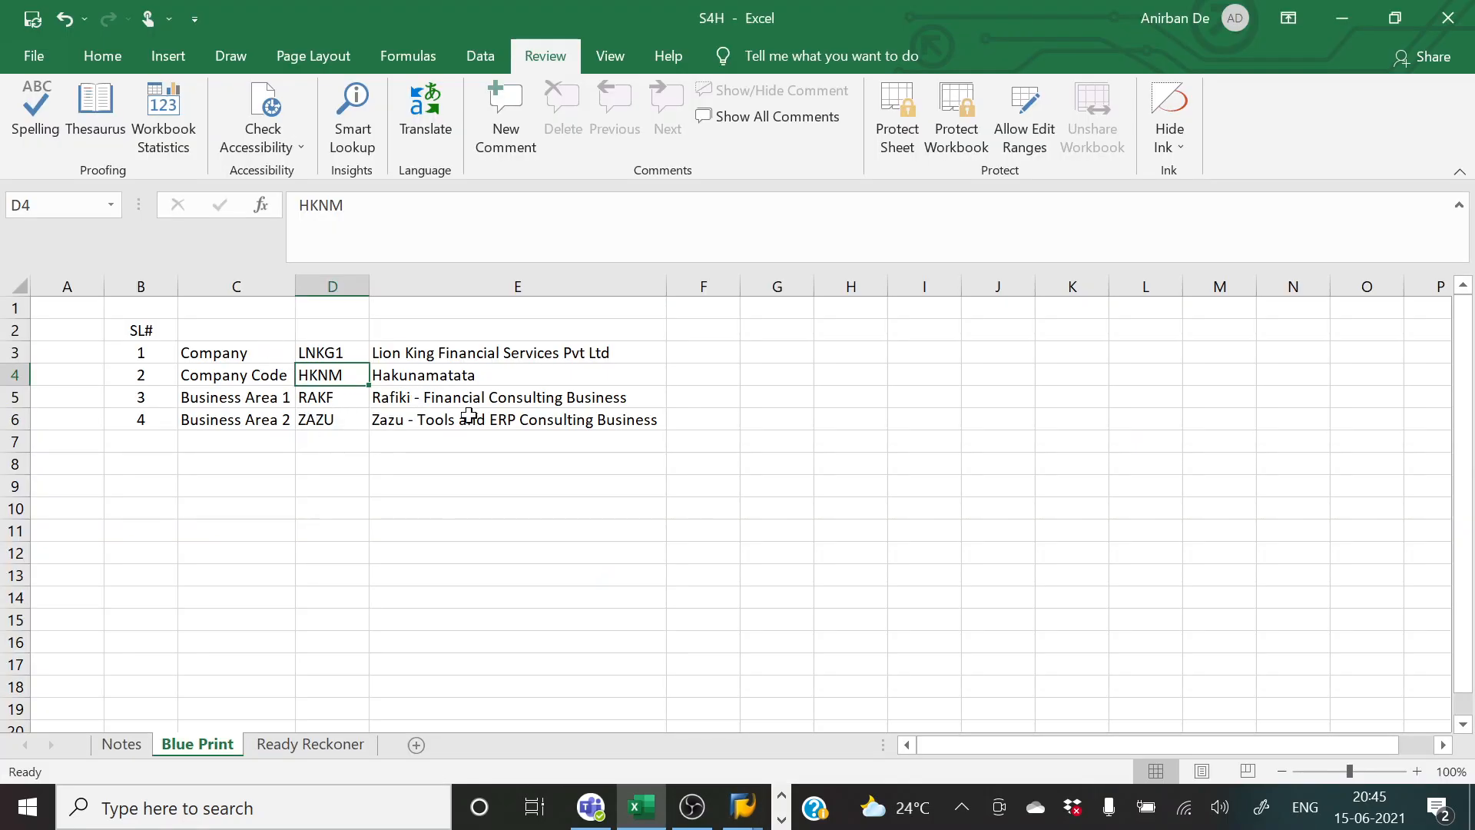
key(alt+Tab)
text(HKNM)
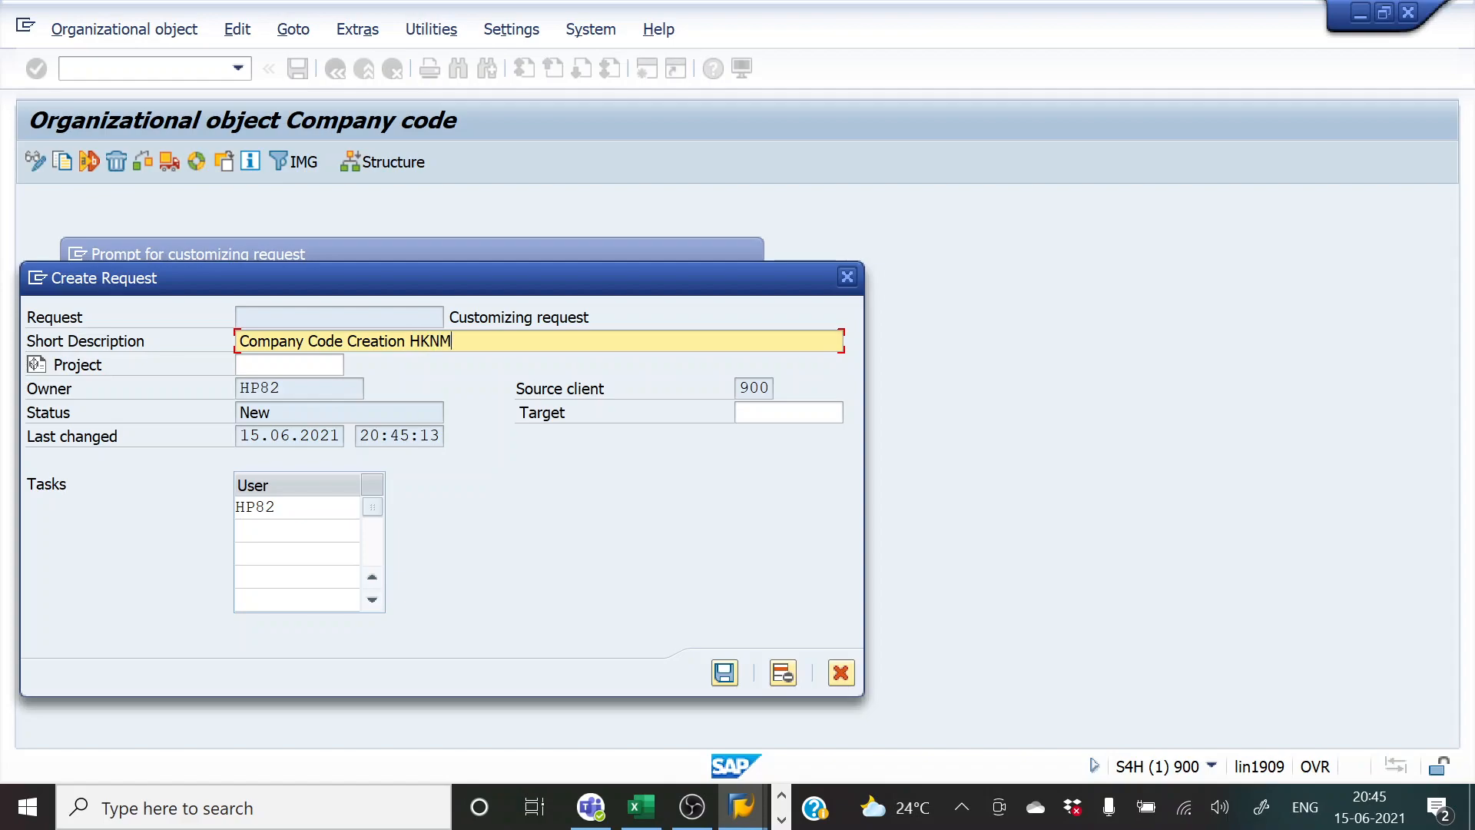
click(723, 679)
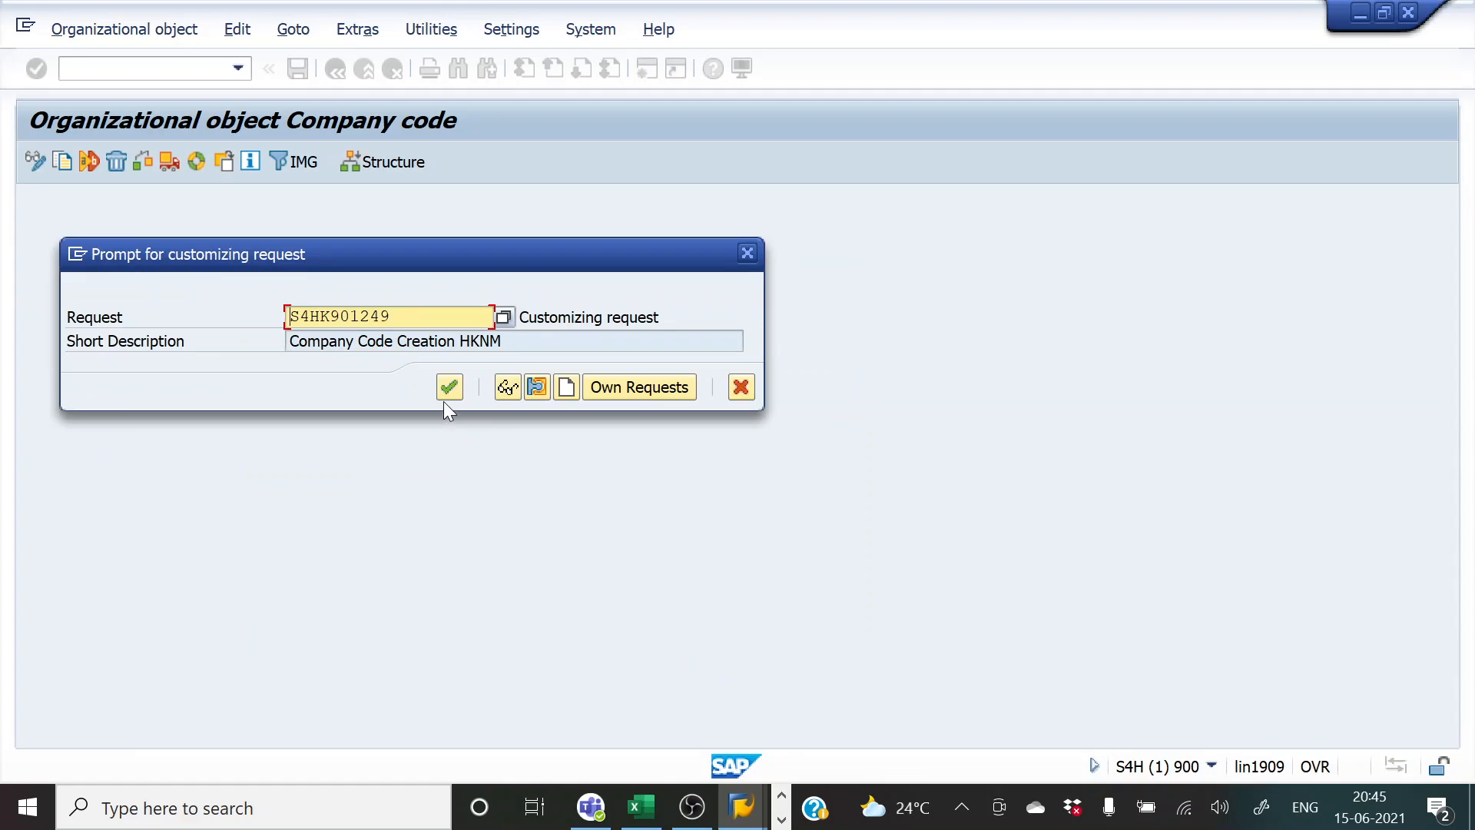
click(454, 390)
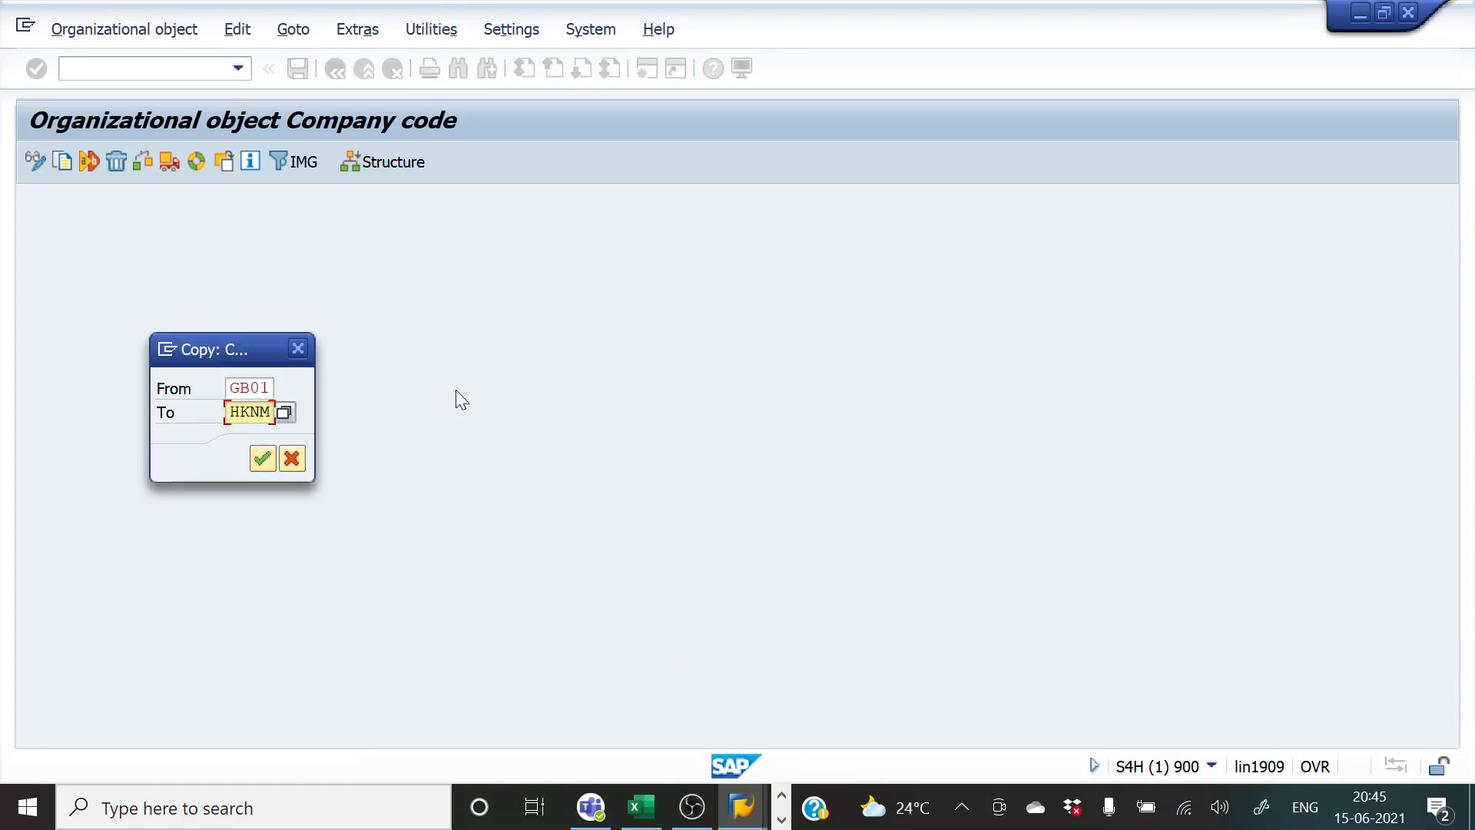
- Confirm the copy from GB01 to HKNM and acknowledge the number range transport messages to complete it
click(262, 459)
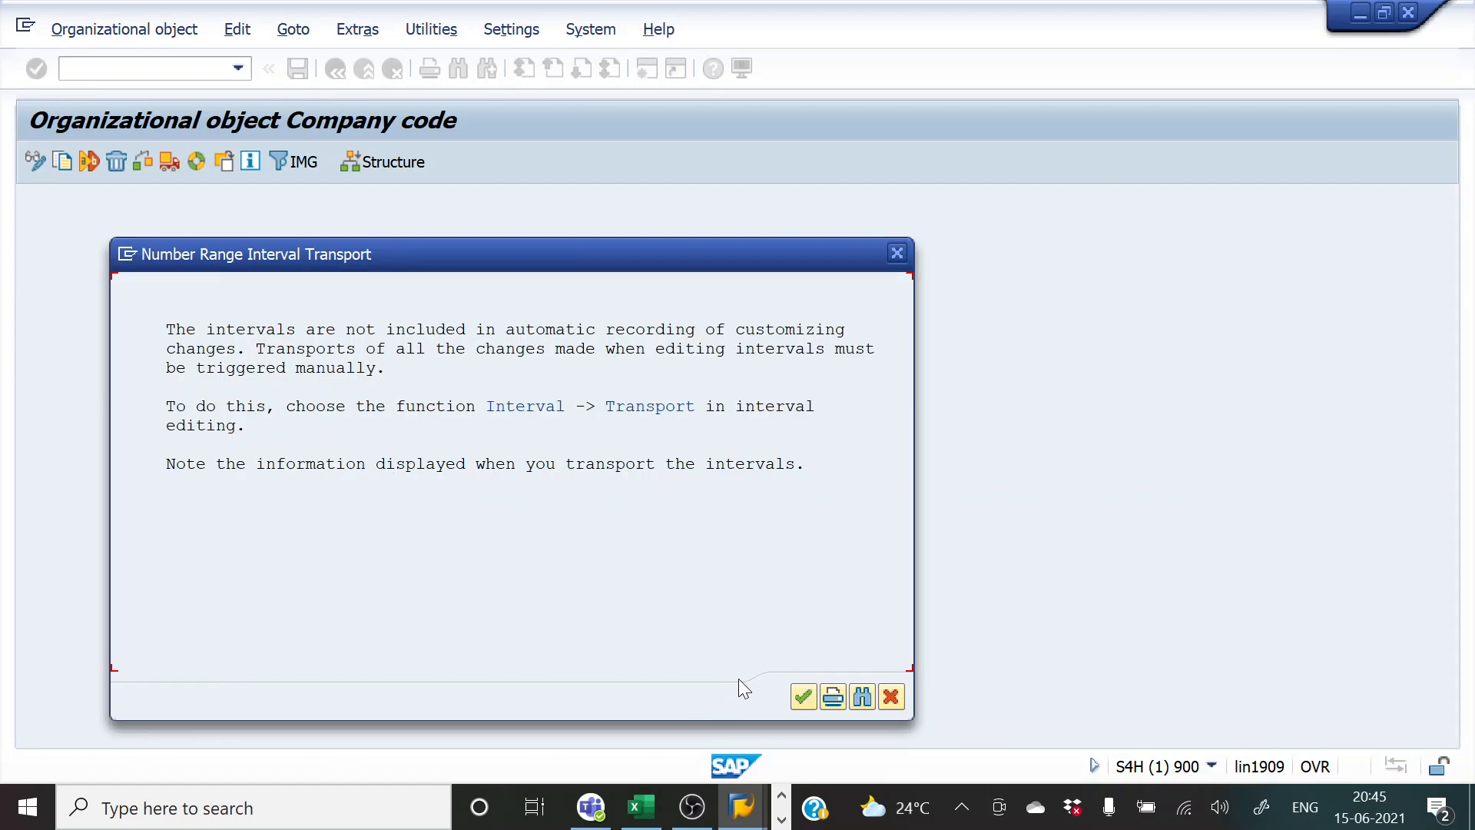
click(803, 698)
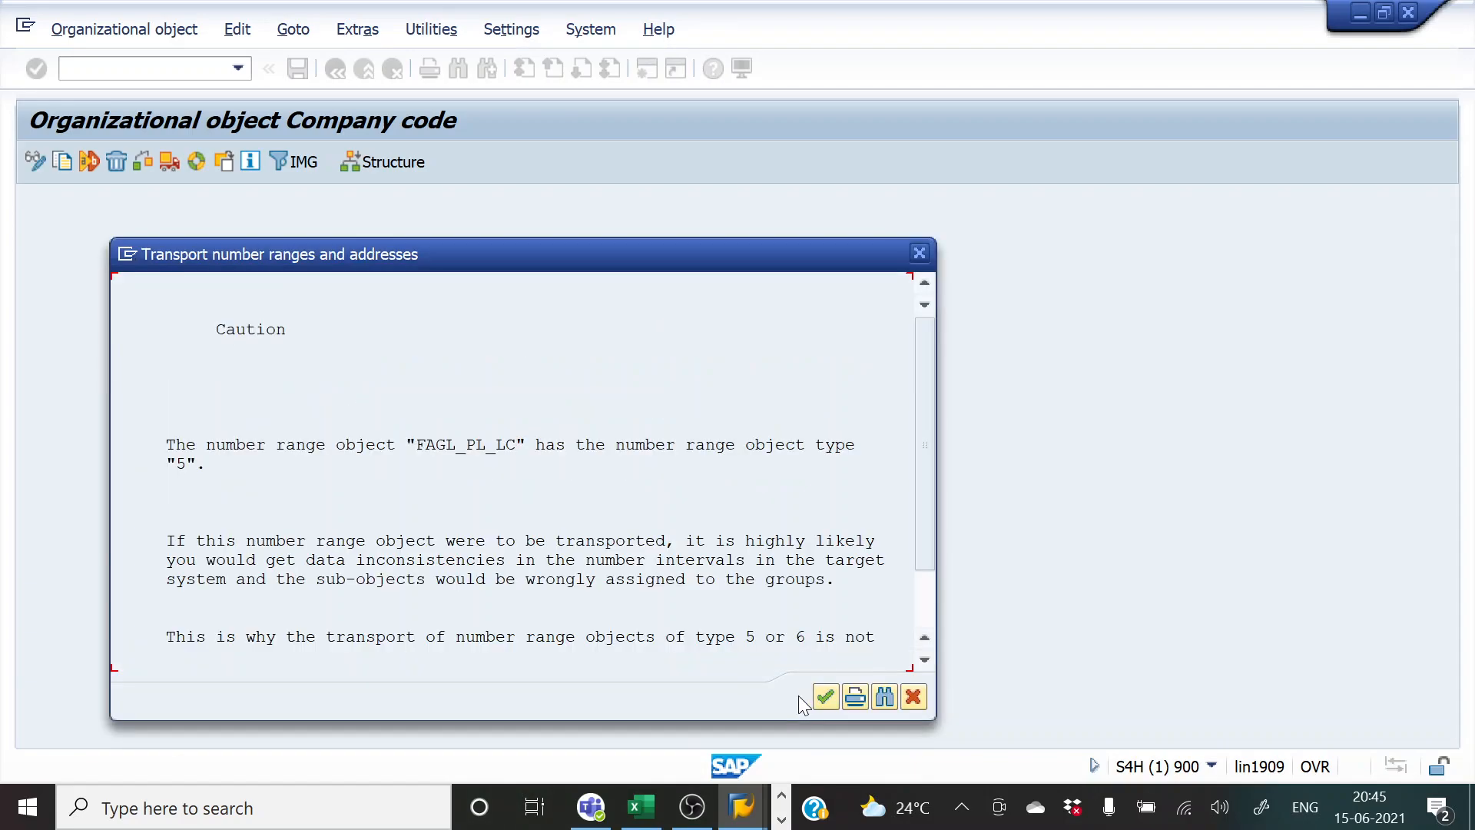
click(824, 698)
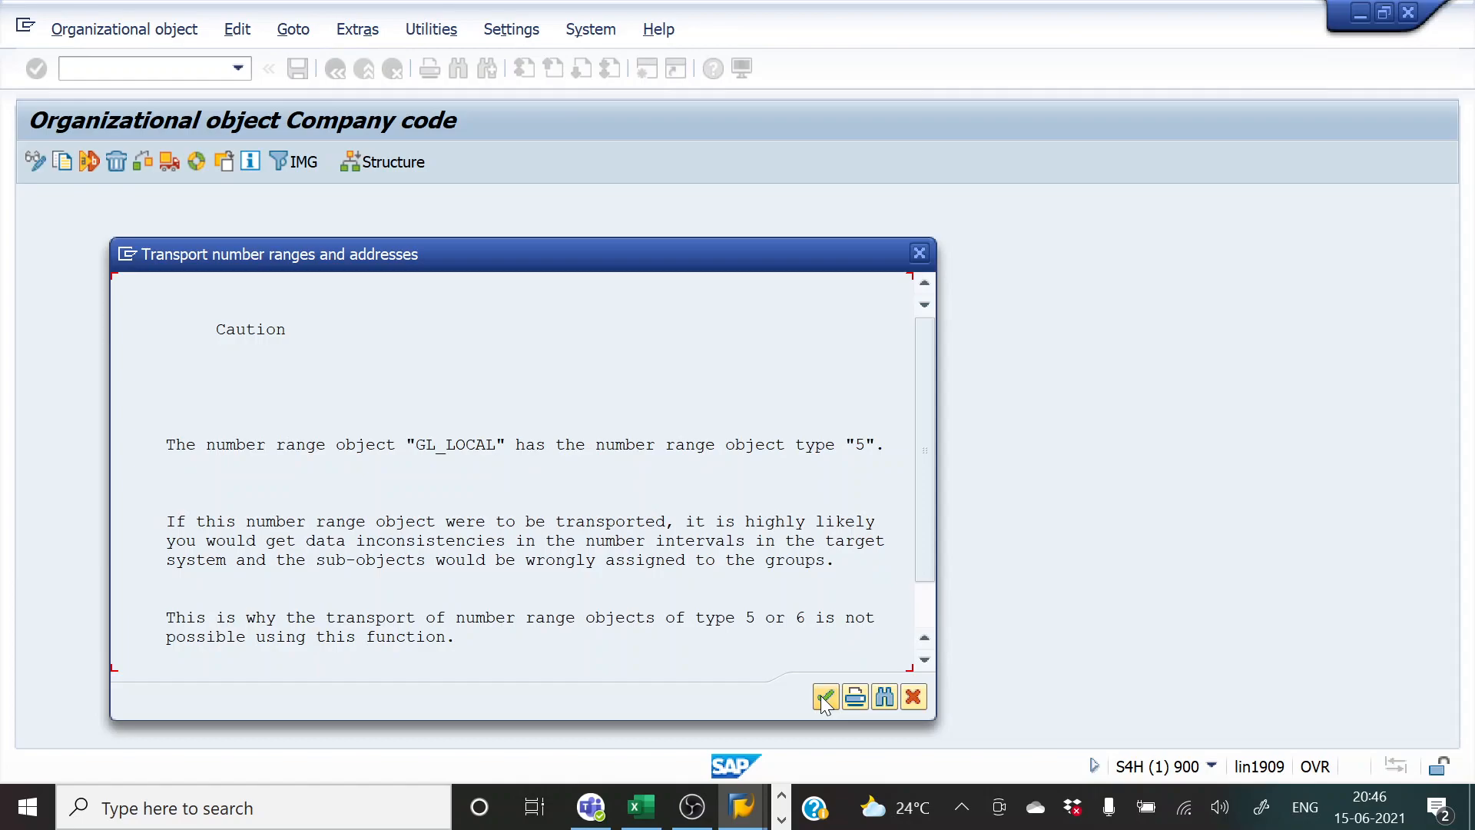
click(824, 697)
click(825, 697)
click(825, 697)
click(825, 698)
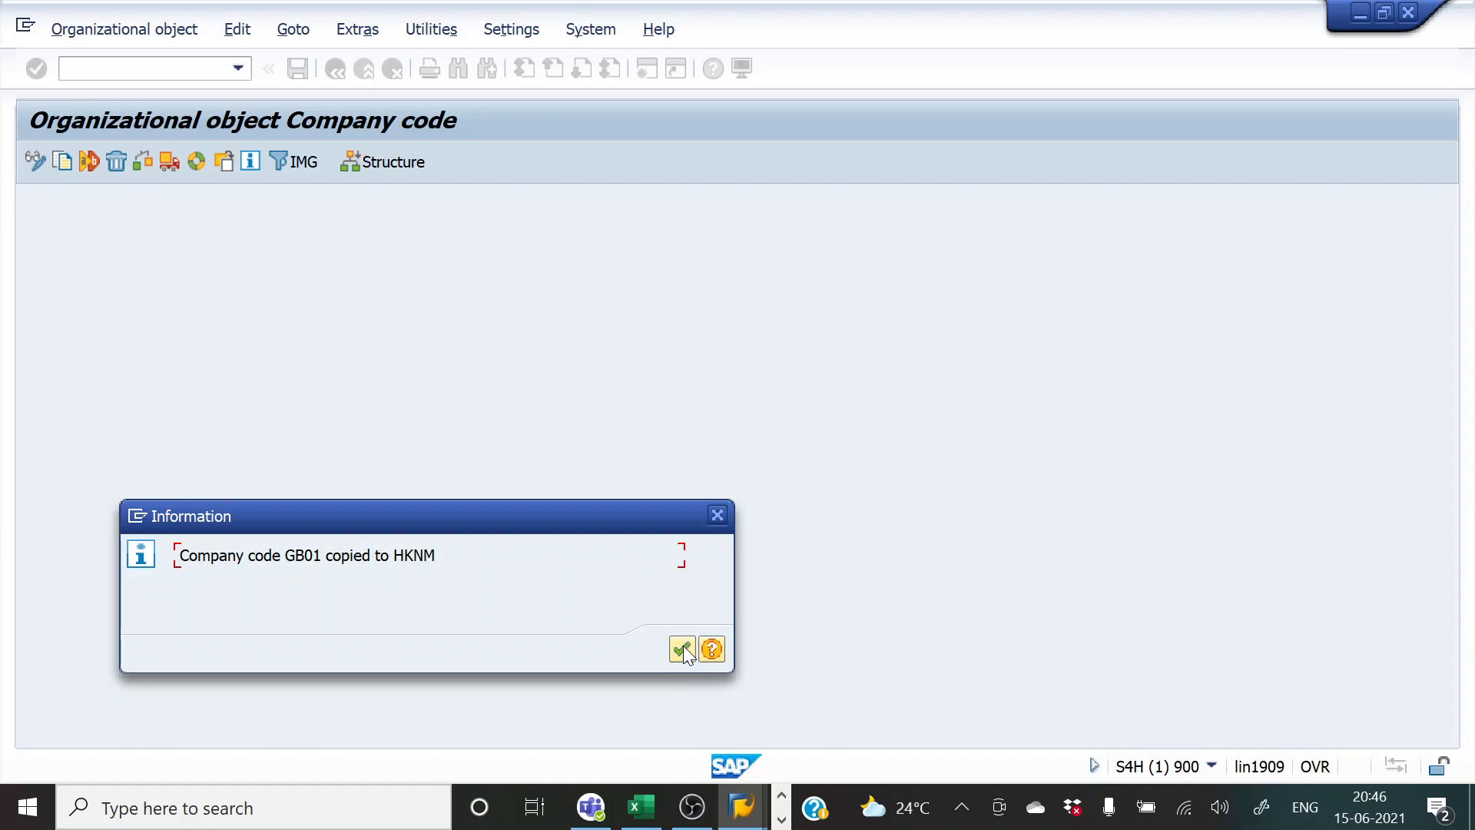
- Acknowledge the completed copy to HKNM and review the company code's completed activities
key(Return)
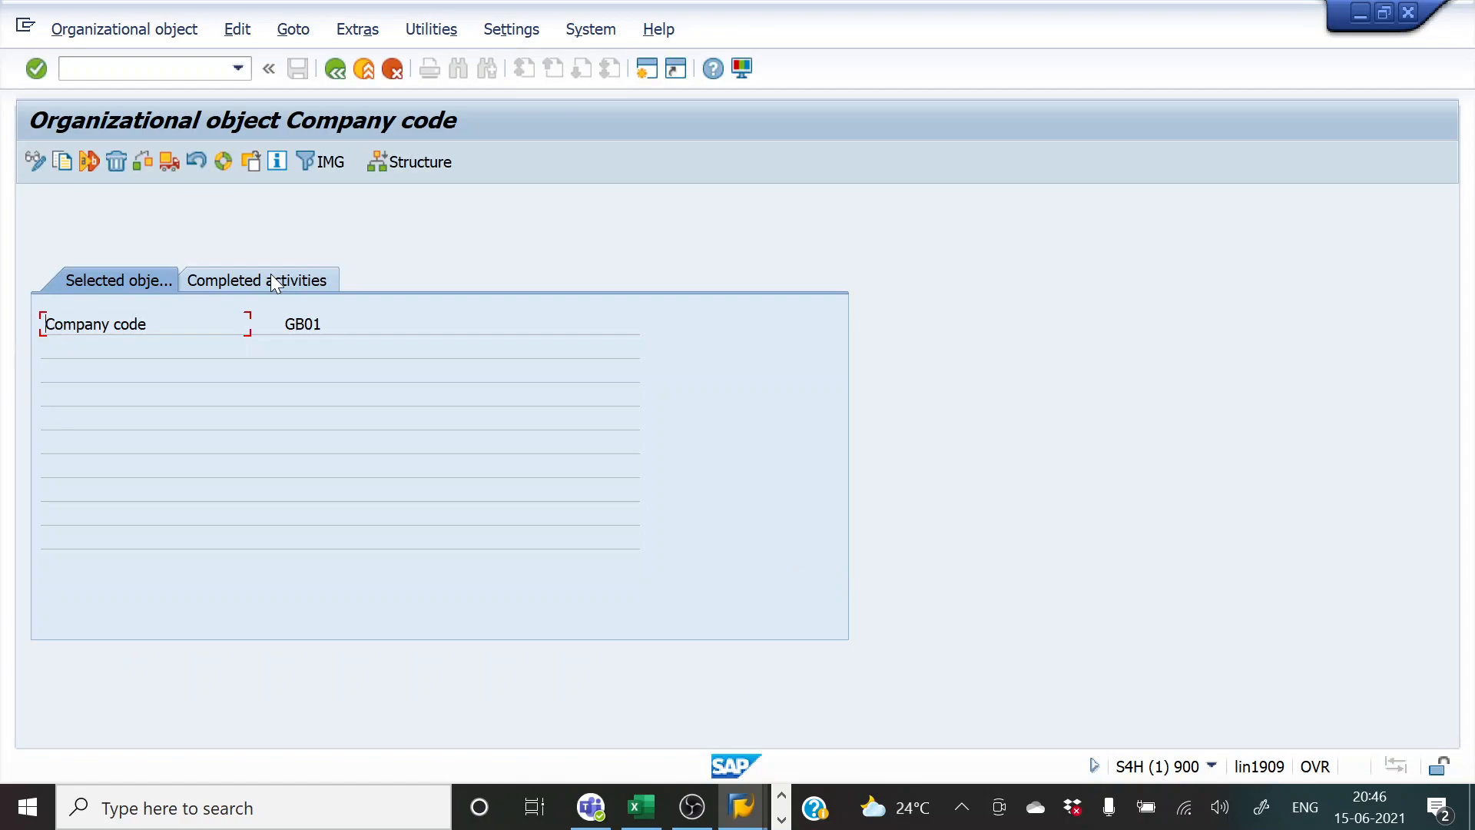
click(238, 280)
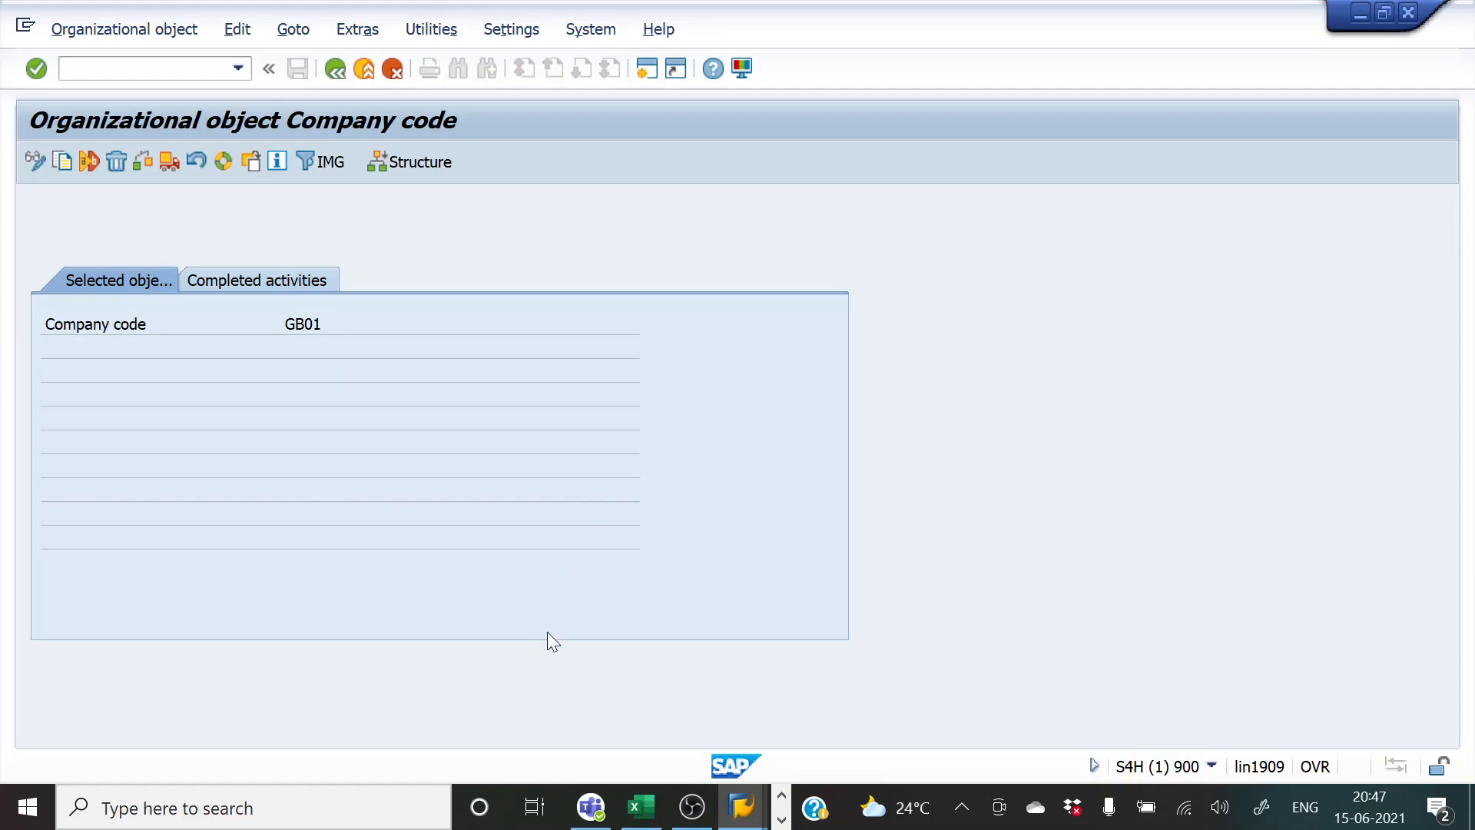
click(691, 805)
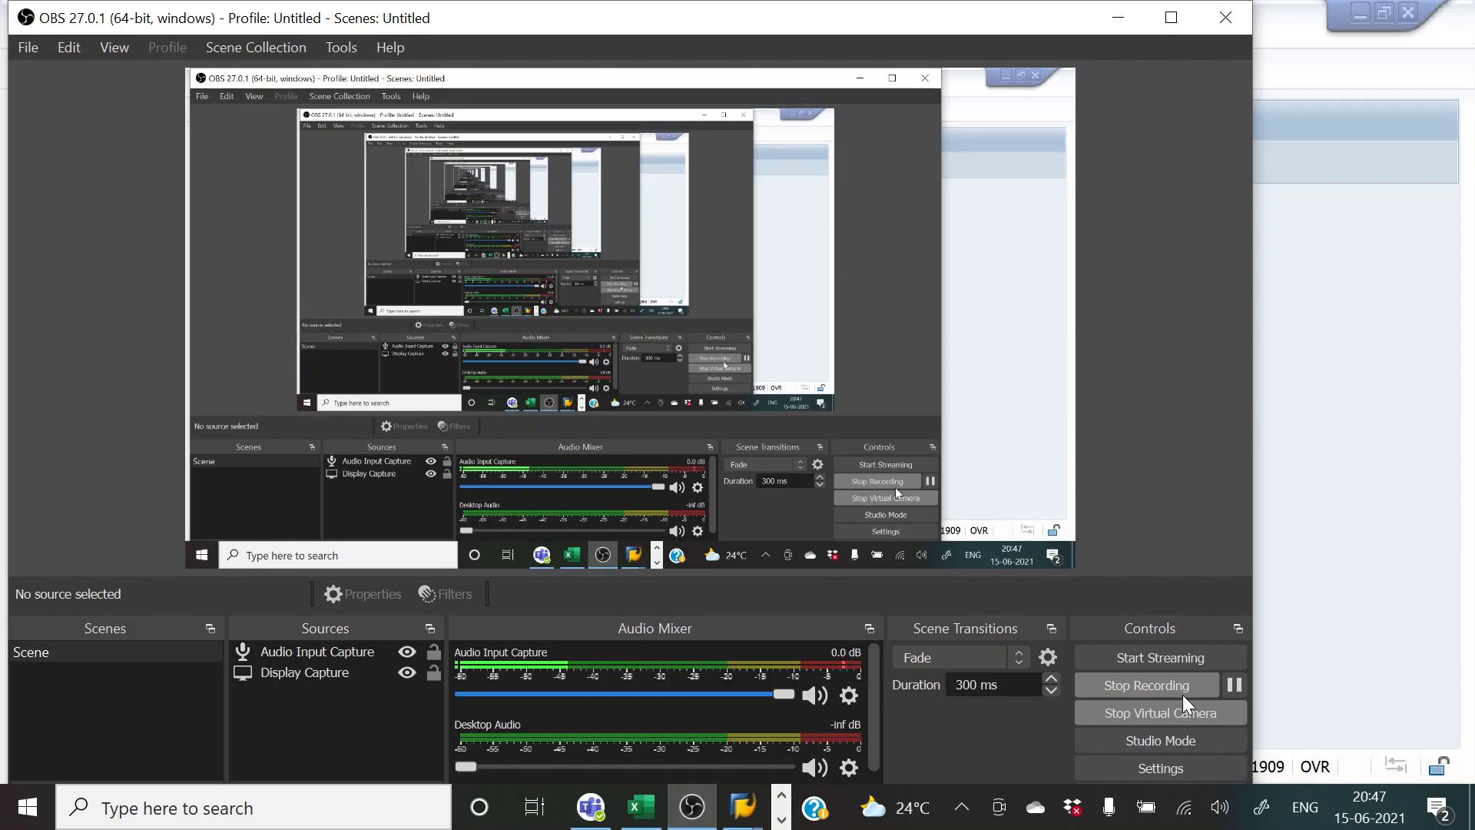
click(1357, 617)
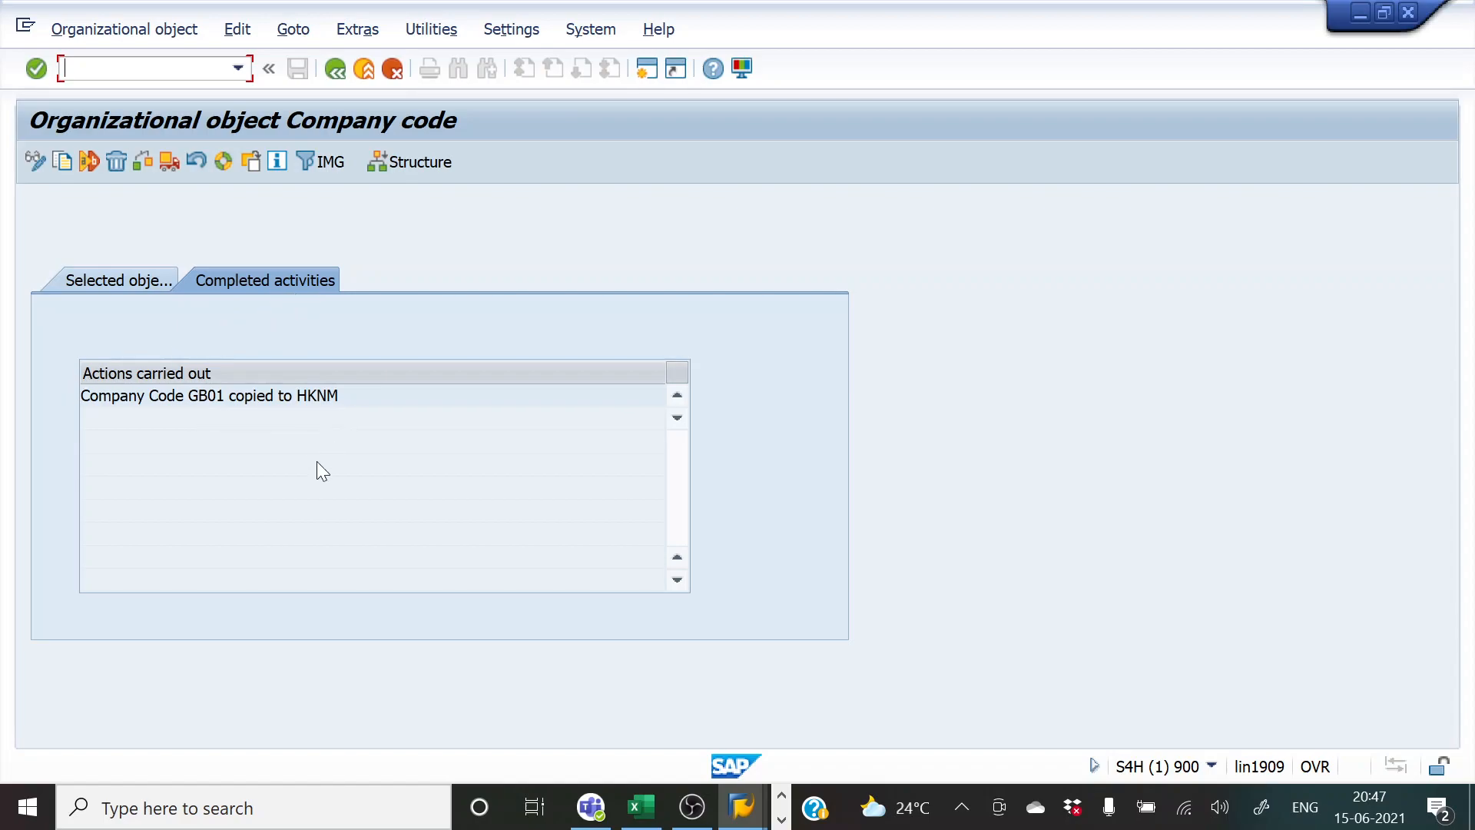
- Go back to the activity selection, choose Edit Company Code Data and open the details of company code HKNM
click(335, 72)
key(Down)
double_click(206, 315)
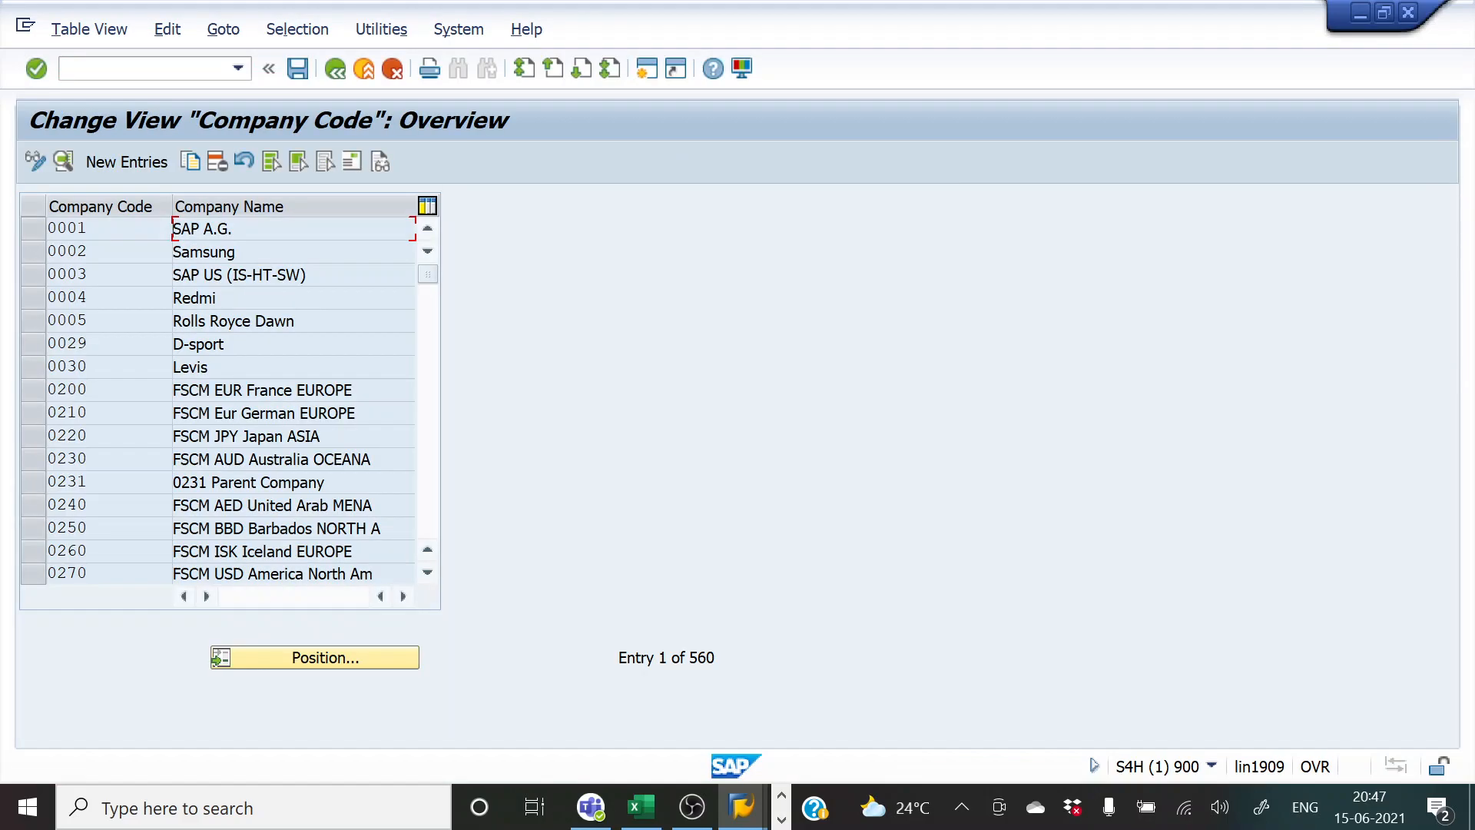
click(279, 655)
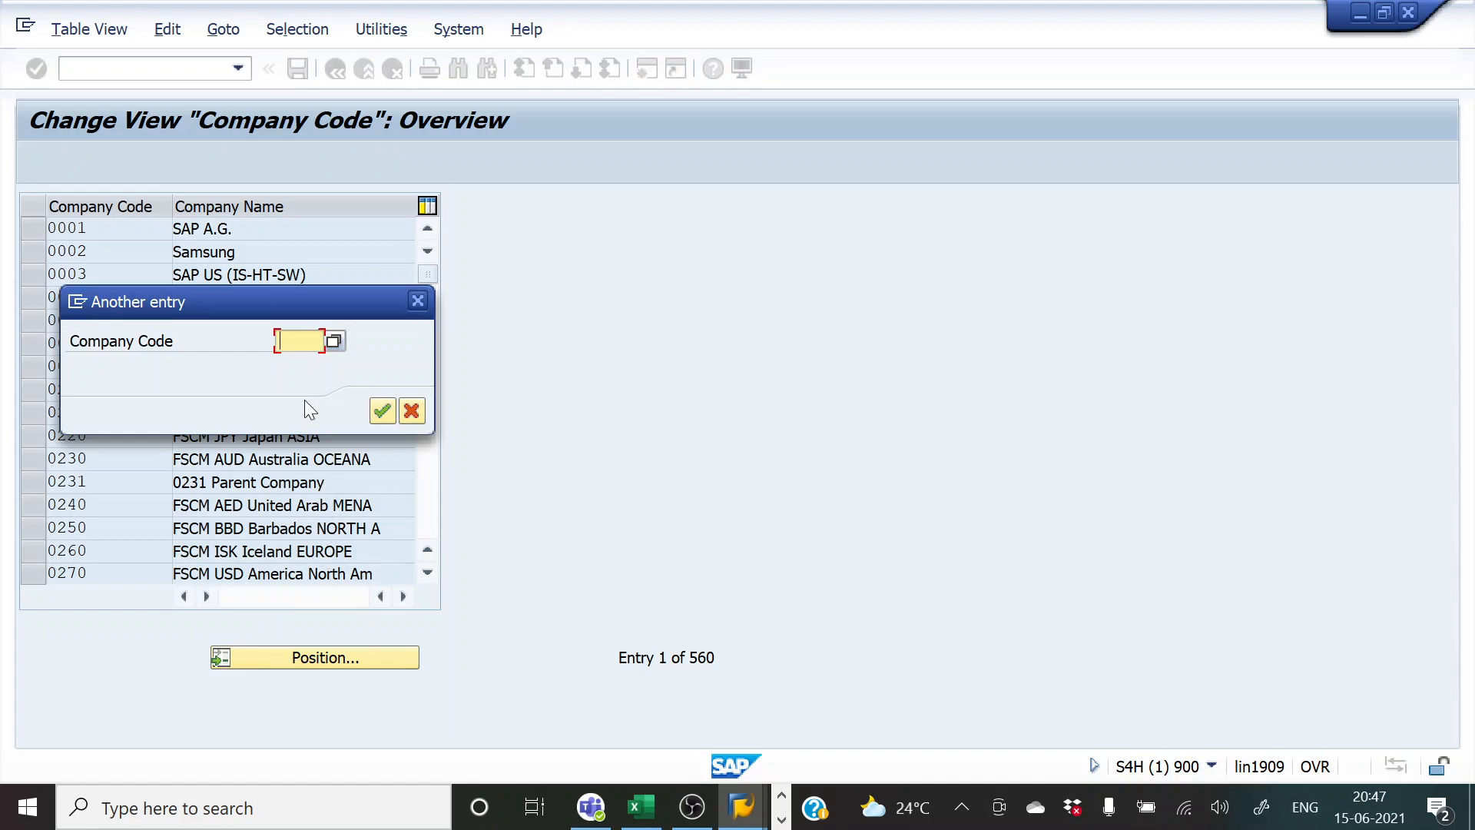
text(tskm)
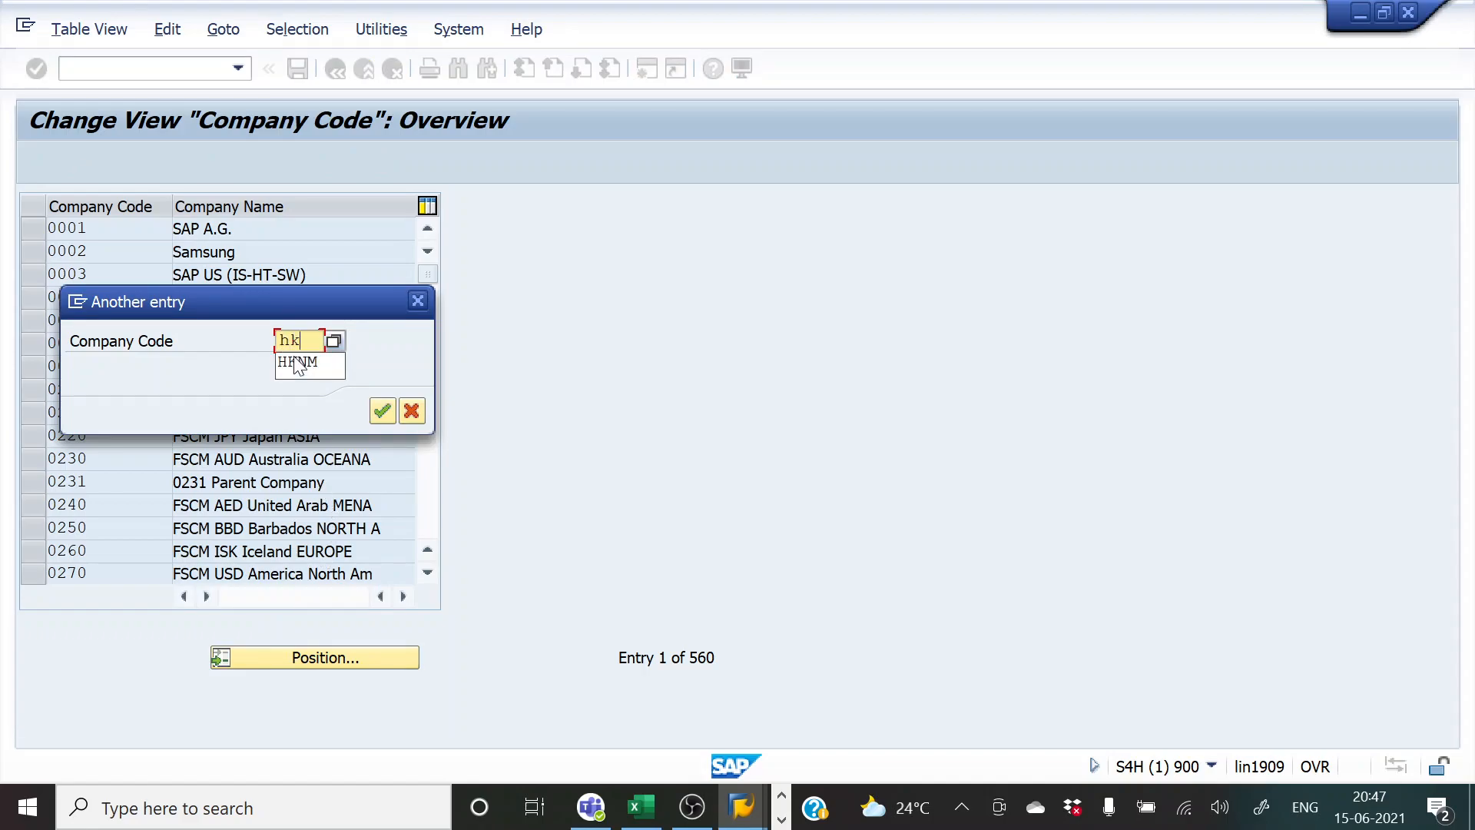
key(Return)
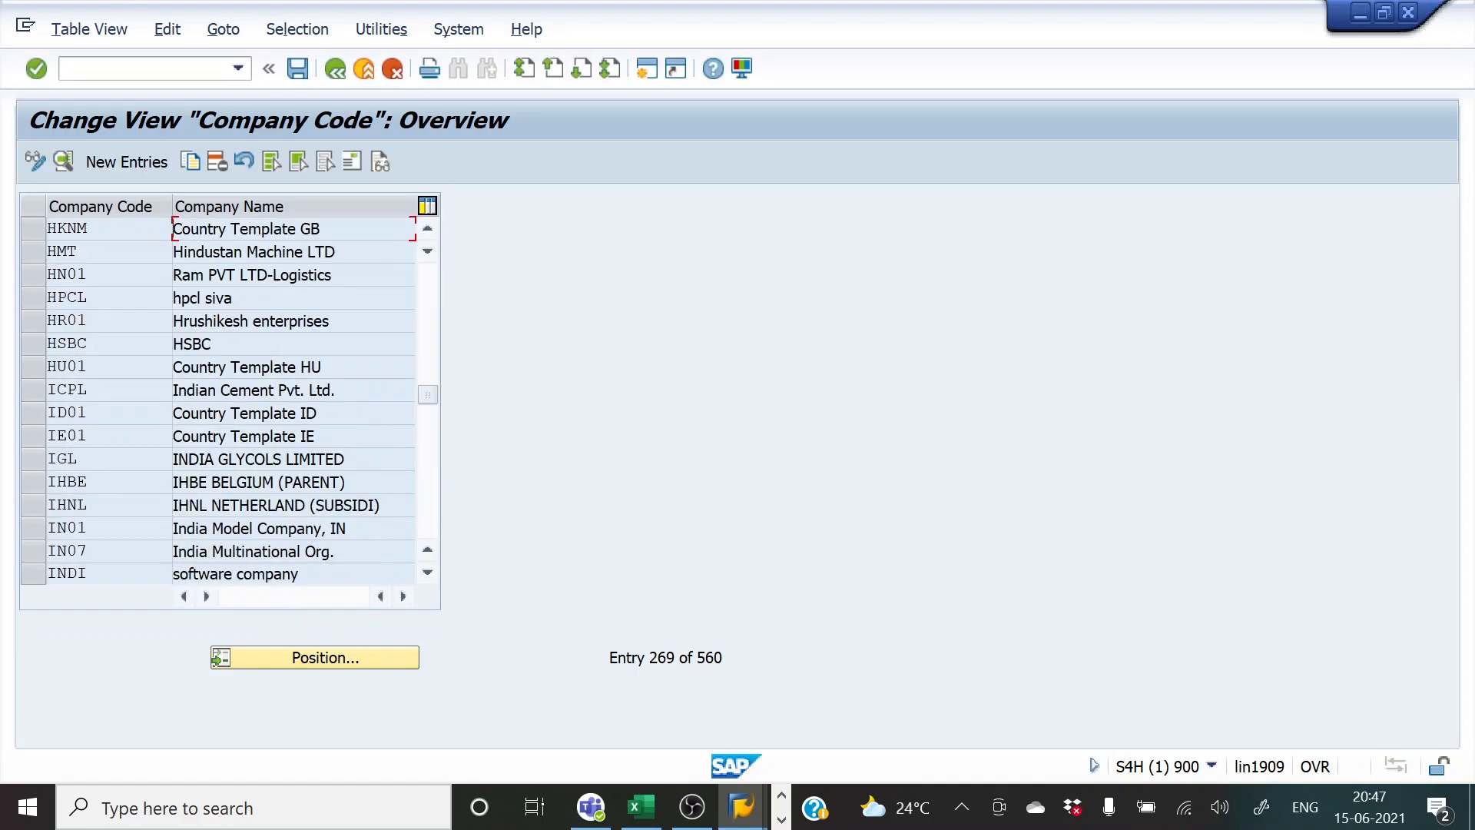
double_click(80, 229)
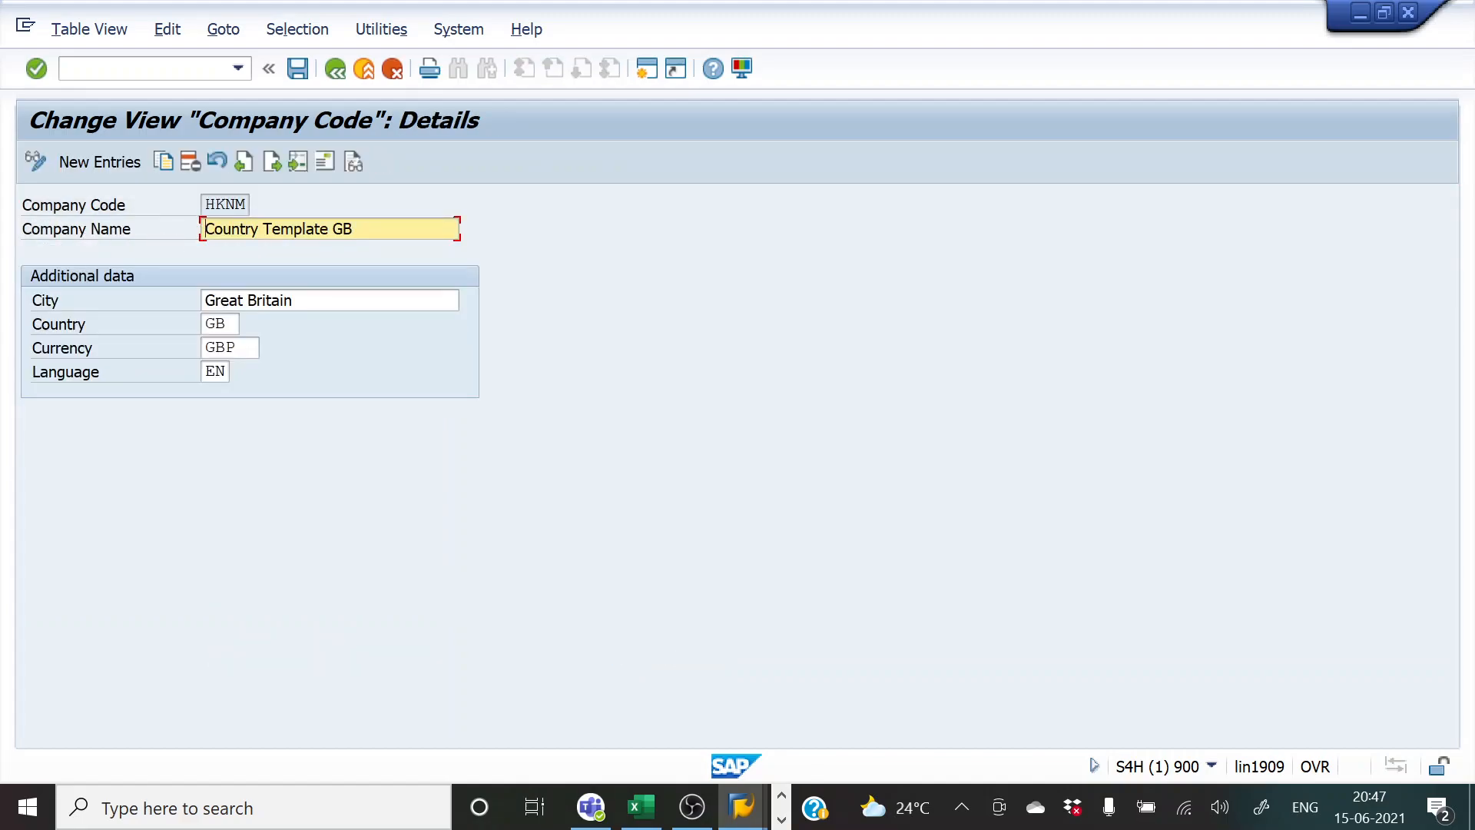
- Rename the company as "Company Code For LNKG1", checking the company ID in the Excel Blue Print sheet, and save the entry
drag(361, 229, 203, 229)
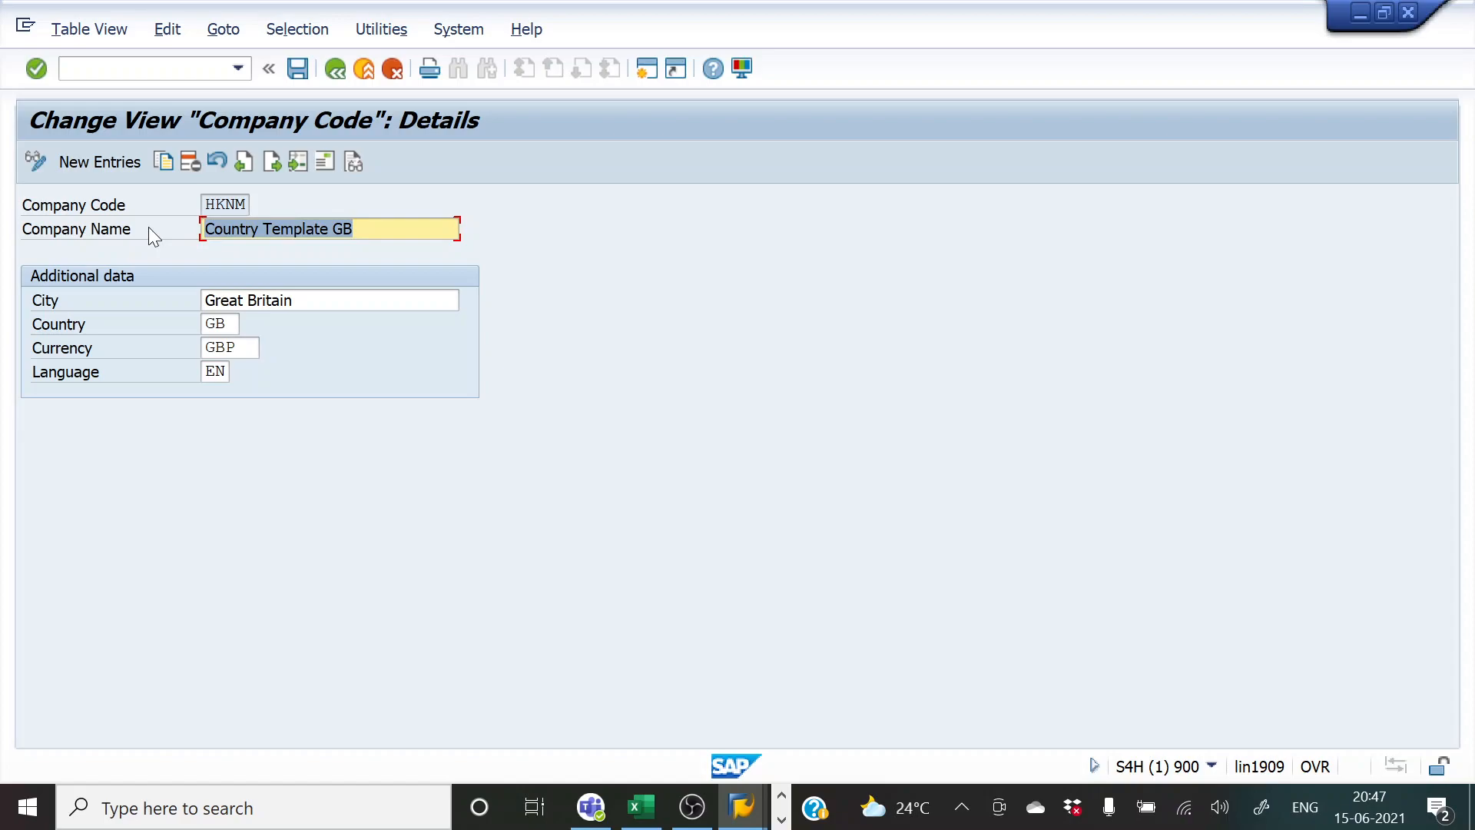
text(C)
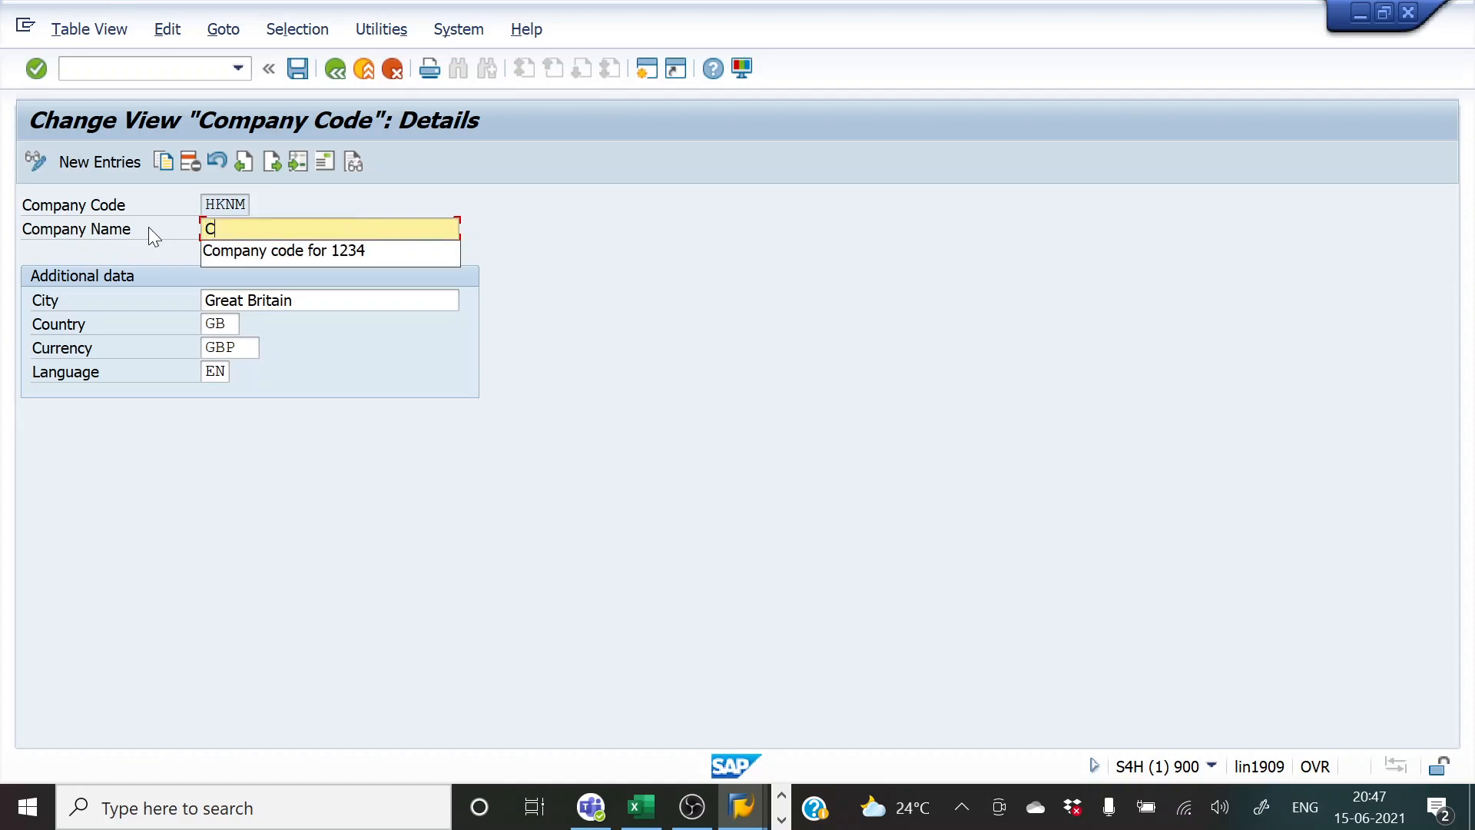
text(ompany Code For)
key(alt+Tab)
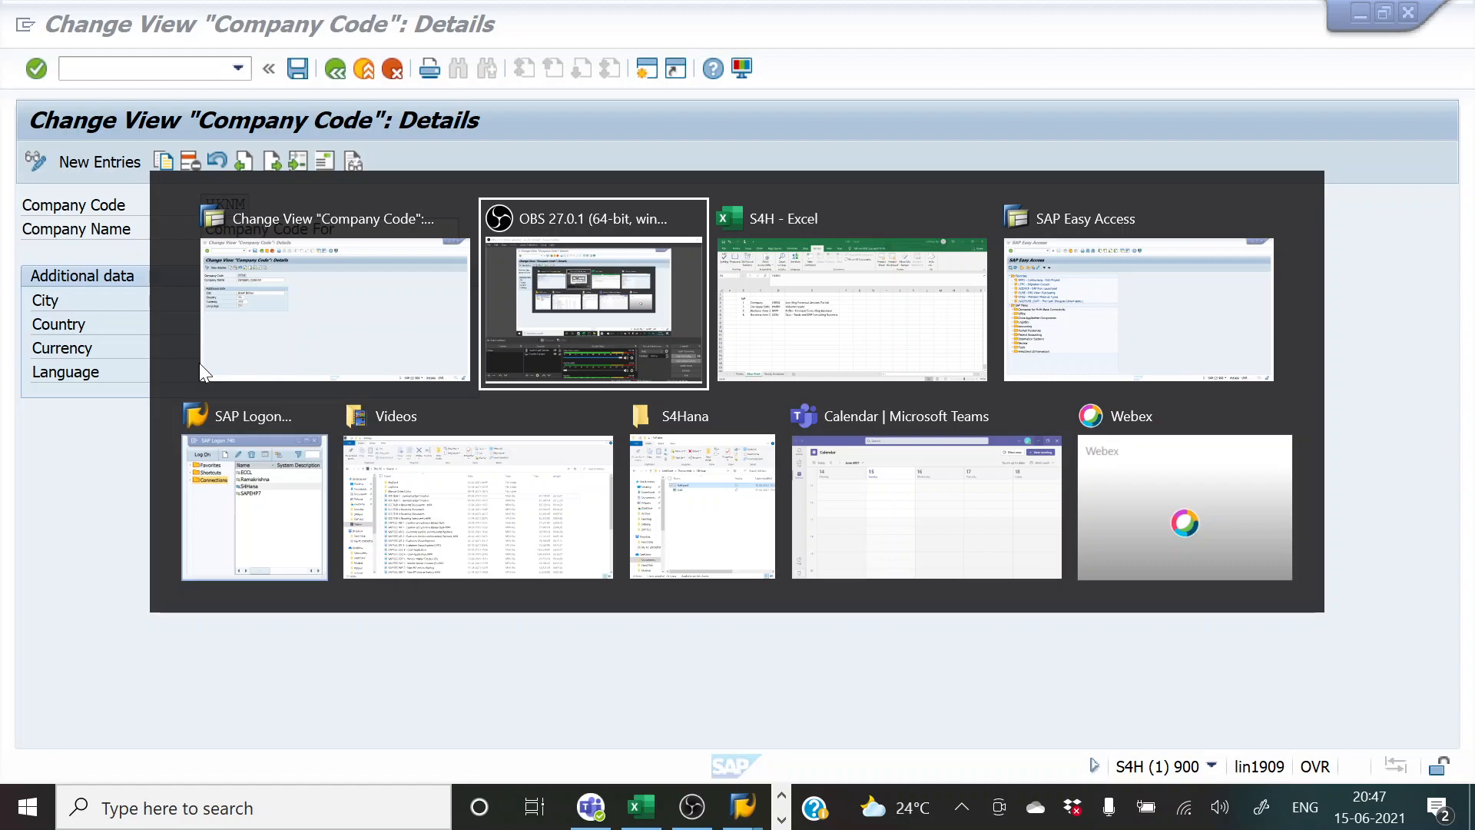
key(Tab)
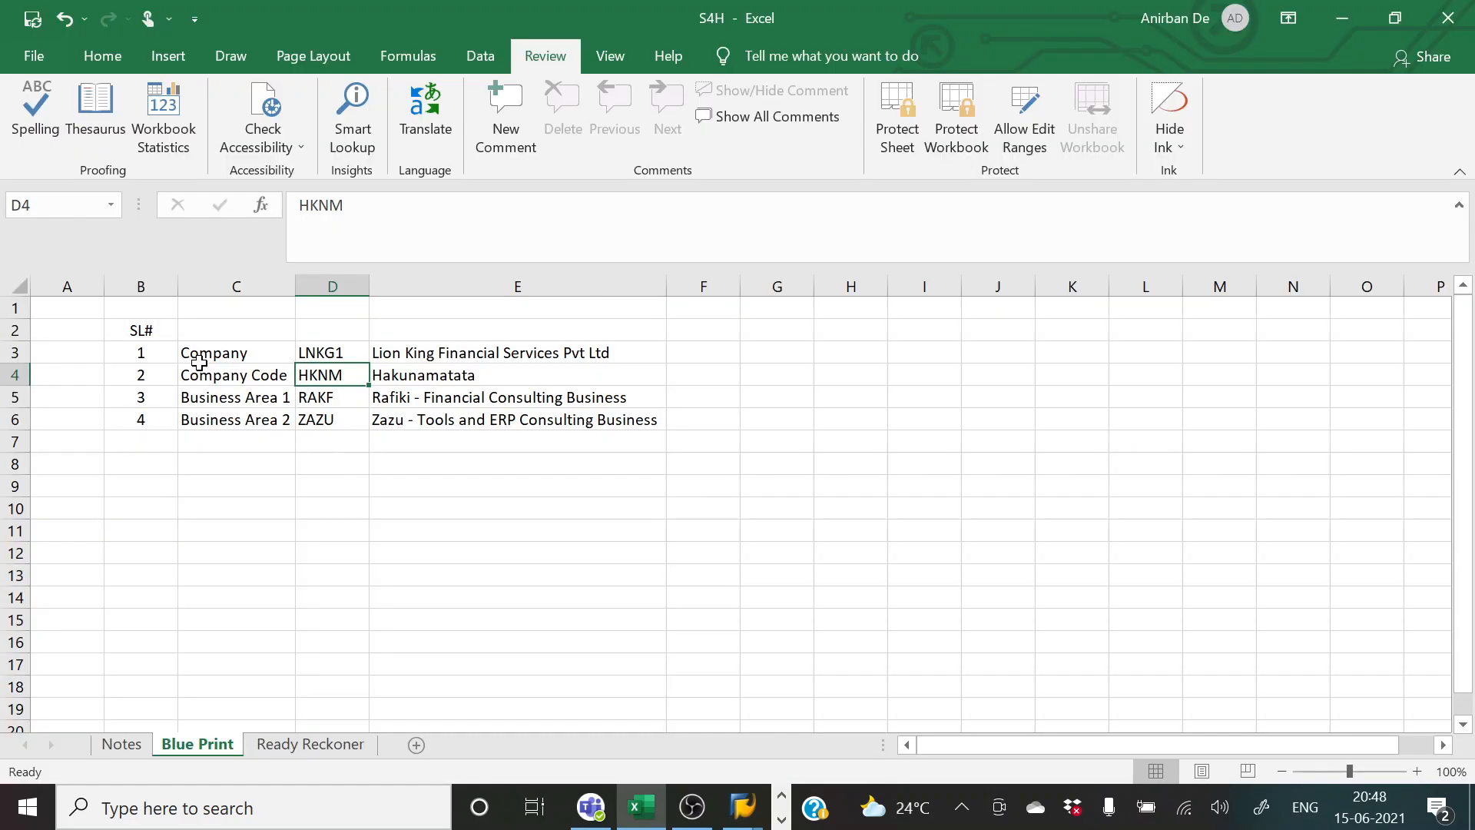
click(324, 353)
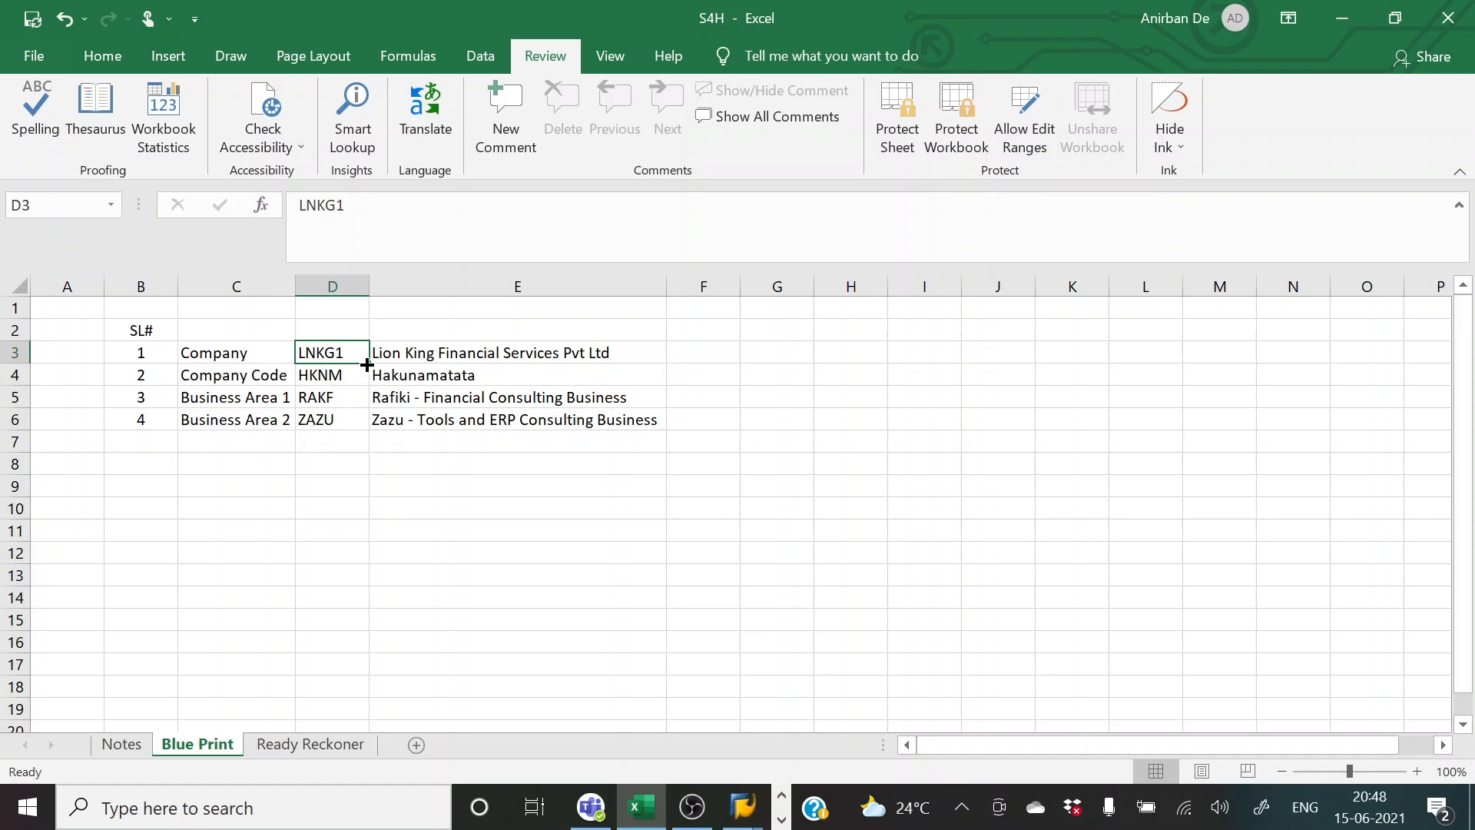
key(alt+Tab)
text(L)
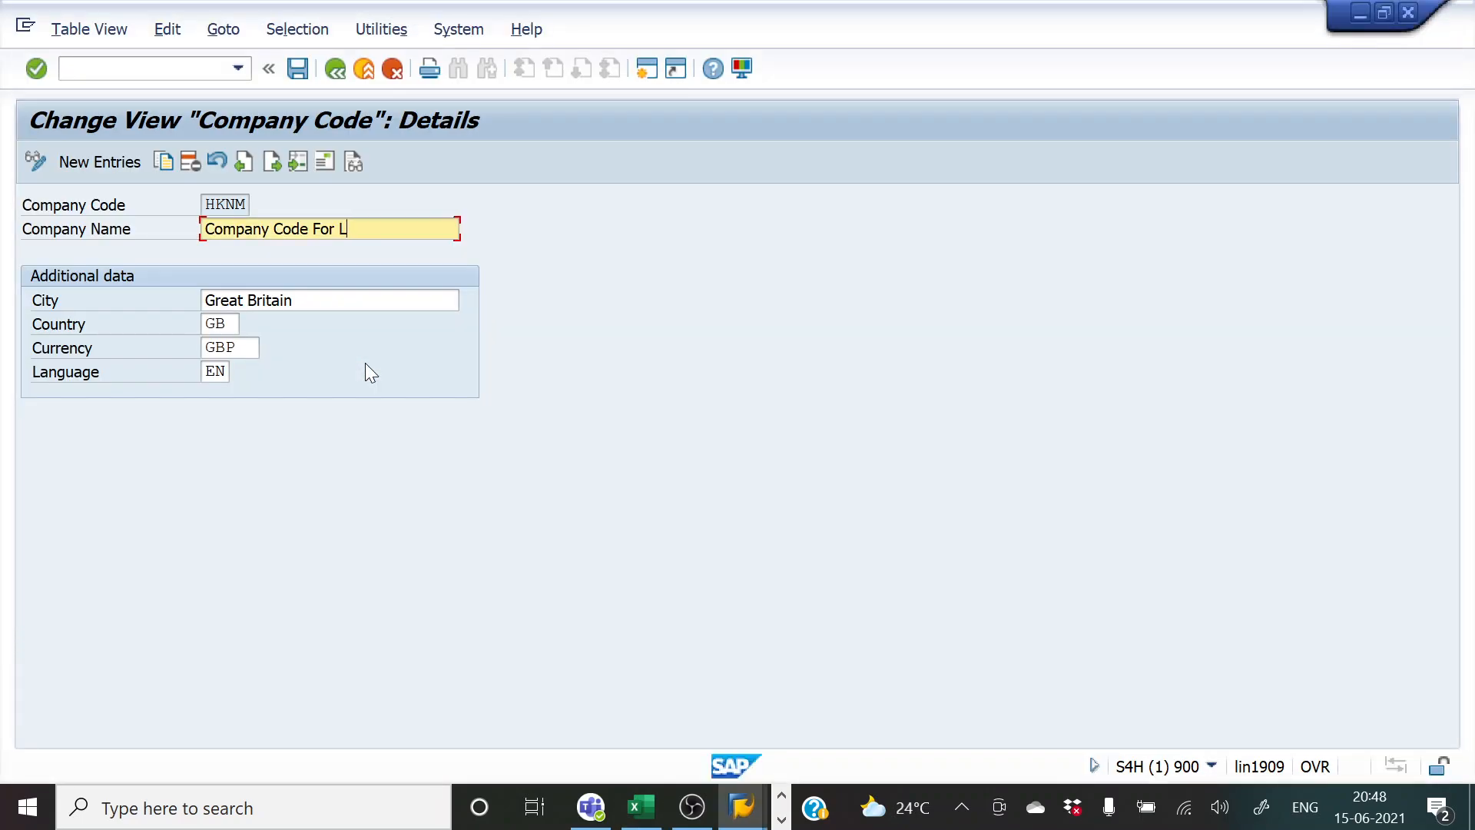
text(NKG1)
click(293, 74)
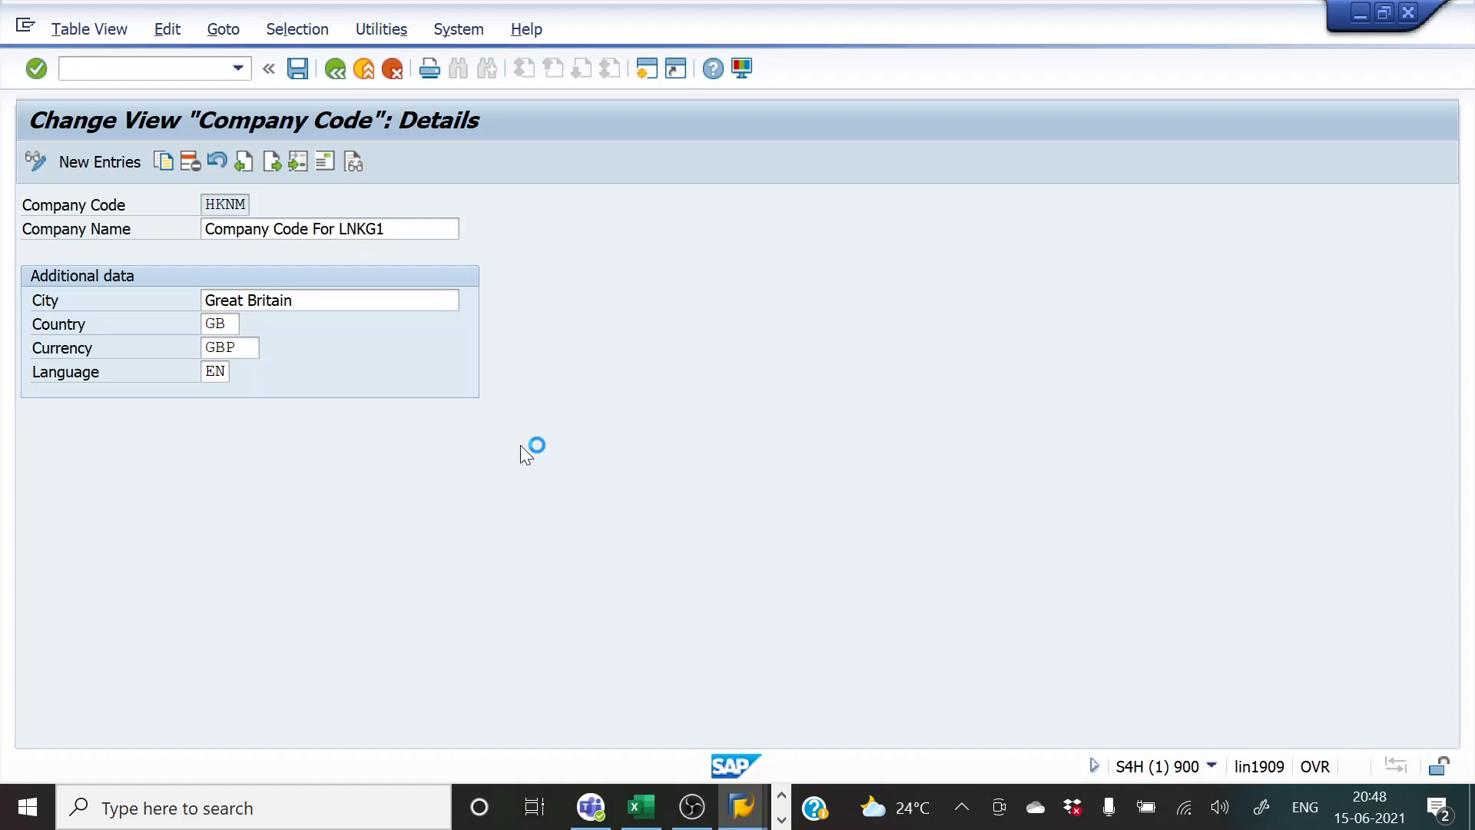
click(694, 815)
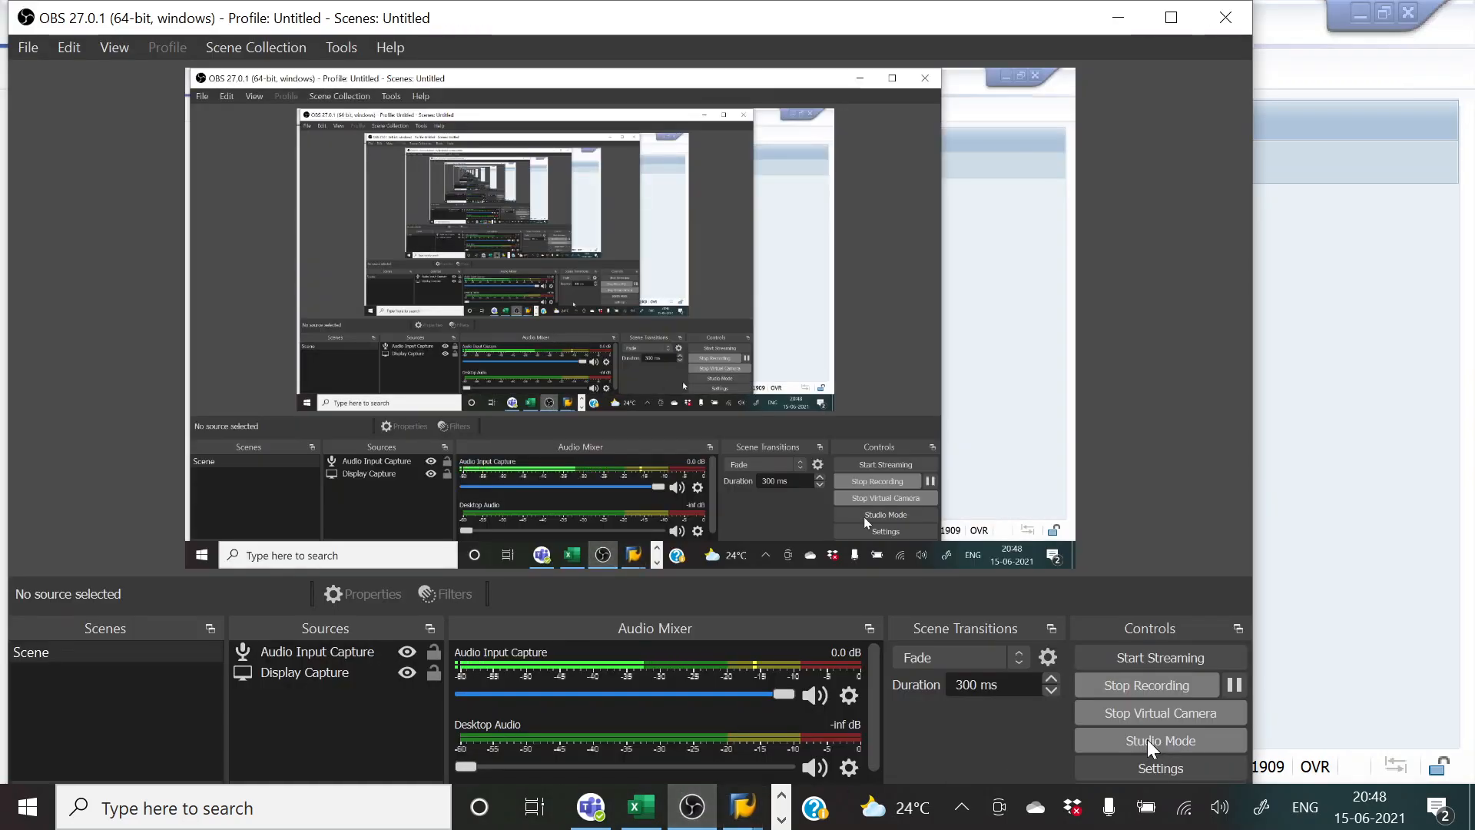
click(1317, 675)
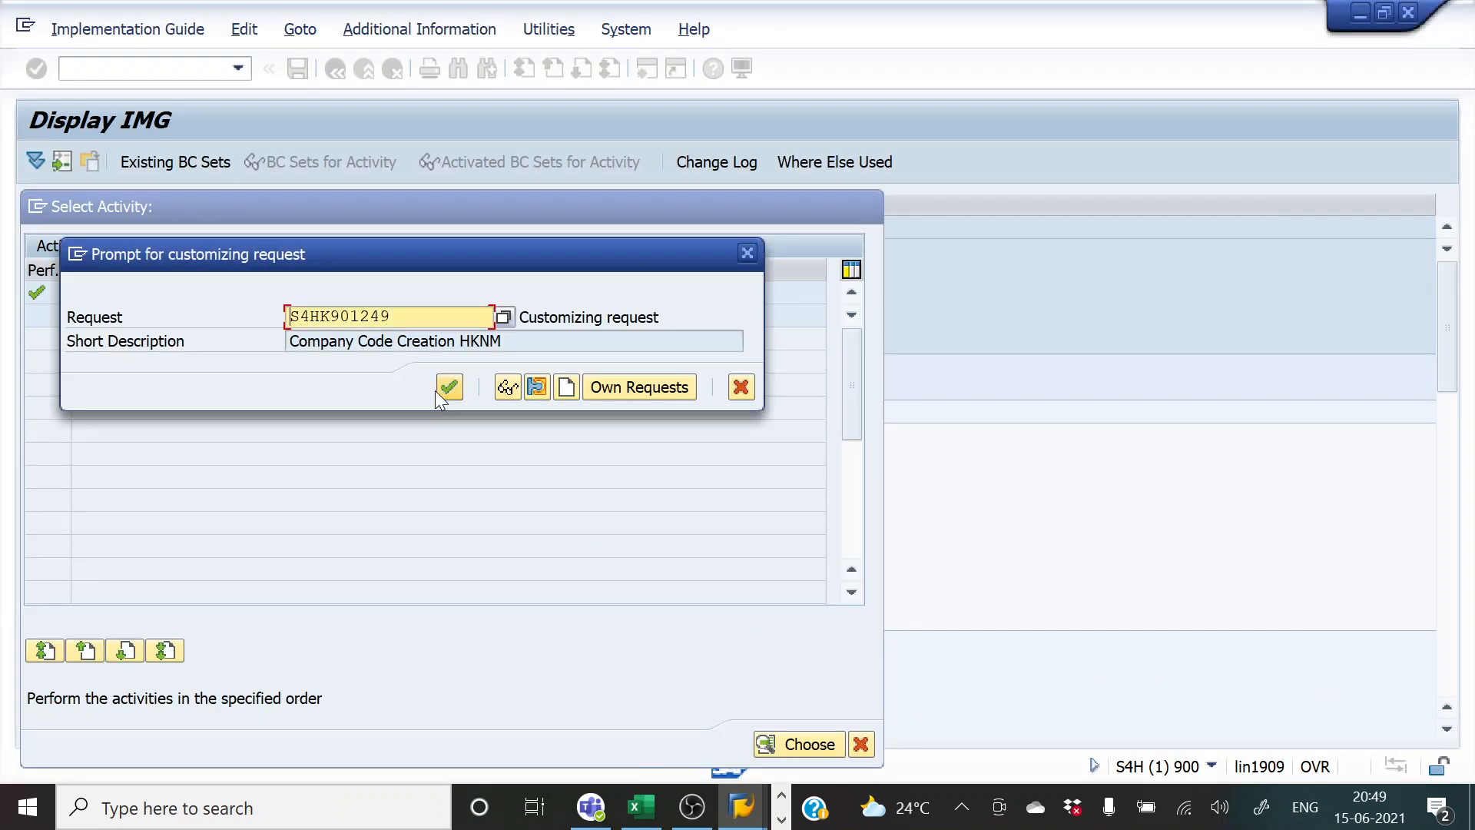
- Record the company name change in the customizing request "Company Code Creation HKNM"
drag(344, 256, 633, 284)
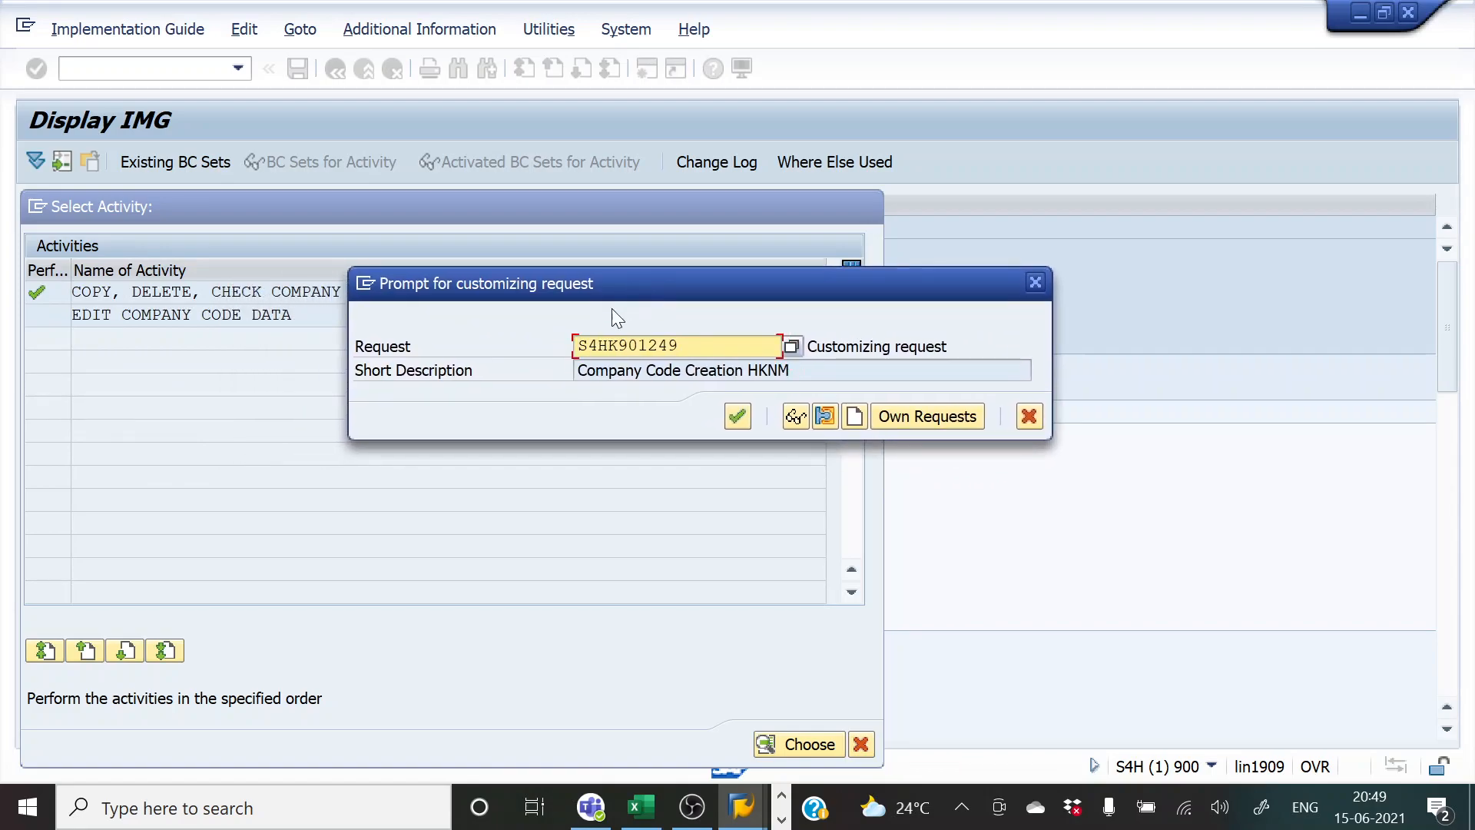
click(735, 417)
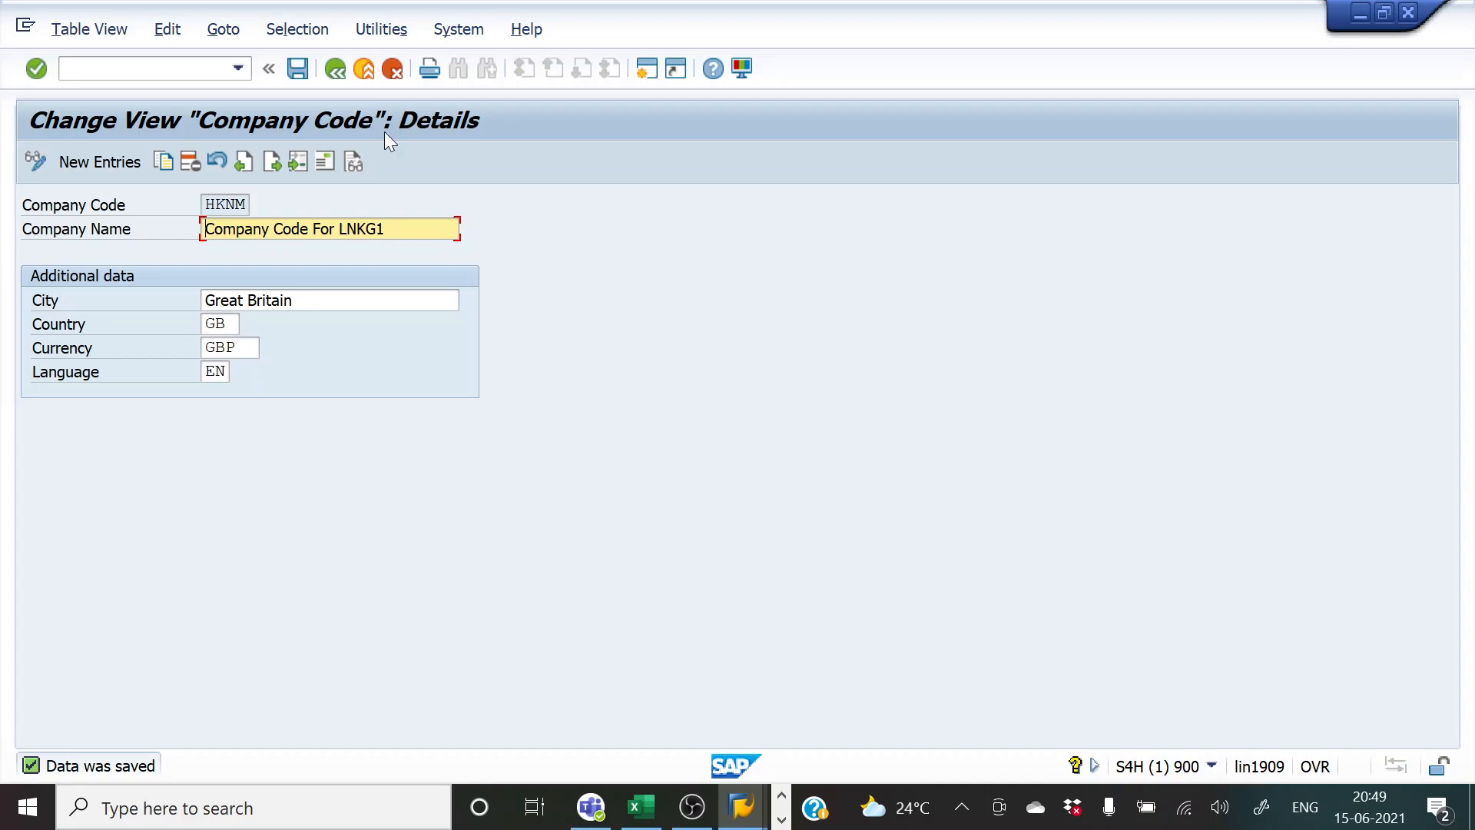
- Switch to Excel and look up the transaction code and menu path for View Global Parameters in the Ready Reckoner sheet
key(alt+Tab)
key(alt+Tab)
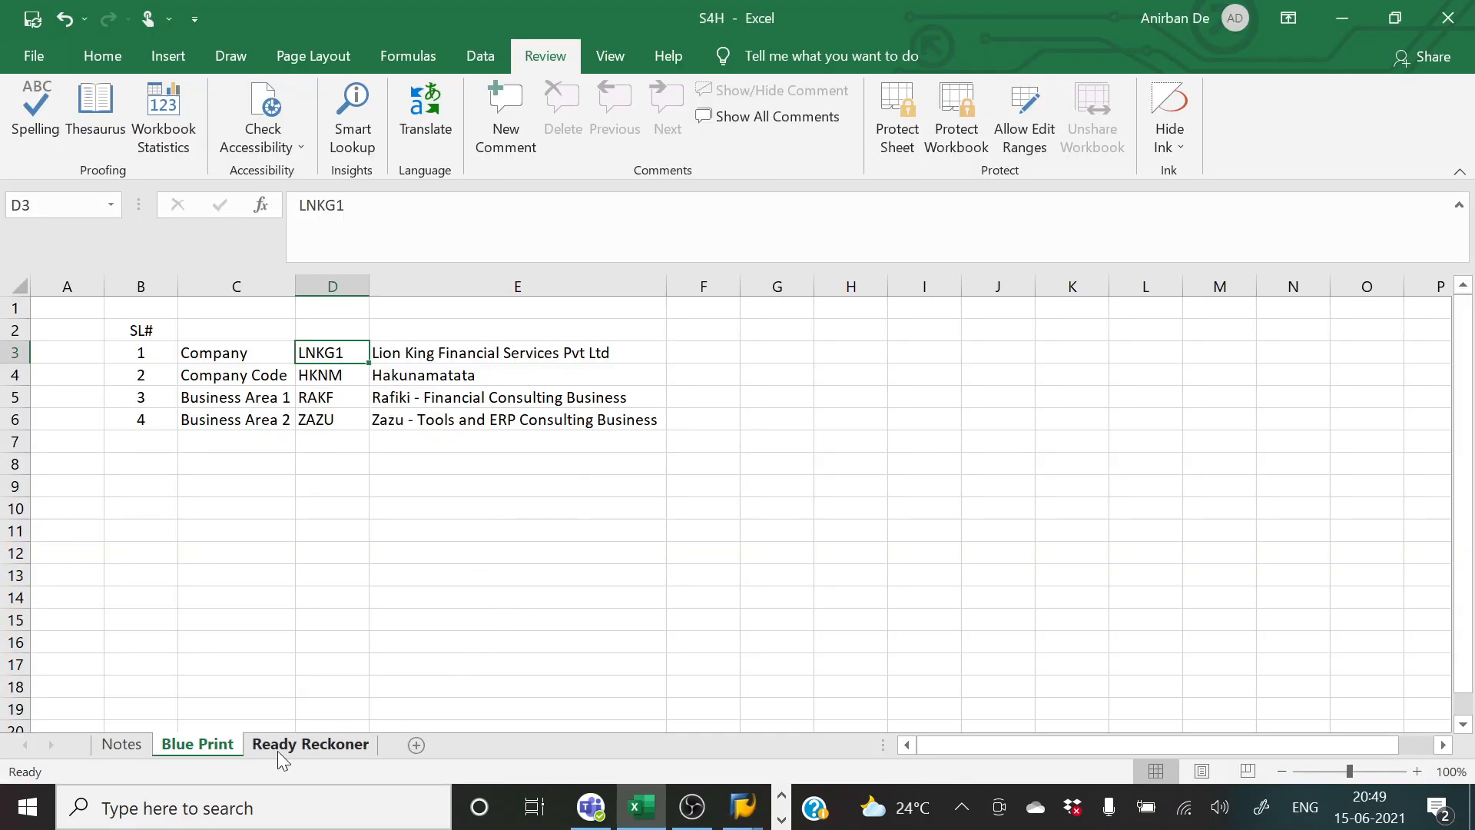
click(284, 745)
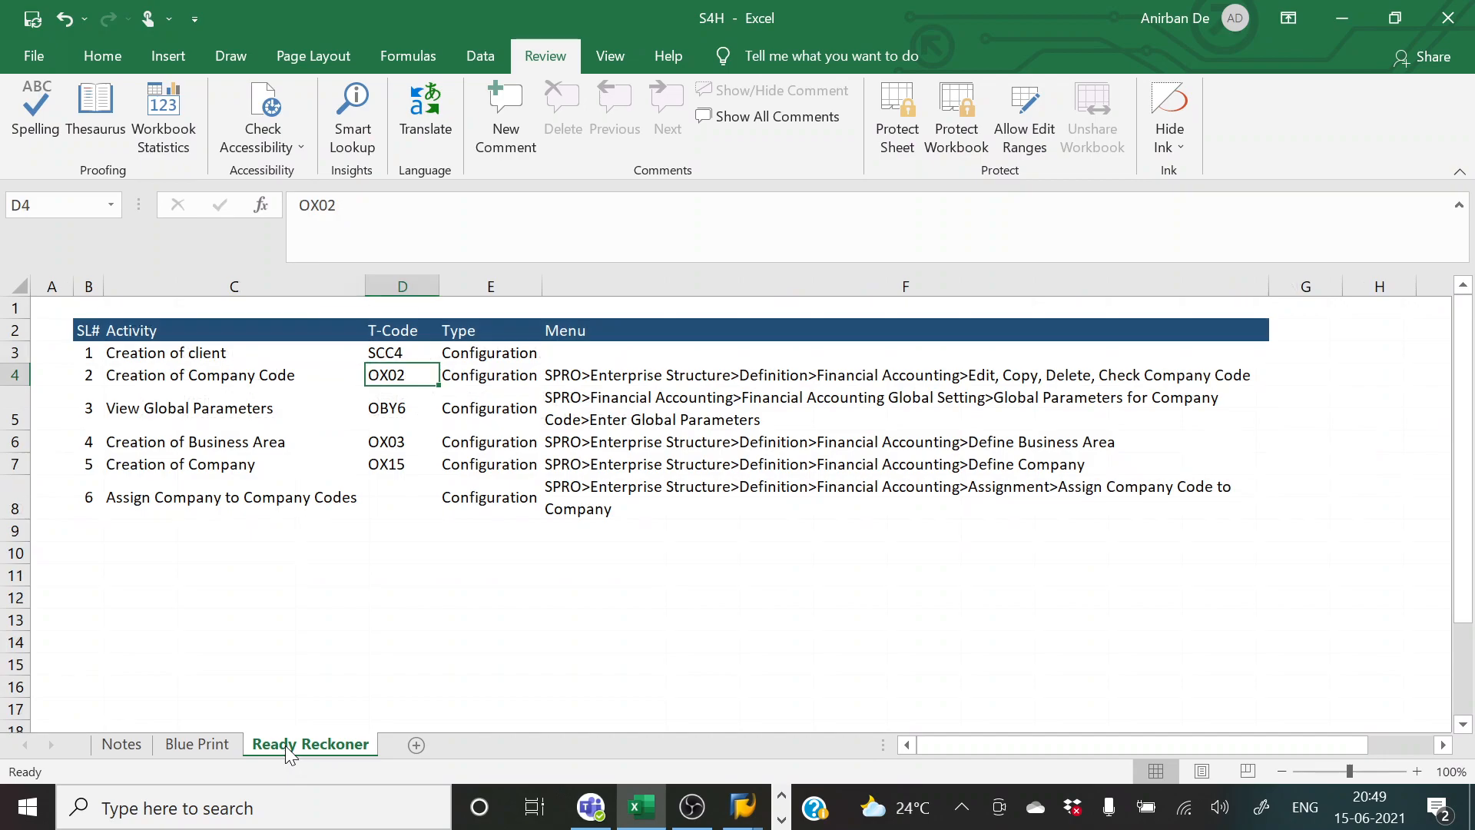
click(185, 355)
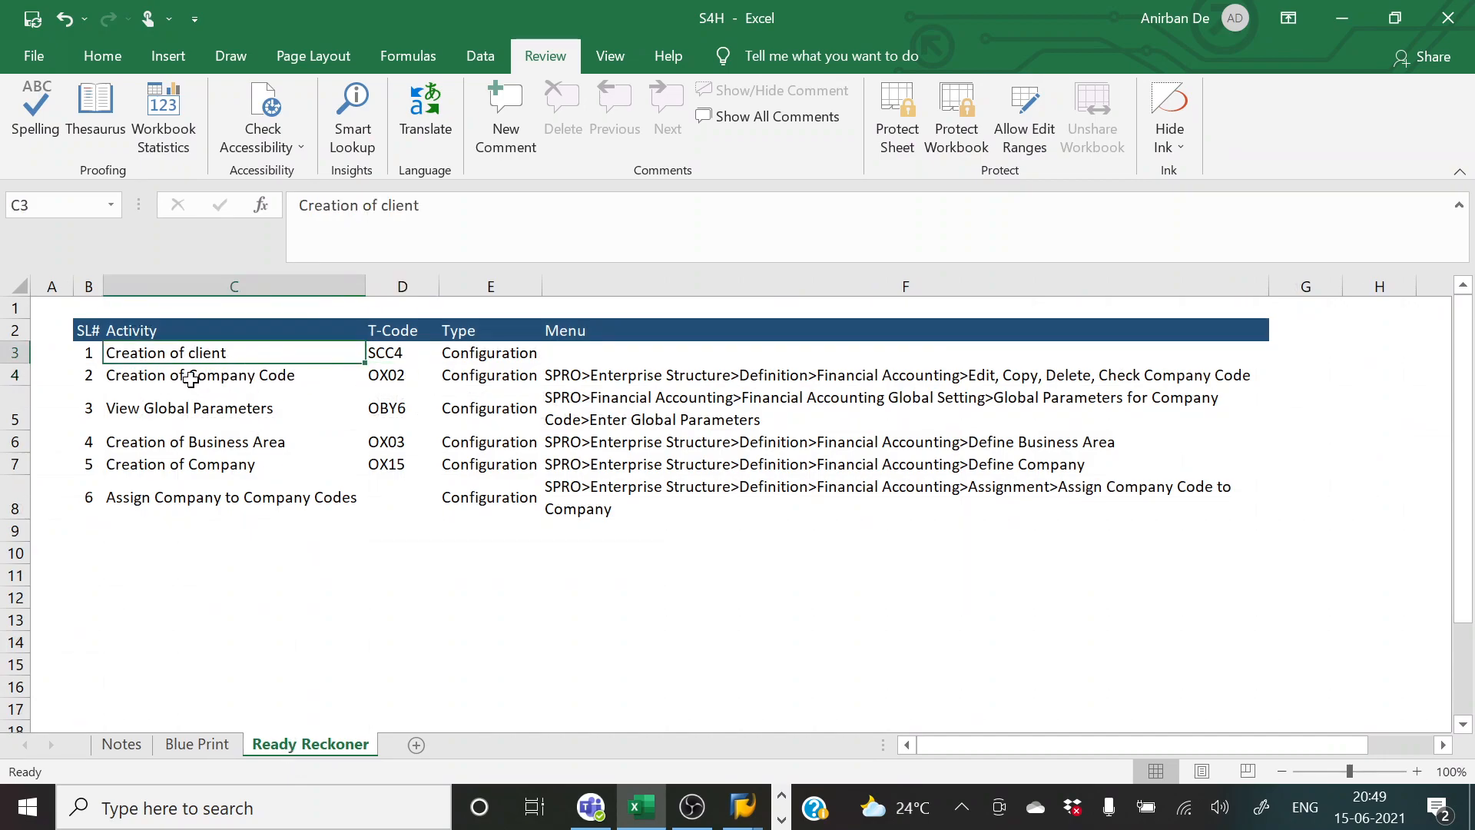
click(190, 378)
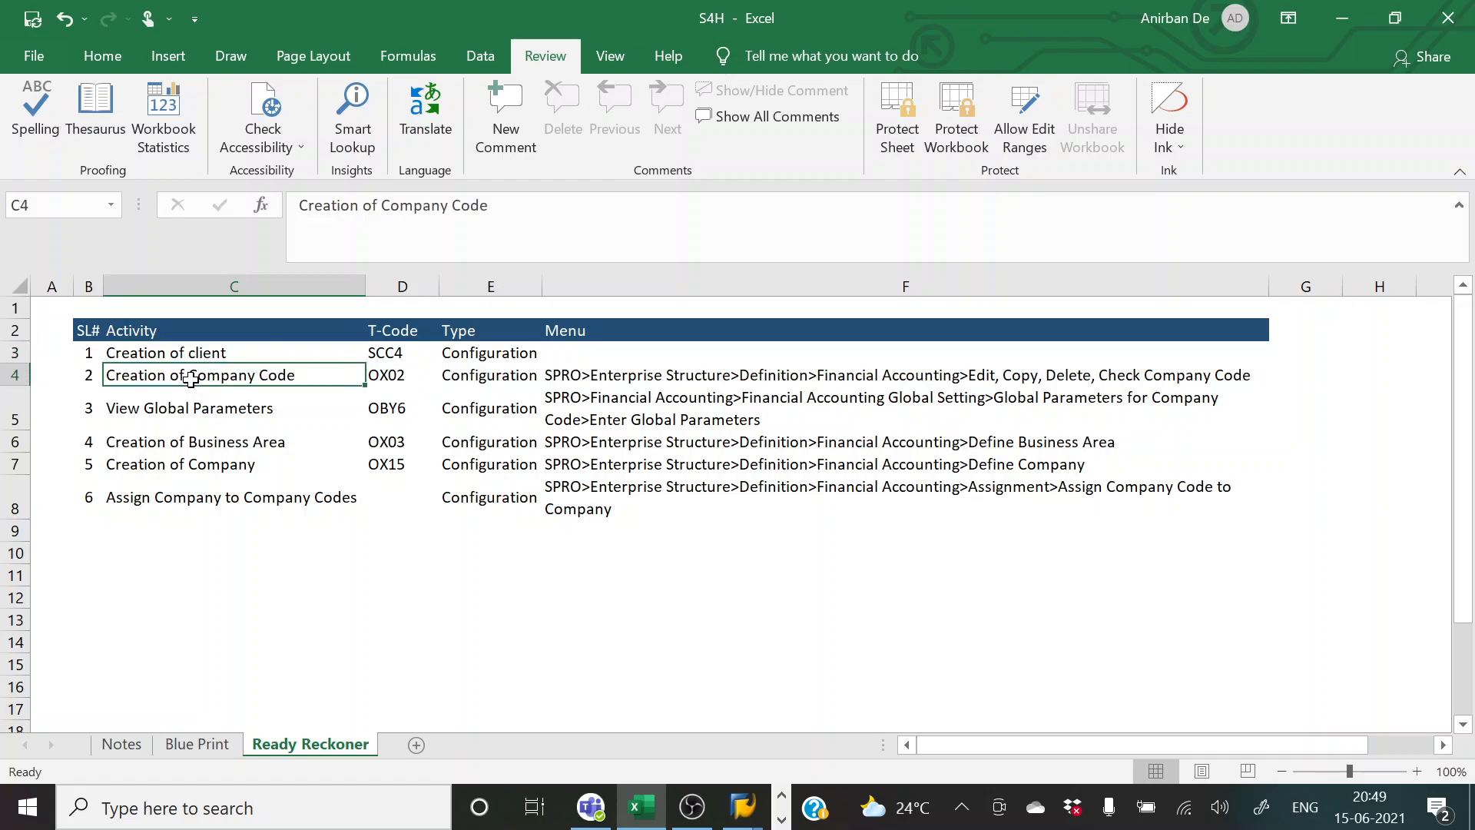
click(212, 412)
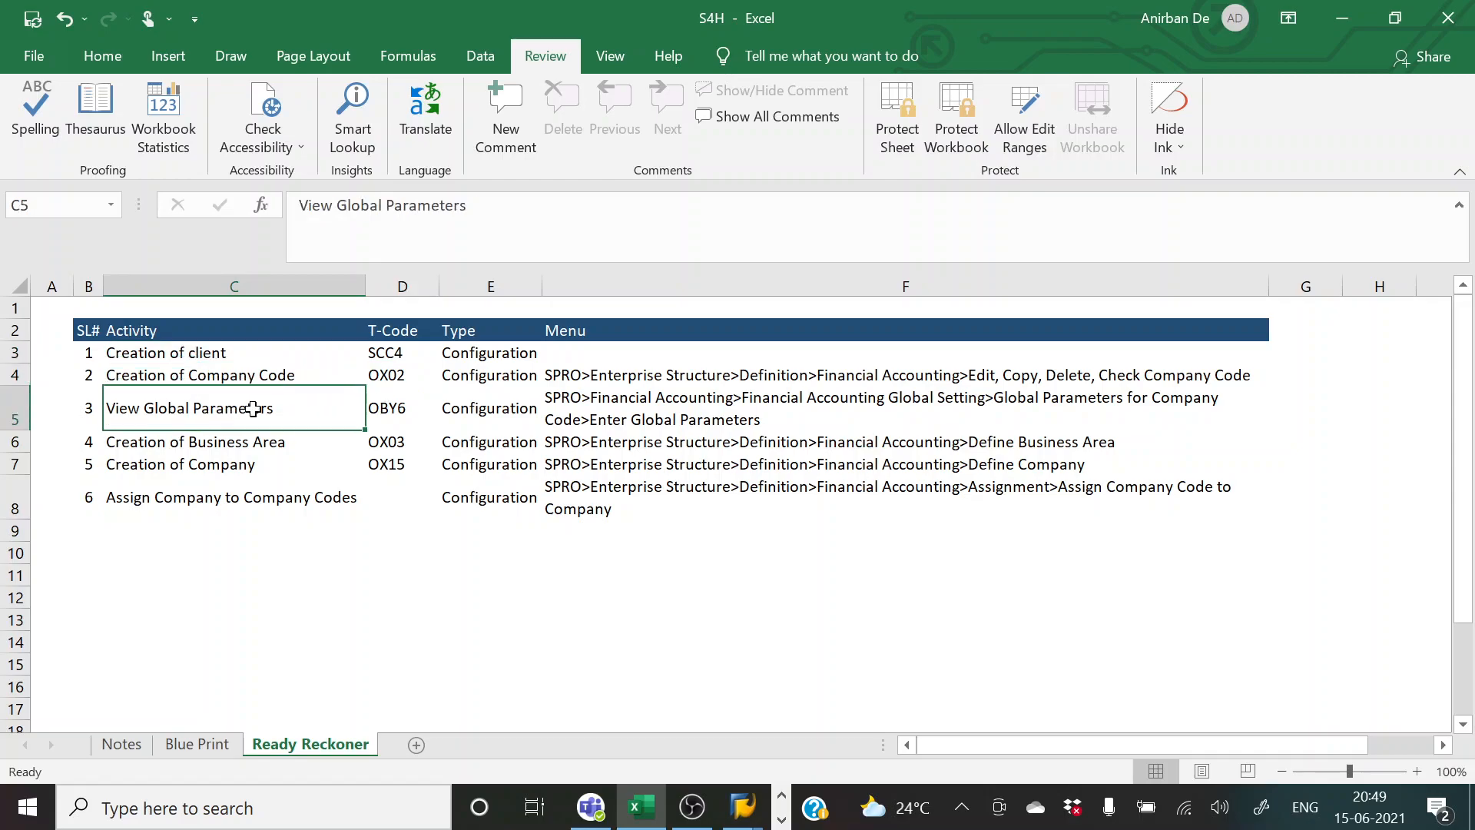
click(388, 409)
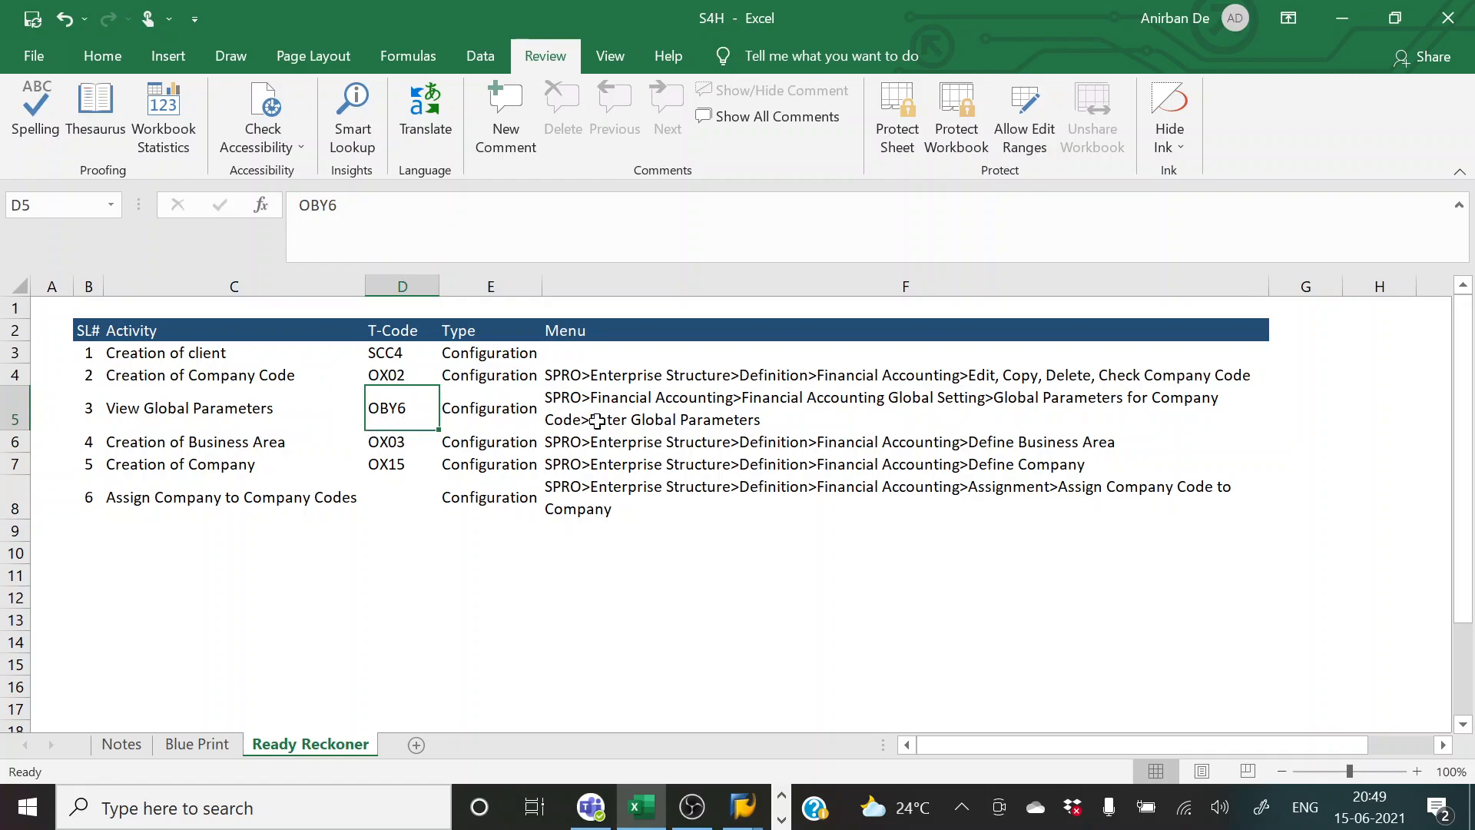
- Return to SAP, leave the company code maintenance and collapse the Enterprise Structure branch of the implementation guide
key(alt+Tab)
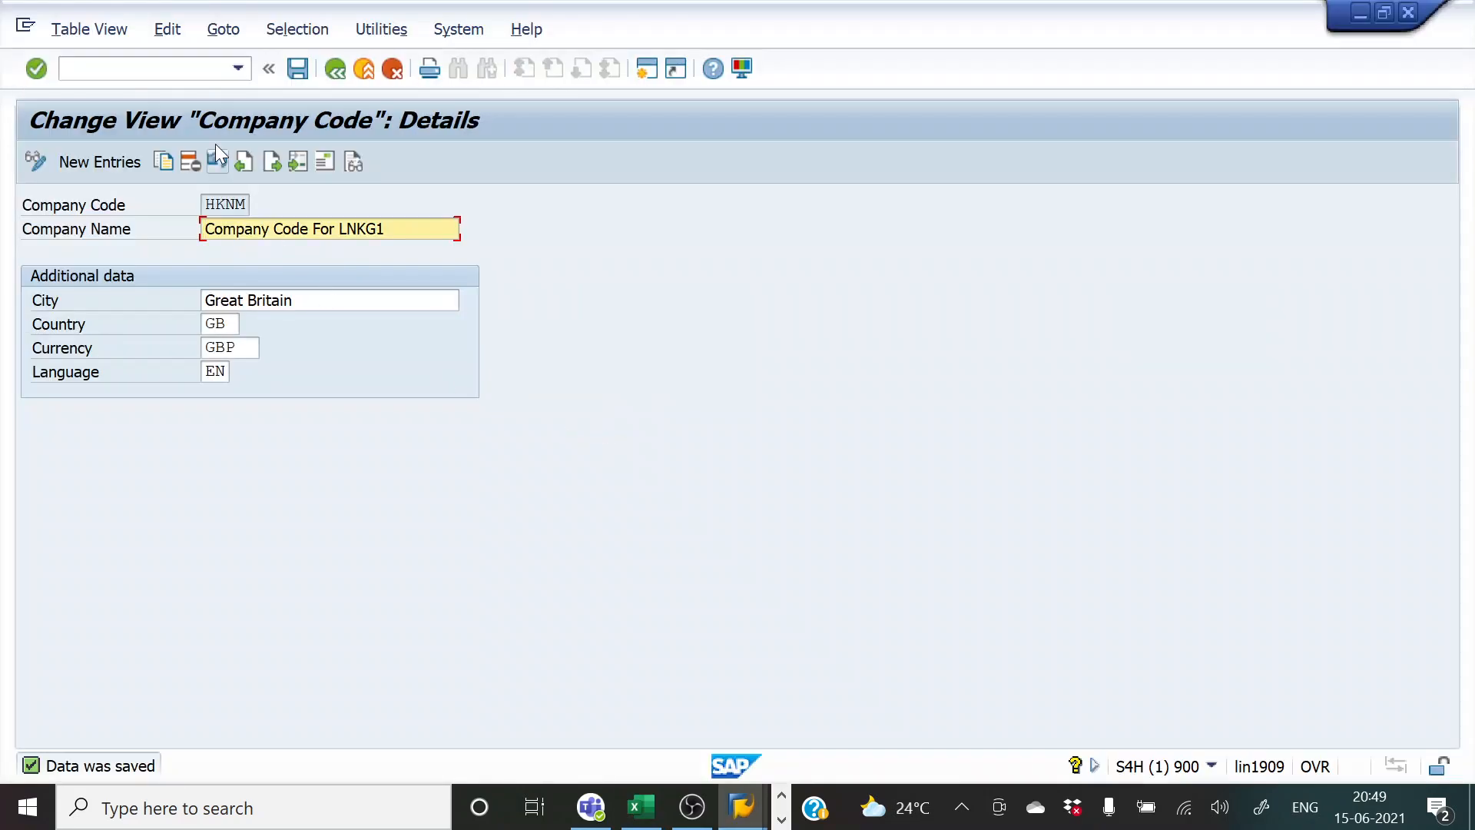
click(395, 68)
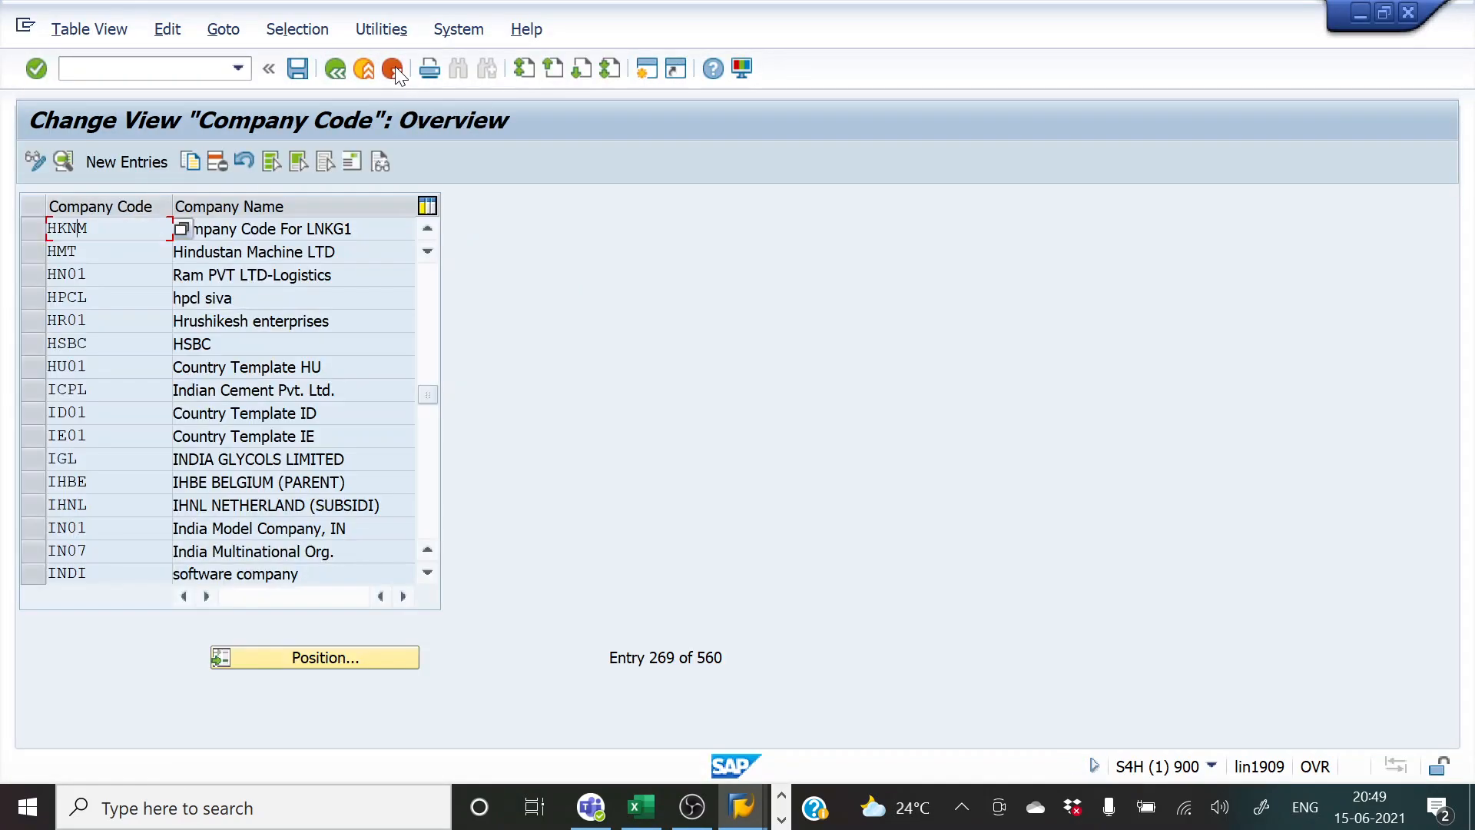
click(395, 66)
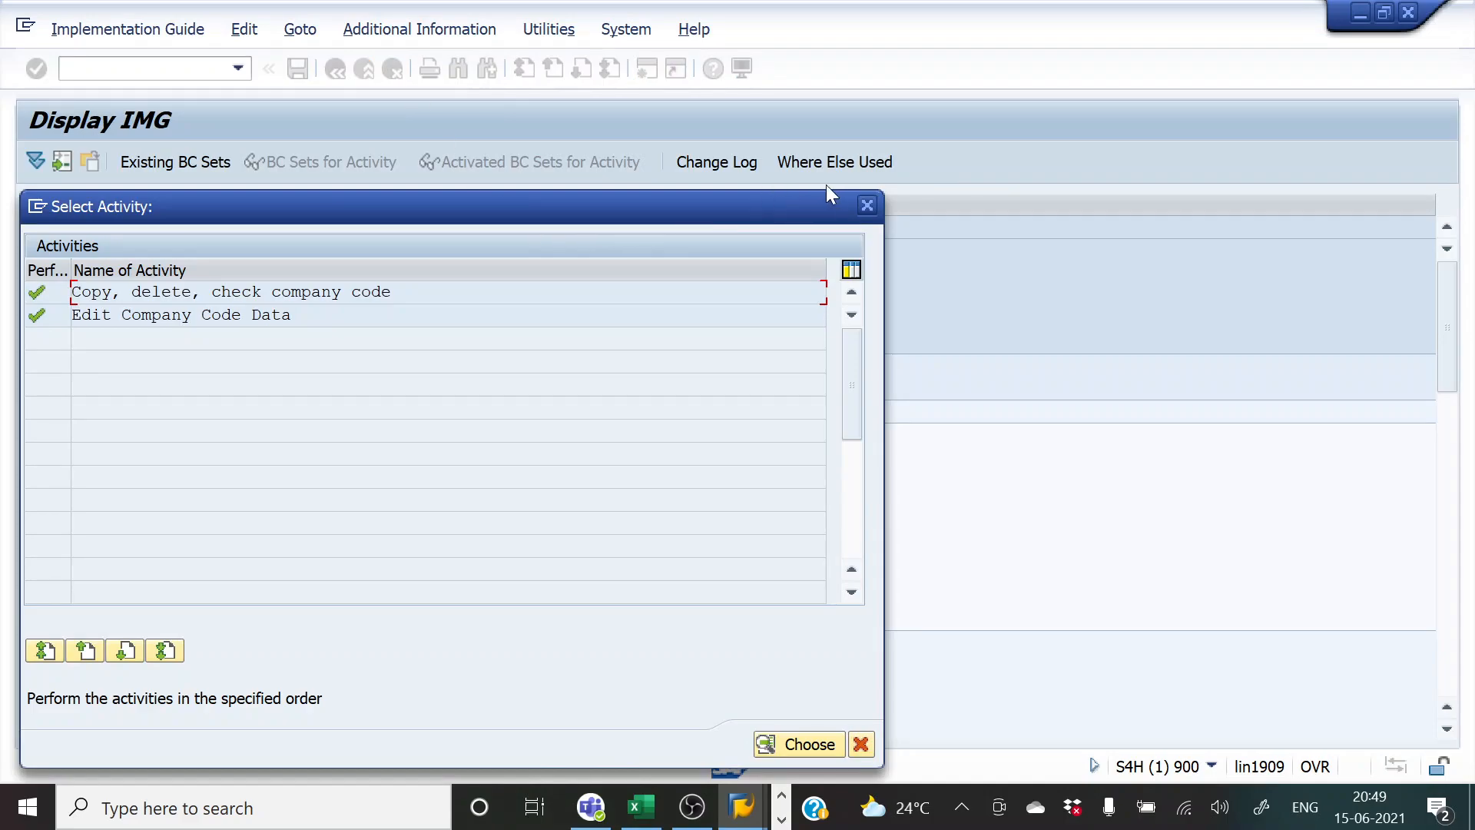
click(866, 204)
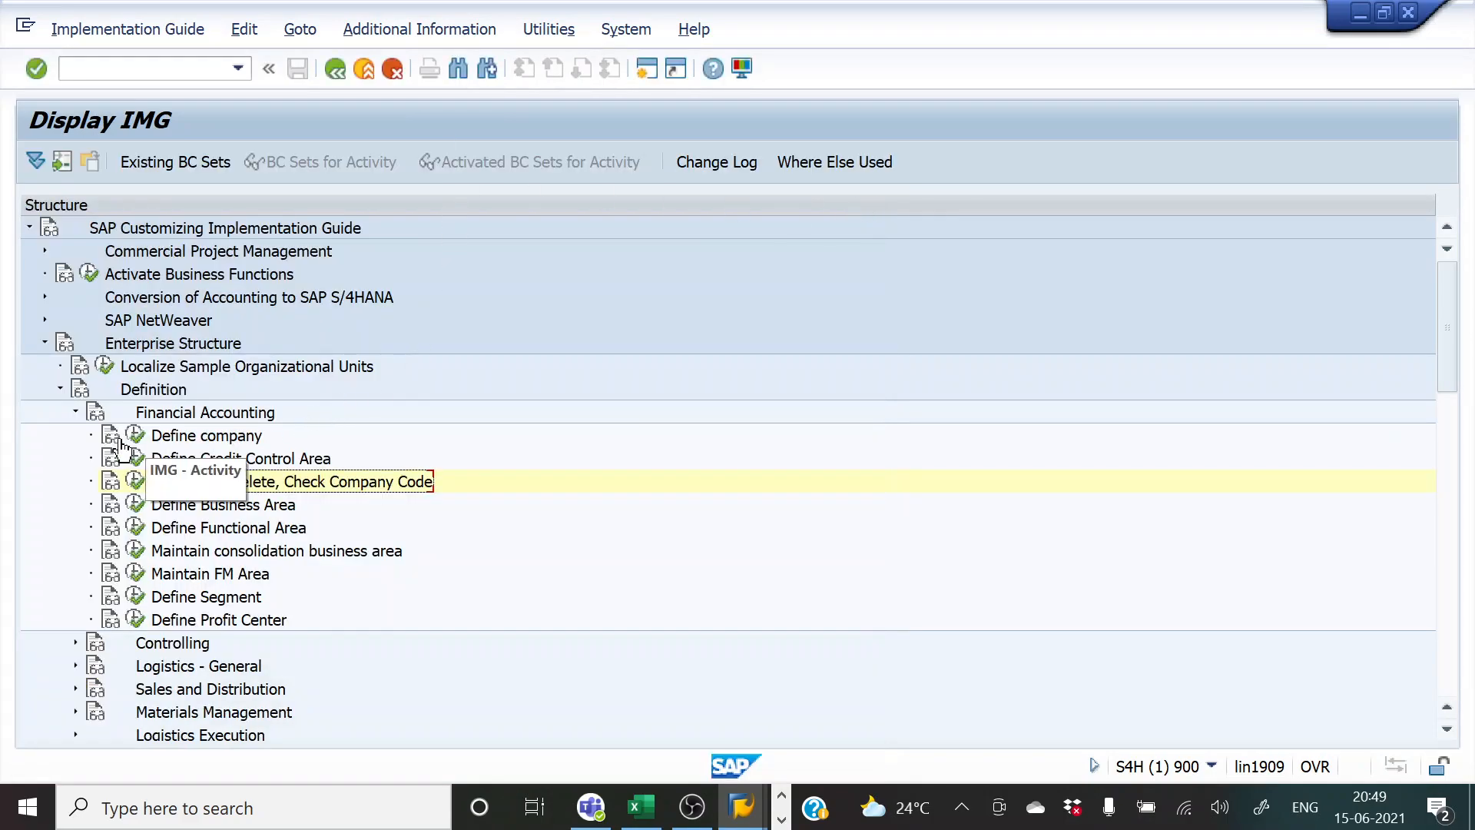
click(75, 411)
click(61, 389)
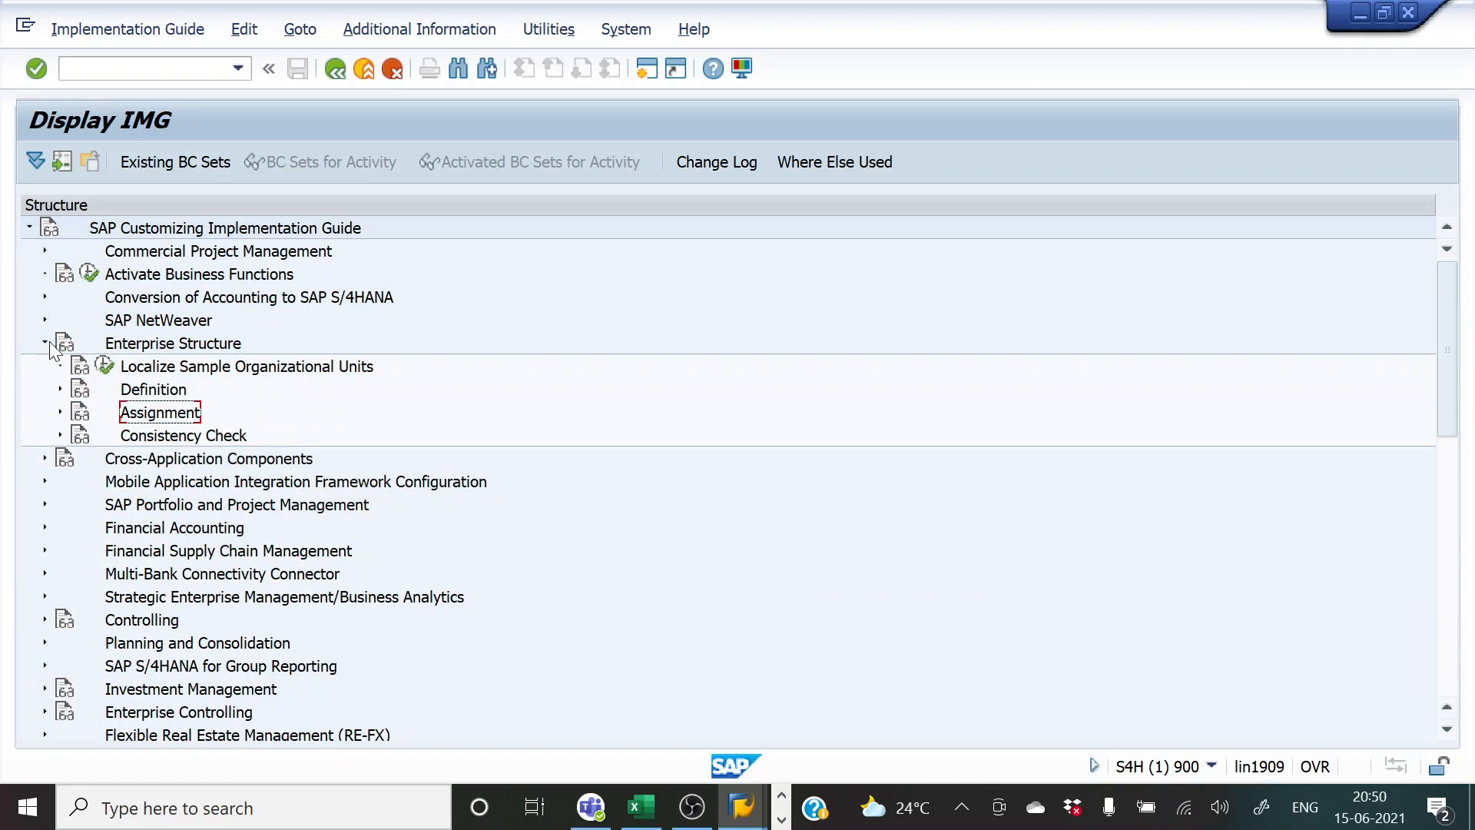
click(45, 342)
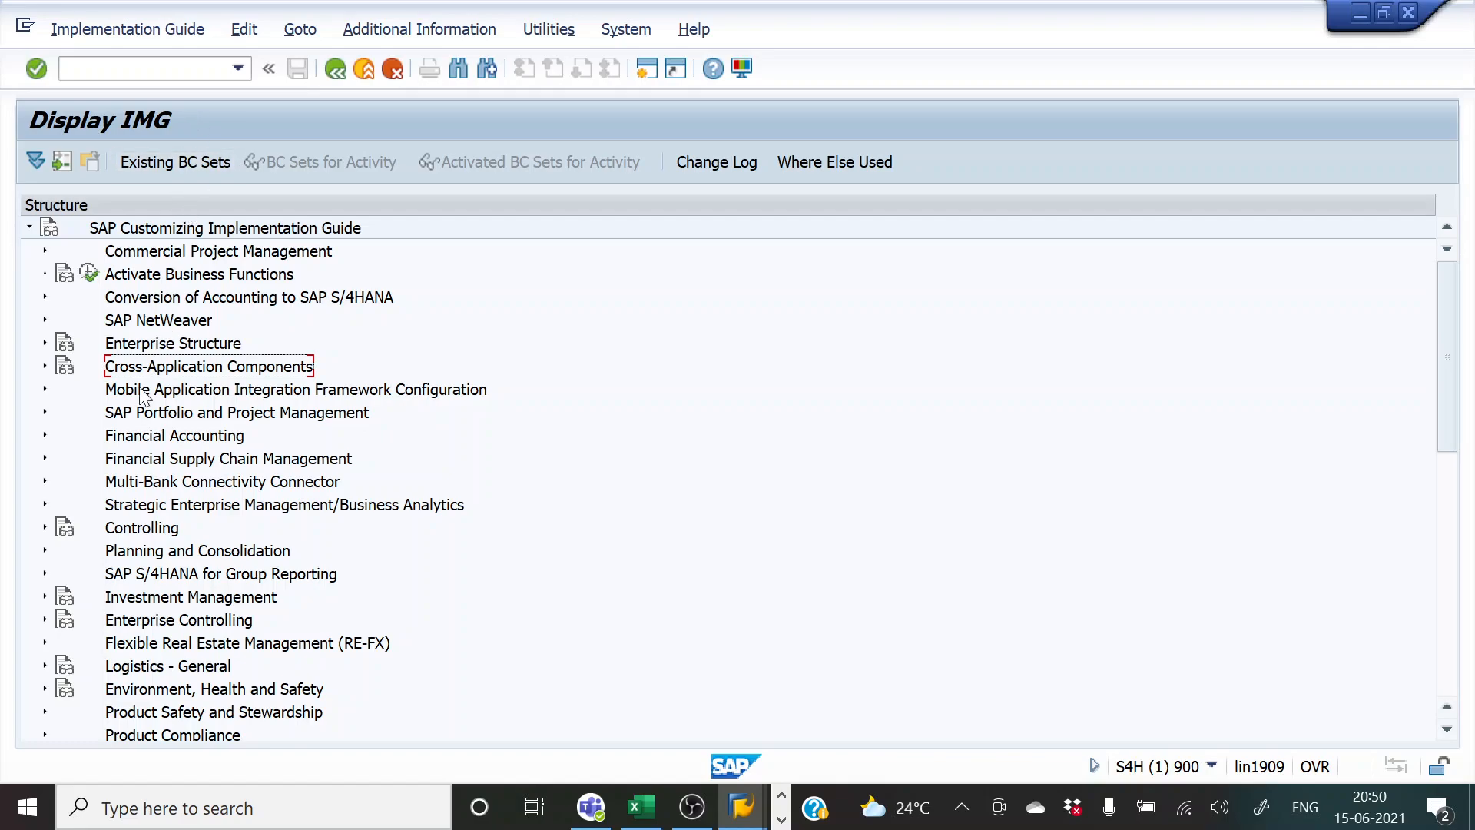
- Open the Enter Global Parameters activity under Financial Accounting, Financial Accounting Global Settings, Global Parameters for Company Code
click(44, 436)
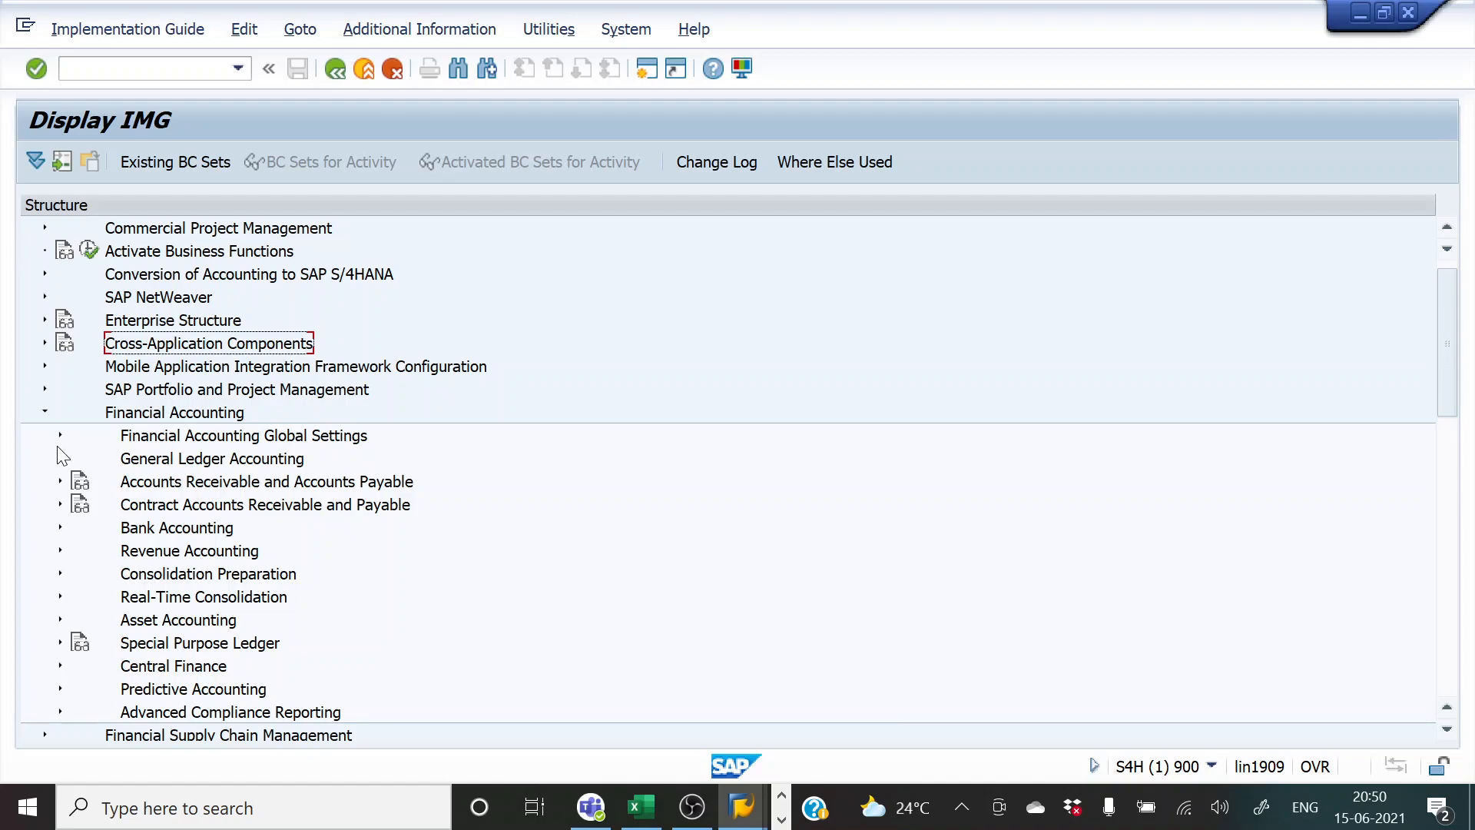
click(60, 435)
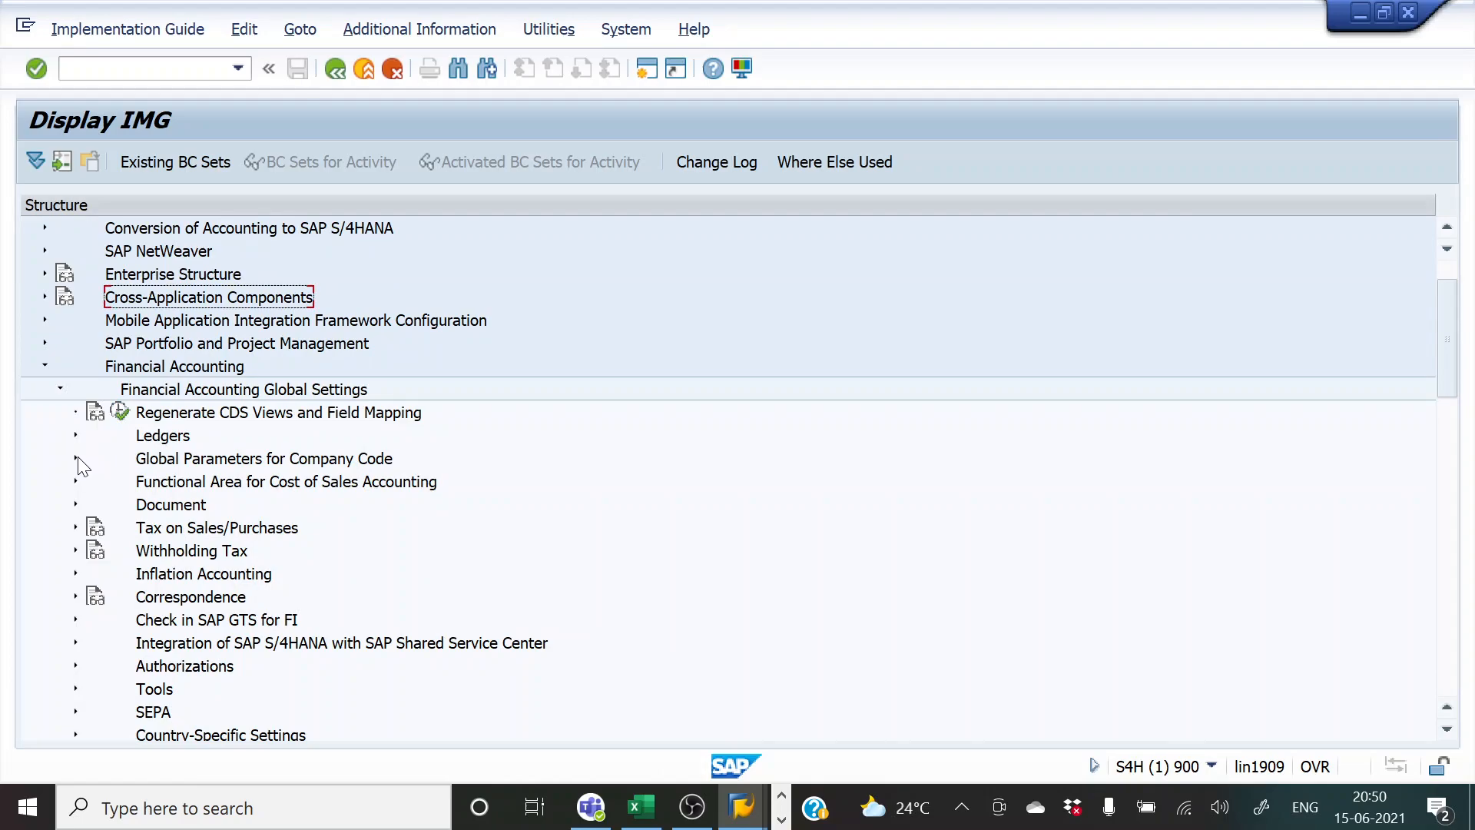
click(75, 458)
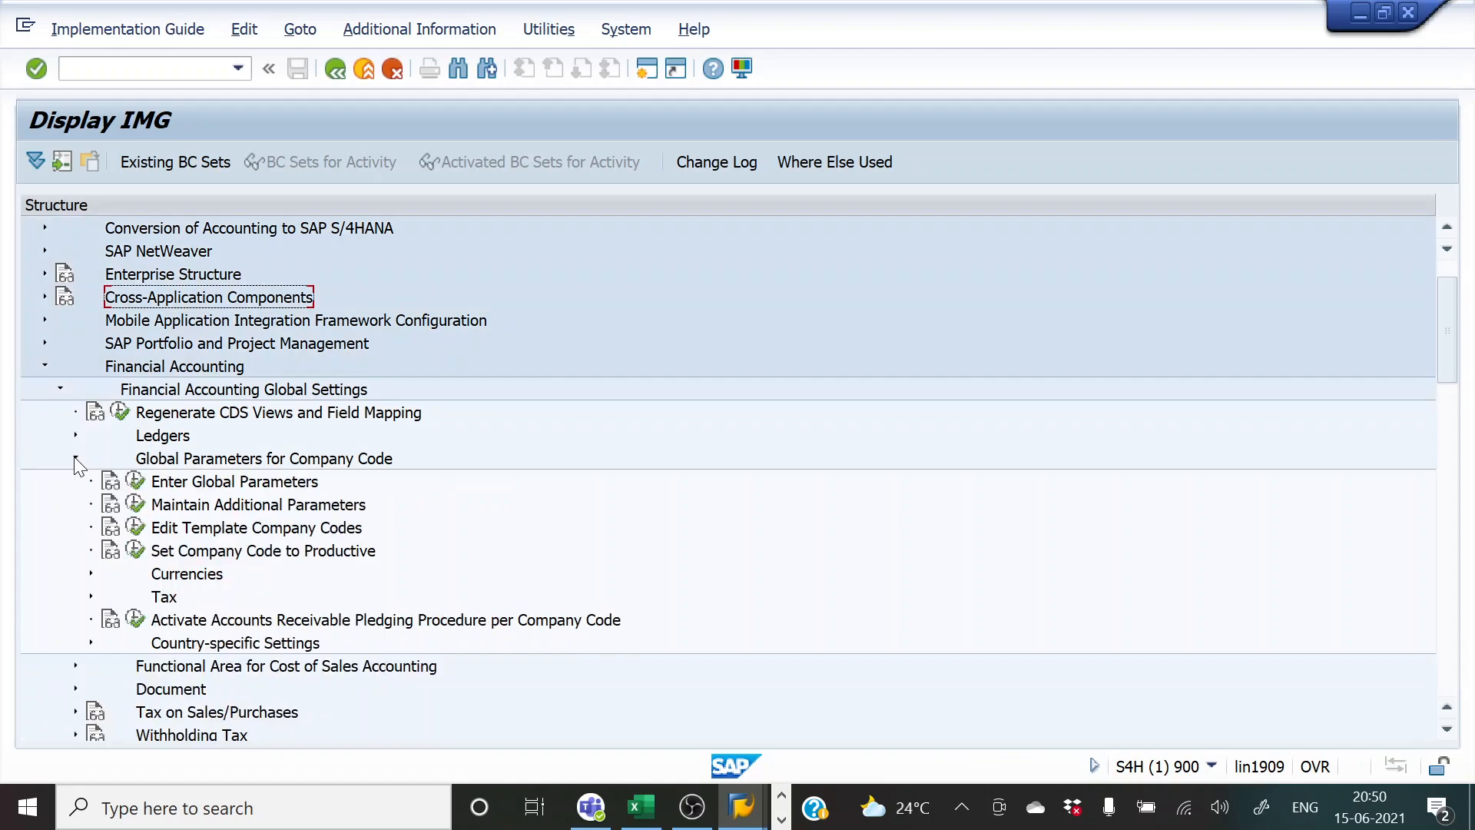
click(135, 482)
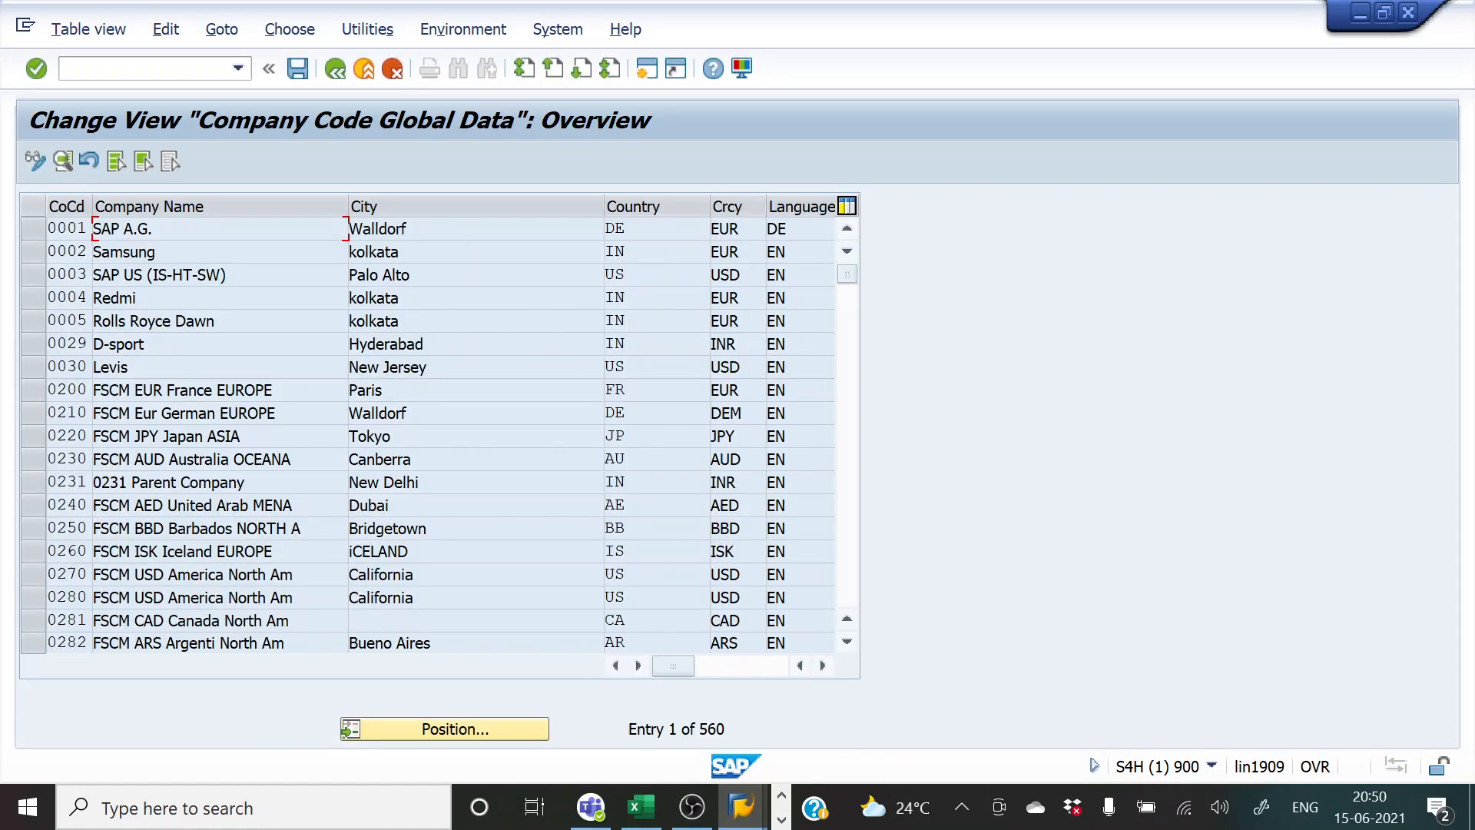
- Position the company code list at HKNM and open its global data details
click(432, 727)
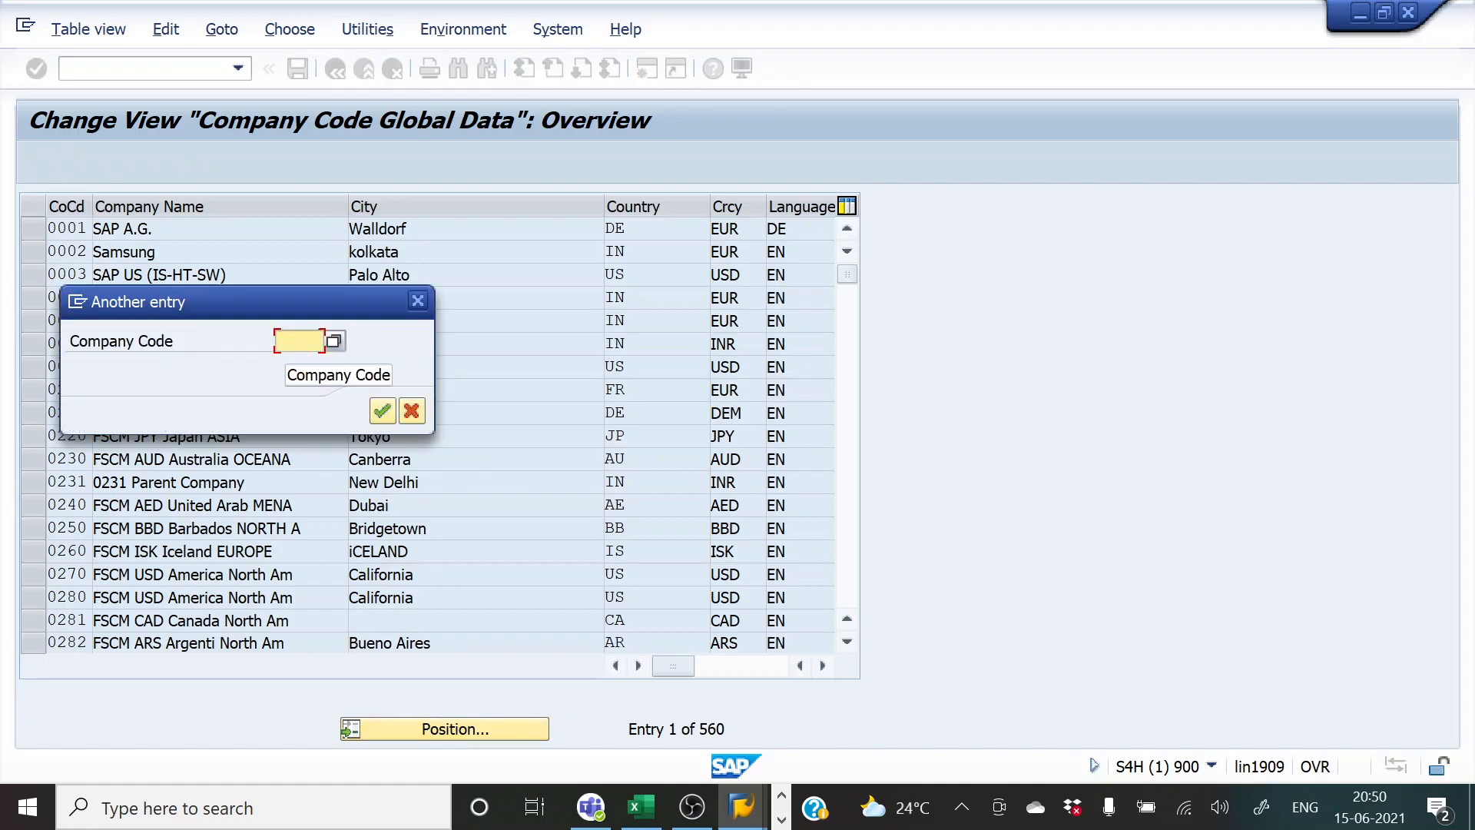
text(hknm)
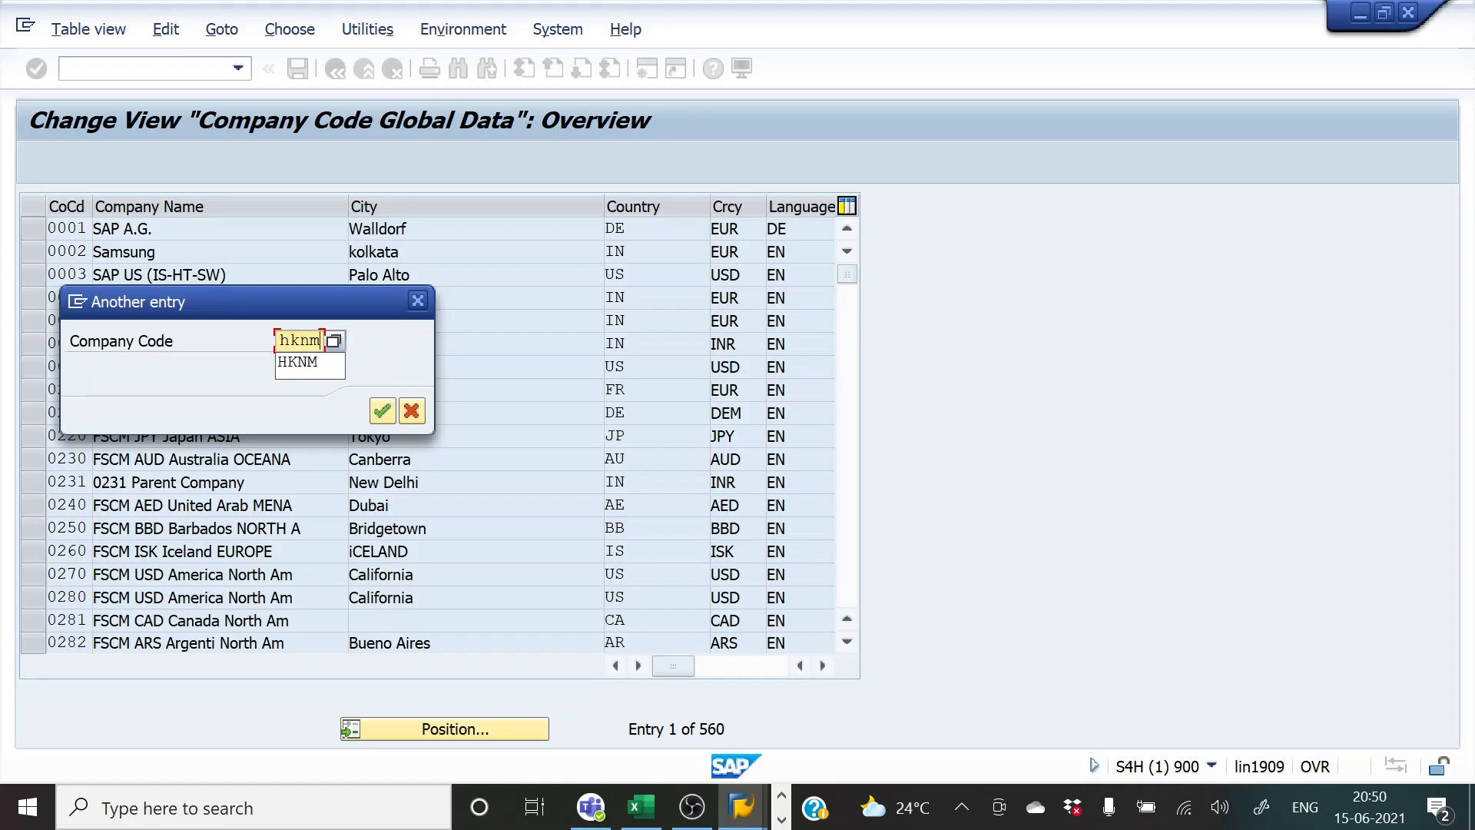
key(Return)
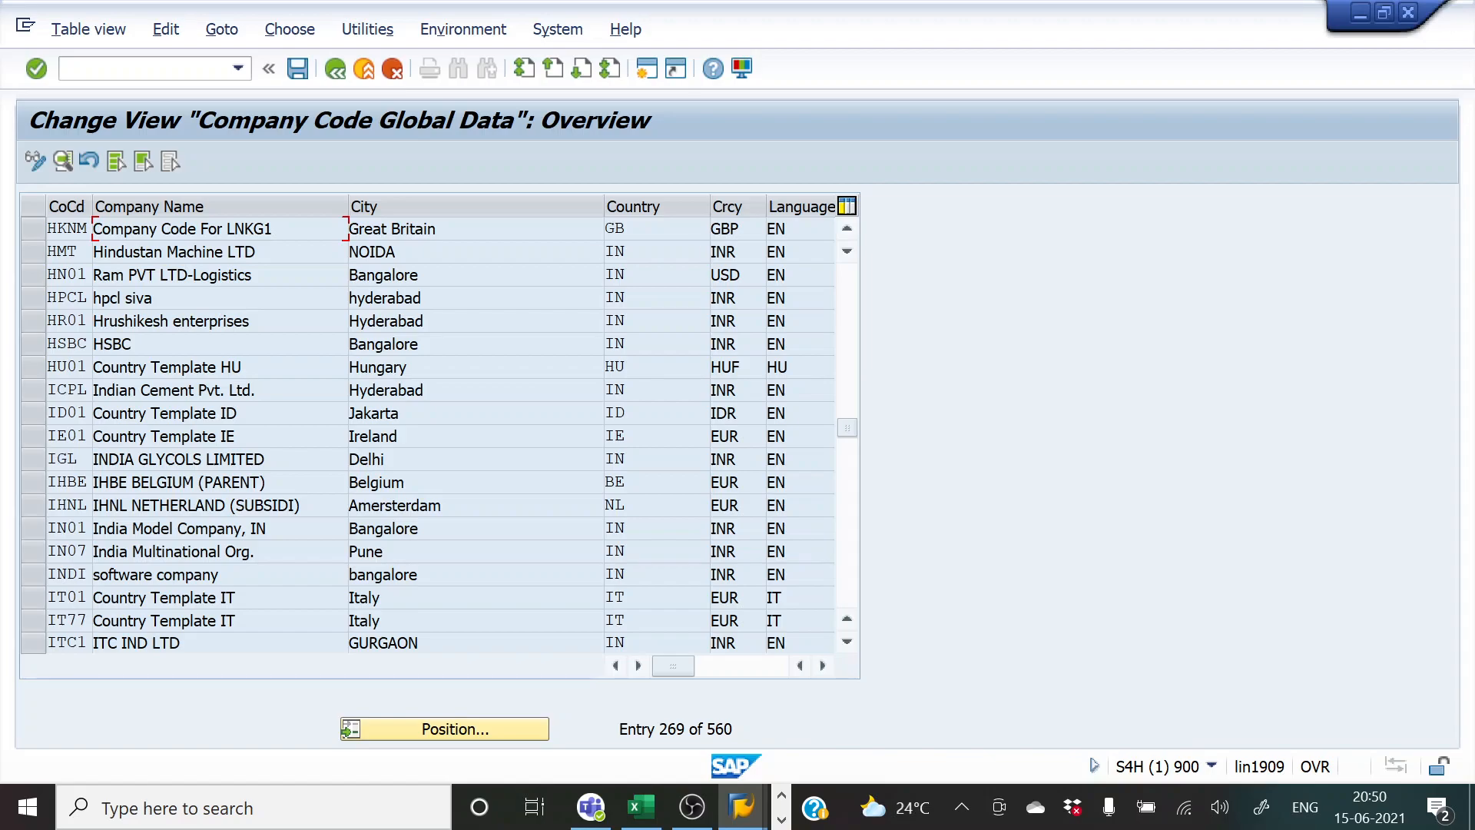
double_click(72, 229)
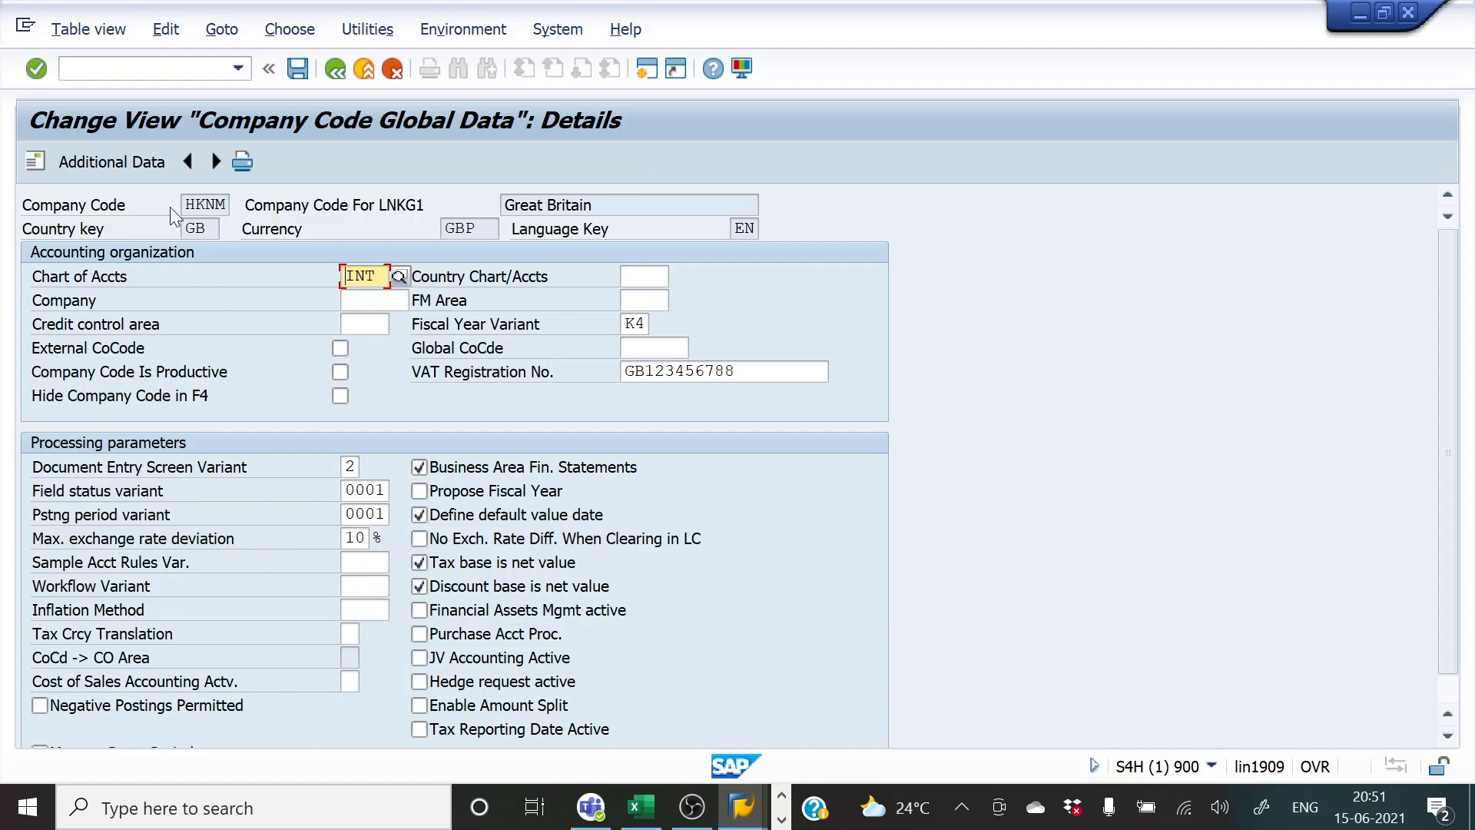
- Step to the next company code's global data and return to the implementation guide
click(216, 163)
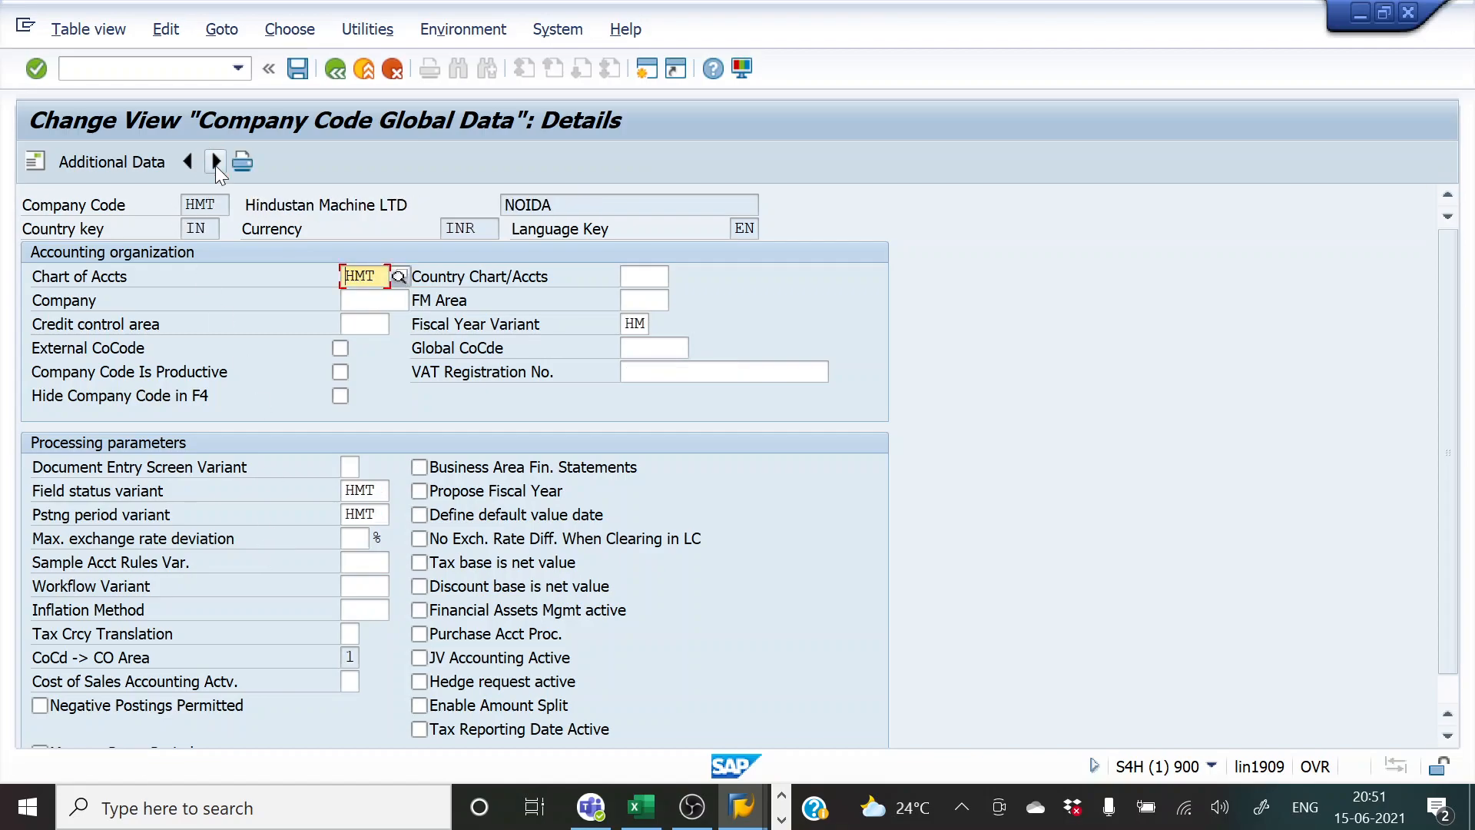
click(401, 73)
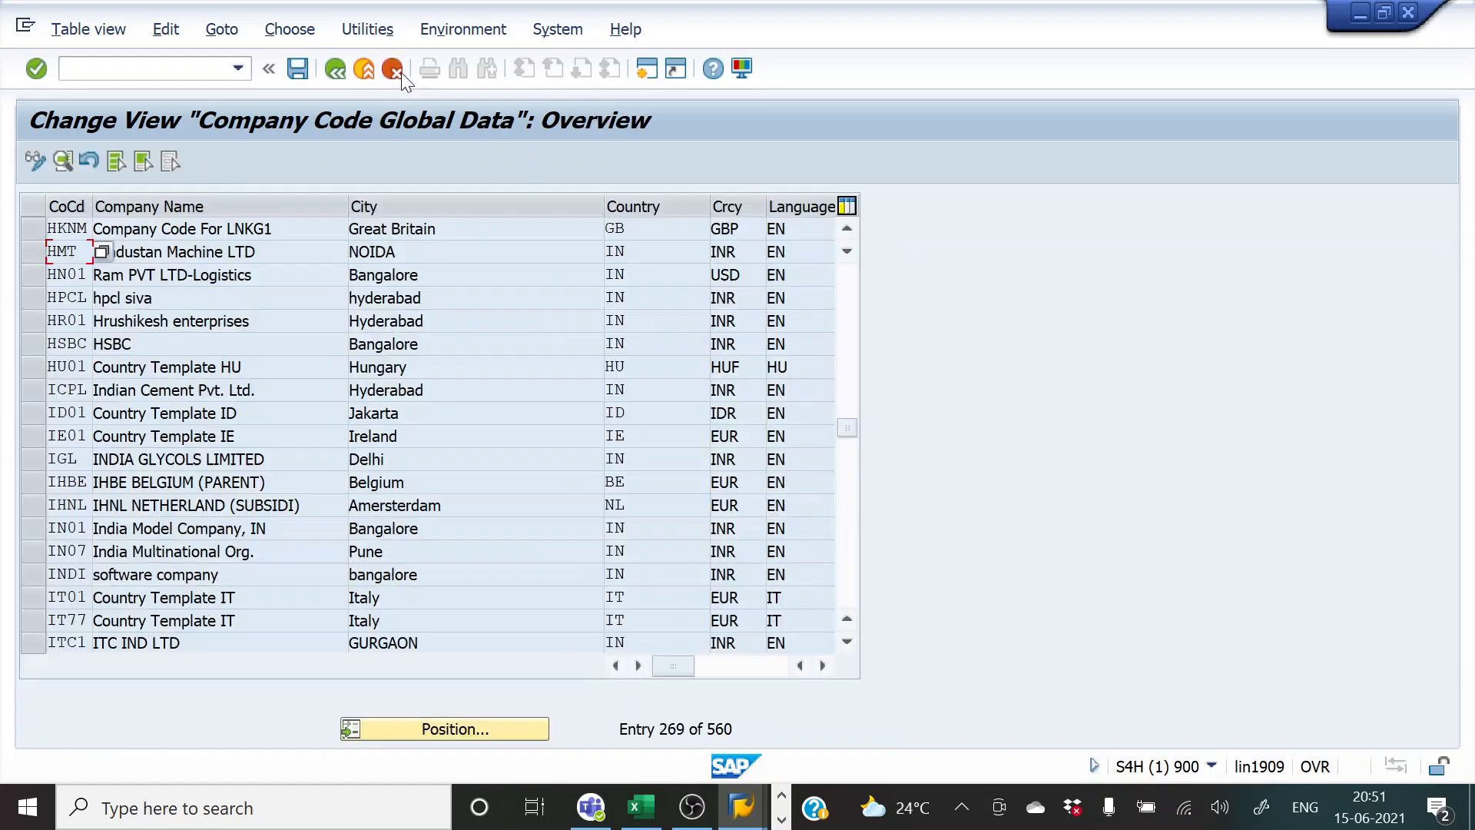
click(333, 75)
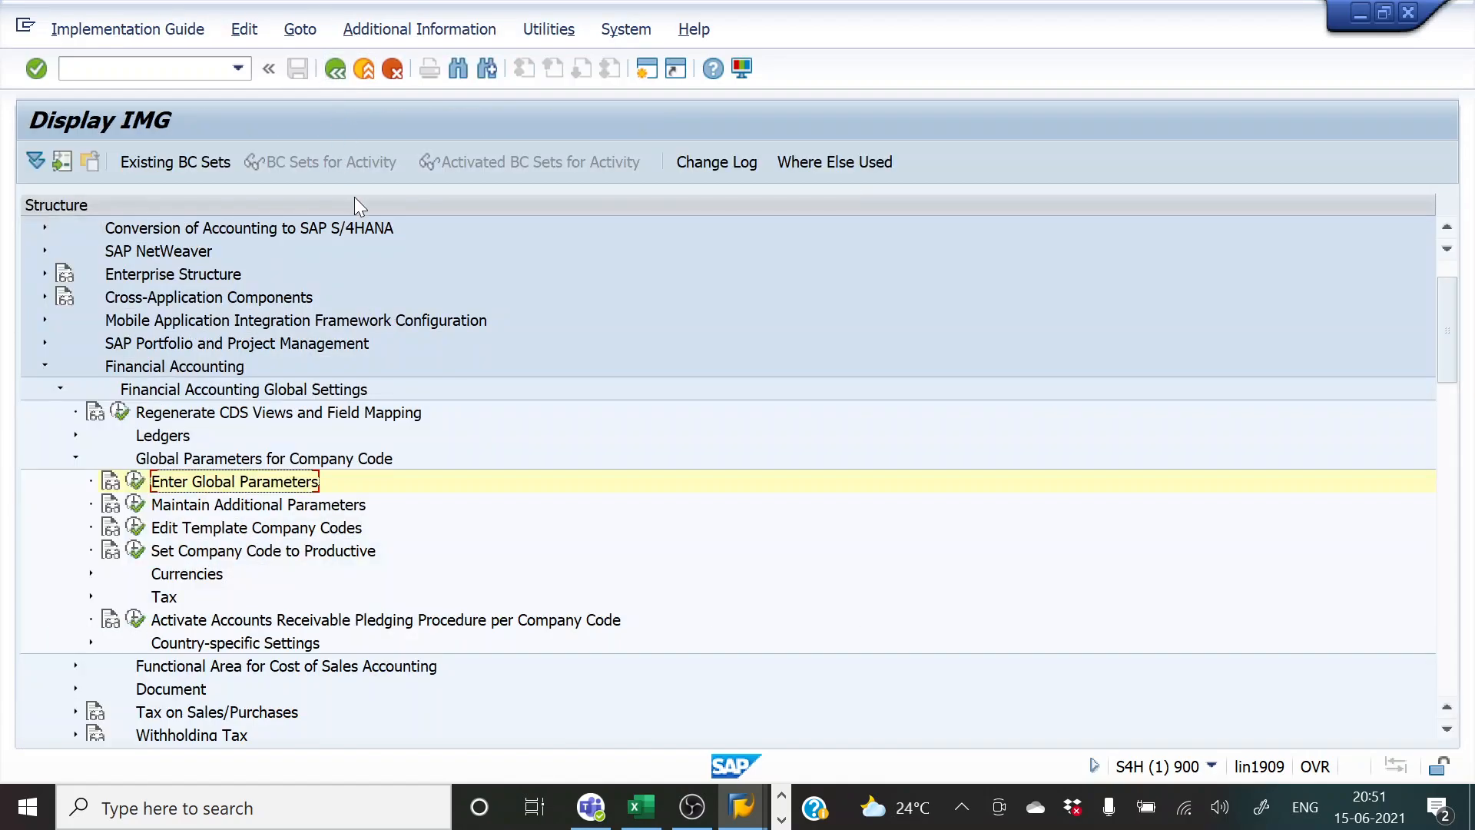
- Collapse the Global Parameters for Company Code, Financial Accounting Global Settings and Financial Accounting nodes
click(76, 462)
click(76, 461)
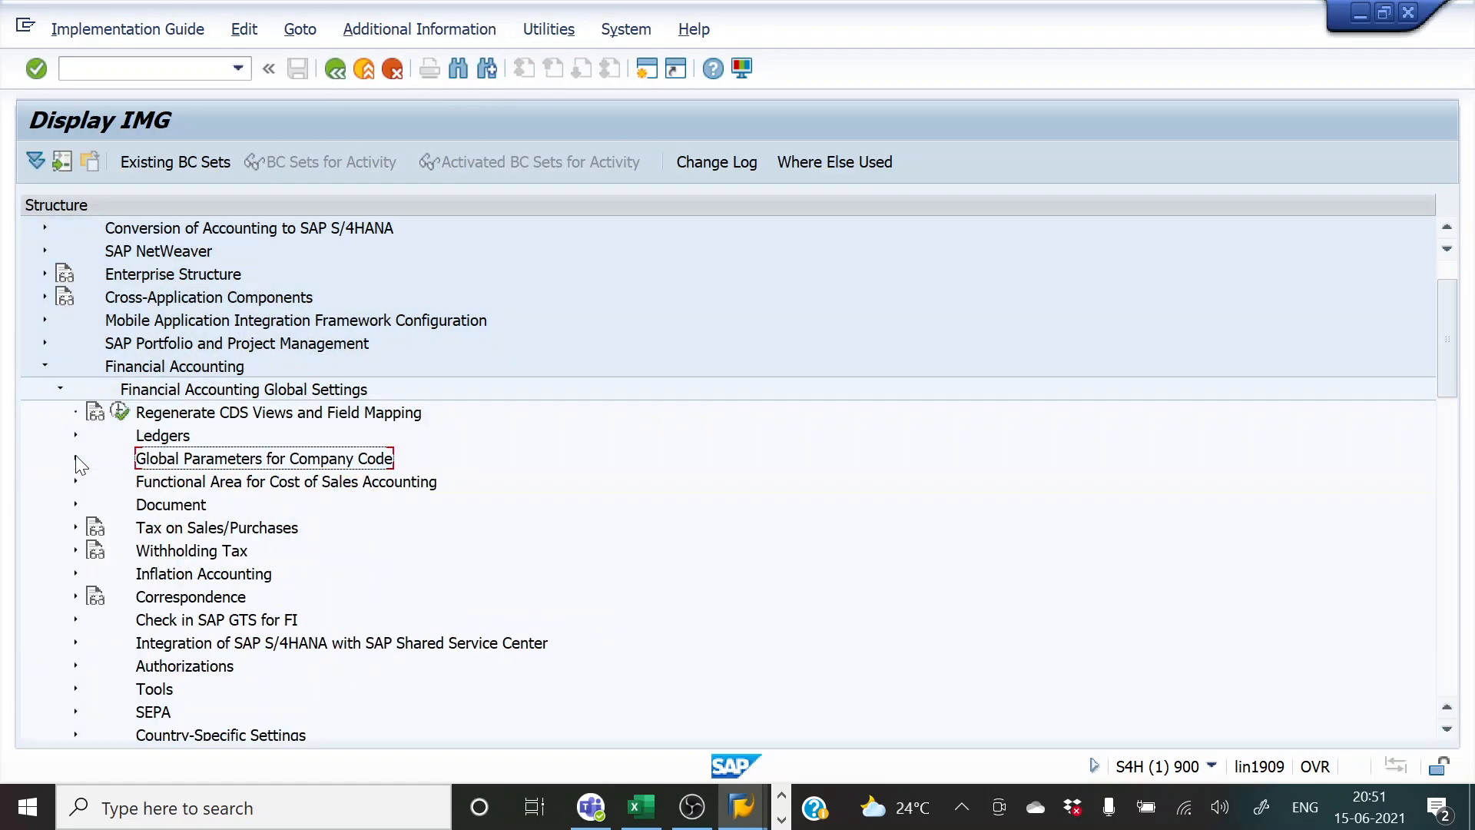
click(60, 388)
click(44, 364)
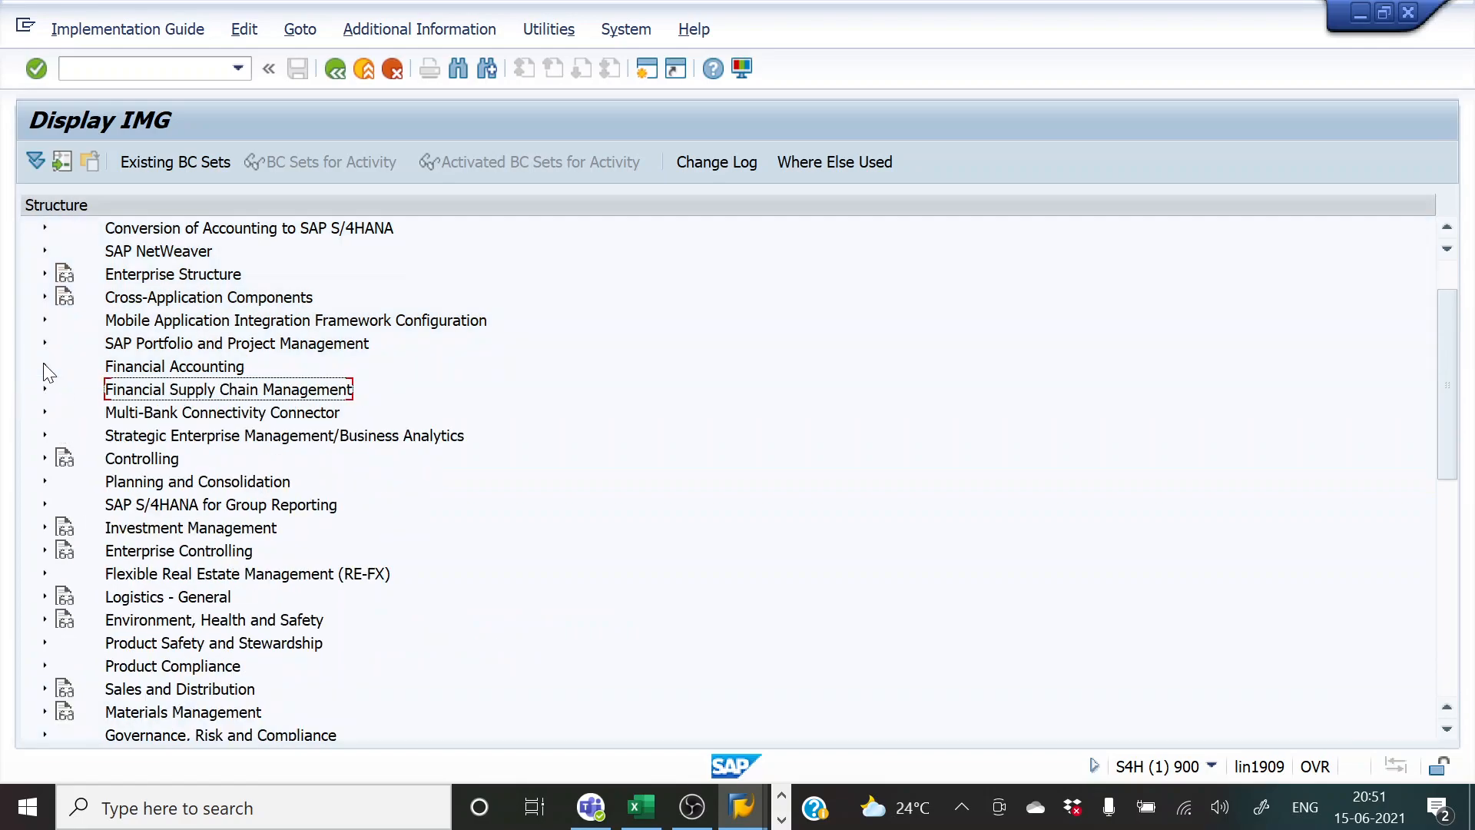
- Switch to Excel and look up the transaction code for Creation of Business Area in the Ready Reckoner sheet
key(alt+Tab)
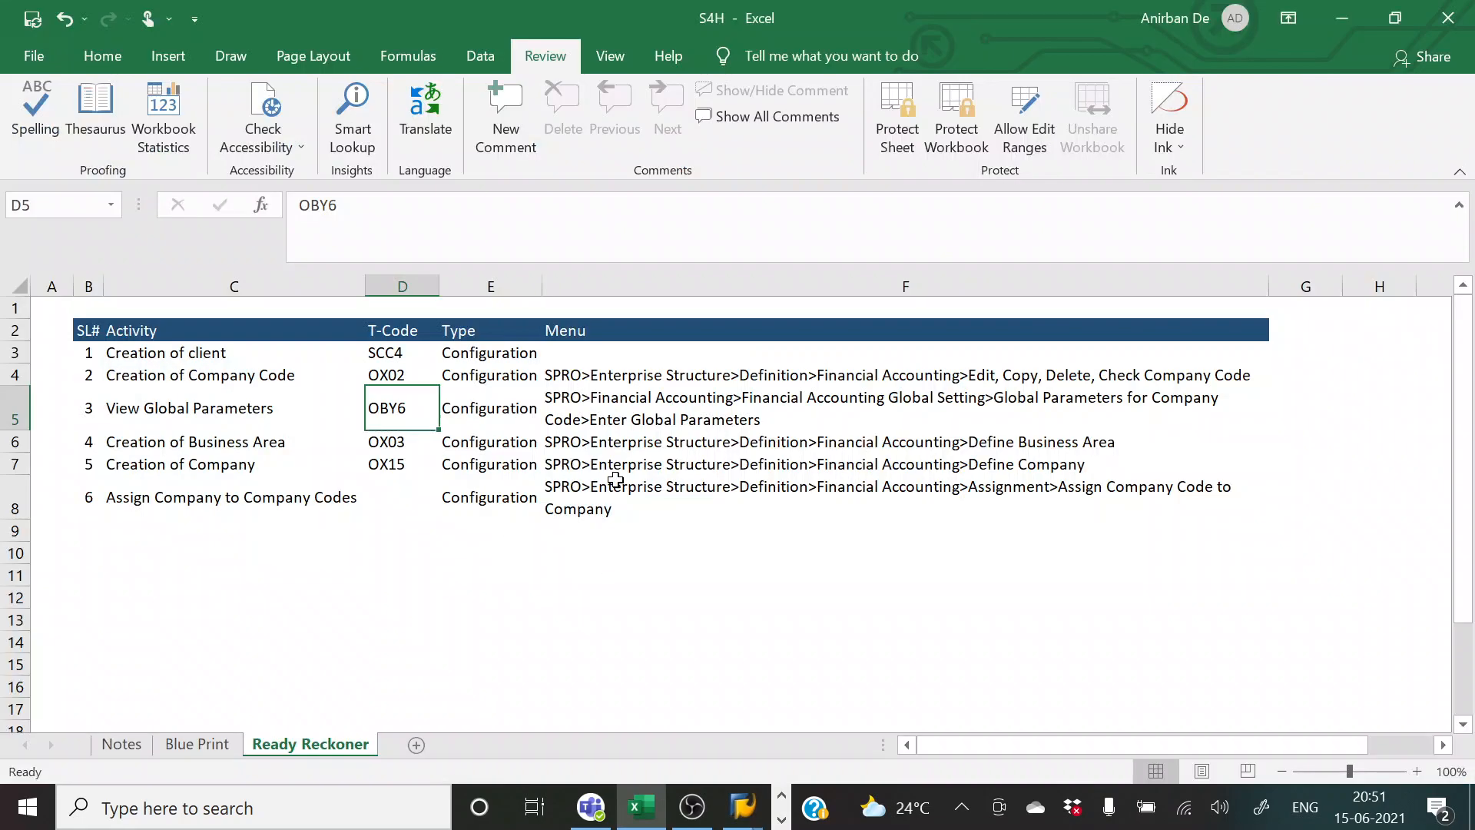
click(165, 439)
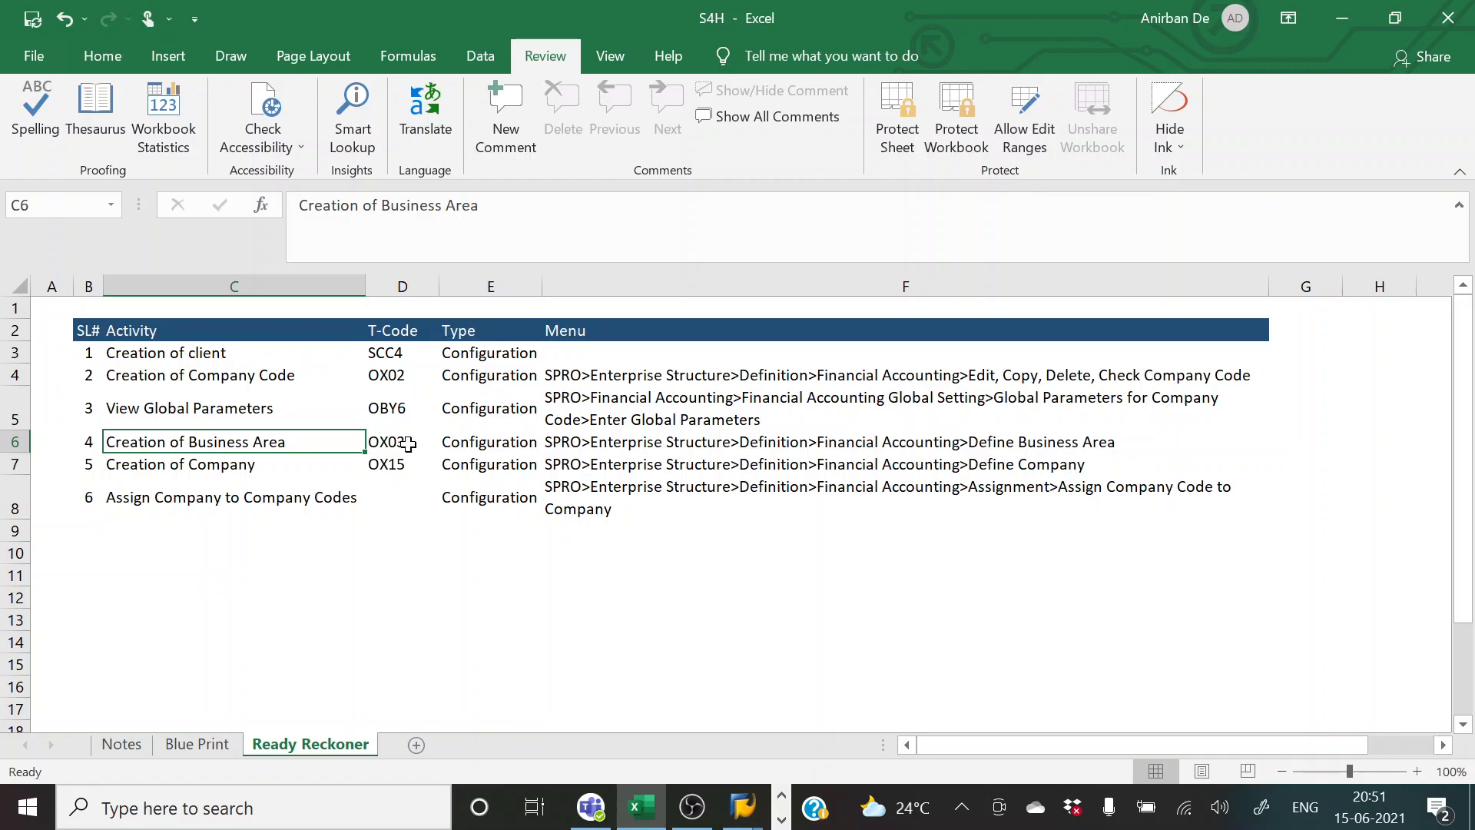
click(394, 439)
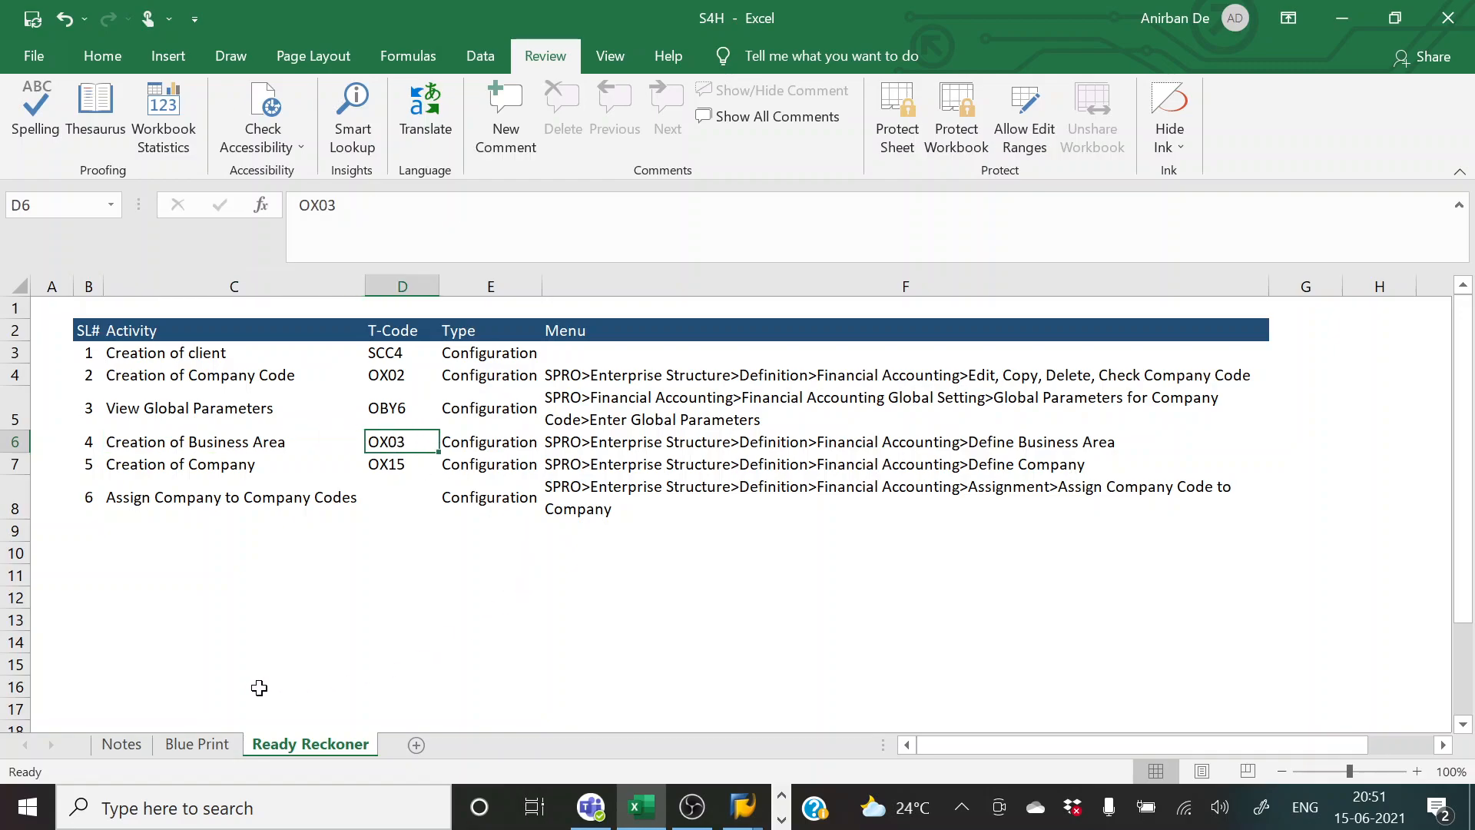
- Read the Business Area section of the Notes sheet
click(116, 745)
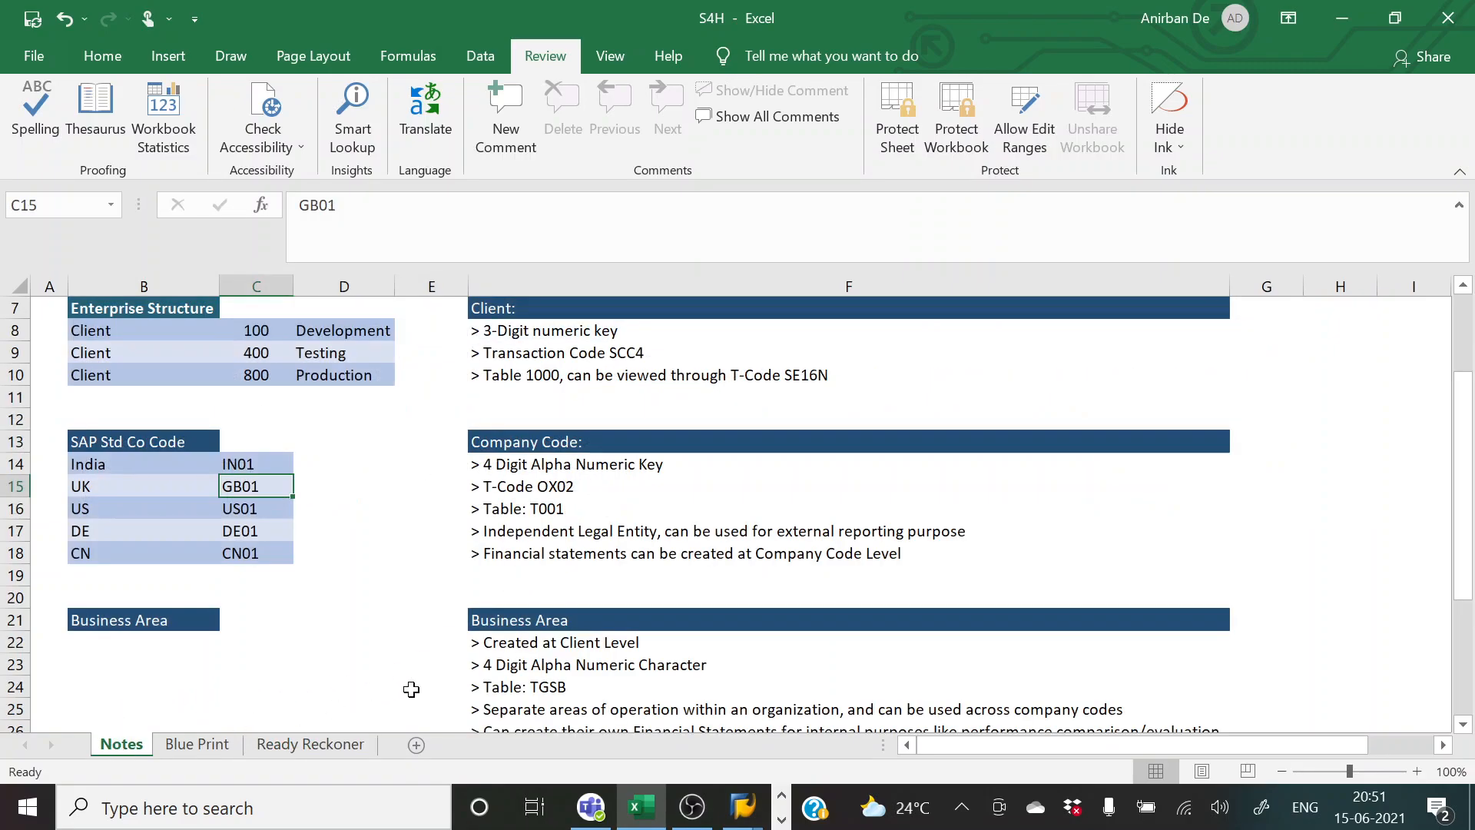
scroll(588, 623, down, 1)
scroll(589, 622, down, 1)
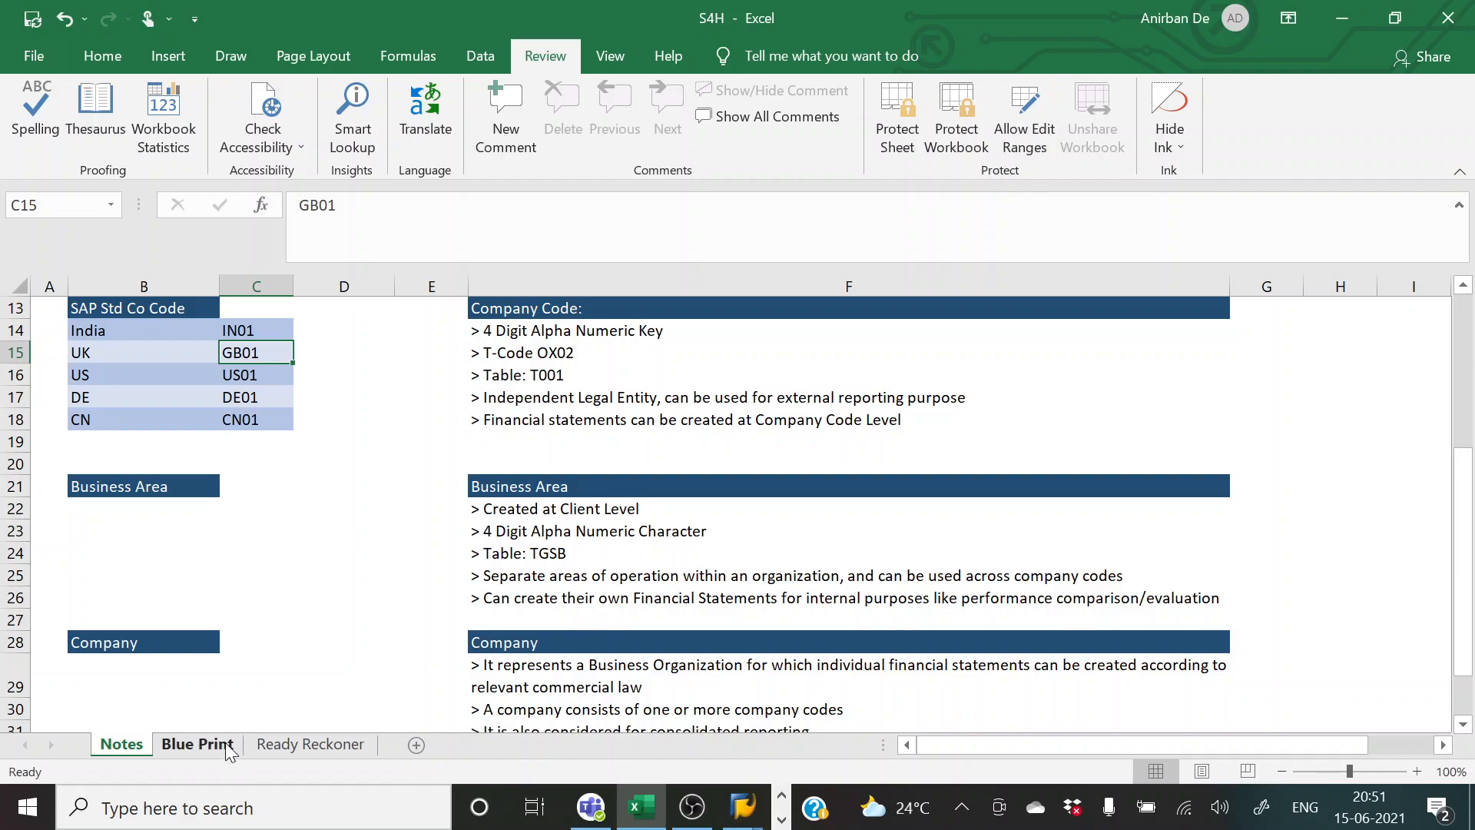
- Examine the codes and descriptions of Business Area 1 and Business Area 2 in the Blue Print sheet
click(198, 745)
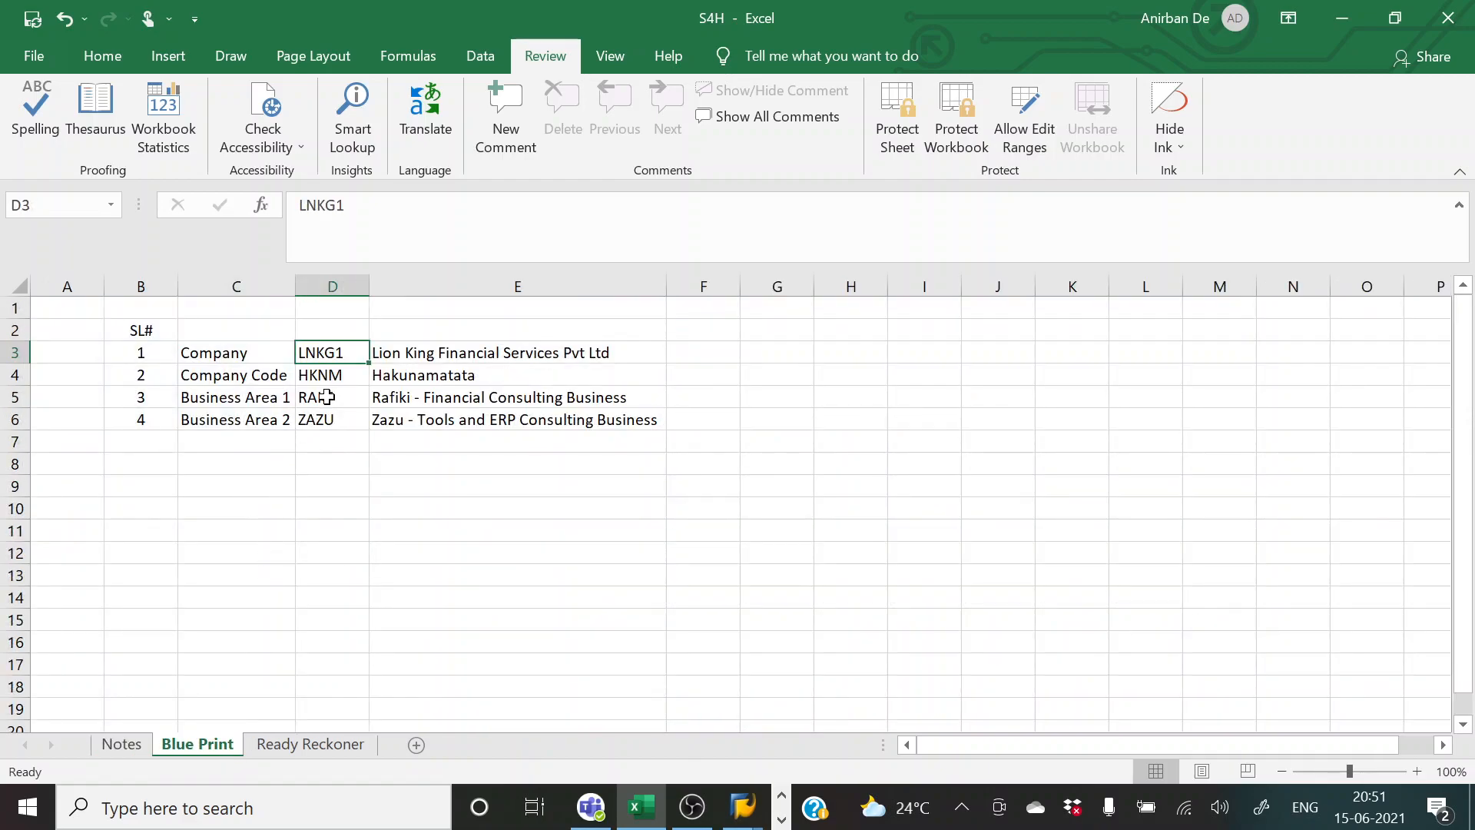
click(434, 398)
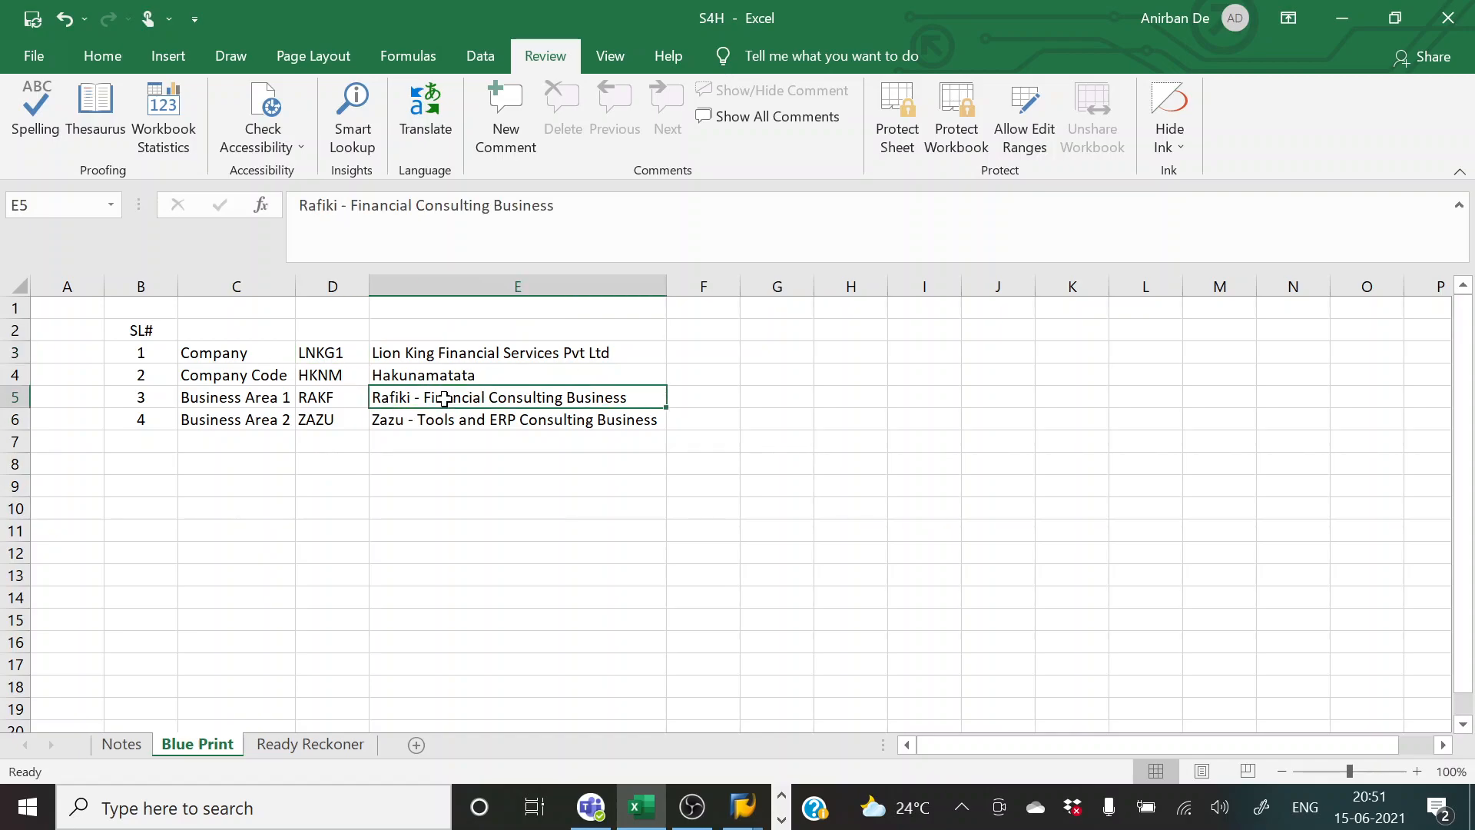
click(408, 420)
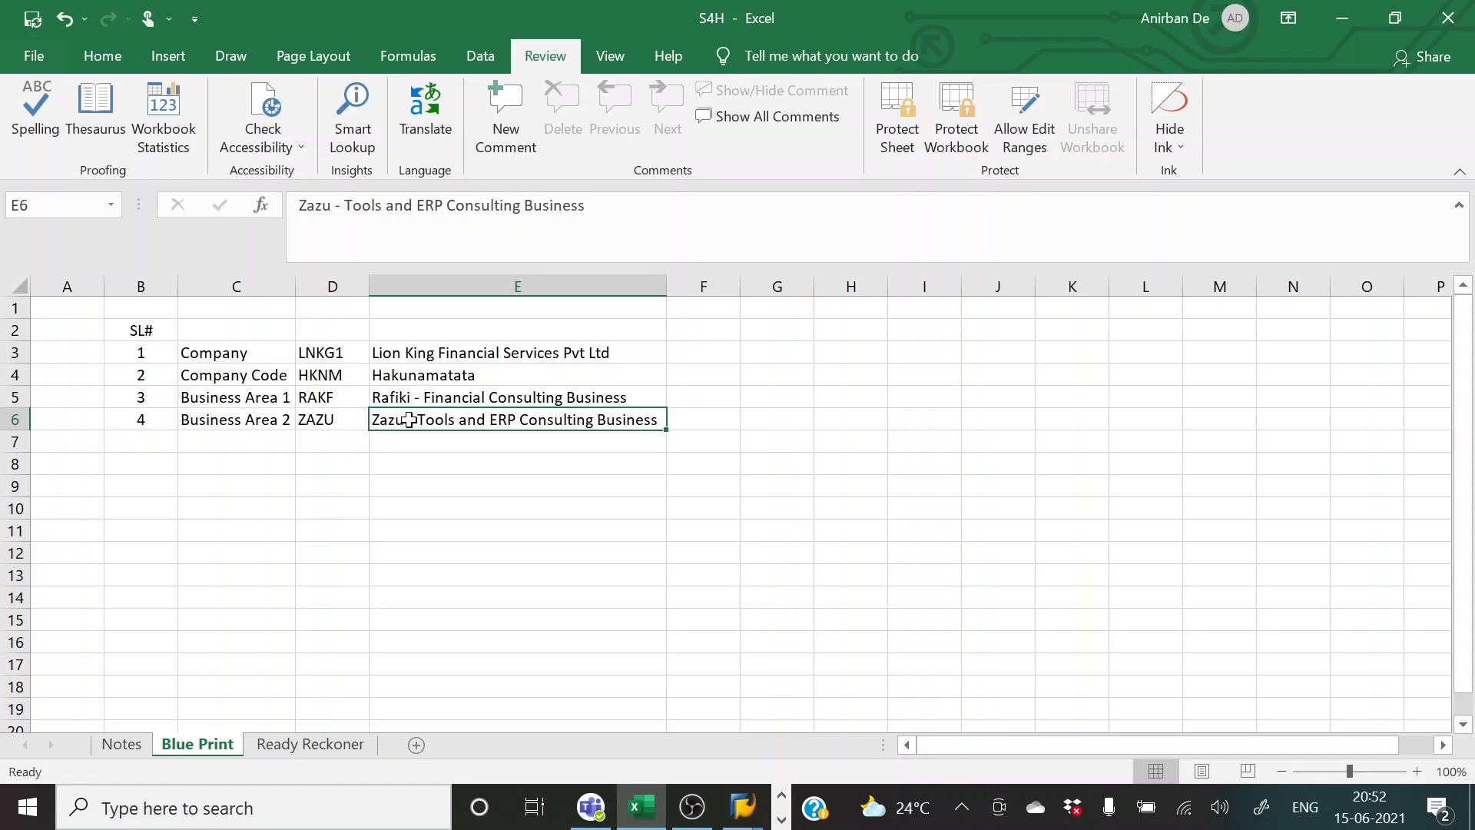
click(325, 396)
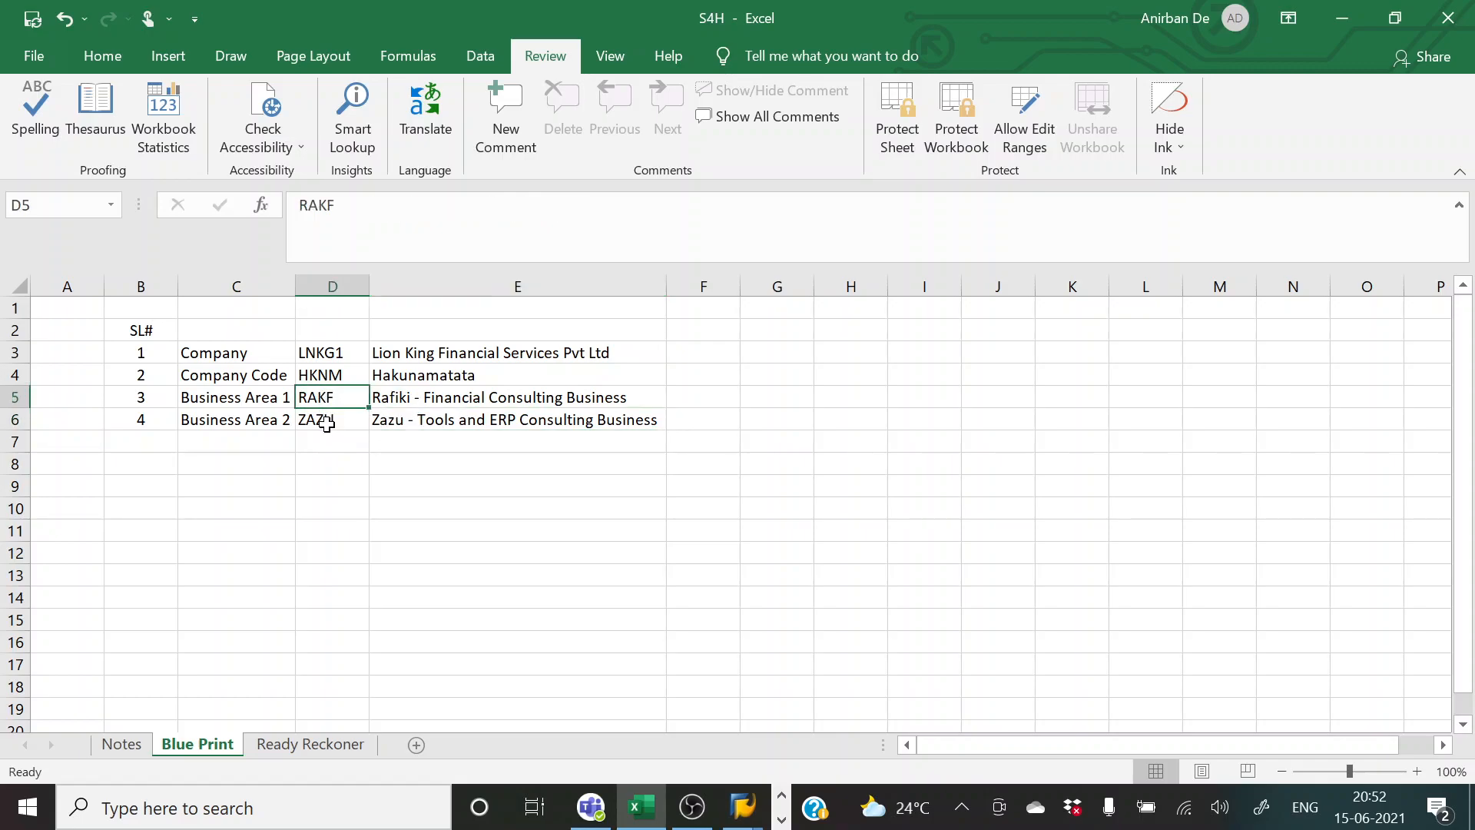
click(326, 422)
click(331, 397)
click(343, 421)
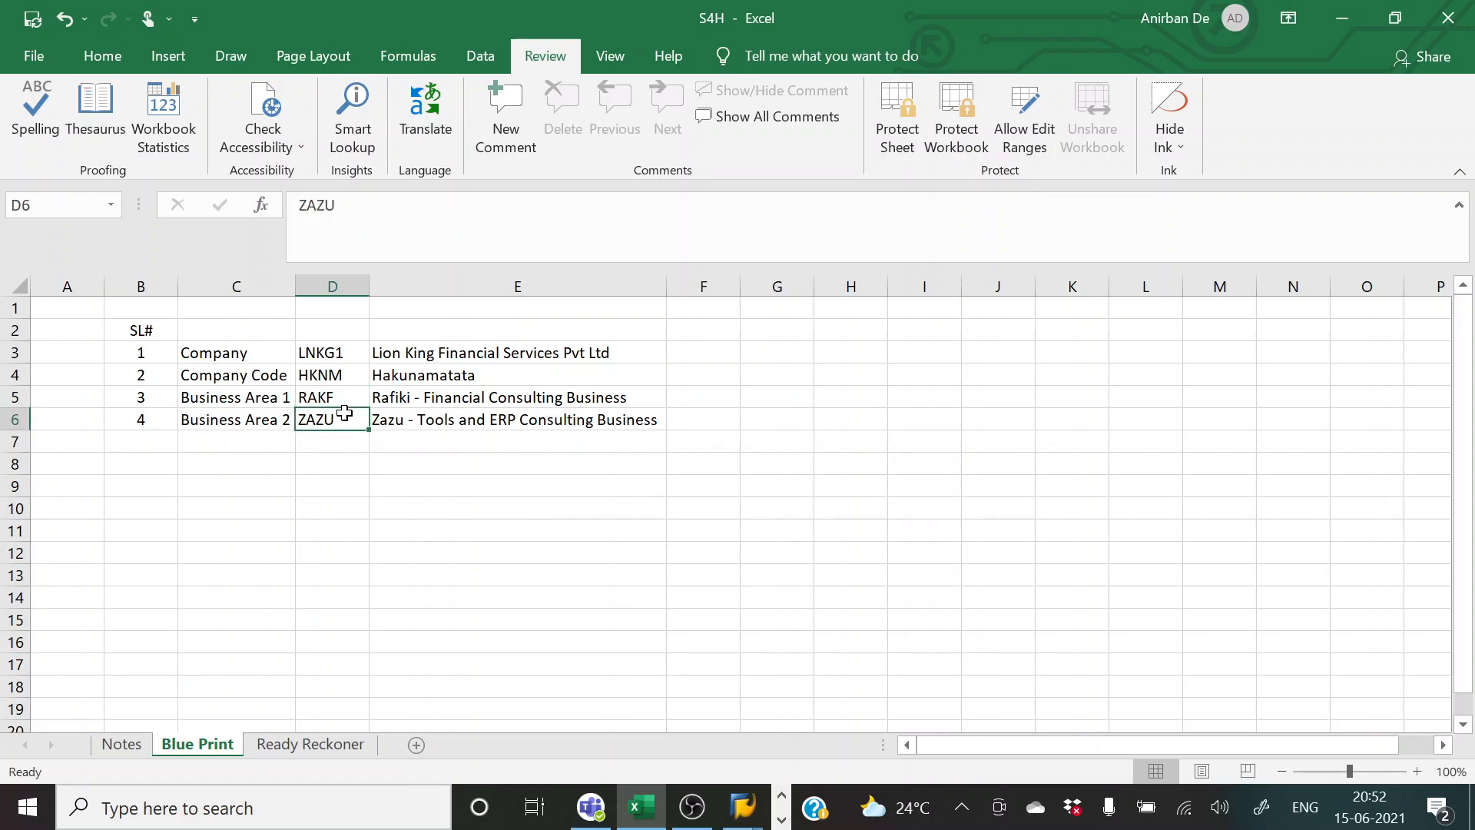
click(336, 398)
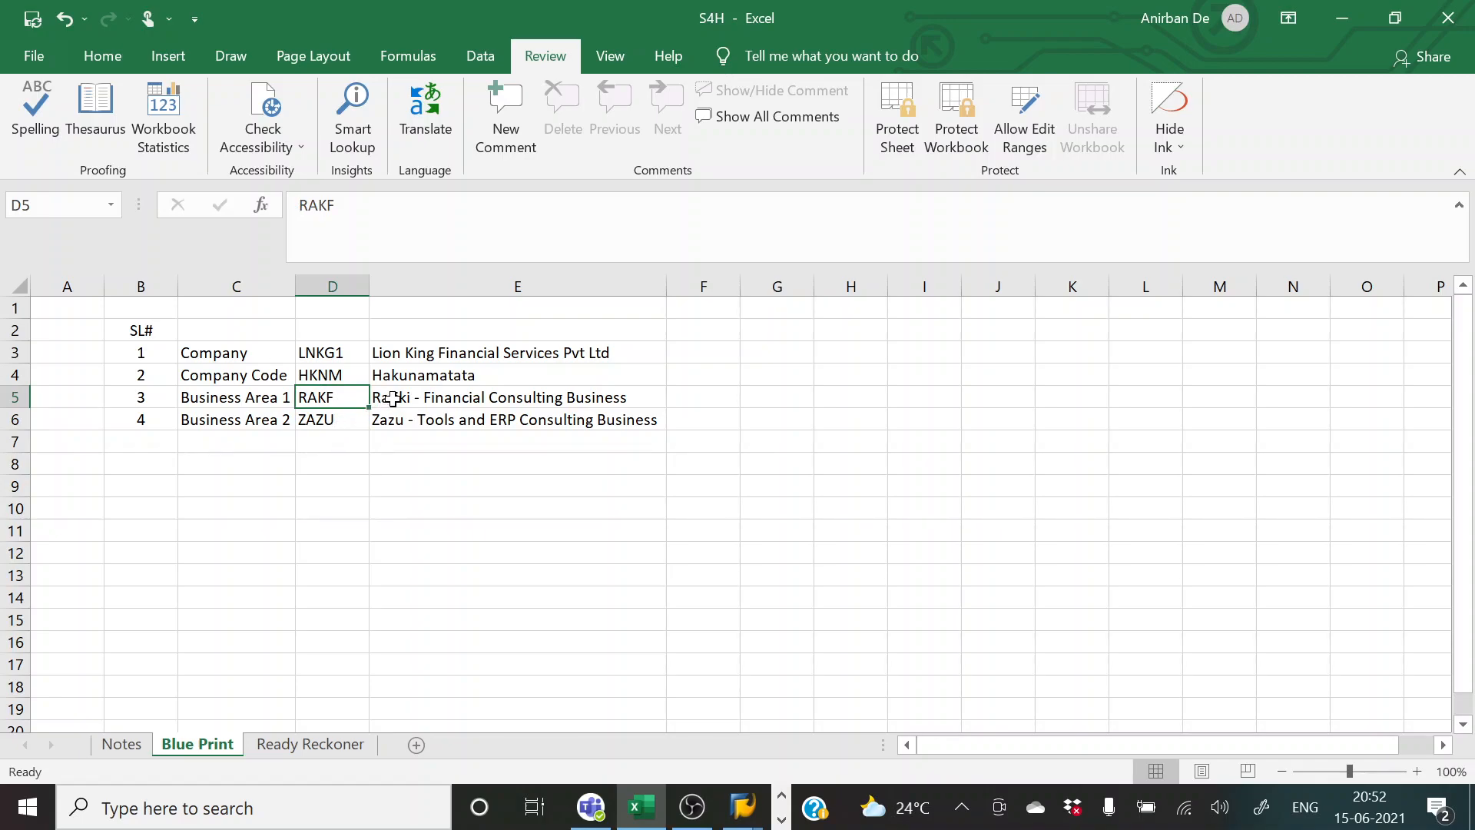
click(393, 399)
click(318, 399)
click(321, 419)
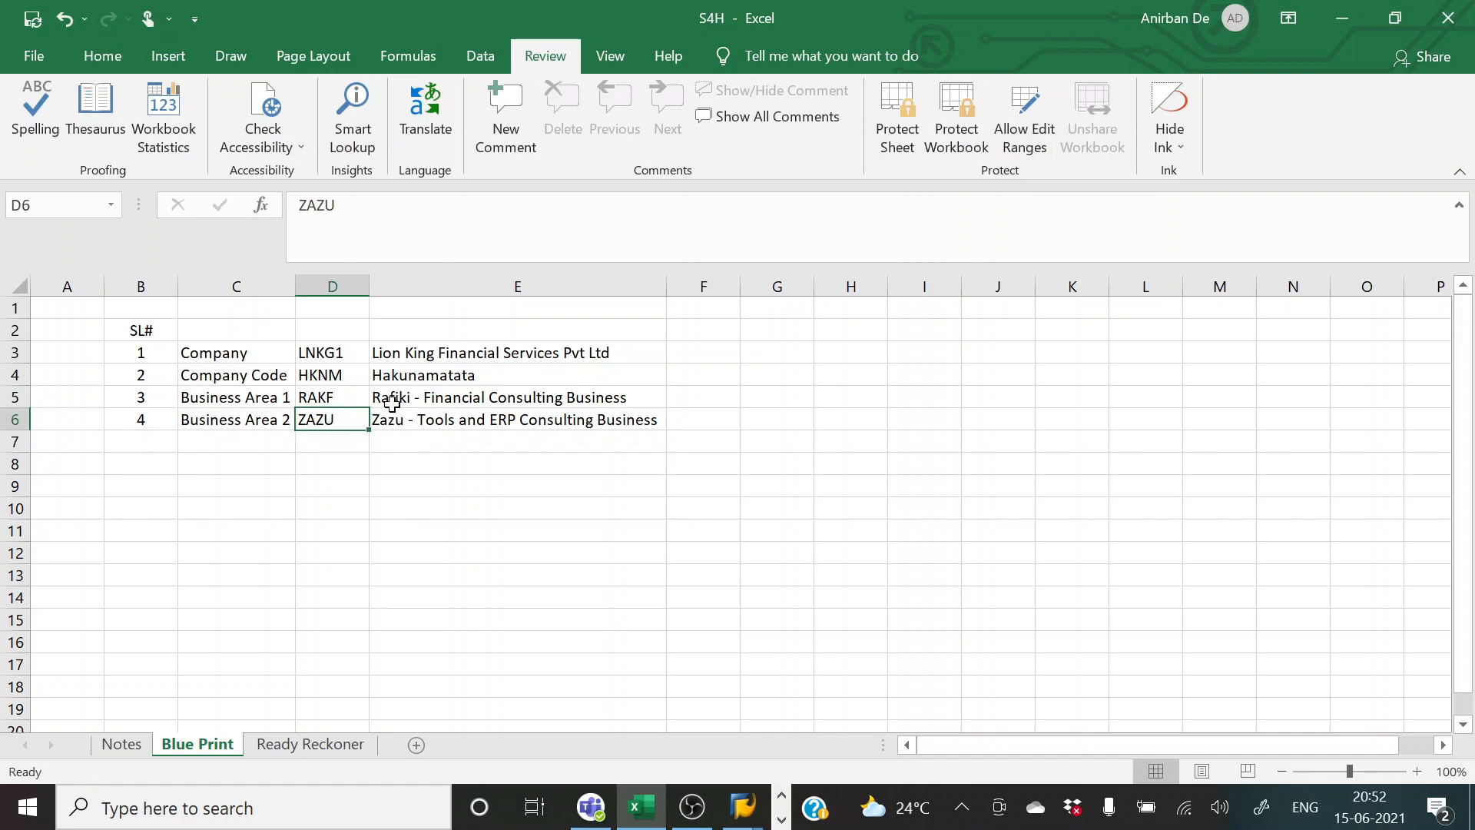
click(392, 402)
click(314, 400)
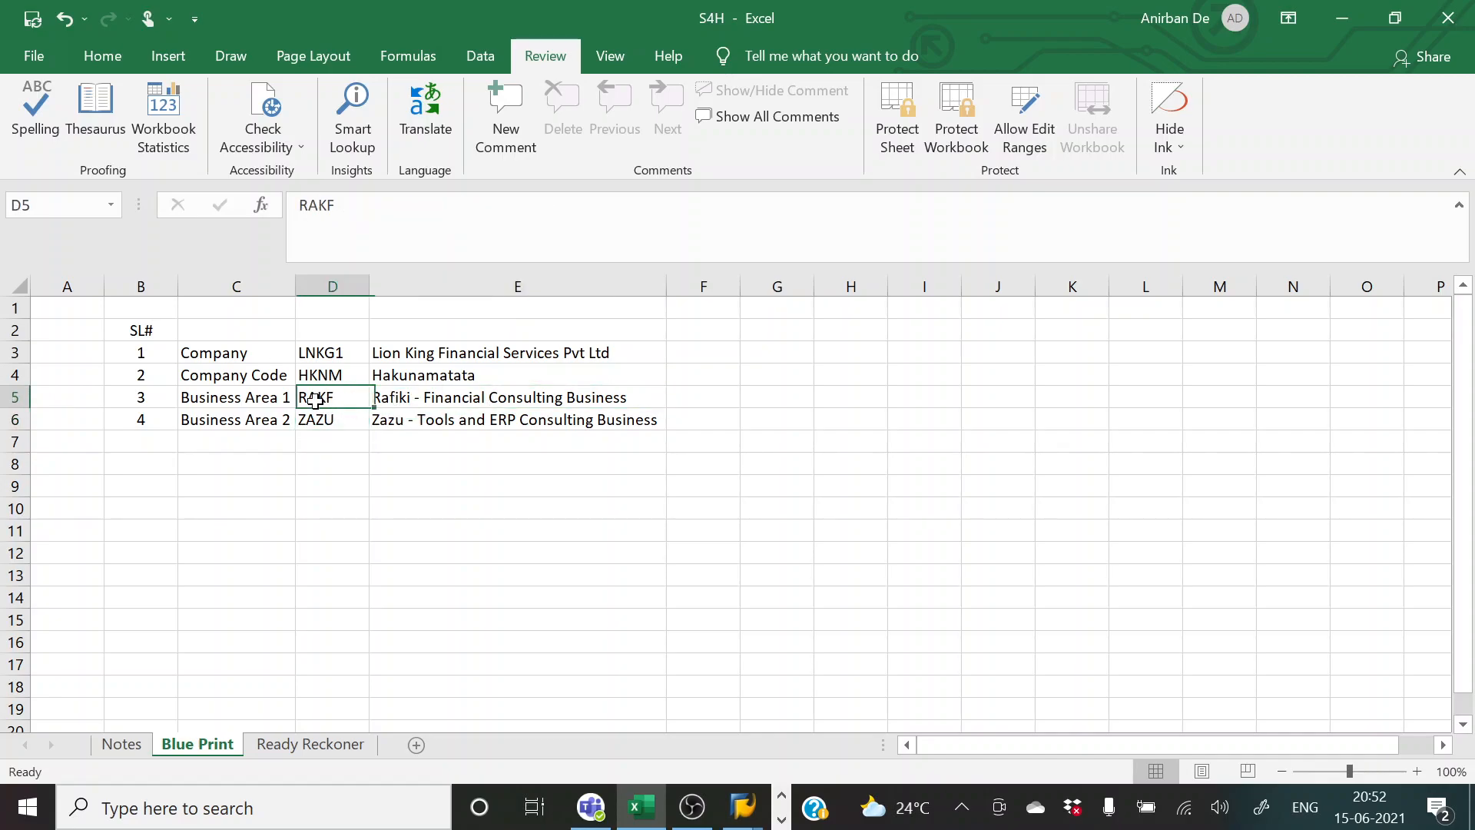
click(392, 400)
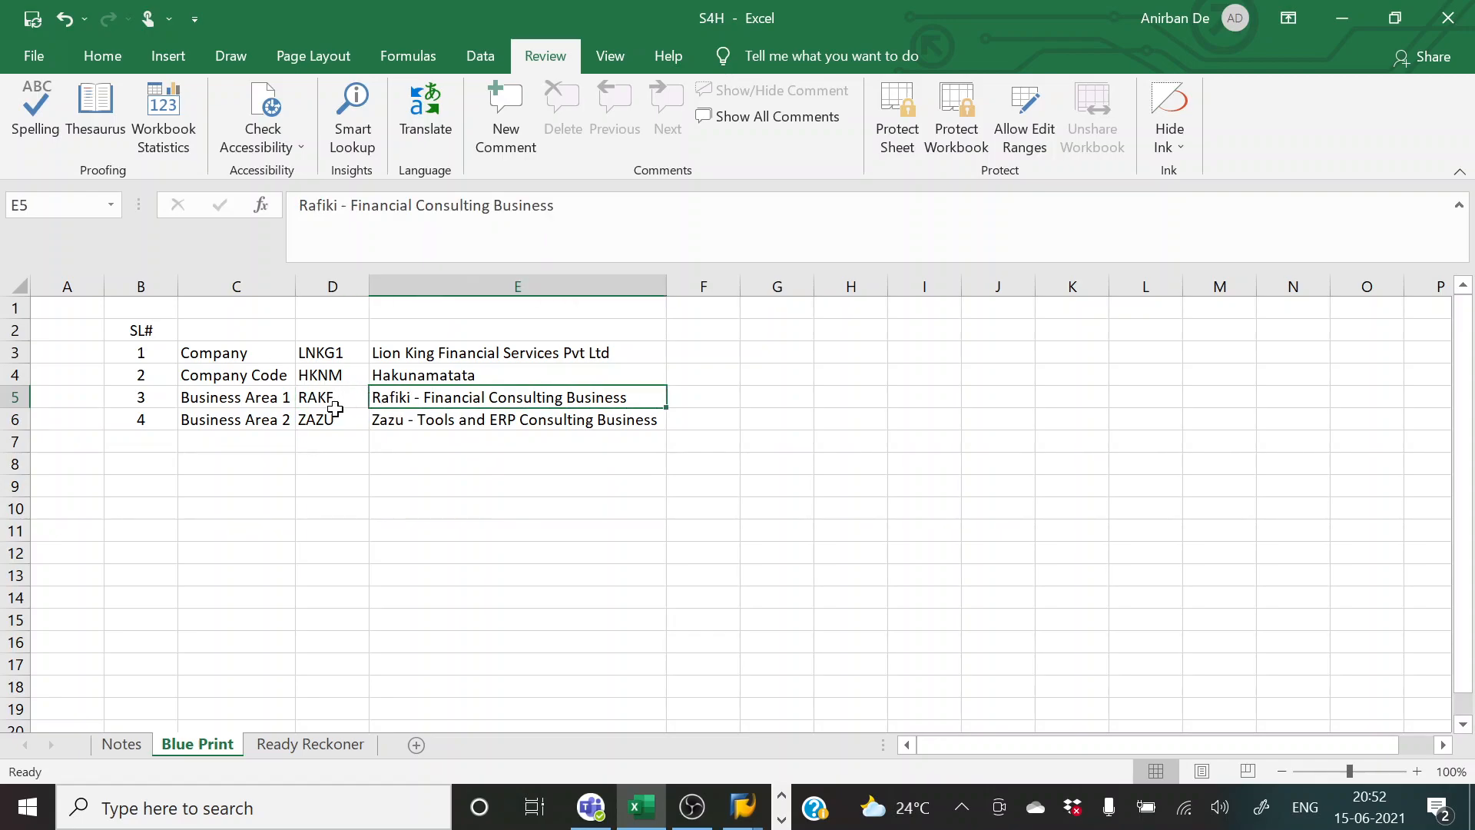
click(406, 421)
click(318, 419)
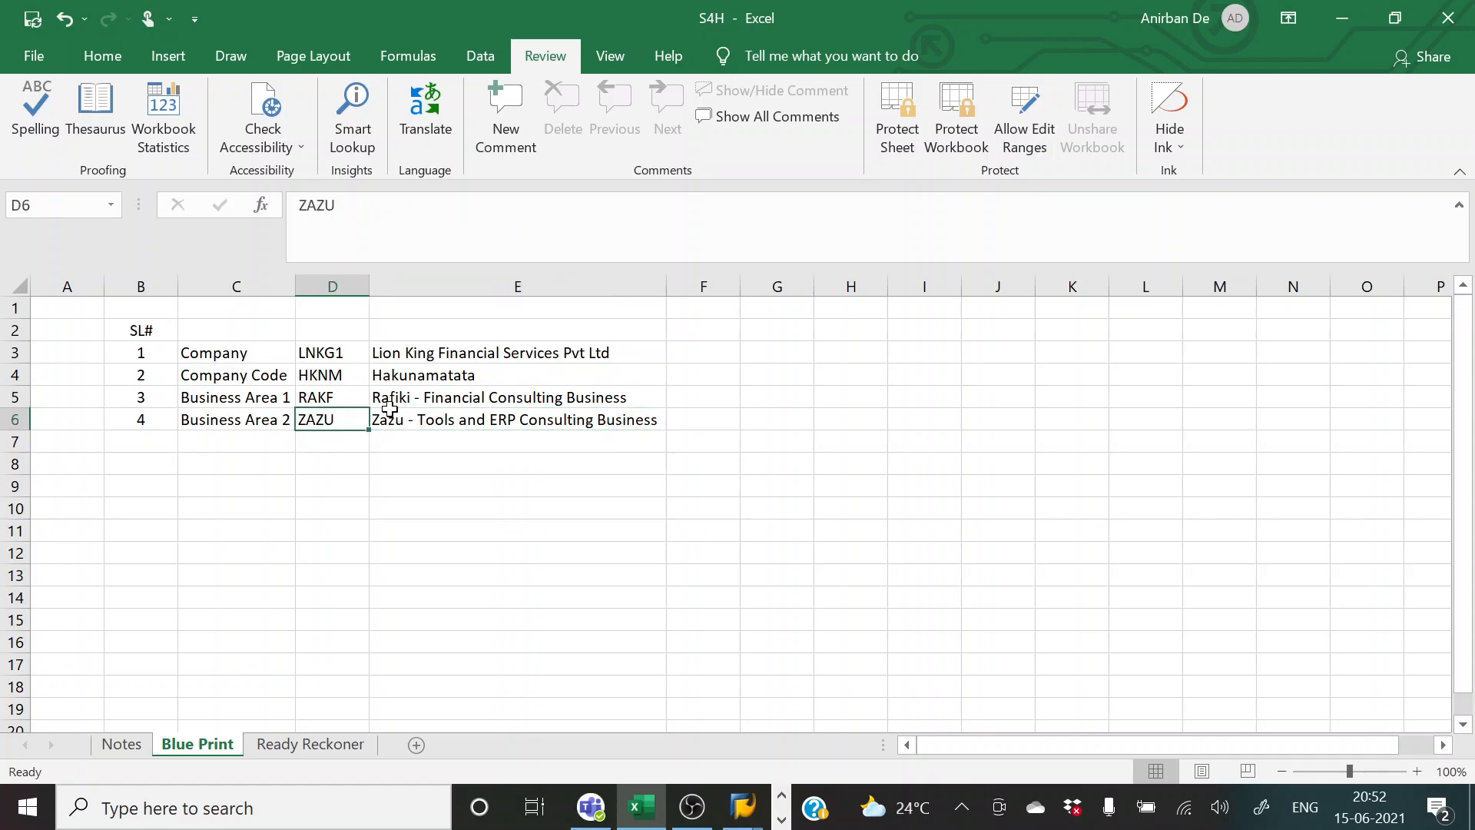
click(409, 421)
click(393, 402)
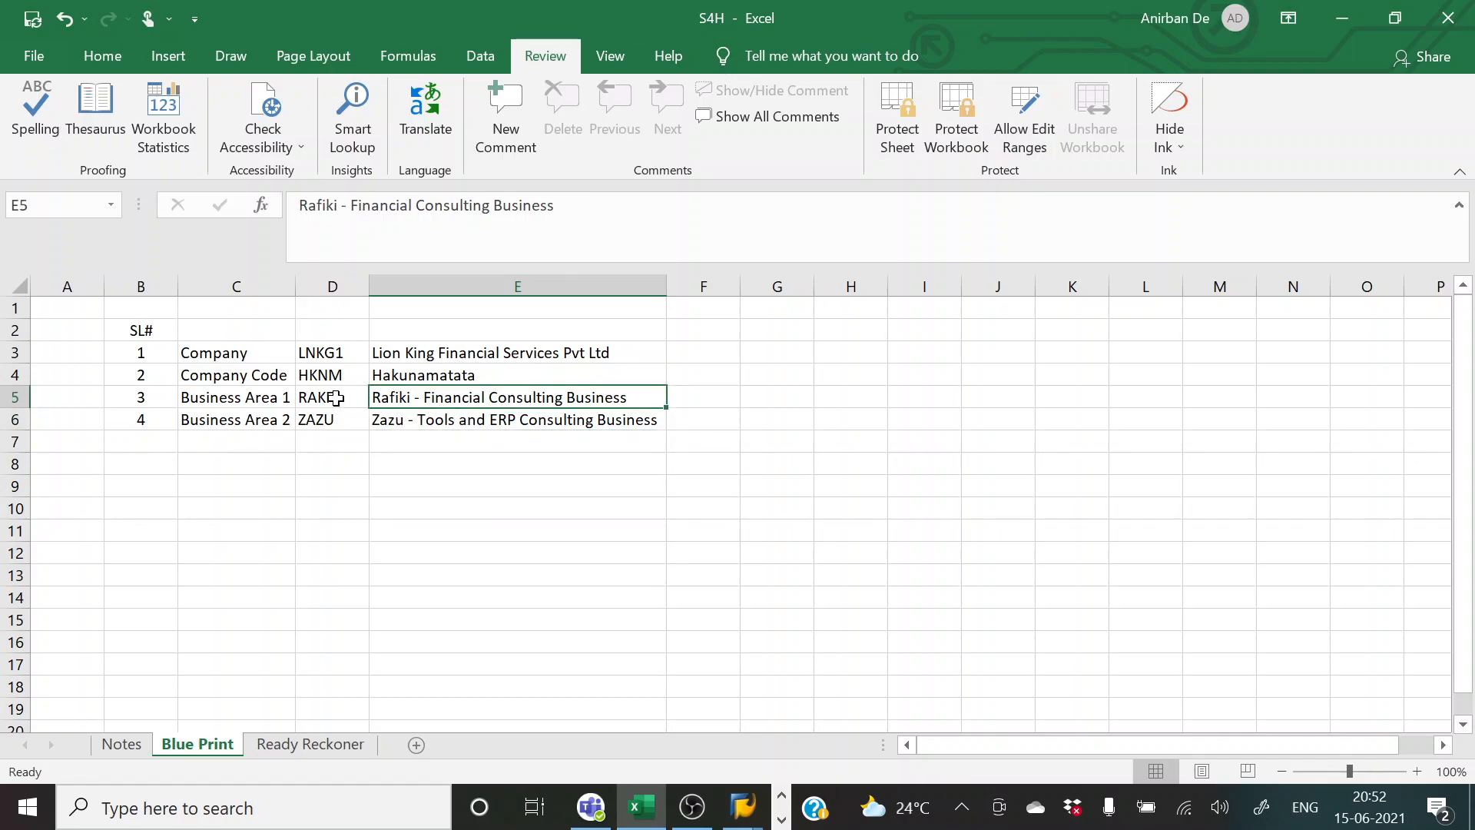
click(336, 398)
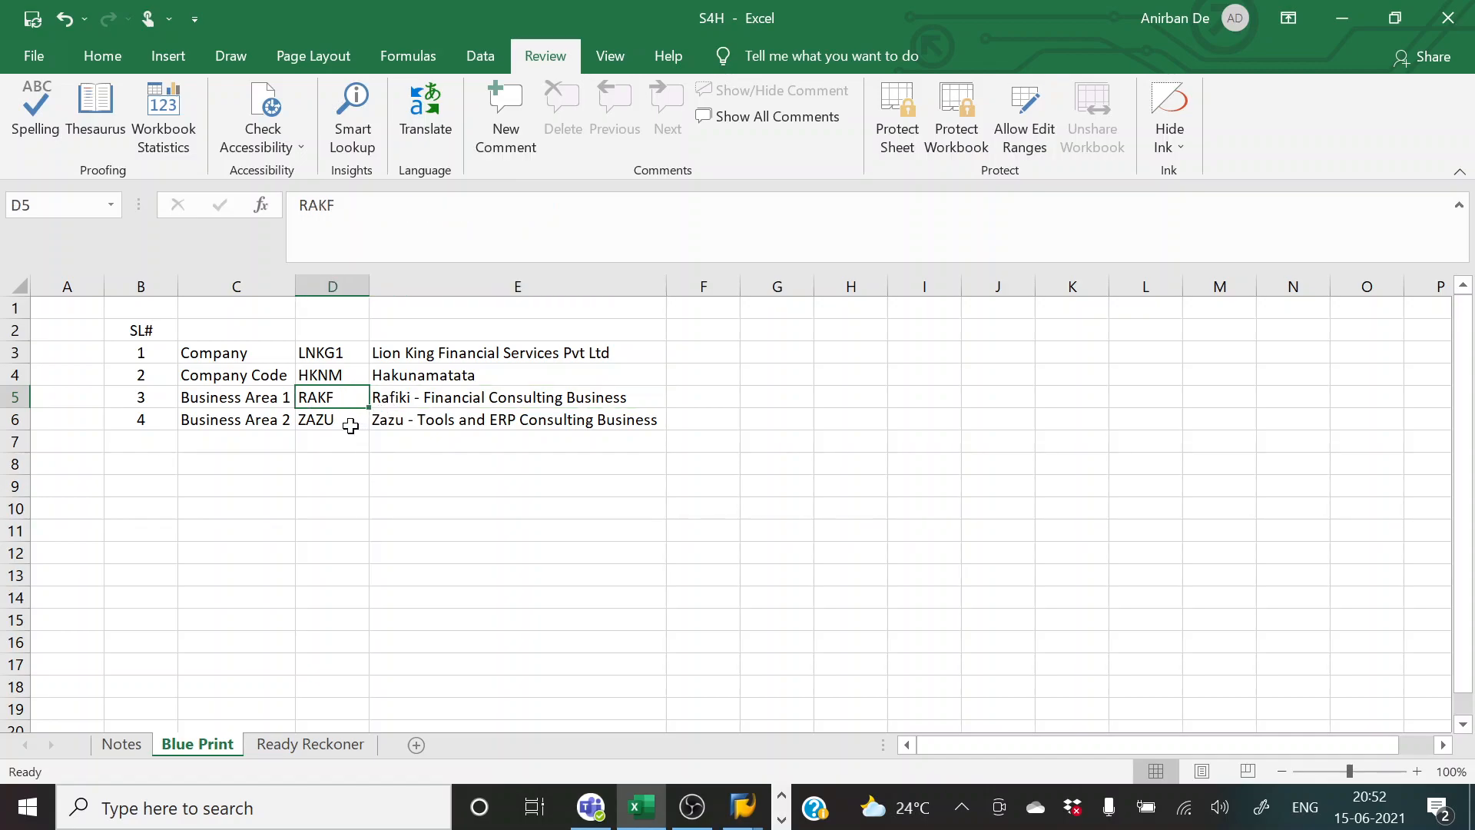
click(336, 419)
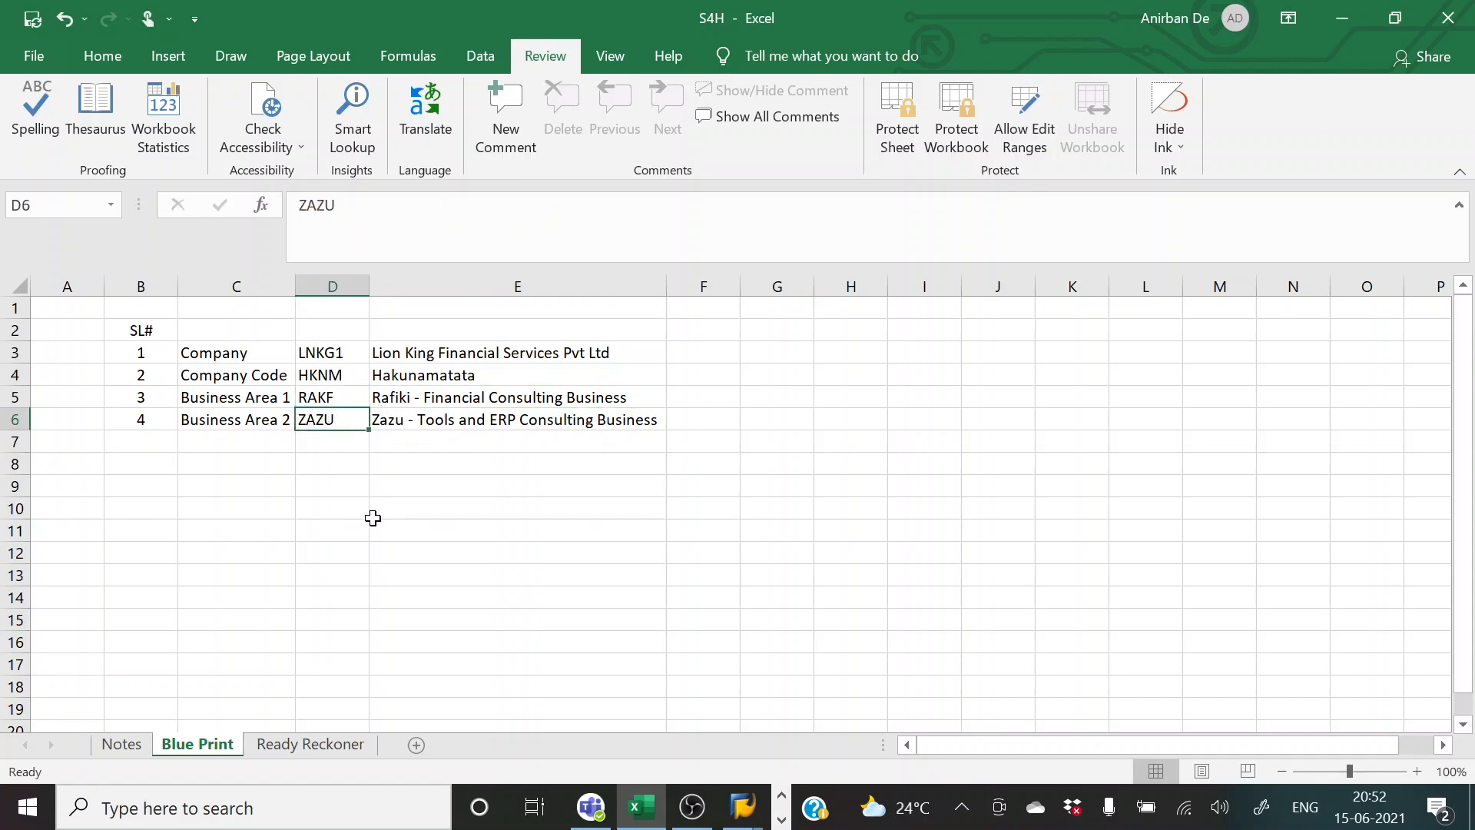
- Review the note on using business areas across company codes in the Notes sheet and return to the Ready Reckoner sheet
click(121, 744)
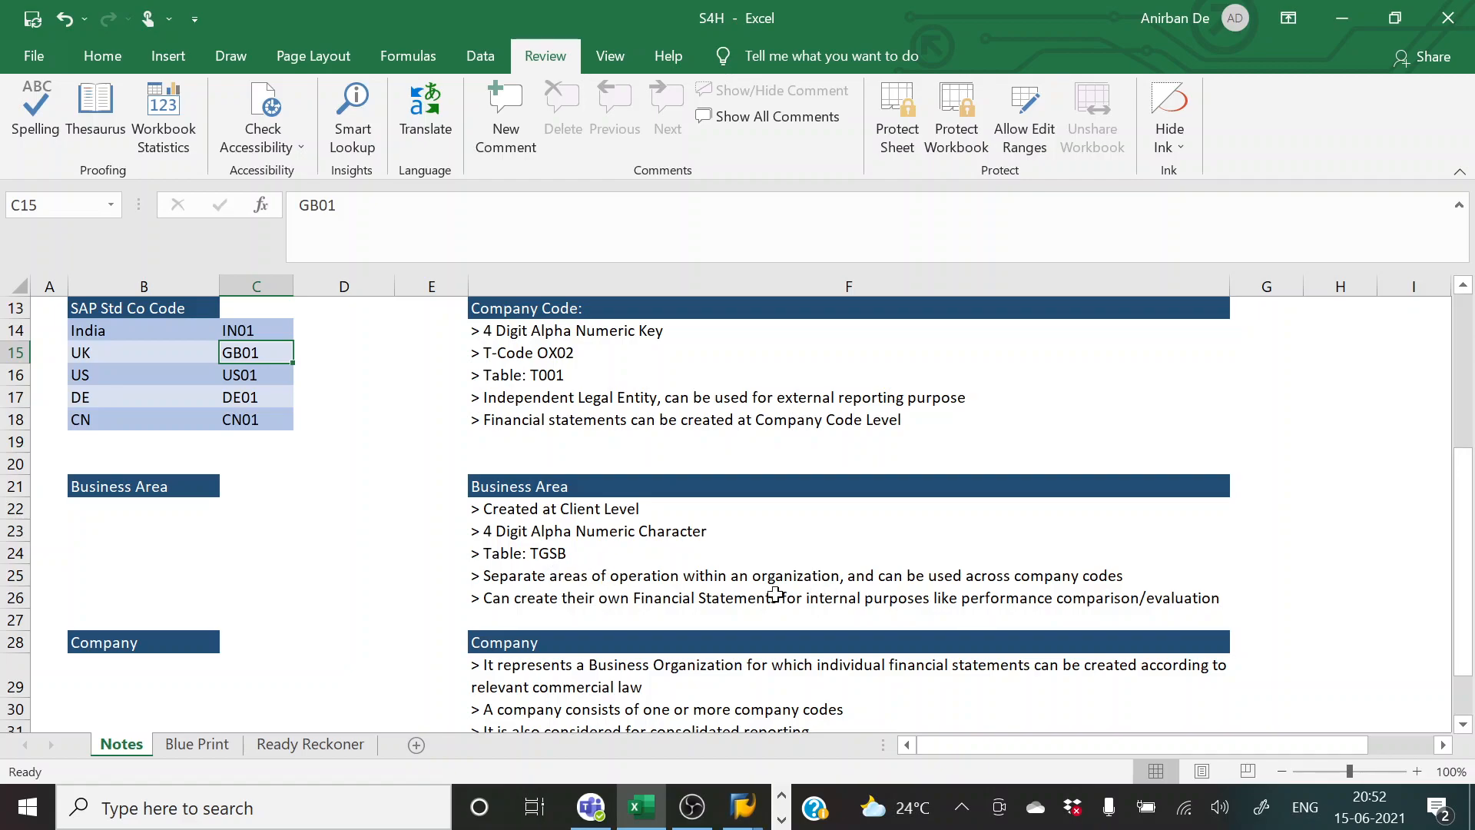
click(512, 575)
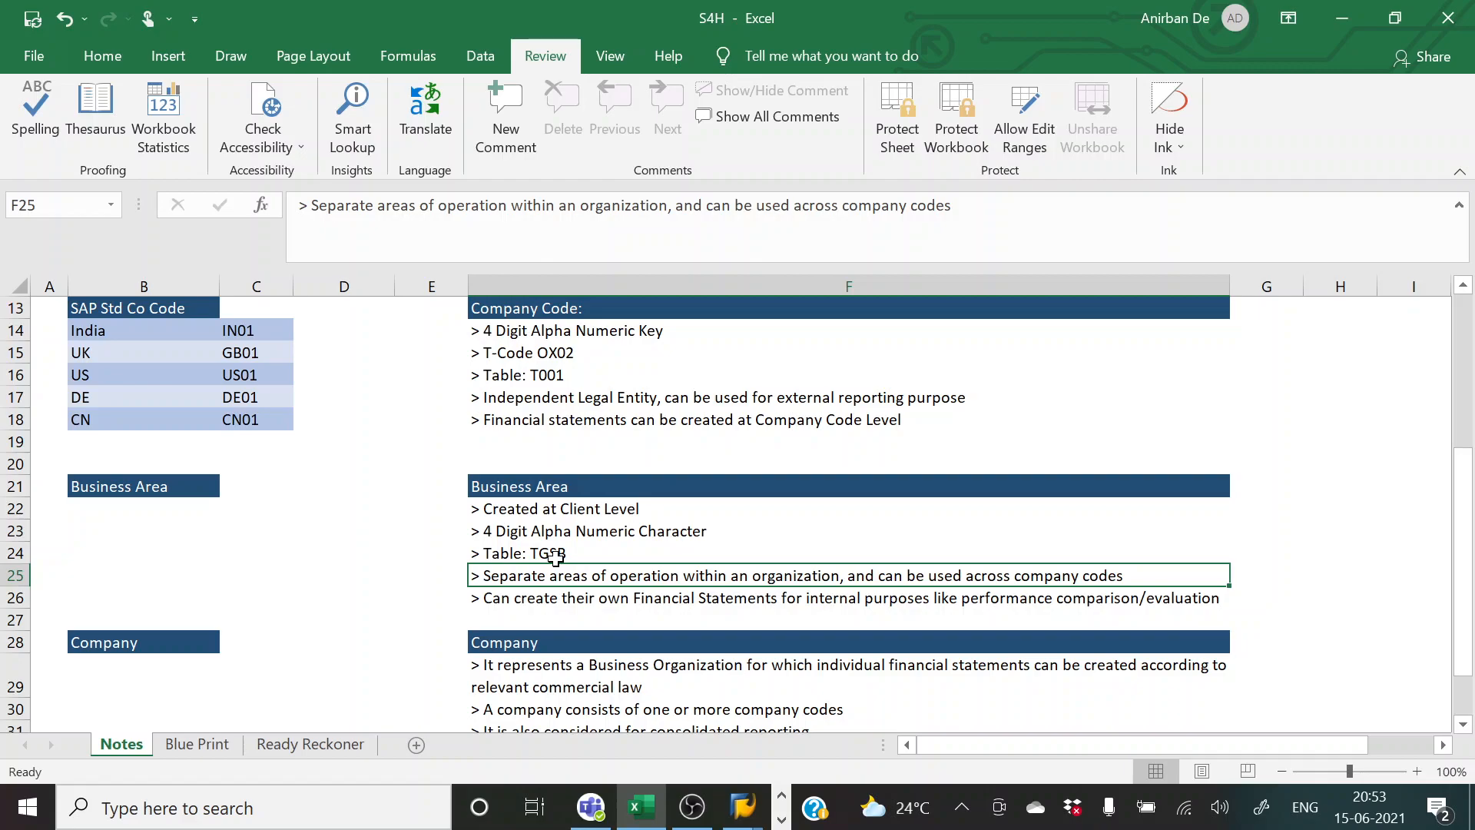
click(215, 749)
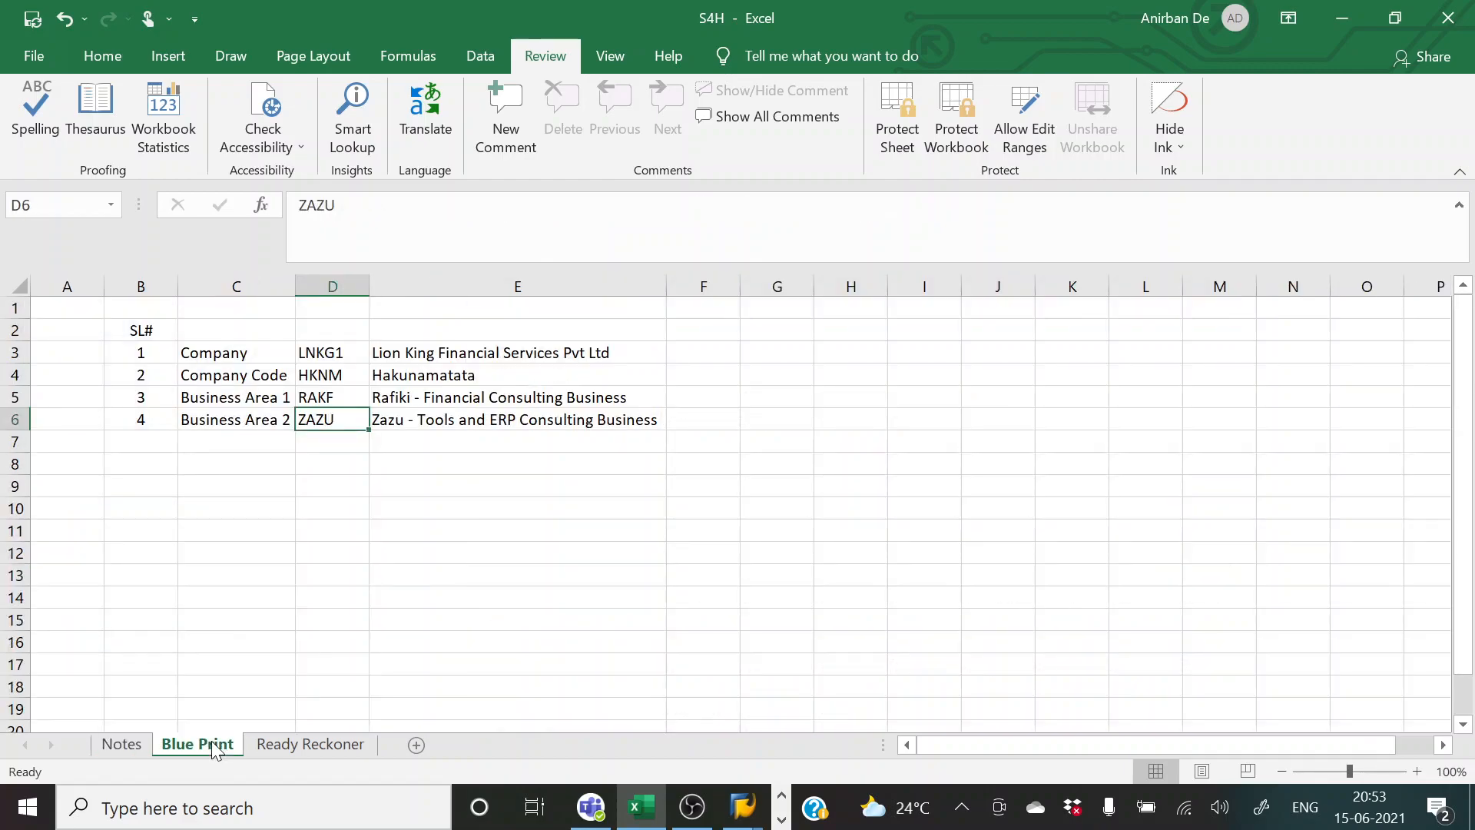
click(273, 745)
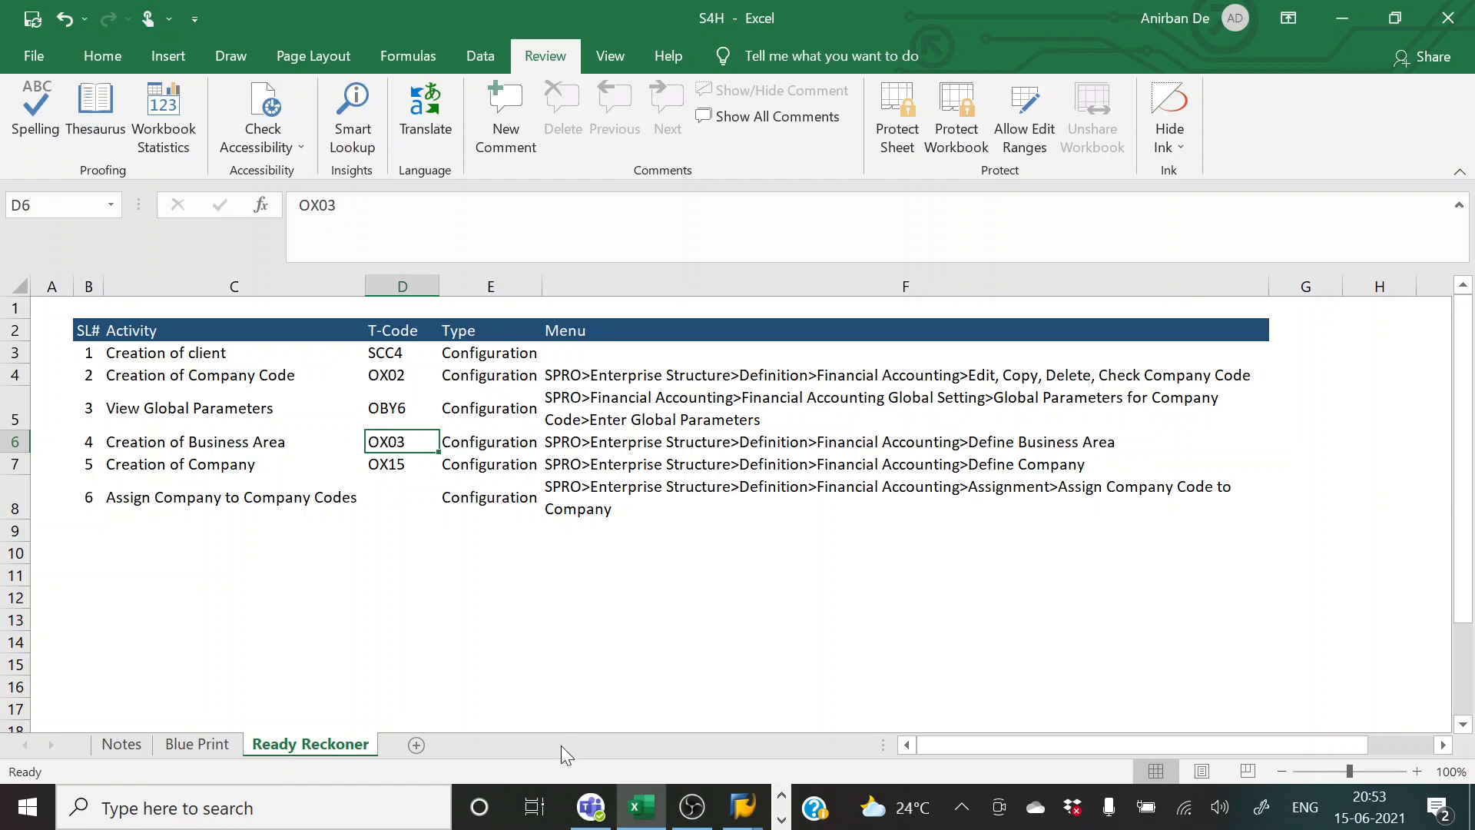
- Switch to the SAP Display IMG window and open Define Business Area under Enterprise Structure > Definition > Financial Accounting
mouse_move(726, 813)
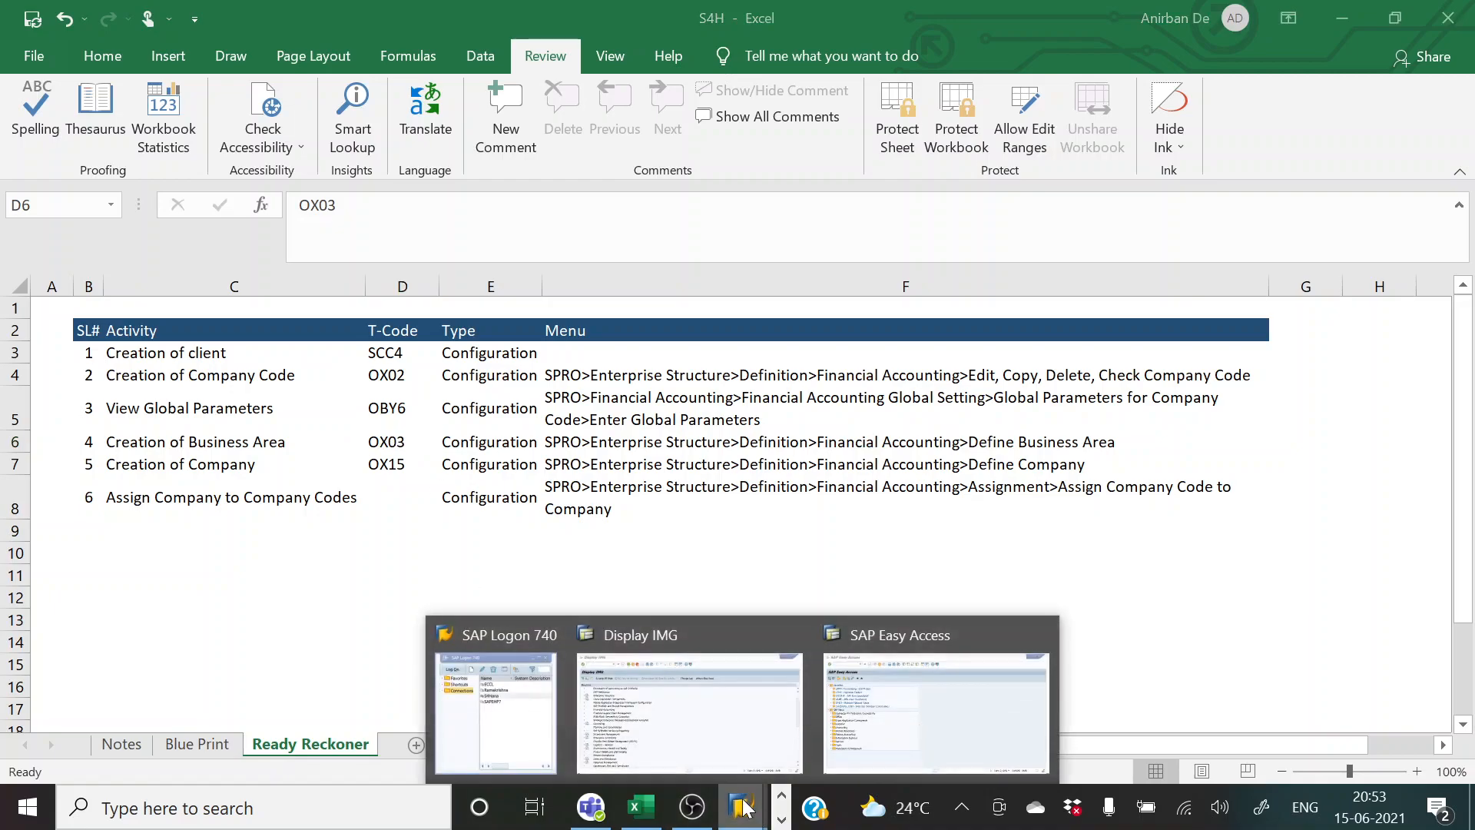
click(681, 753)
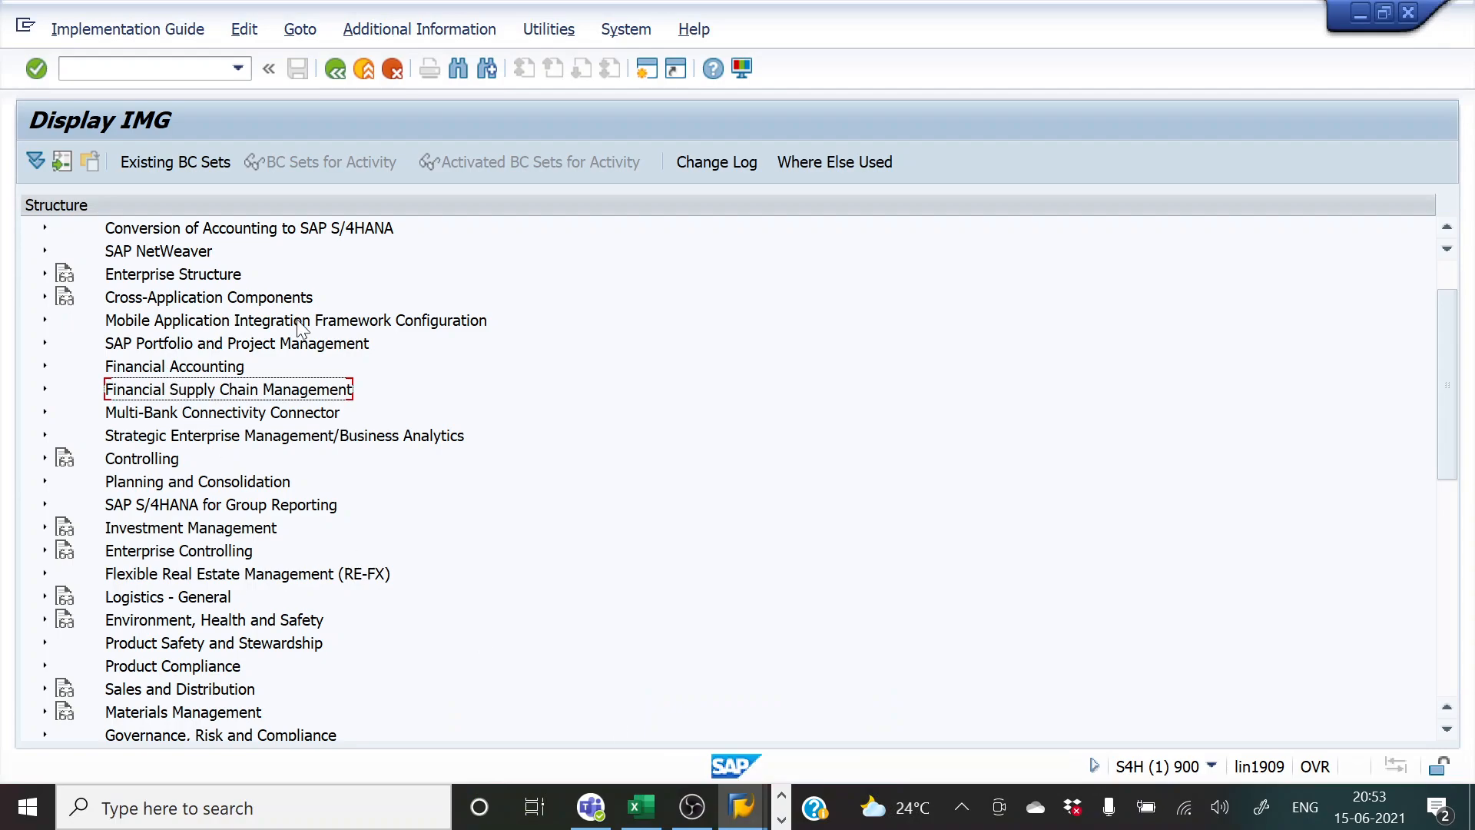
scroll(158, 396, up, 2)
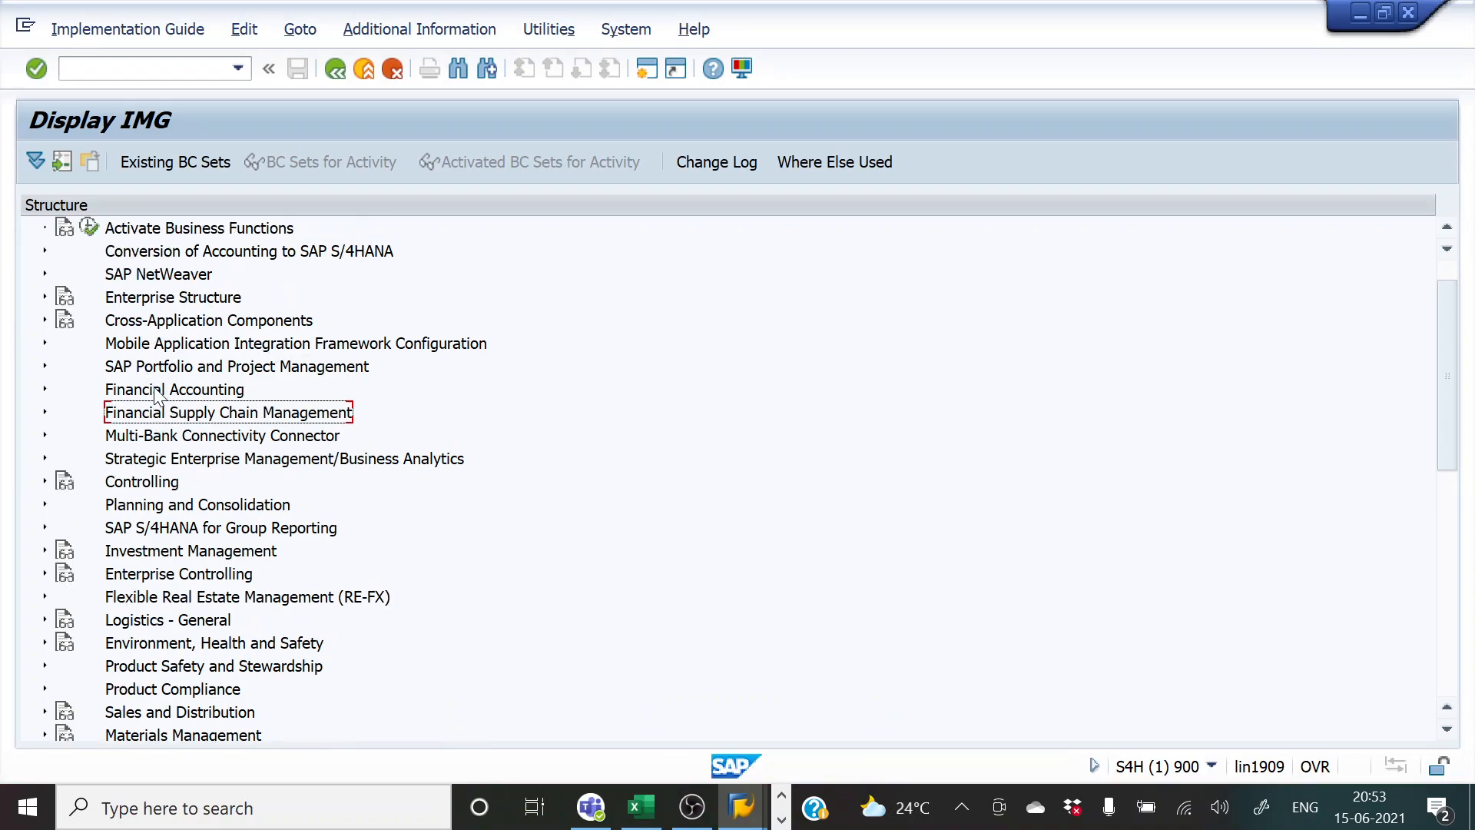
click(45, 320)
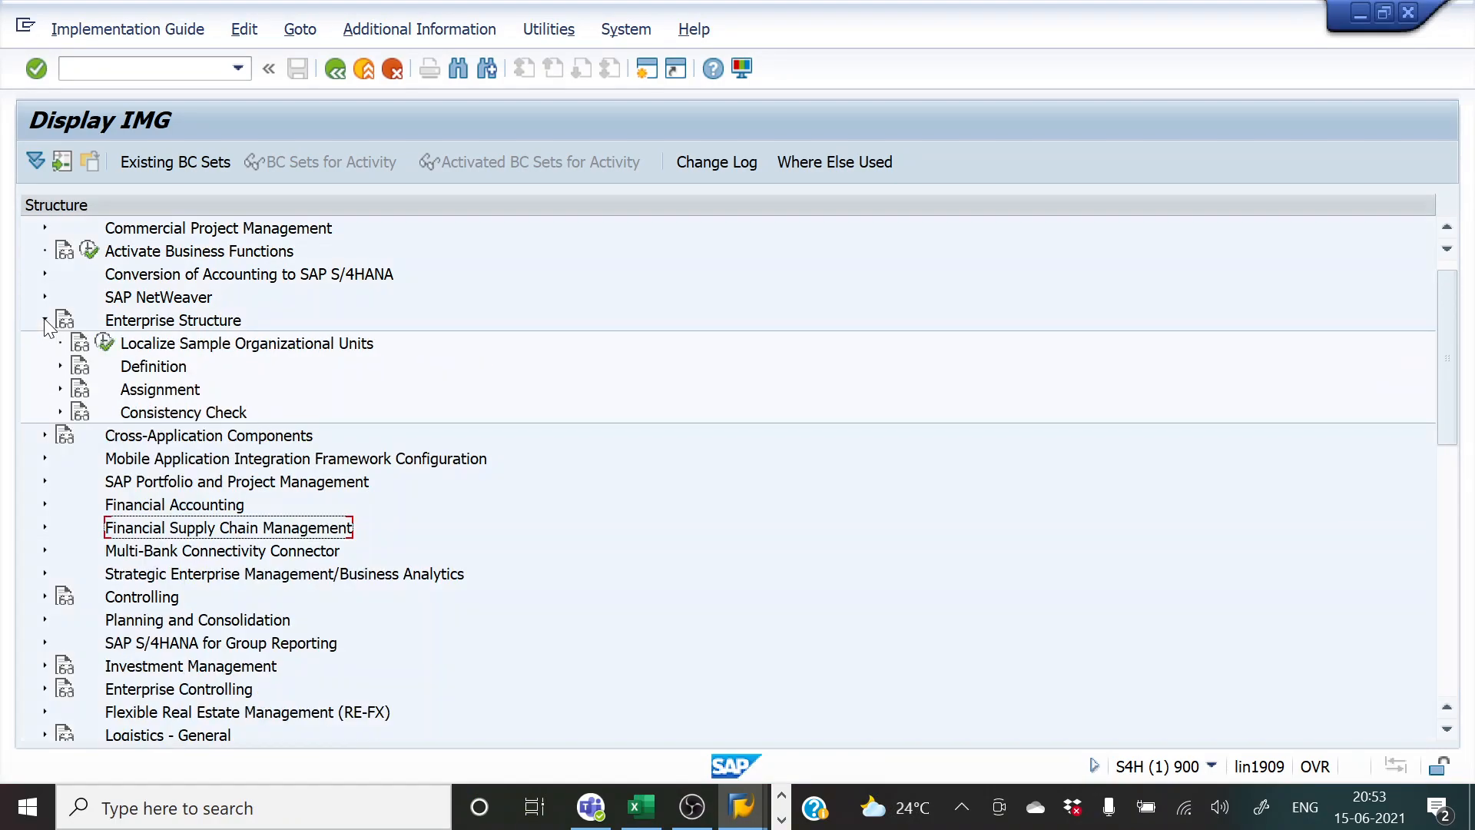
click(60, 368)
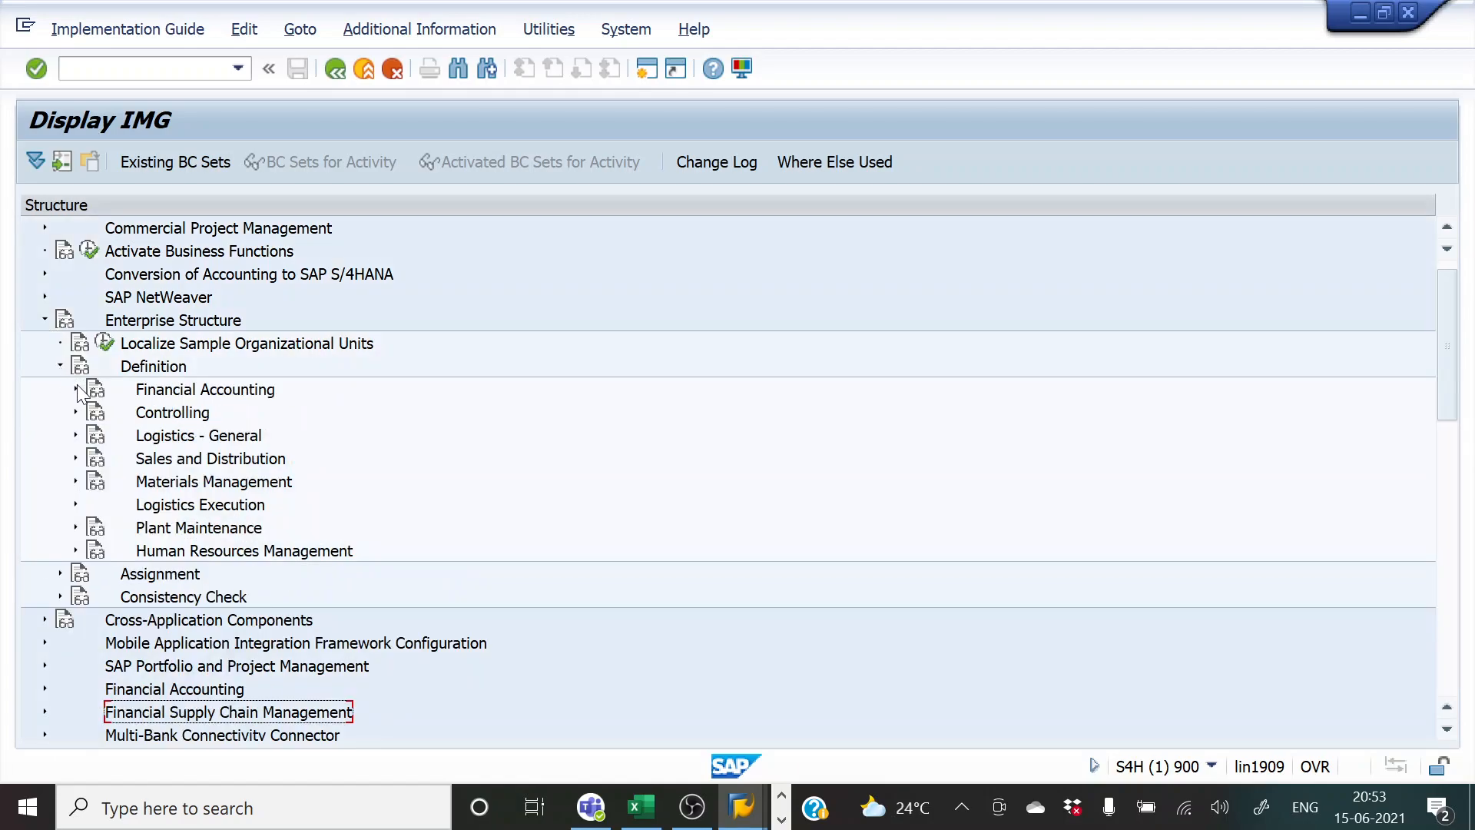
click(76, 389)
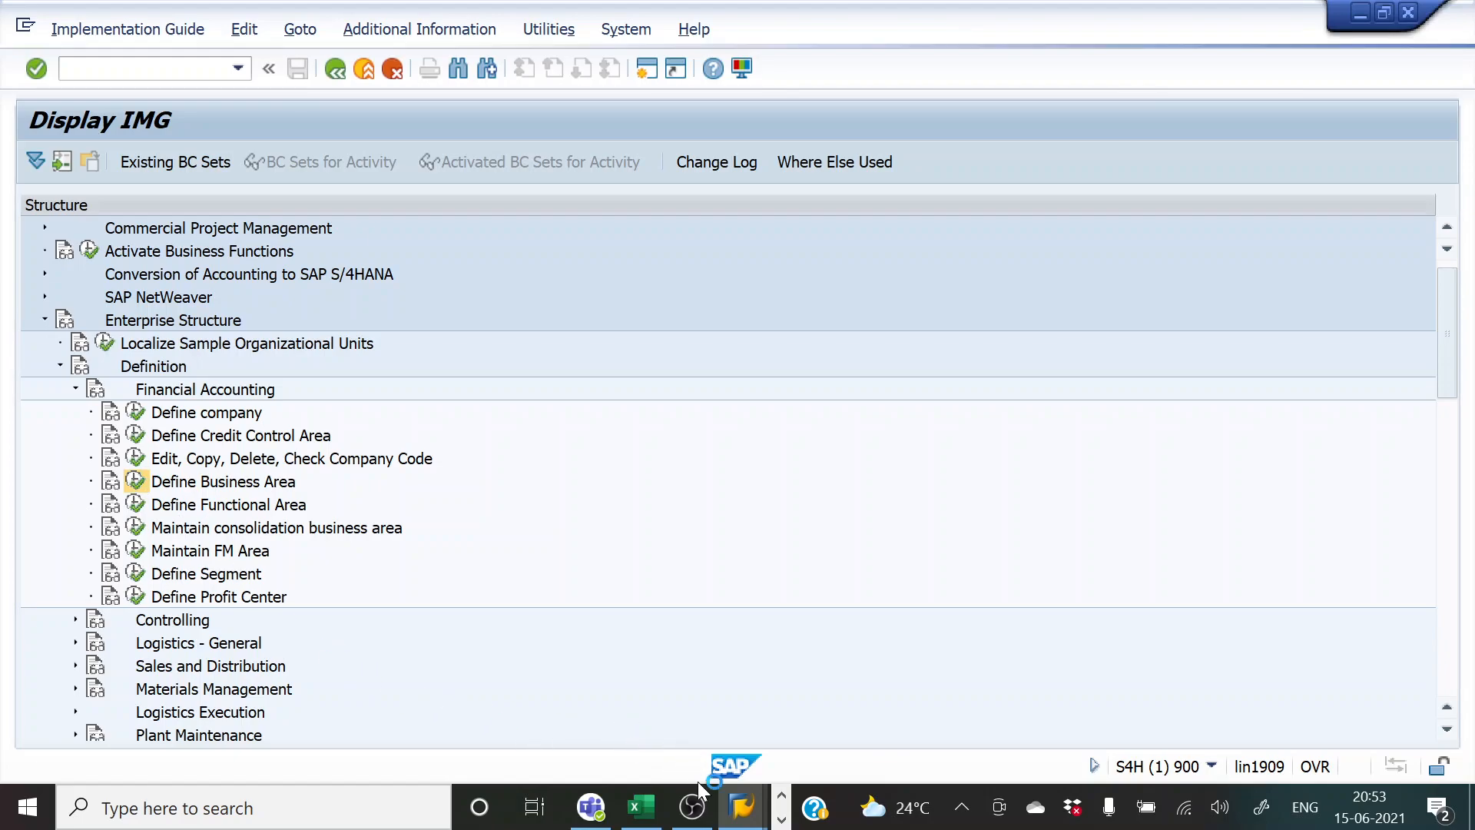
click(694, 811)
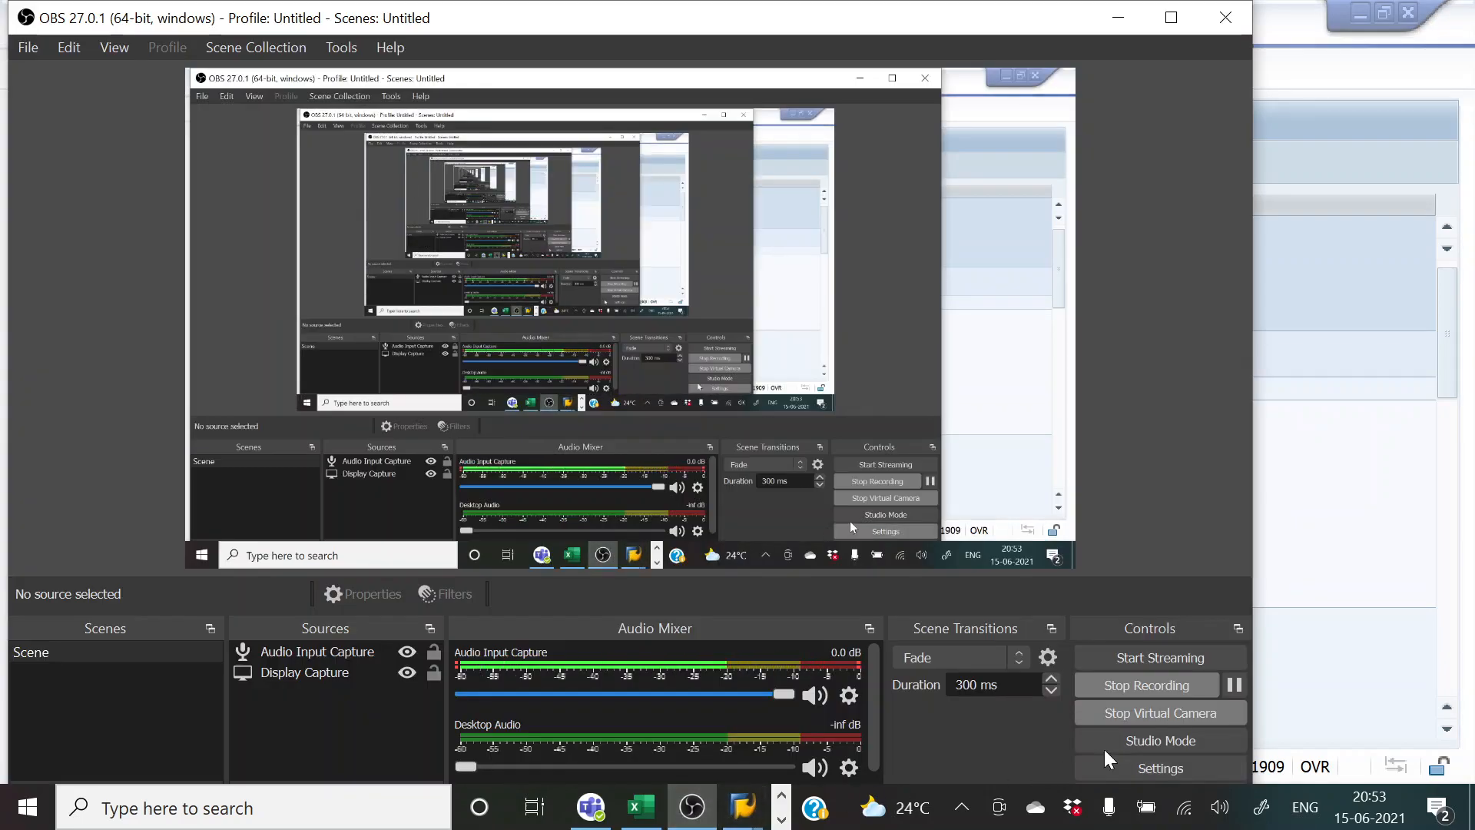
click(1315, 638)
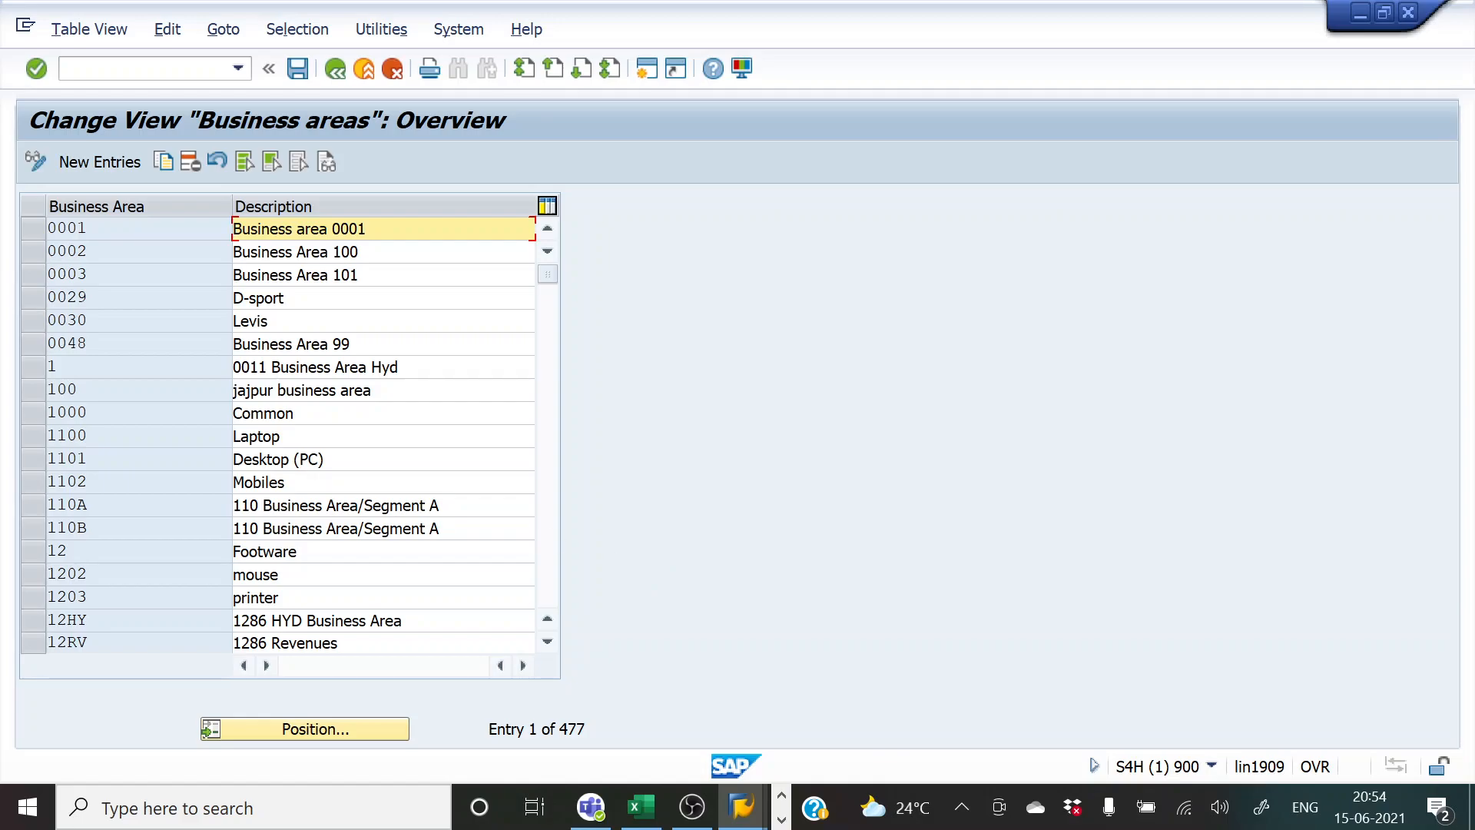
- Start new business area entries and enter the code RAKF in the first row, copied from the Blue Print sheet in Excel
click(86, 166)
key(alt+Tab)
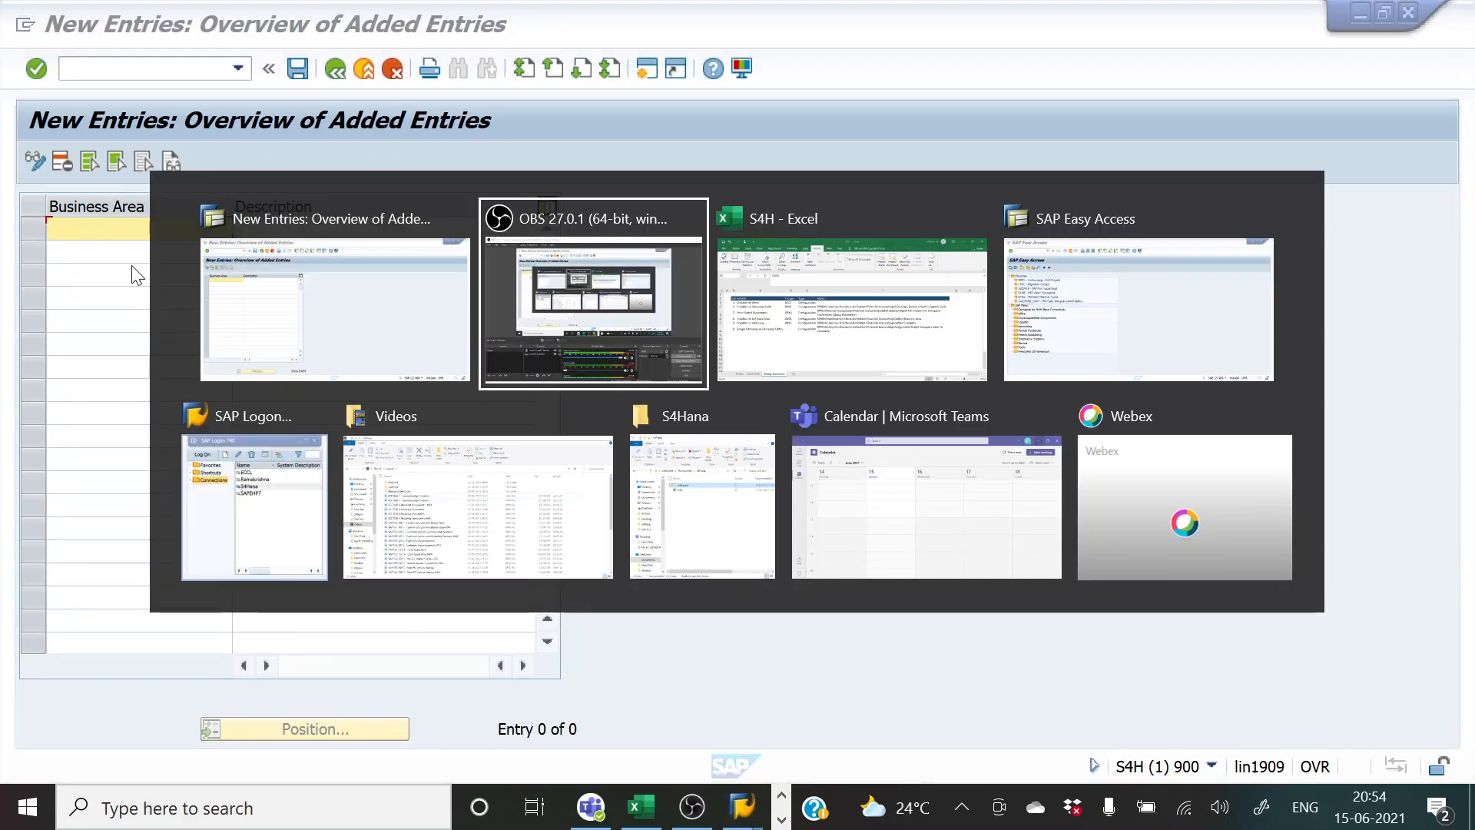
key(alt+Tab)
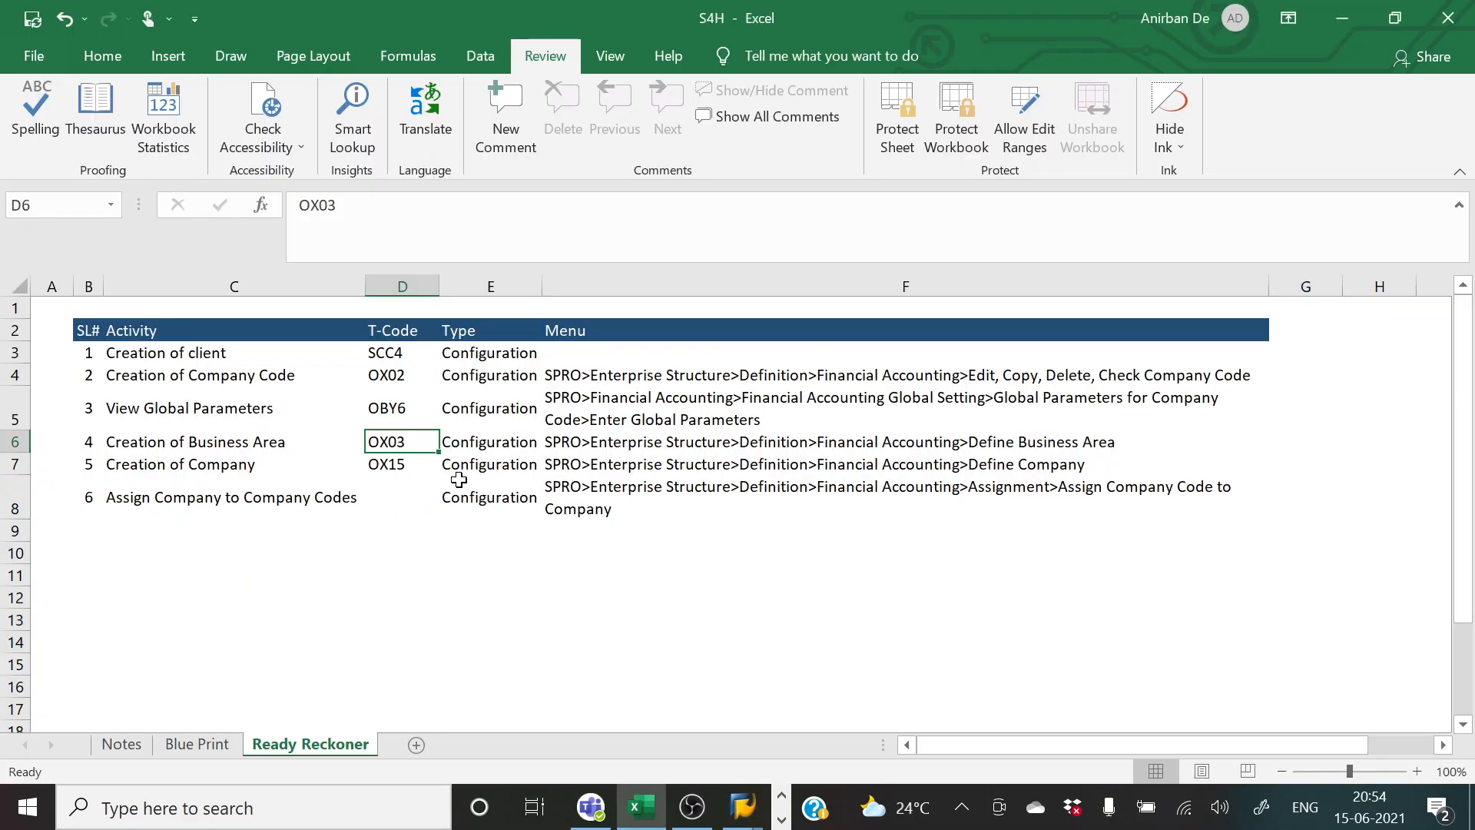
click(206, 743)
click(324, 398)
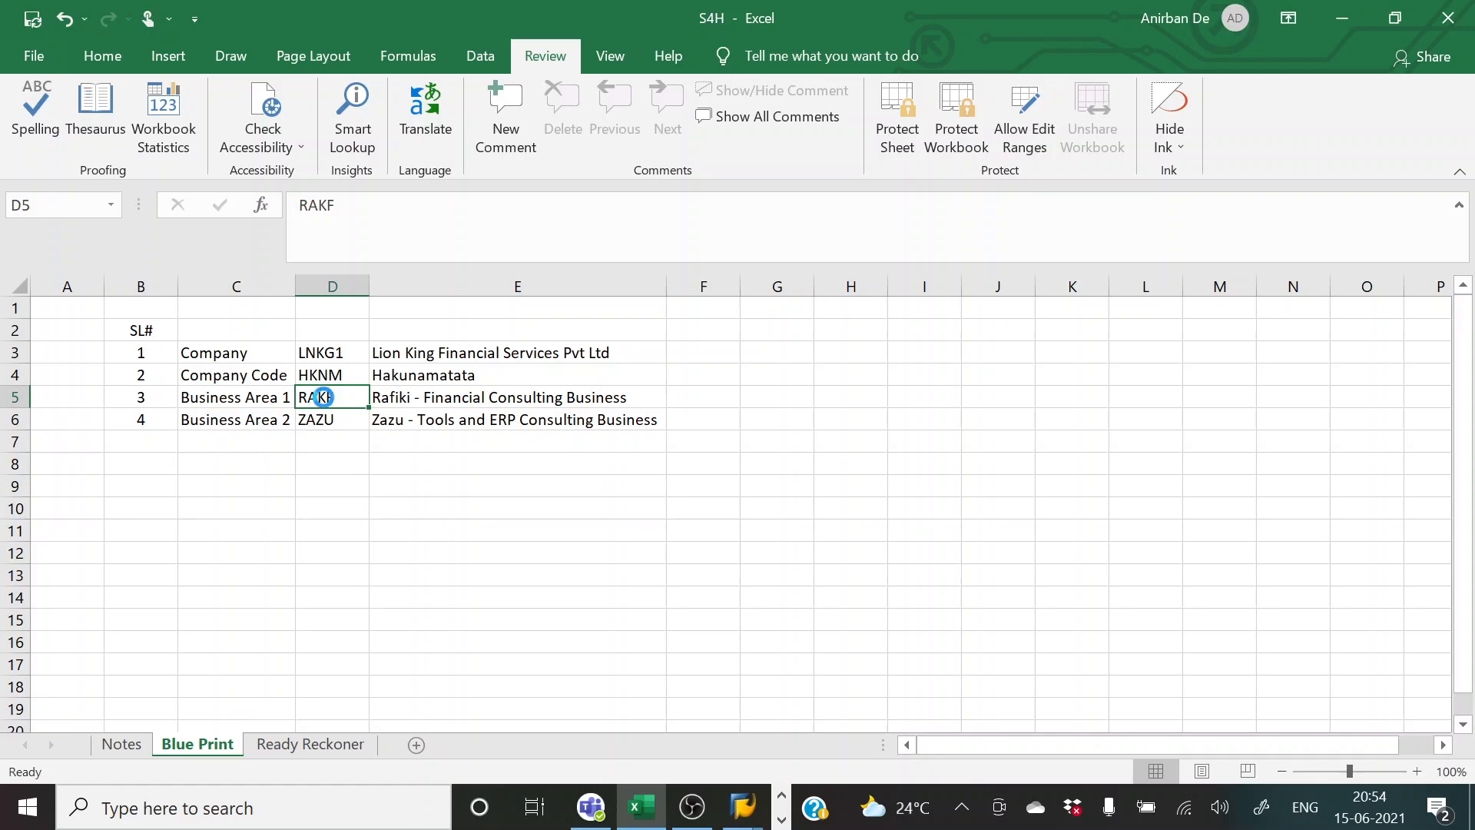
key(ctrl+c)
key(alt+Tab)
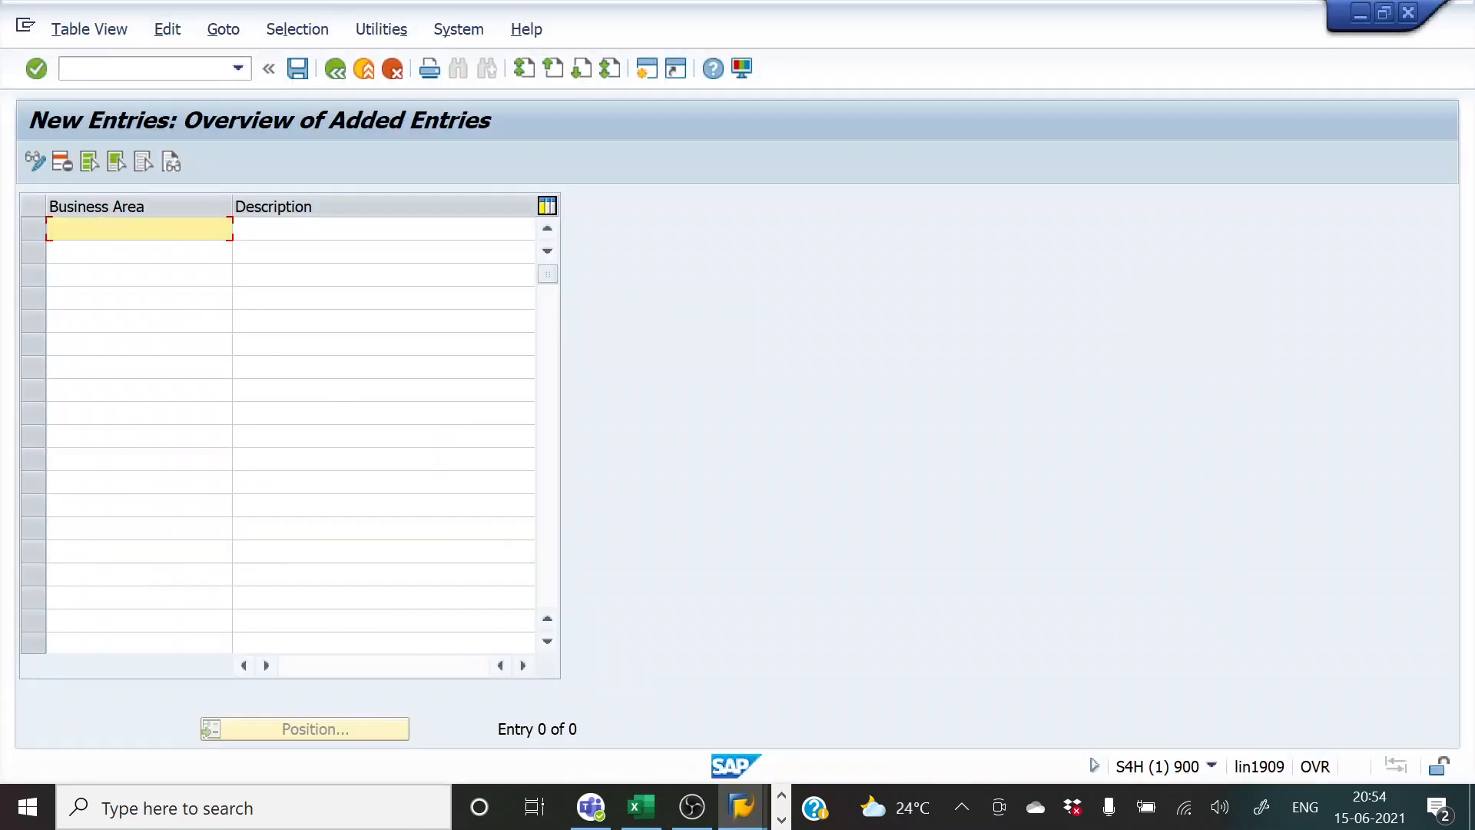
key(ctrl+v)
key(Tab)
- Copy the Business Area 1 description from the Blue Print sheet into RAKF's description in SAP as "Rafiki - Financial Consulting"
key(alt+Tab)
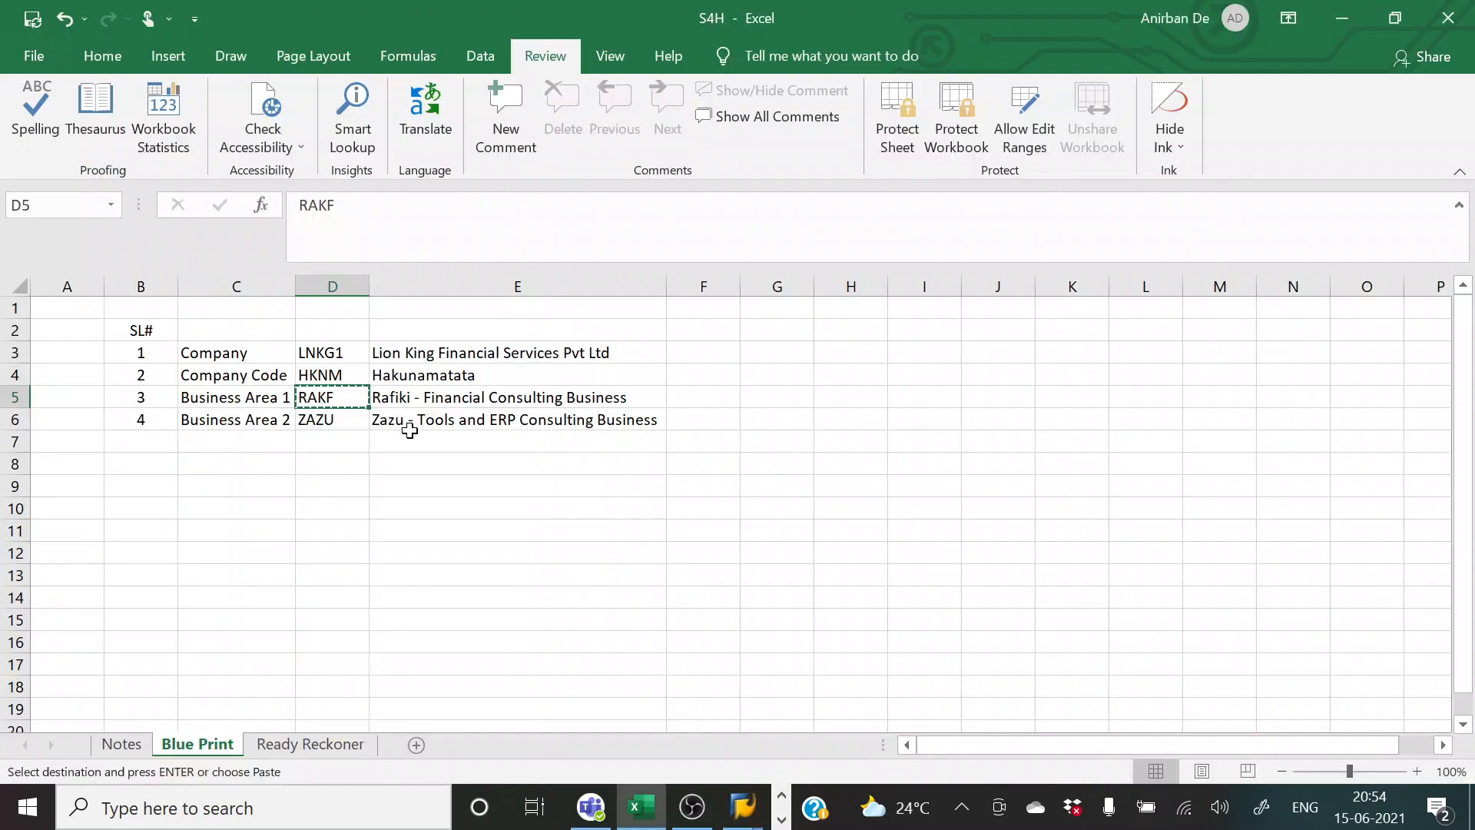
click(404, 397)
drag(299, 206, 555, 205)
text(c)
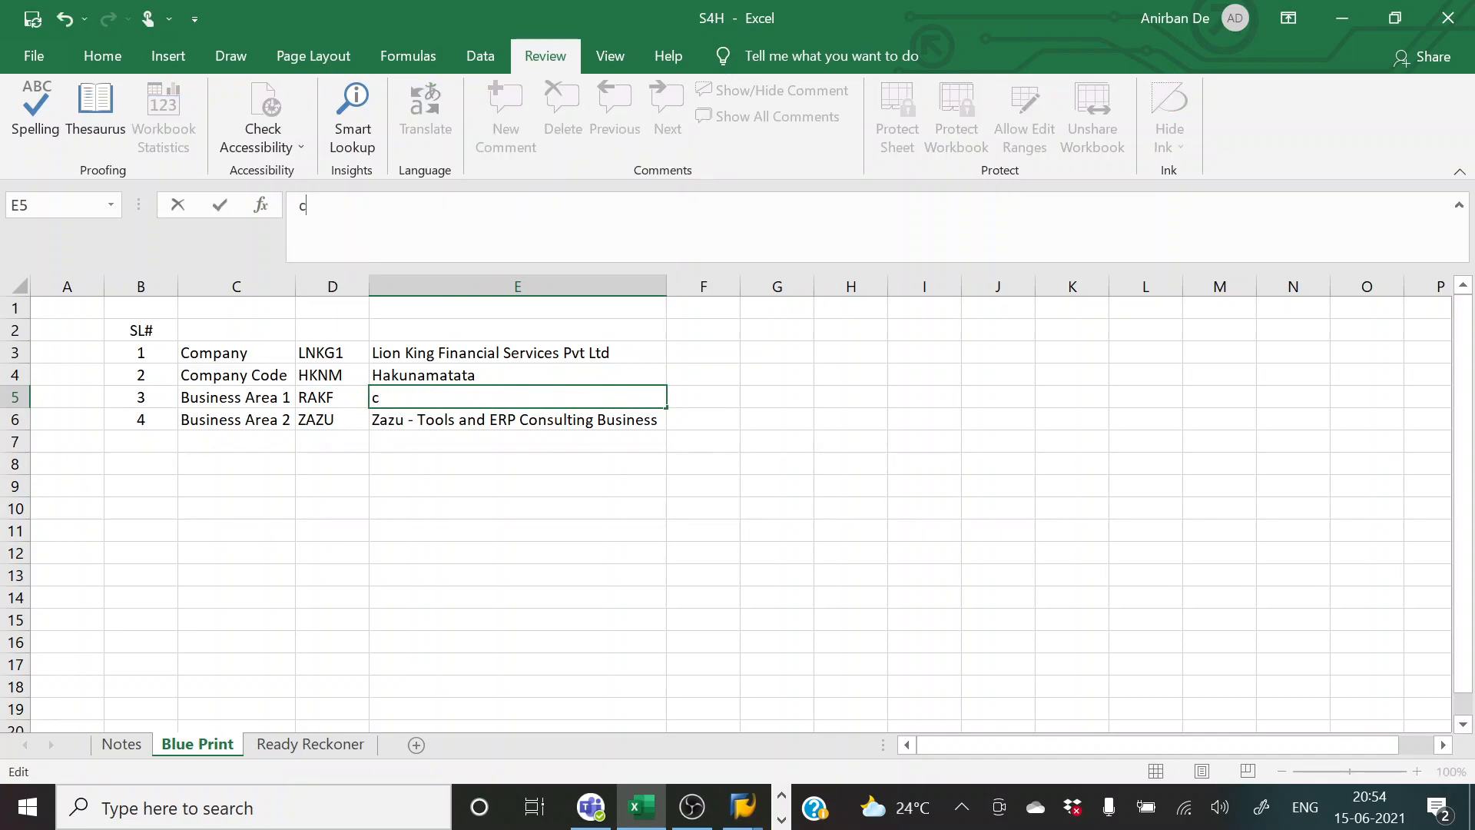
key(Escape)
key(ctrl+c)
key(alt+Tab)
click(514, 231)
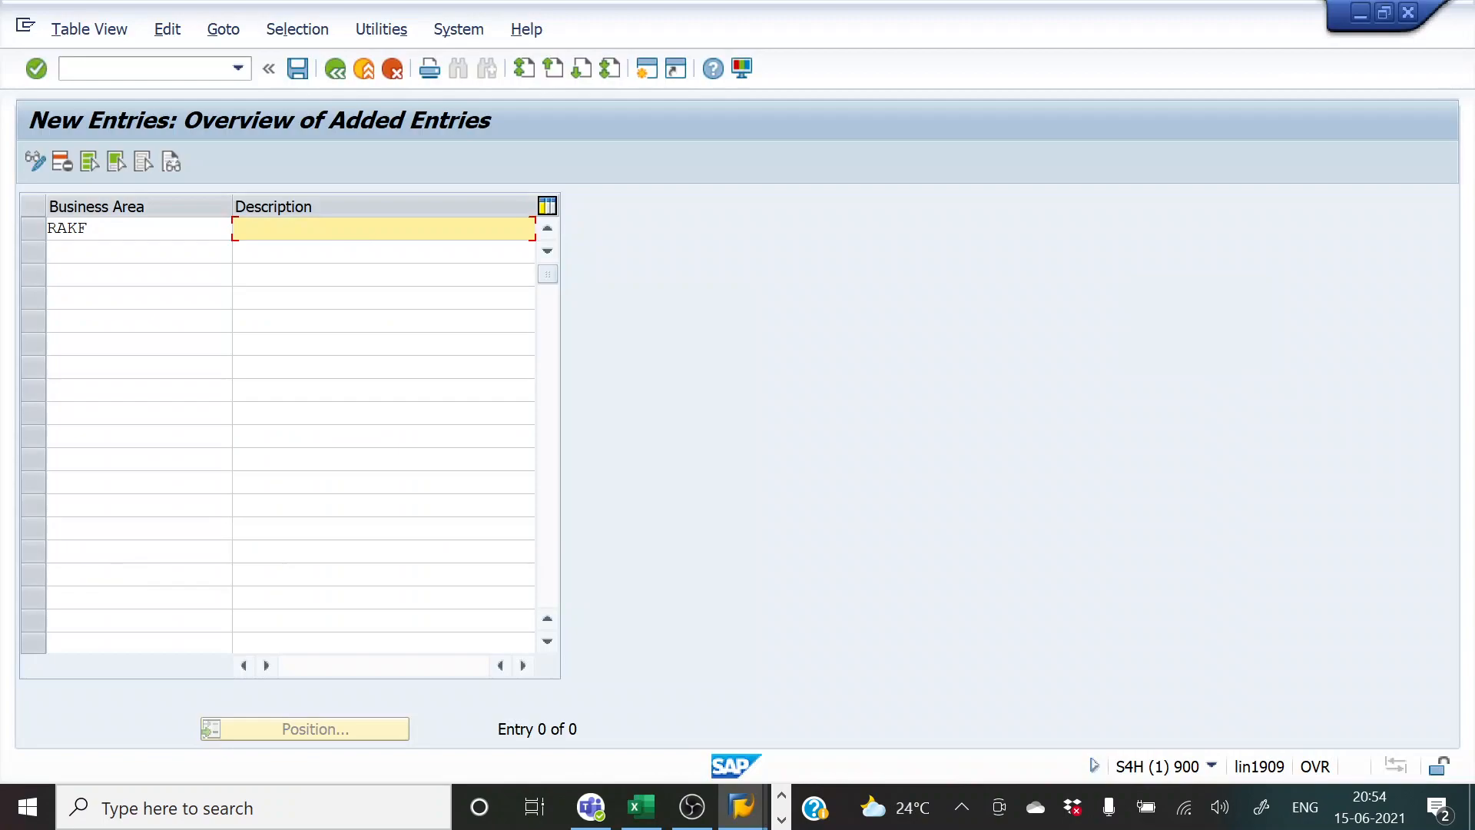
key(ctrl+v)
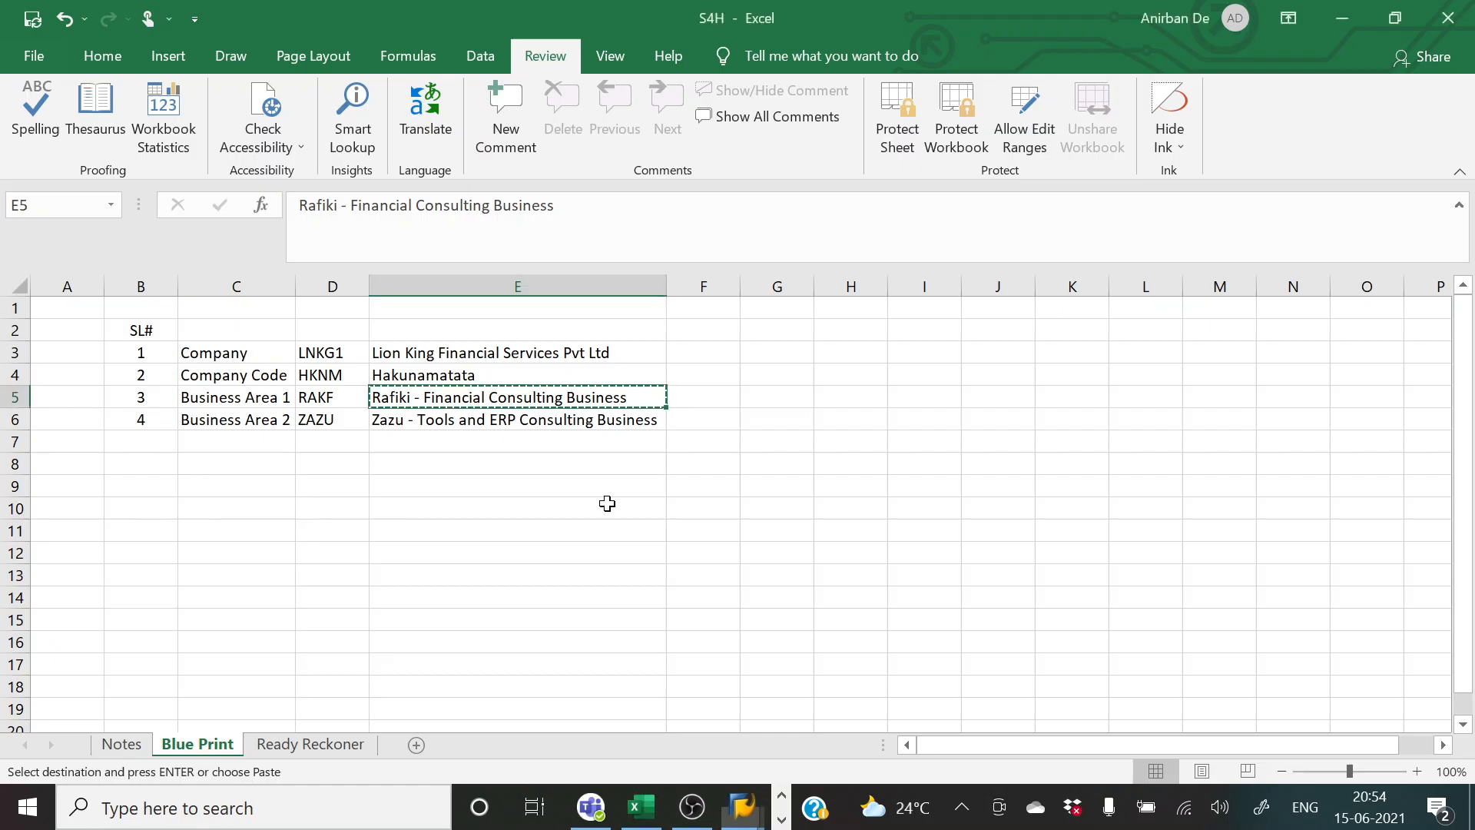
- Shorten RAKF's description and append the company code from the Blue Print sheet so it reads "Rafiki - Fin Con - LNKG1"
click(642, 807)
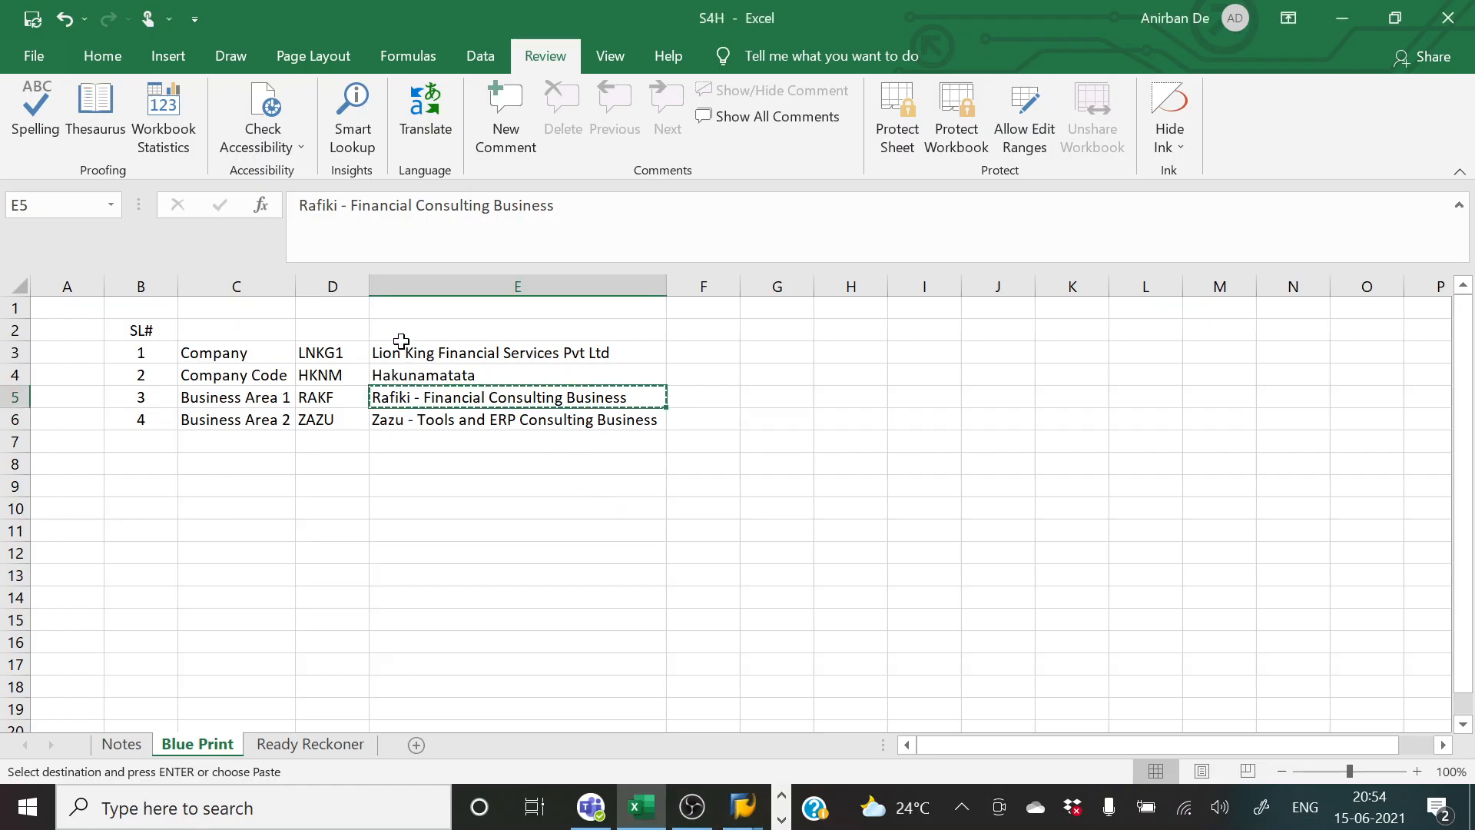
click(320, 352)
double_click(321, 205)
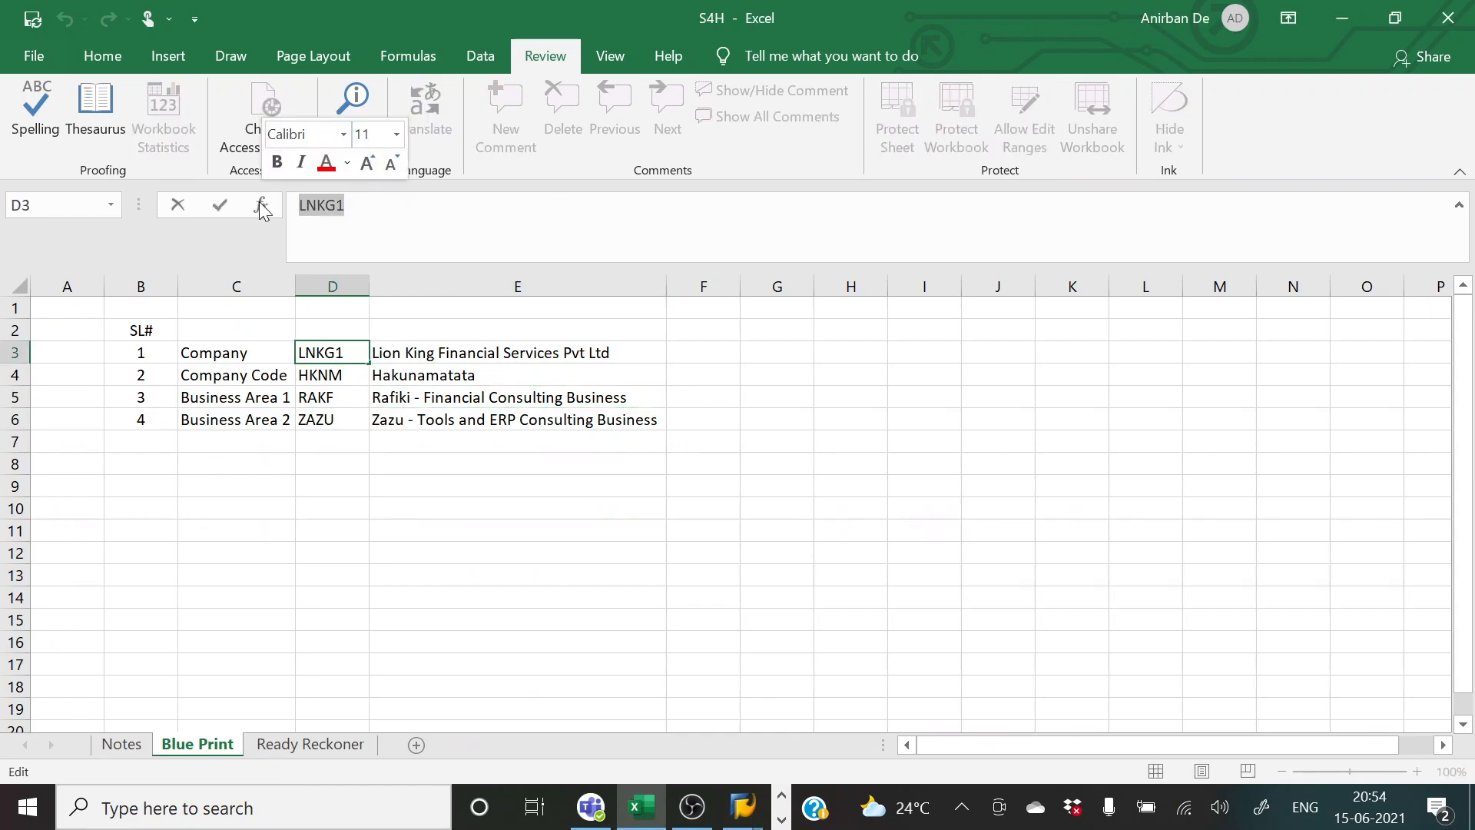
key(alt+Tab)
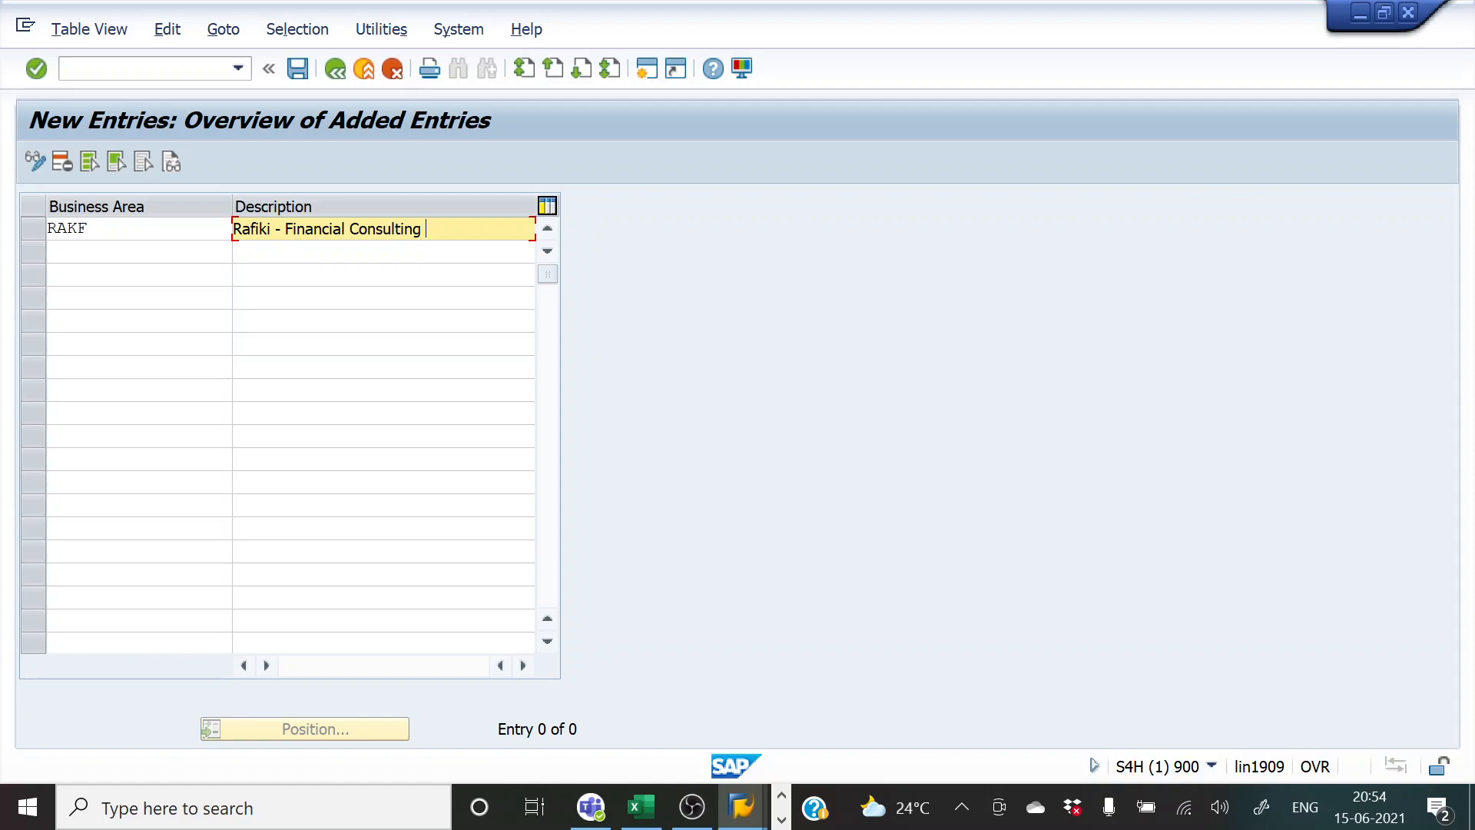
key(Delete)
key(Delete)
key(Delete)
key(Delete)
key(Delete)
key(Delete)
key(BackSpace)
key(BackSpace)
key(BackSpace)
key(BackSpace)
key(BackSpace)
key(BackSpace)
key(BackSpace)
key(alt+Tab)
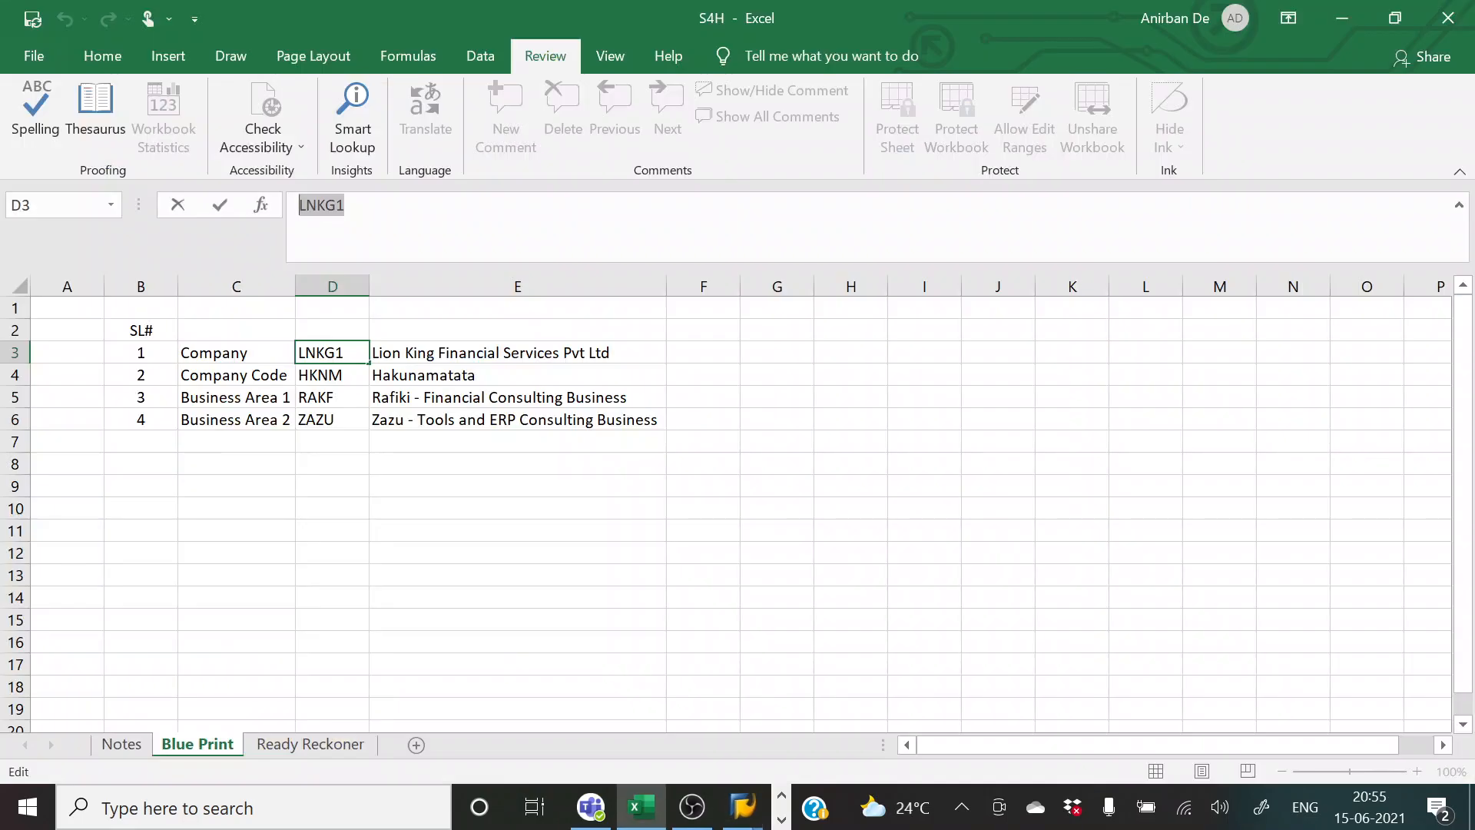
key(alt+Tab)
key(ctrl+v)
key(Tab)
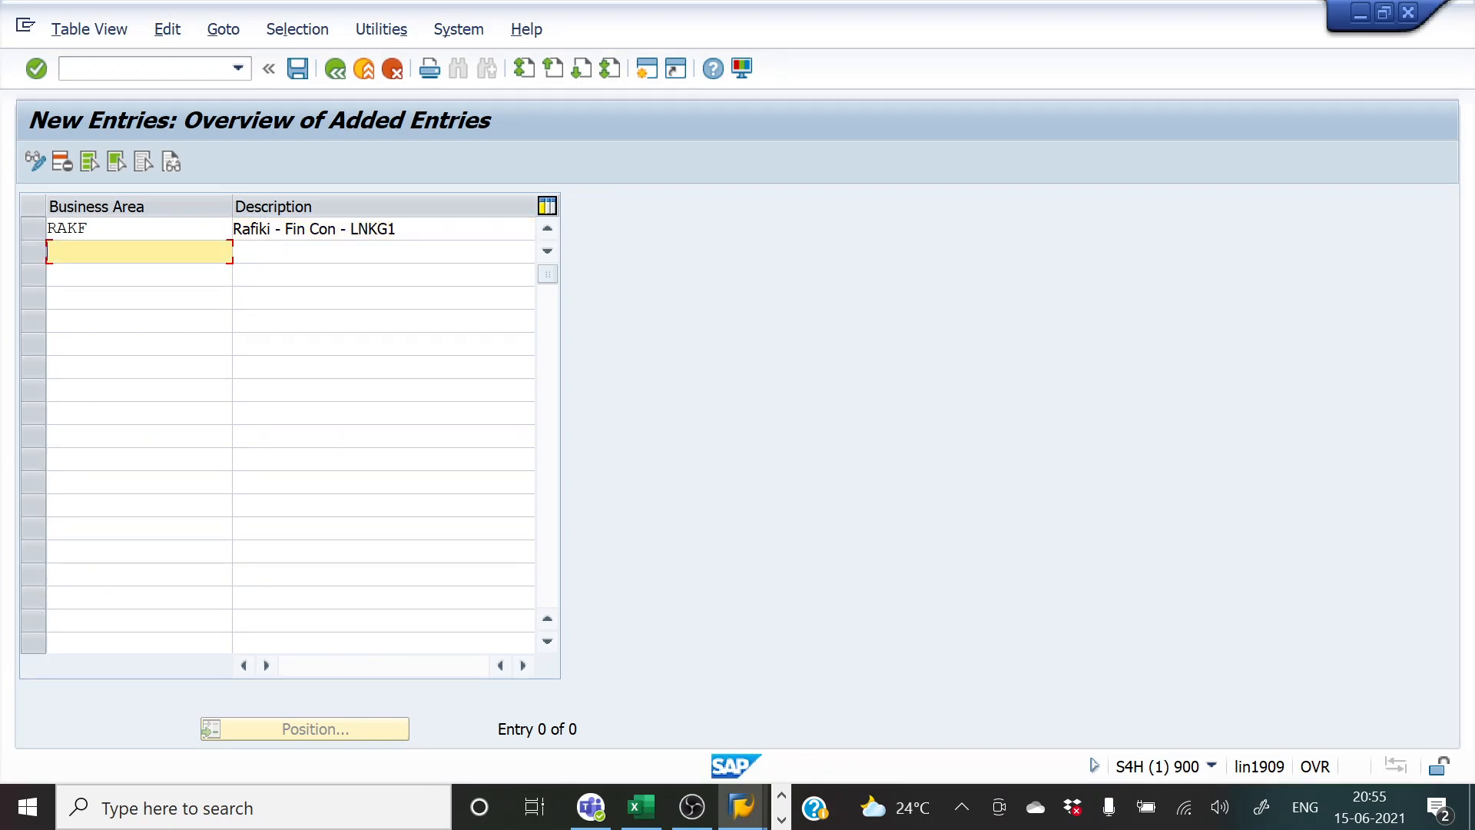
- Copy the Business Area 2 code ZAZU from the Blue Print sheet into the second row of the SAP business area entries
key(alt+Tab)
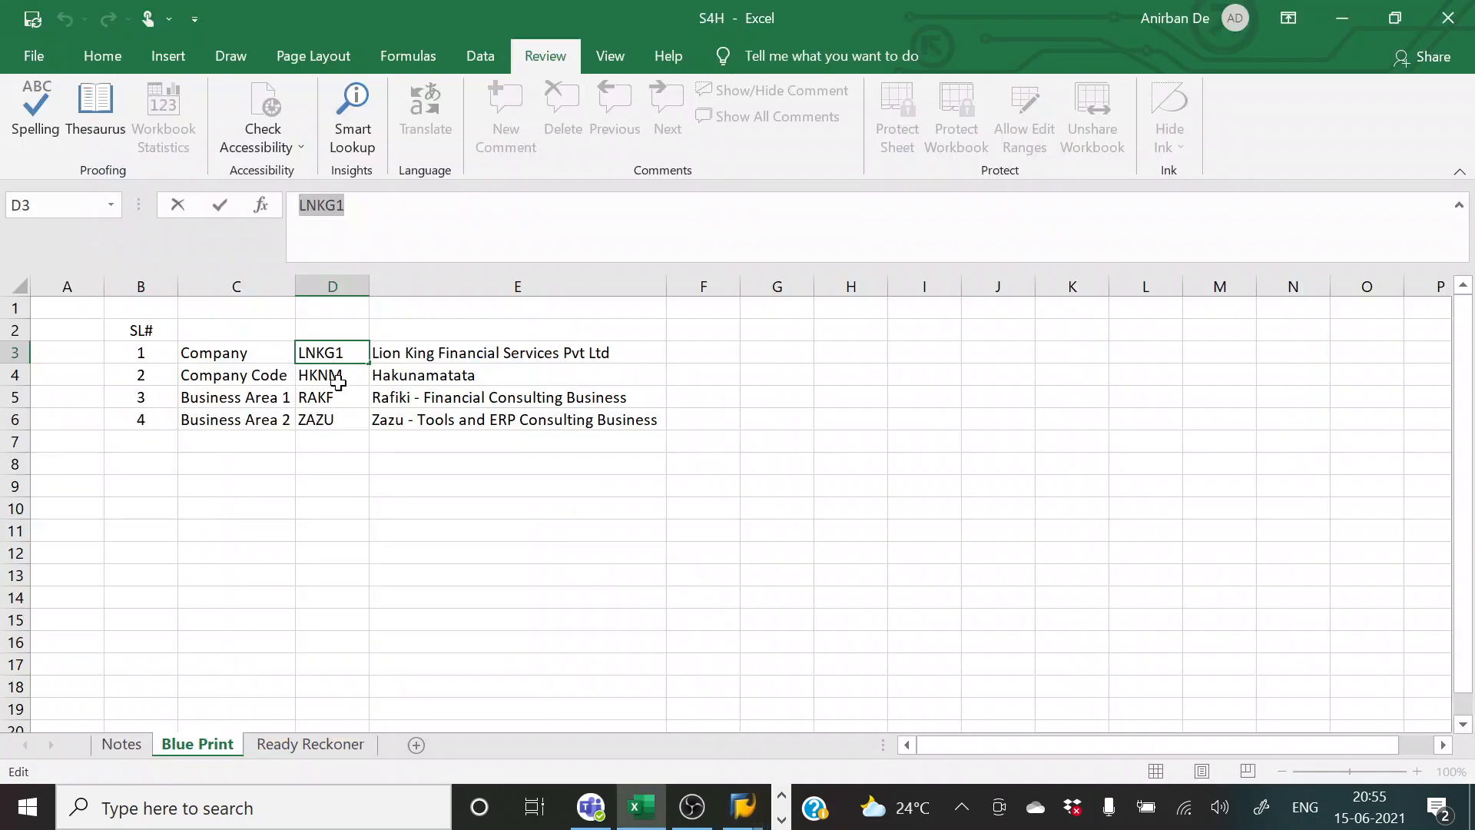
click(328, 418)
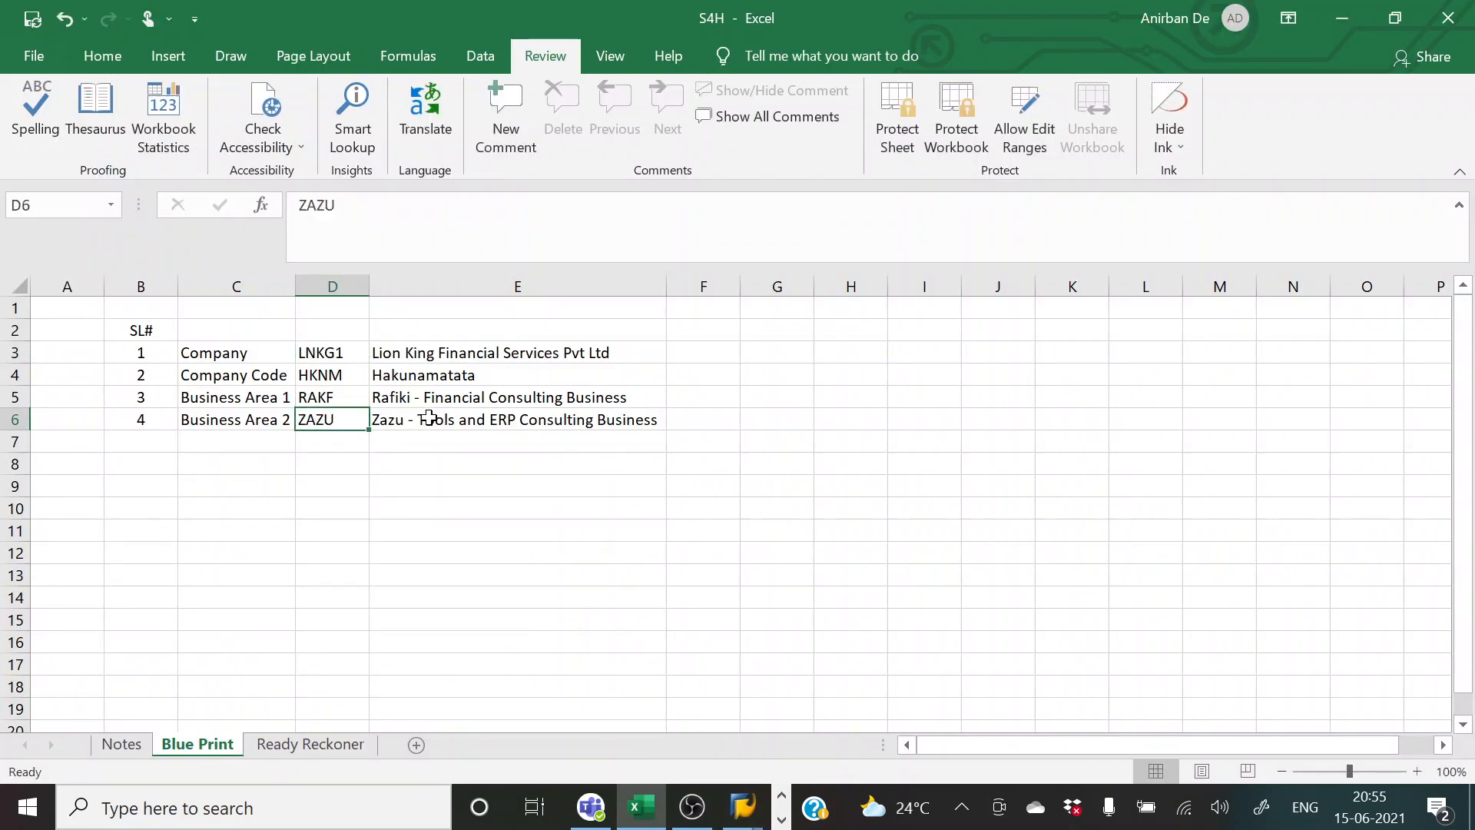
double_click(316, 204)
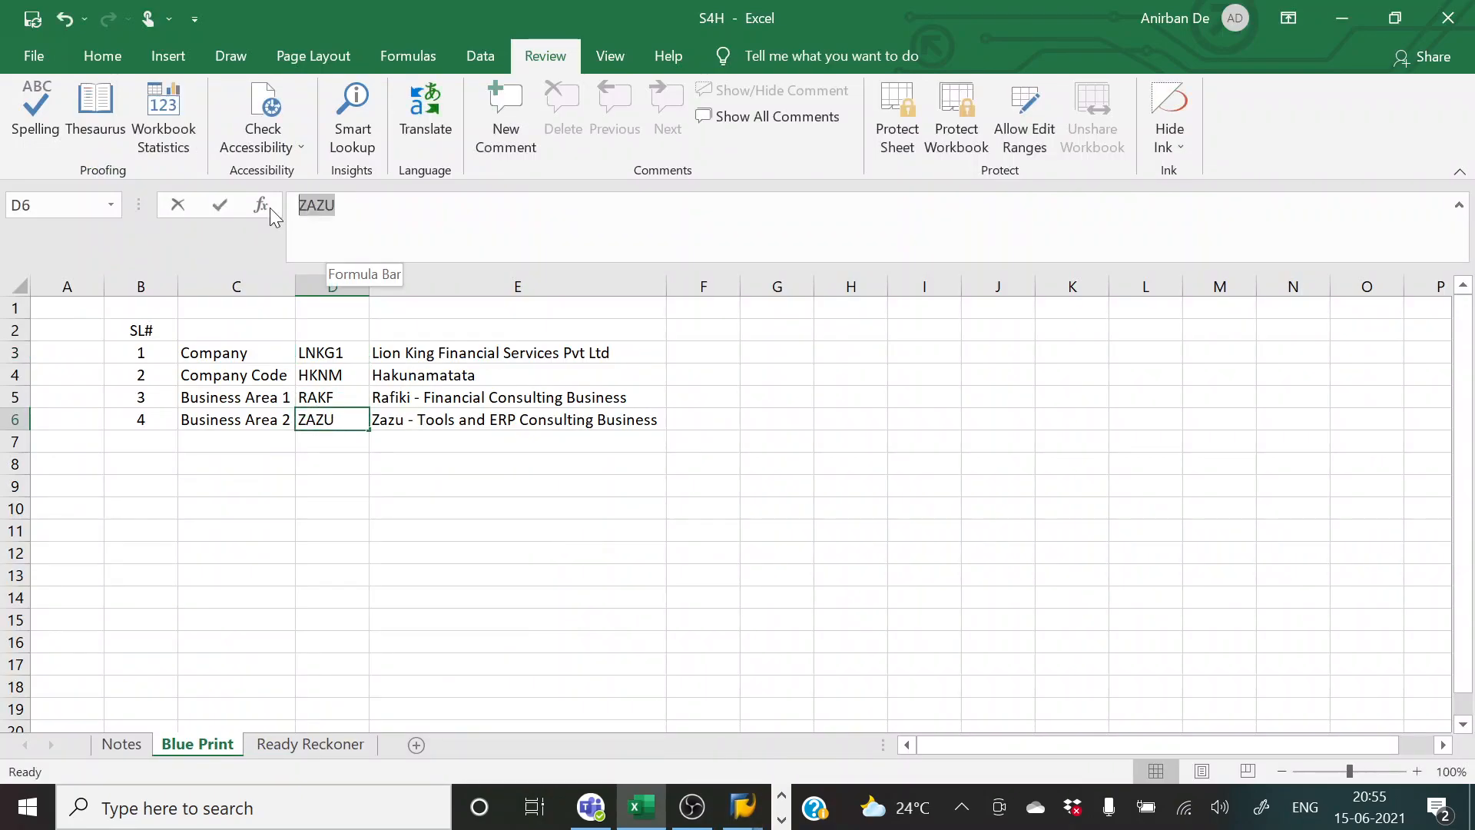
key(alt+Tab)
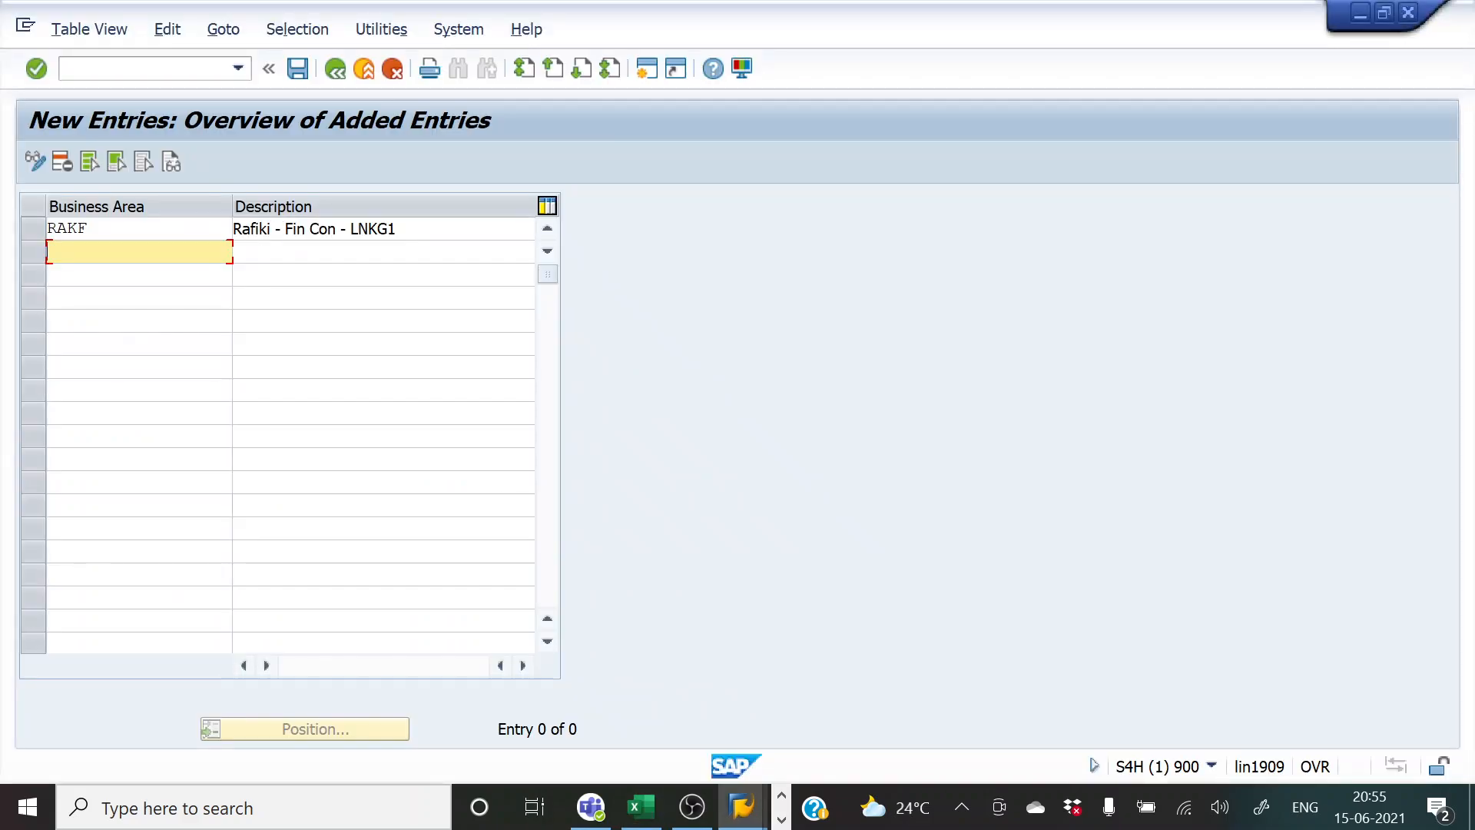
key(ctrl+v)
key(Tab)
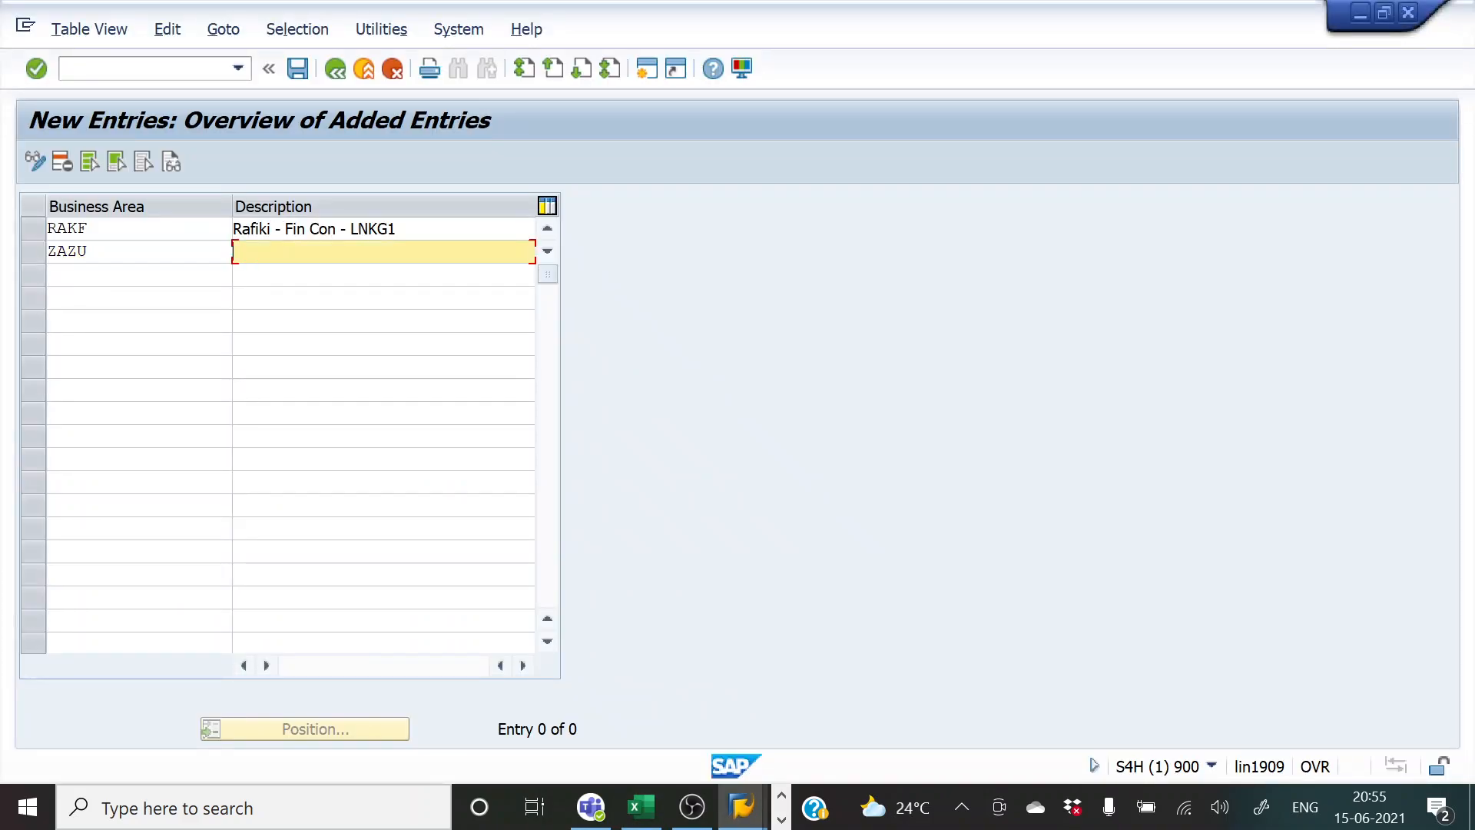
- Check the Business Area 2 description in the Blue Print sheet and enter "ZaZu - Tools & ERP - LNKG1" as ZAZU's description in SAP
key(alt+Tab)
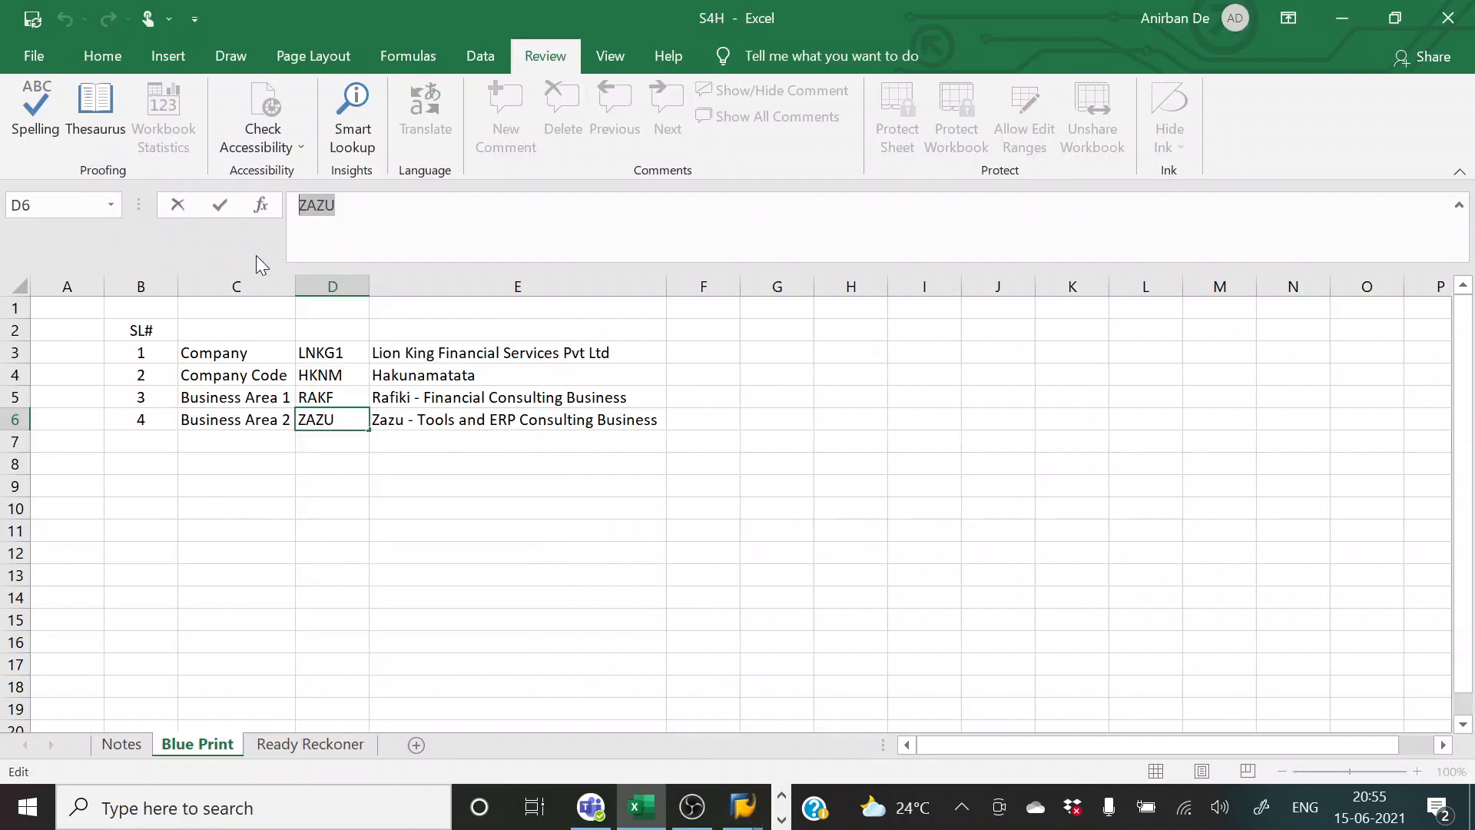
click(398, 419)
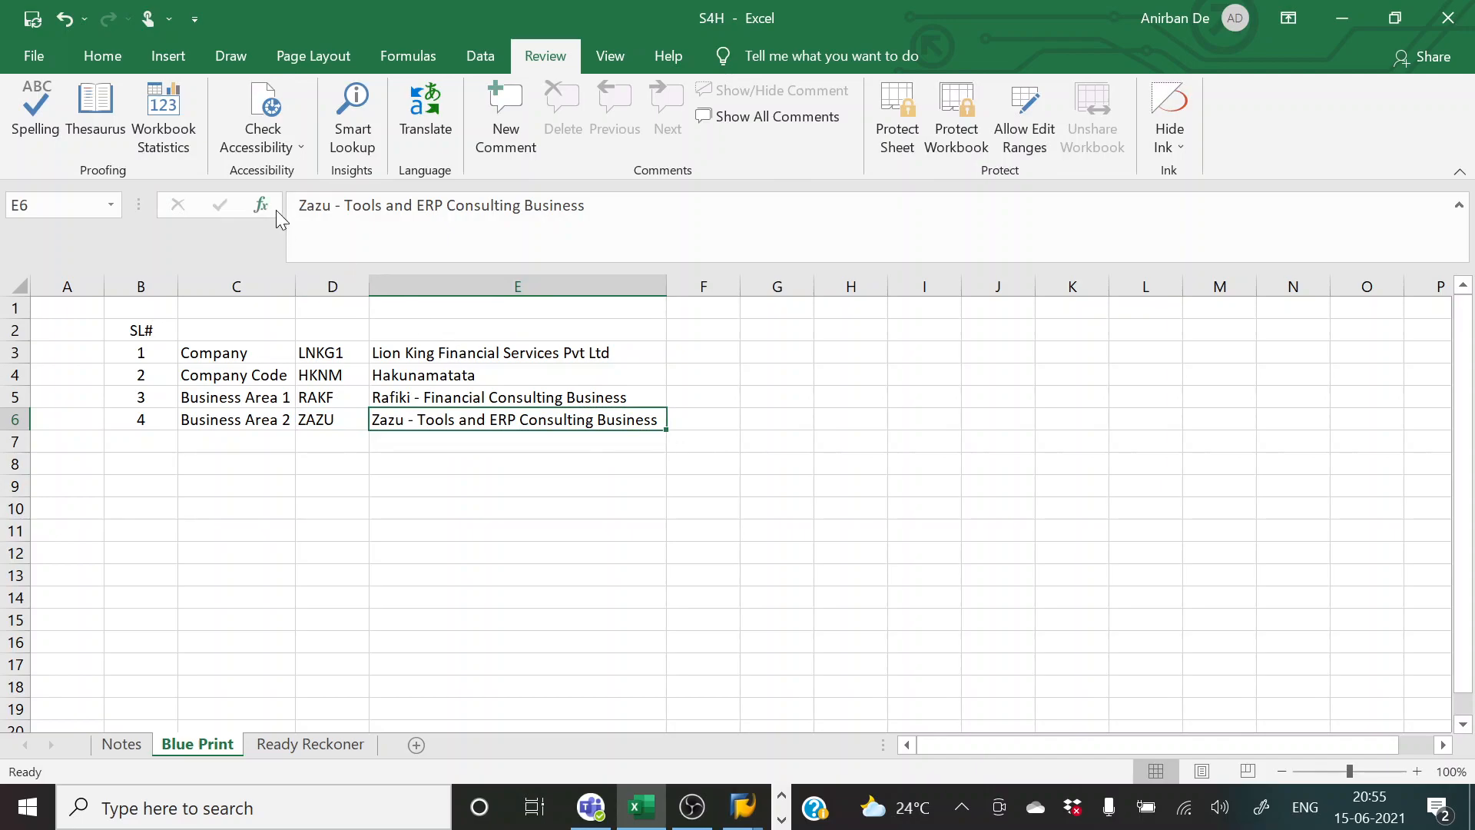
key(alt+Tab)
text(Z)
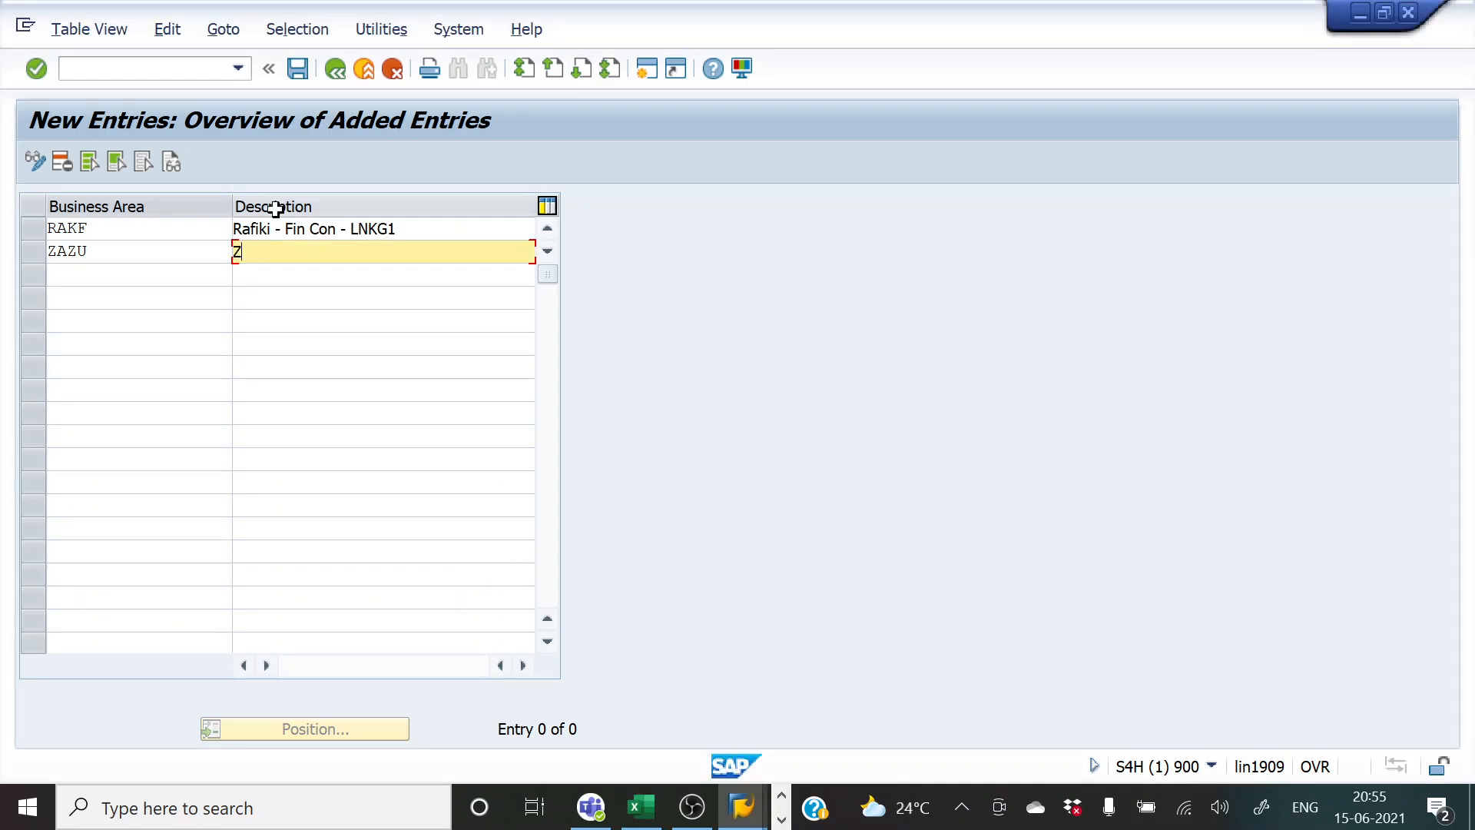
text(aZu -)
key(alt+Tab)
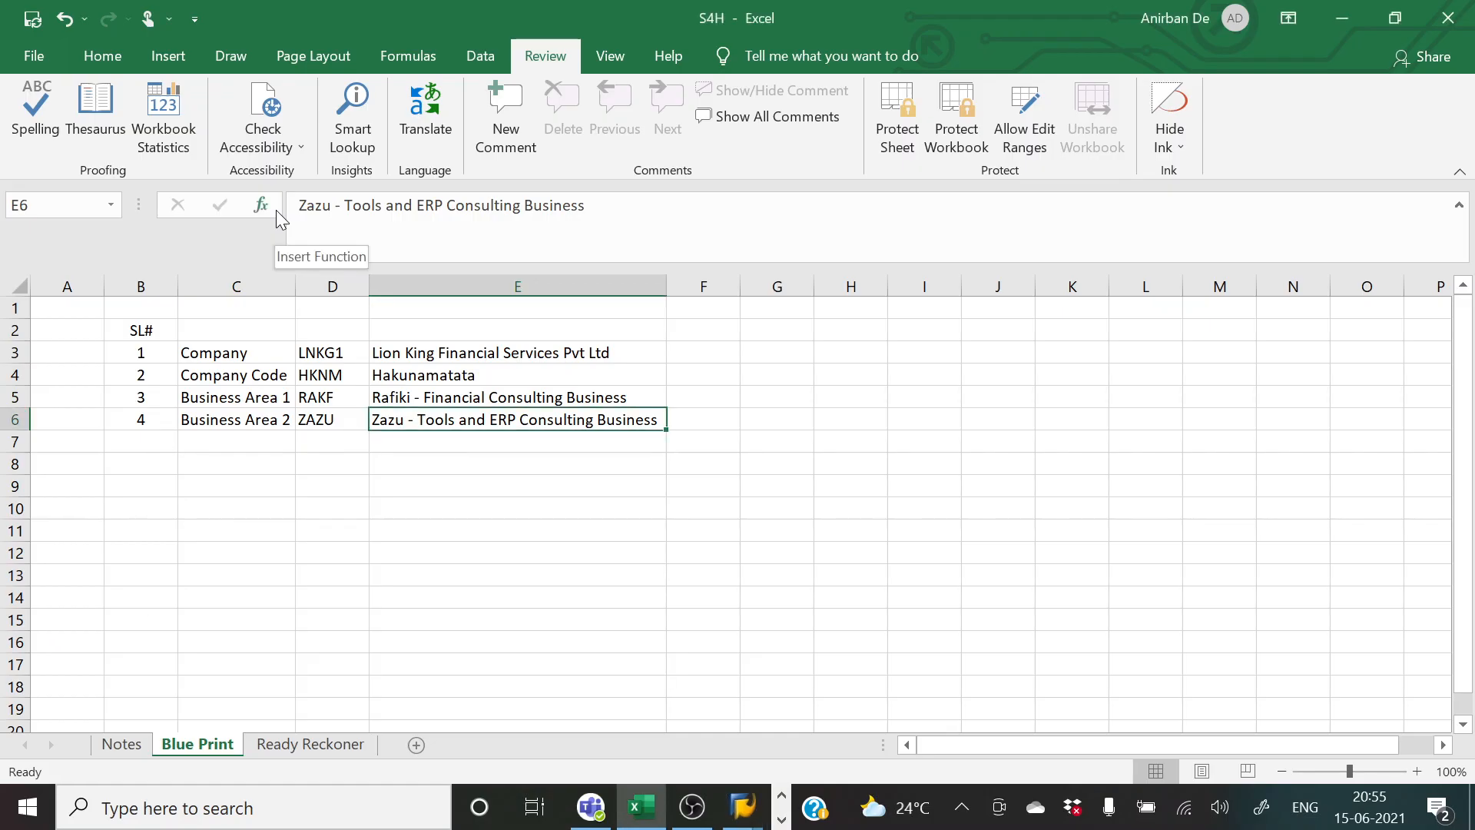
key(alt+Tab)
text(- T)
text(l)
text(ools)
text( & )
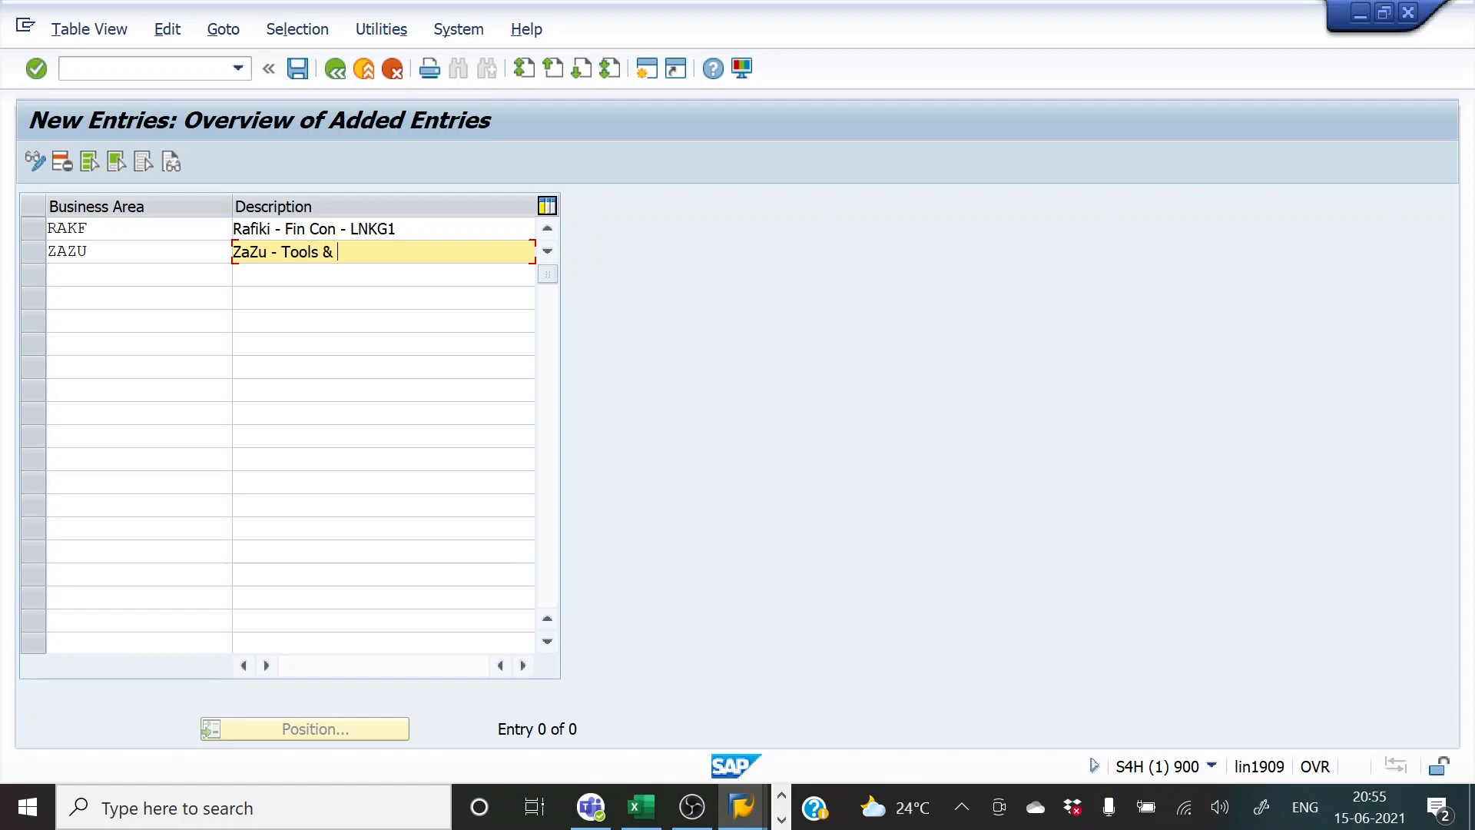
text(ERP - LNKG1)
- Save the business area entries and create a new customizing request with the short description "Creation of Business Area - LNKG1"
click(296, 69)
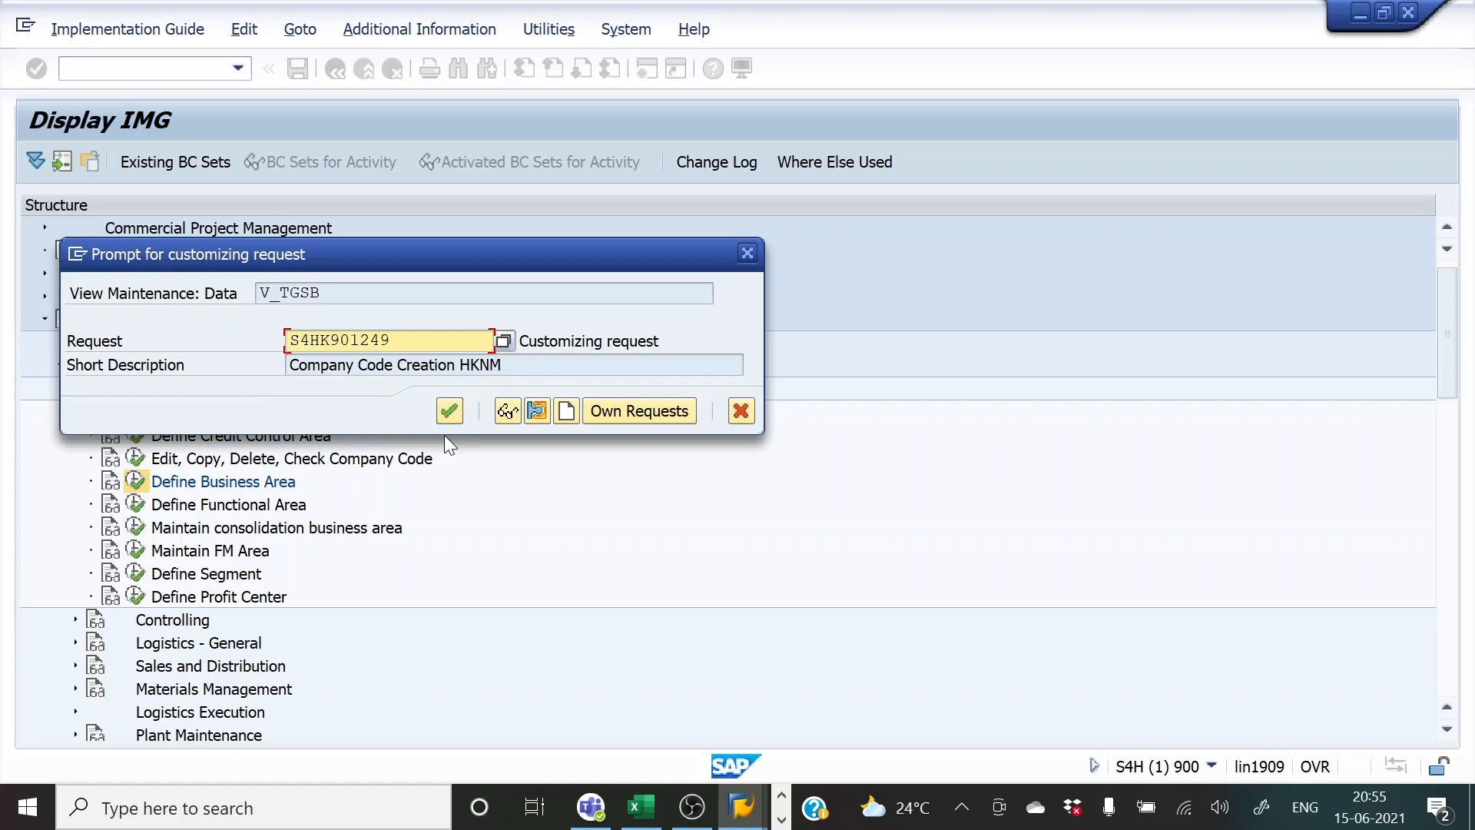
click(566, 412)
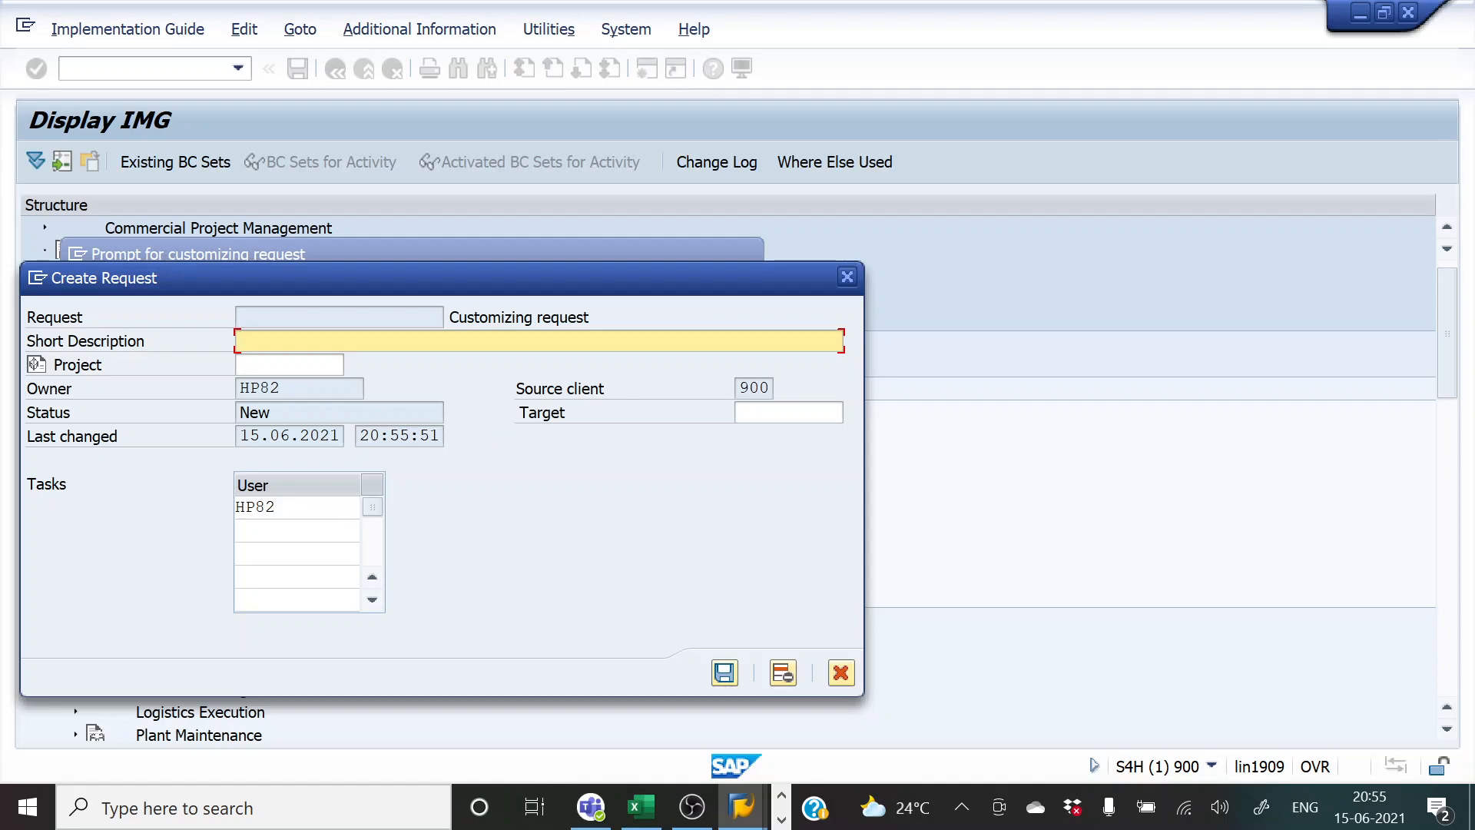
text(Creation of Business Area)
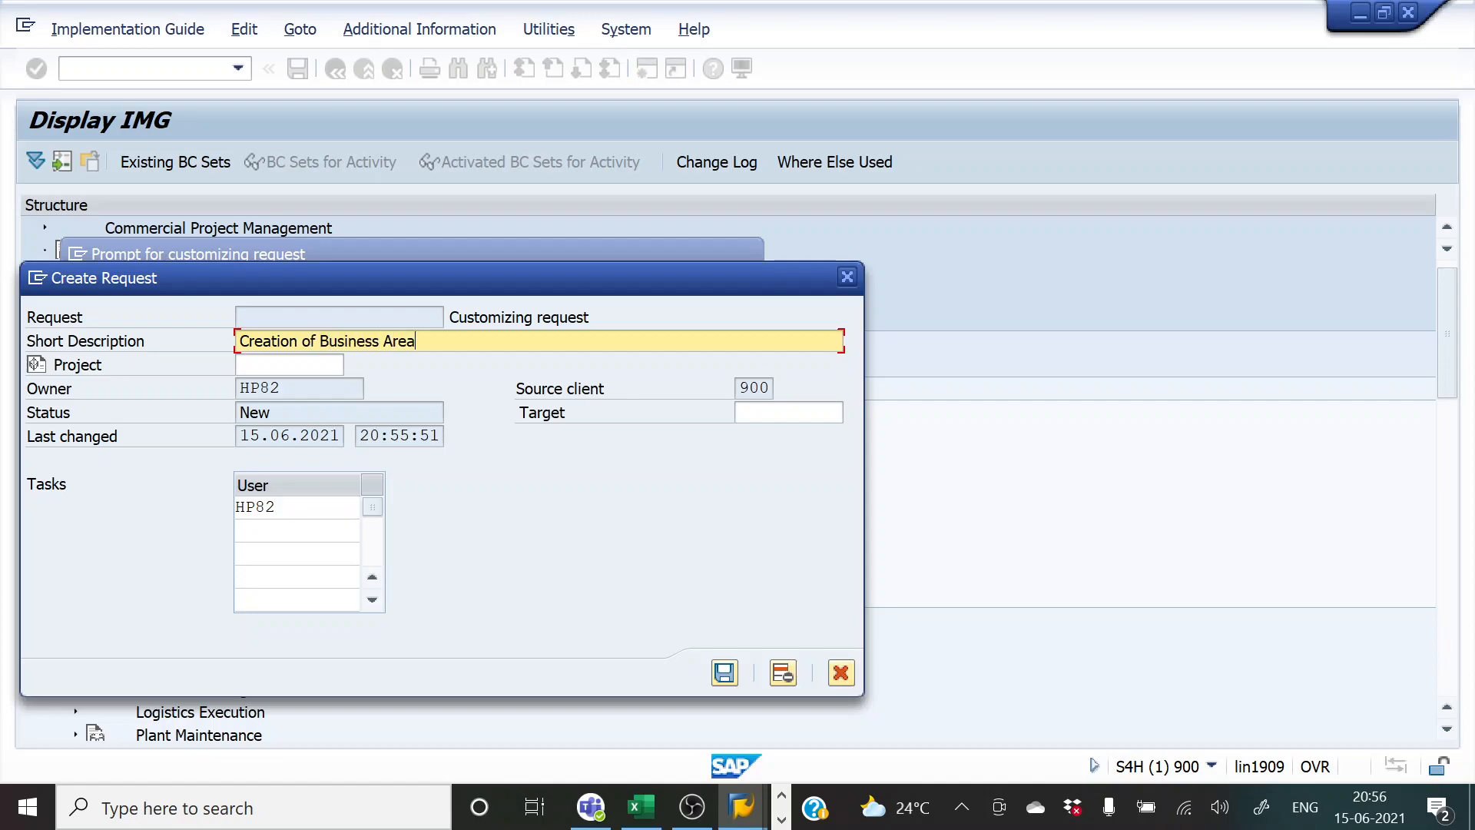
text( - LNKG1)
click(725, 670)
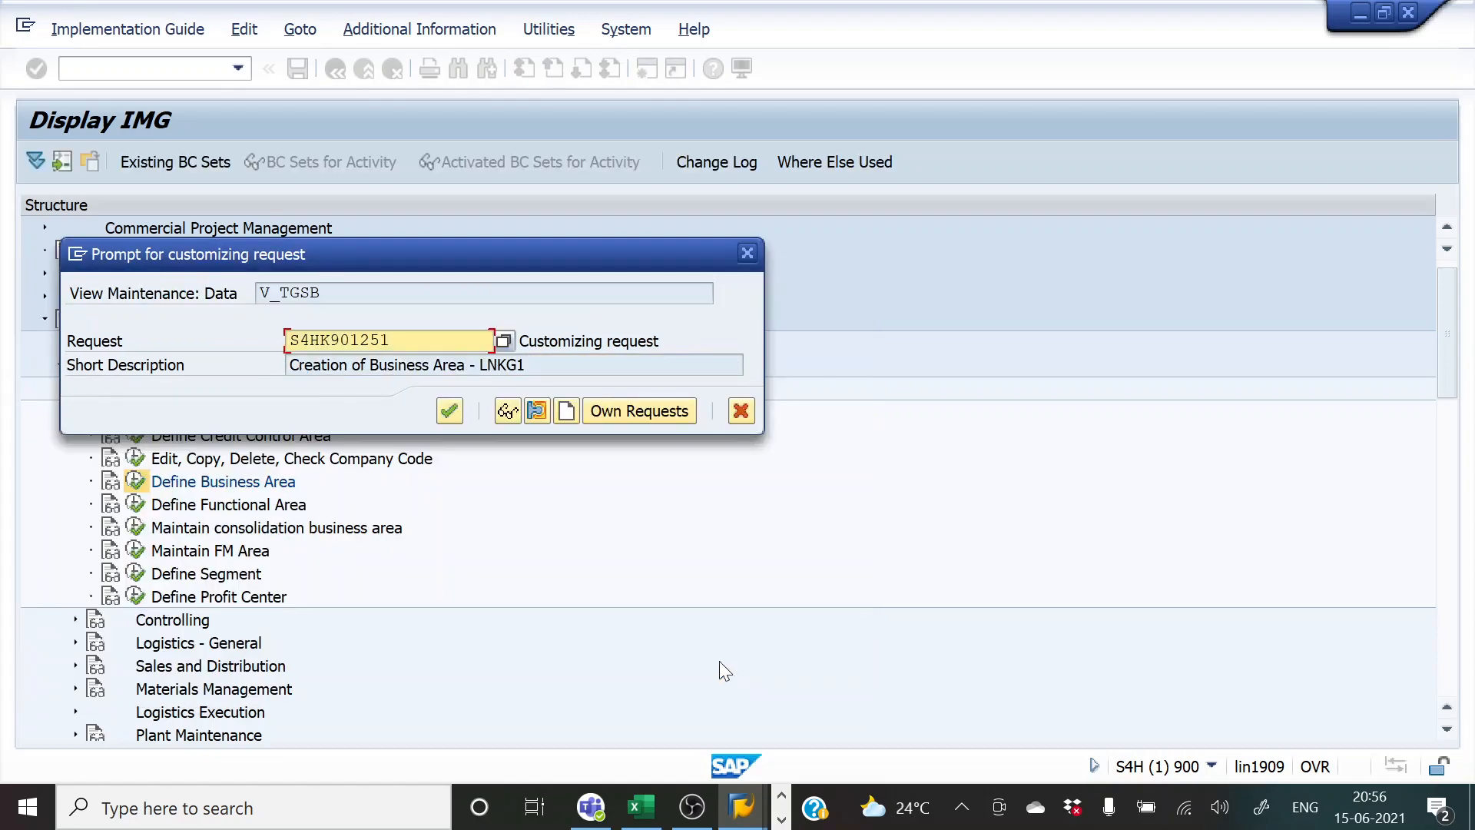
- Confirm the customizing request to finish saving the business area entries
click(441, 417)
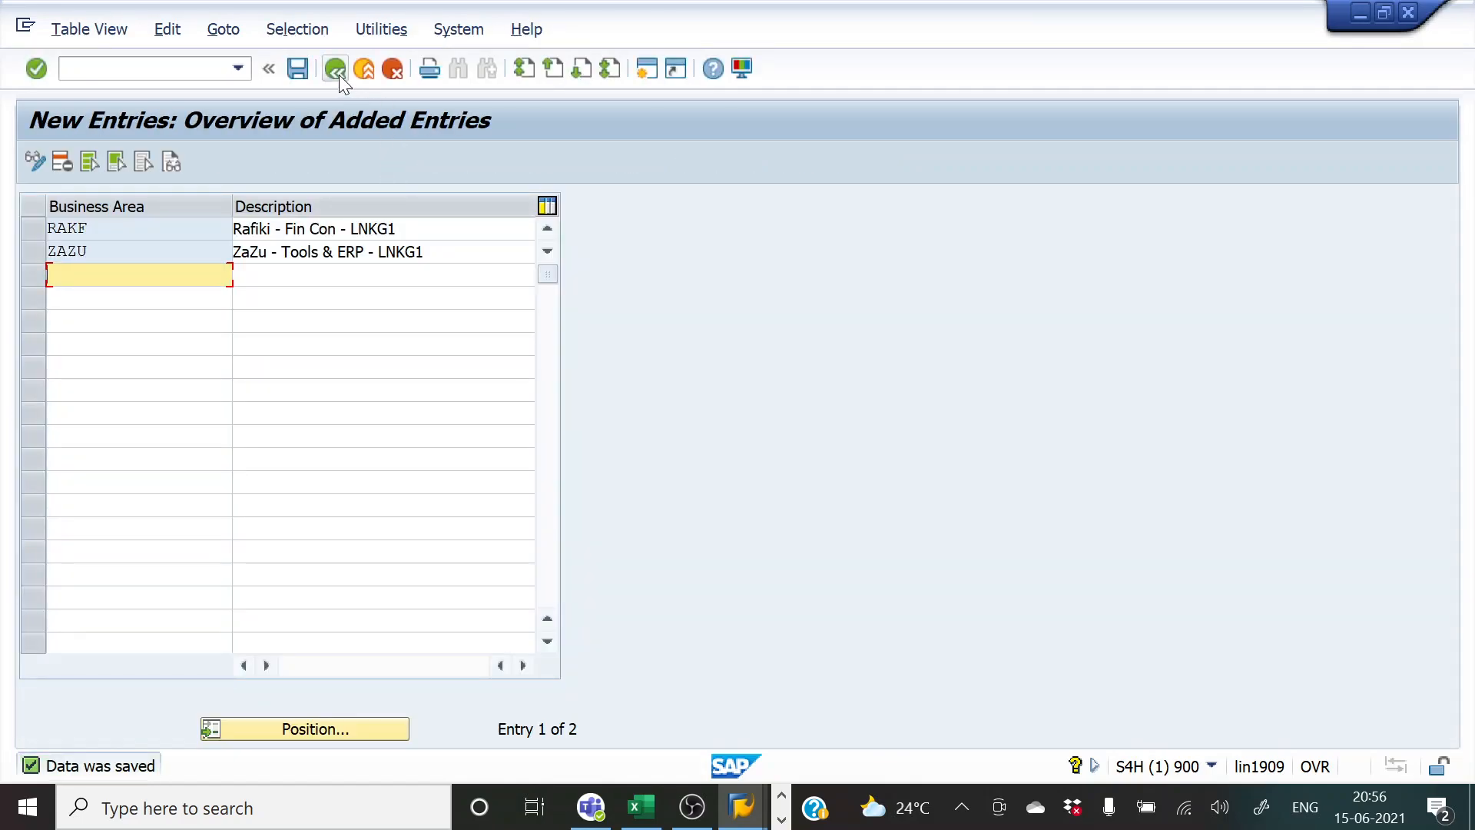
- Review the configuration activities in Excel's Ready Reckoner sheet, checking the transaction code for Creation of Company, and return to SAP
key(alt+Tab)
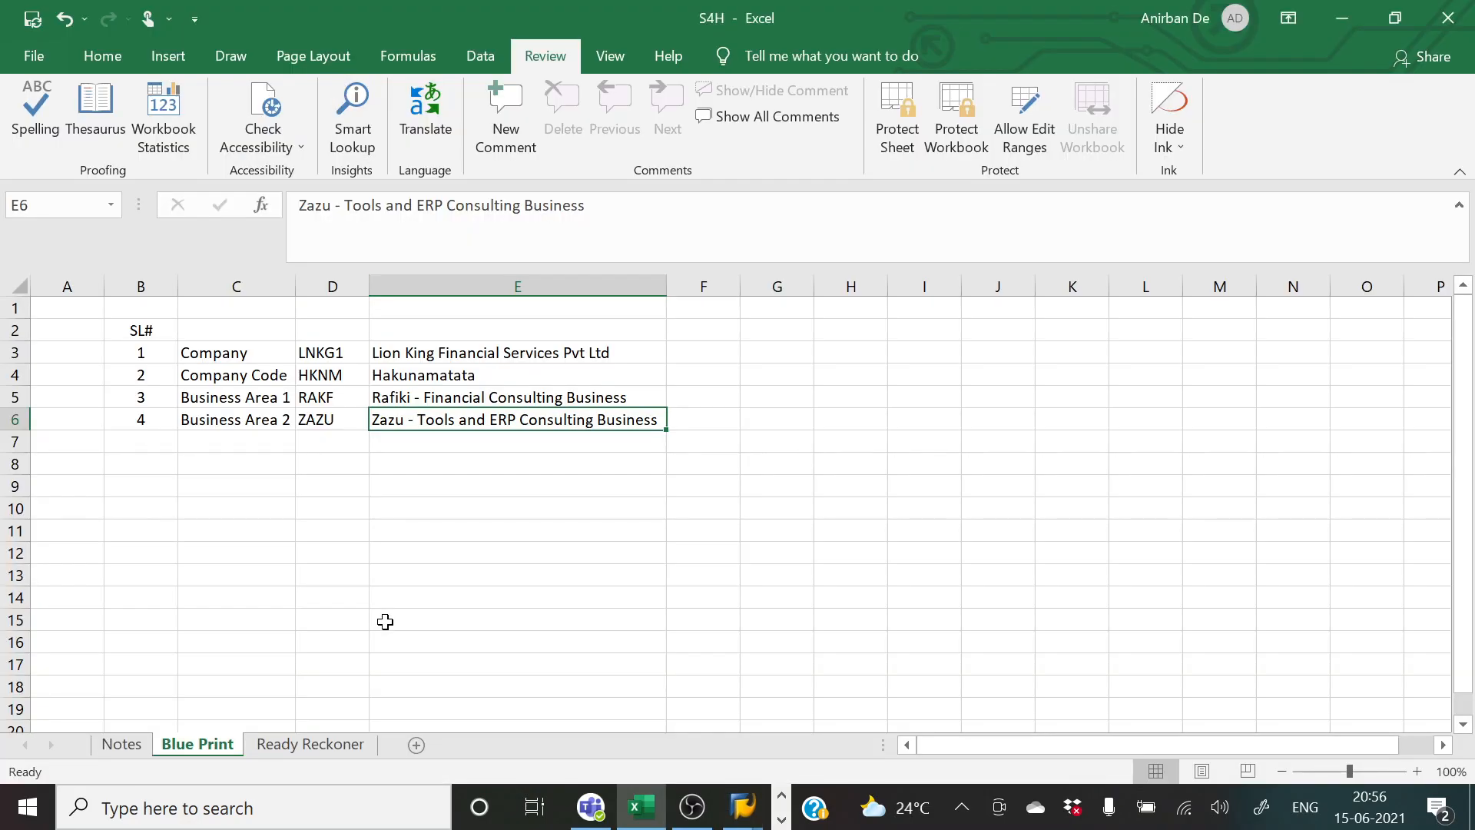
click(303, 744)
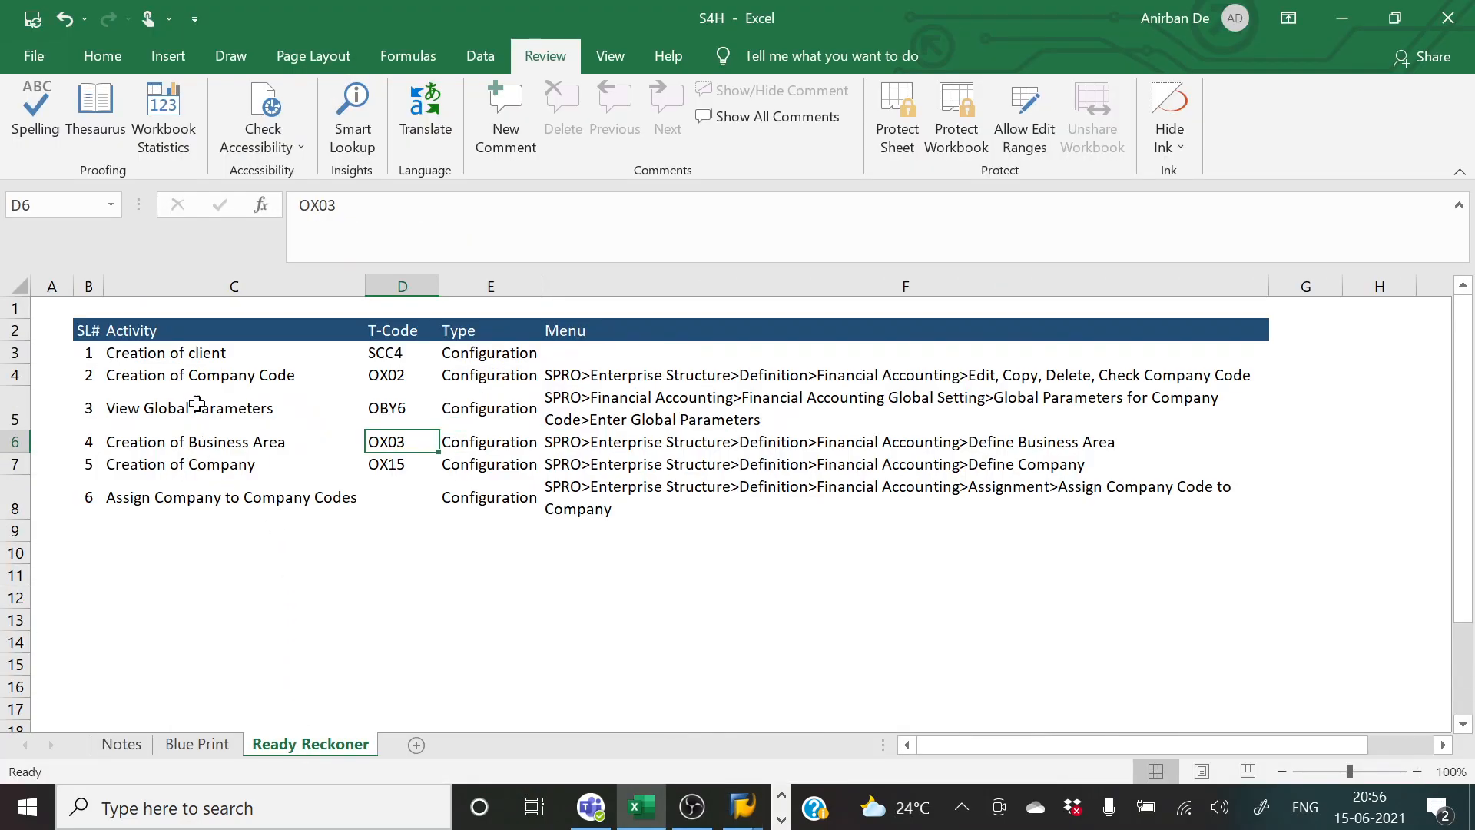
click(201, 377)
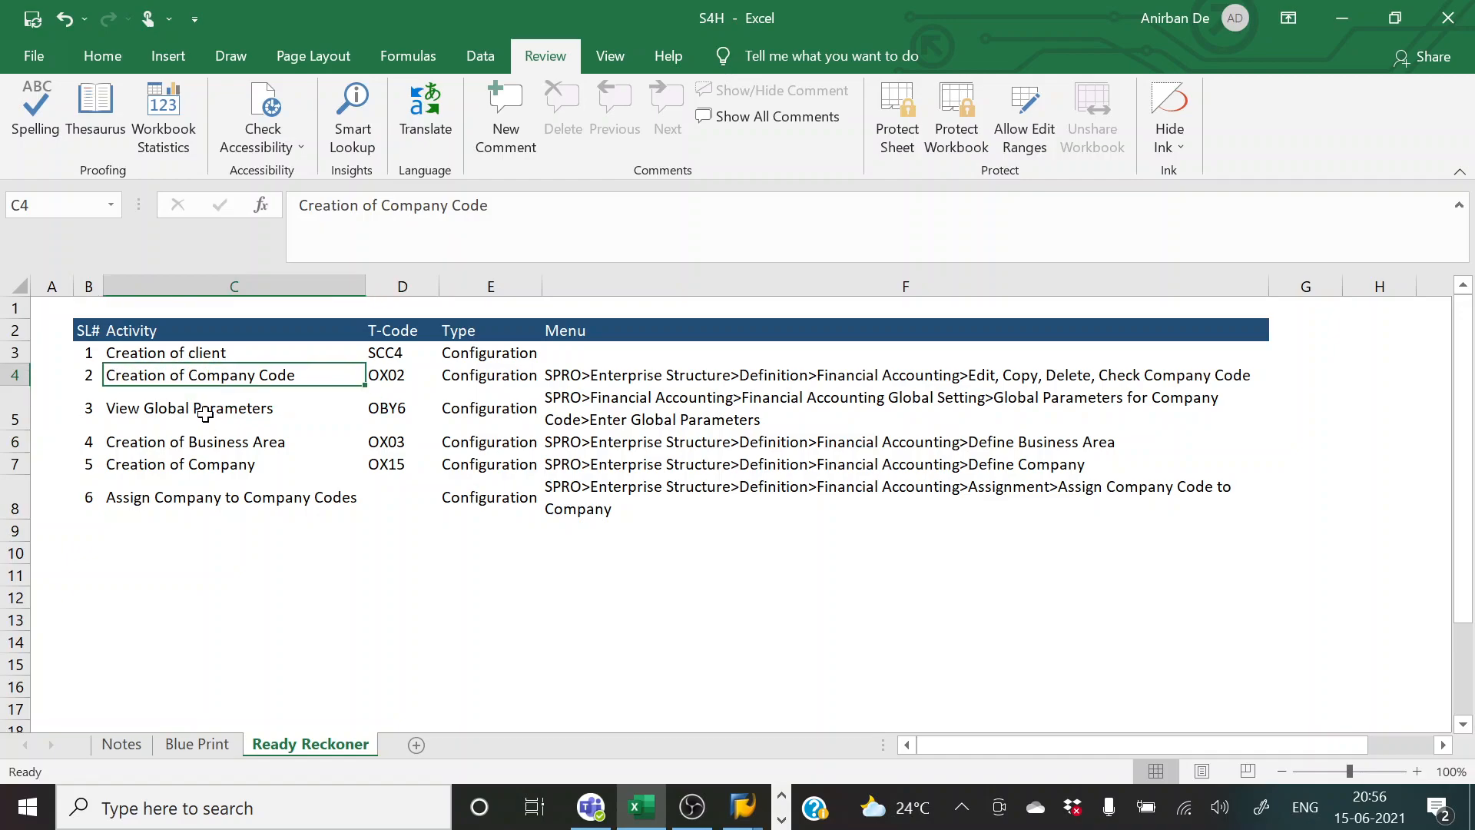
click(204, 413)
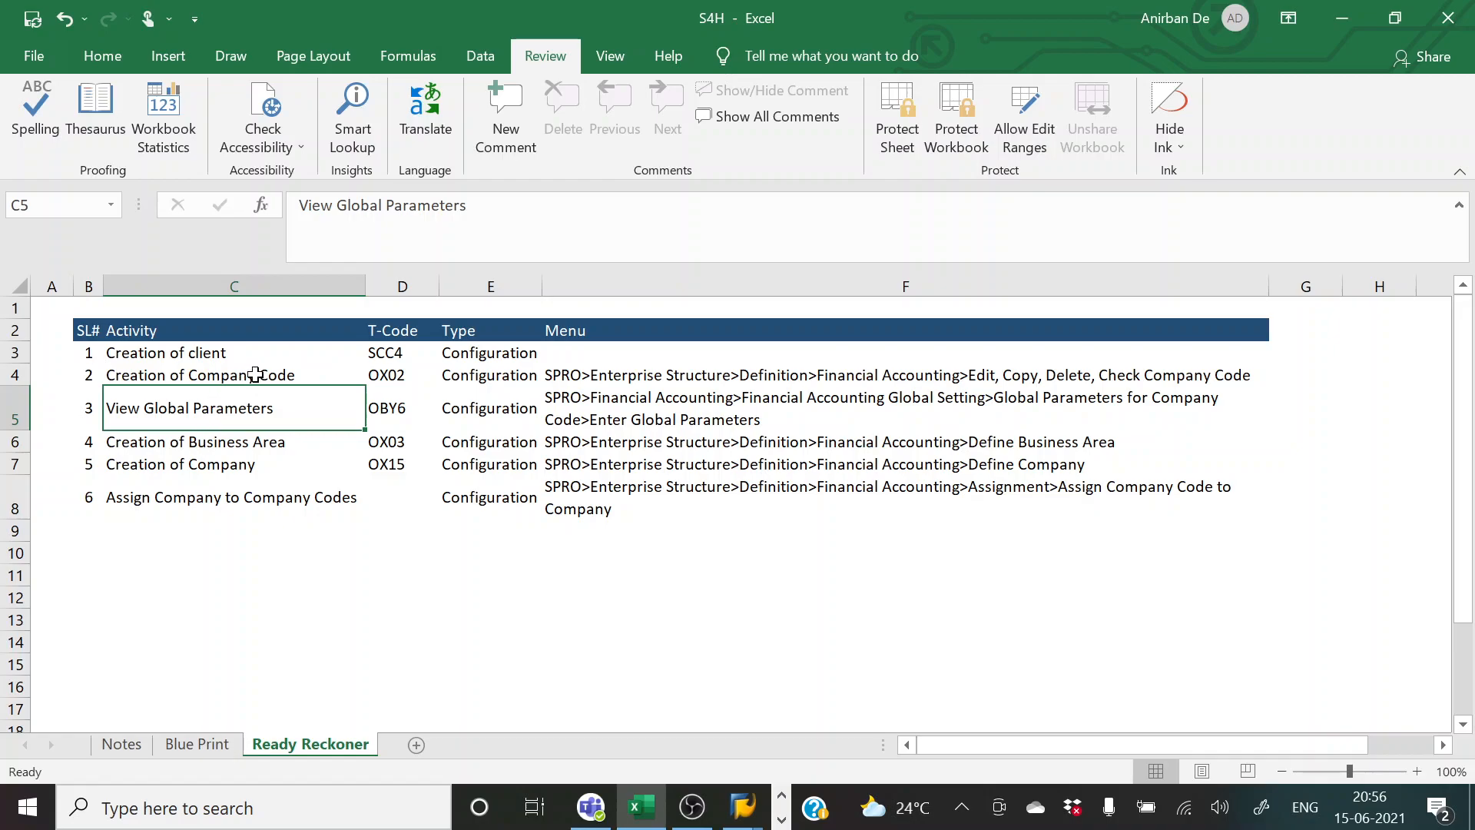
click(249, 445)
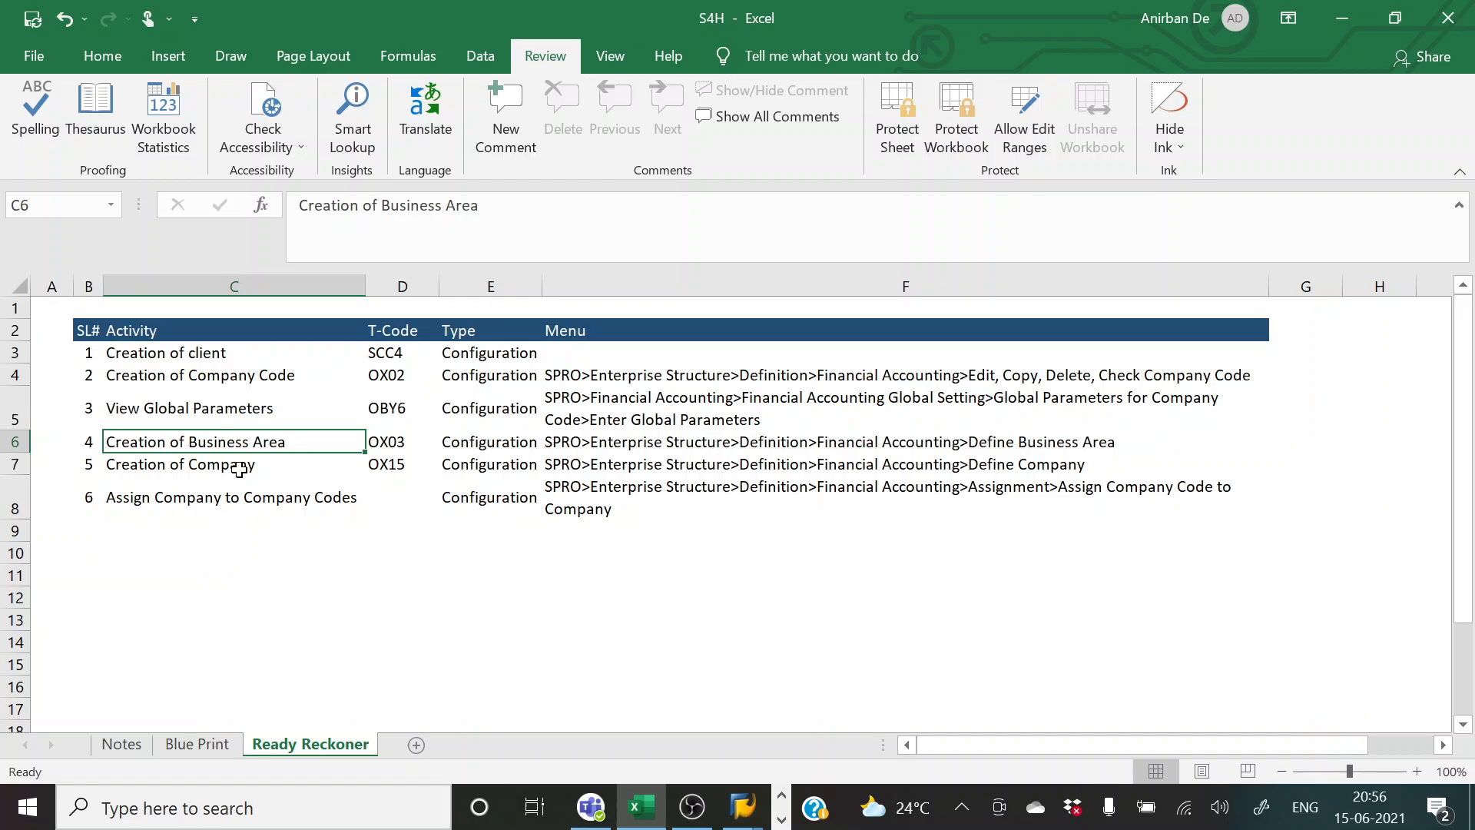
click(240, 469)
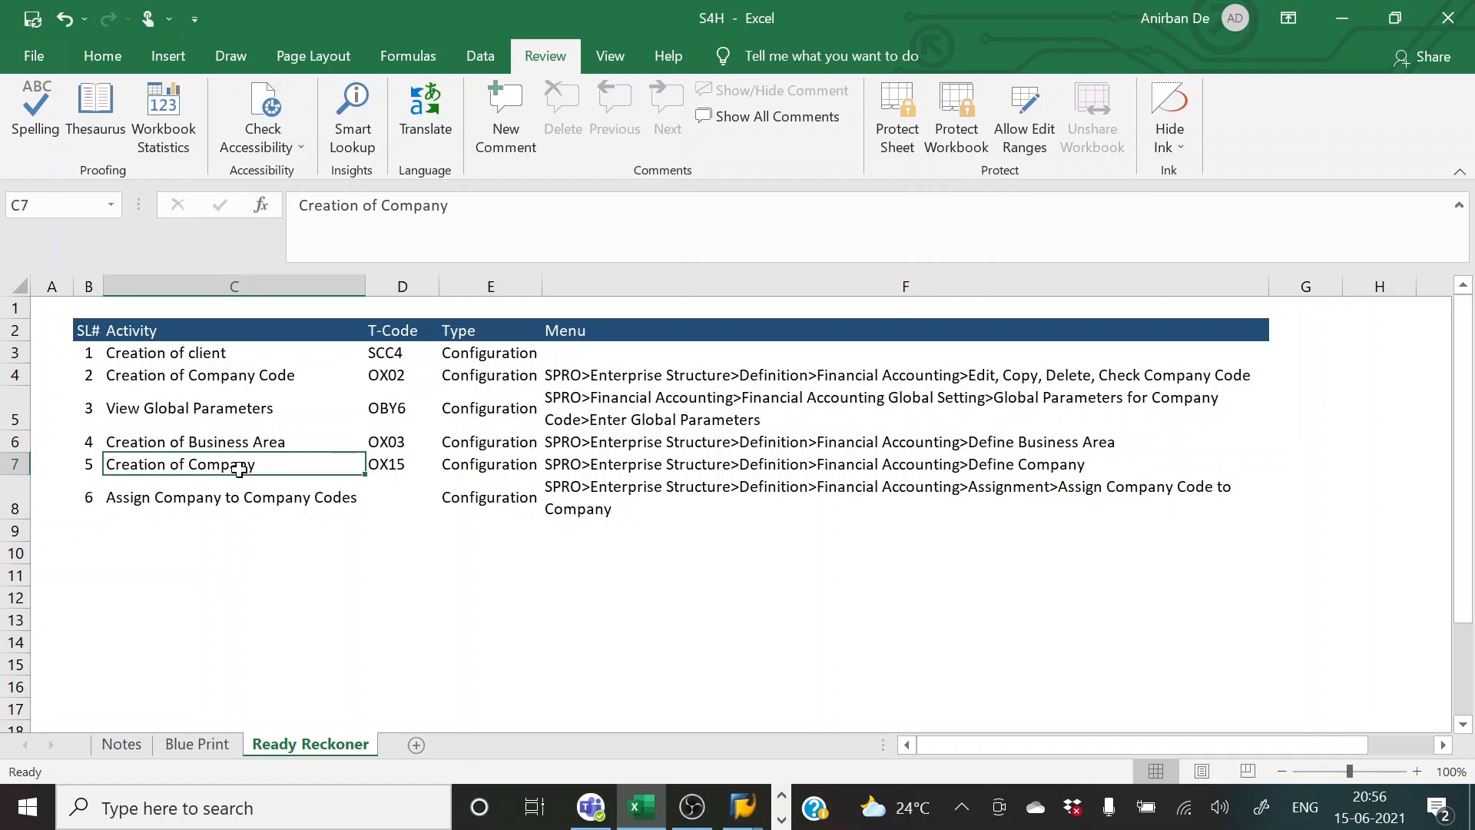
click(389, 466)
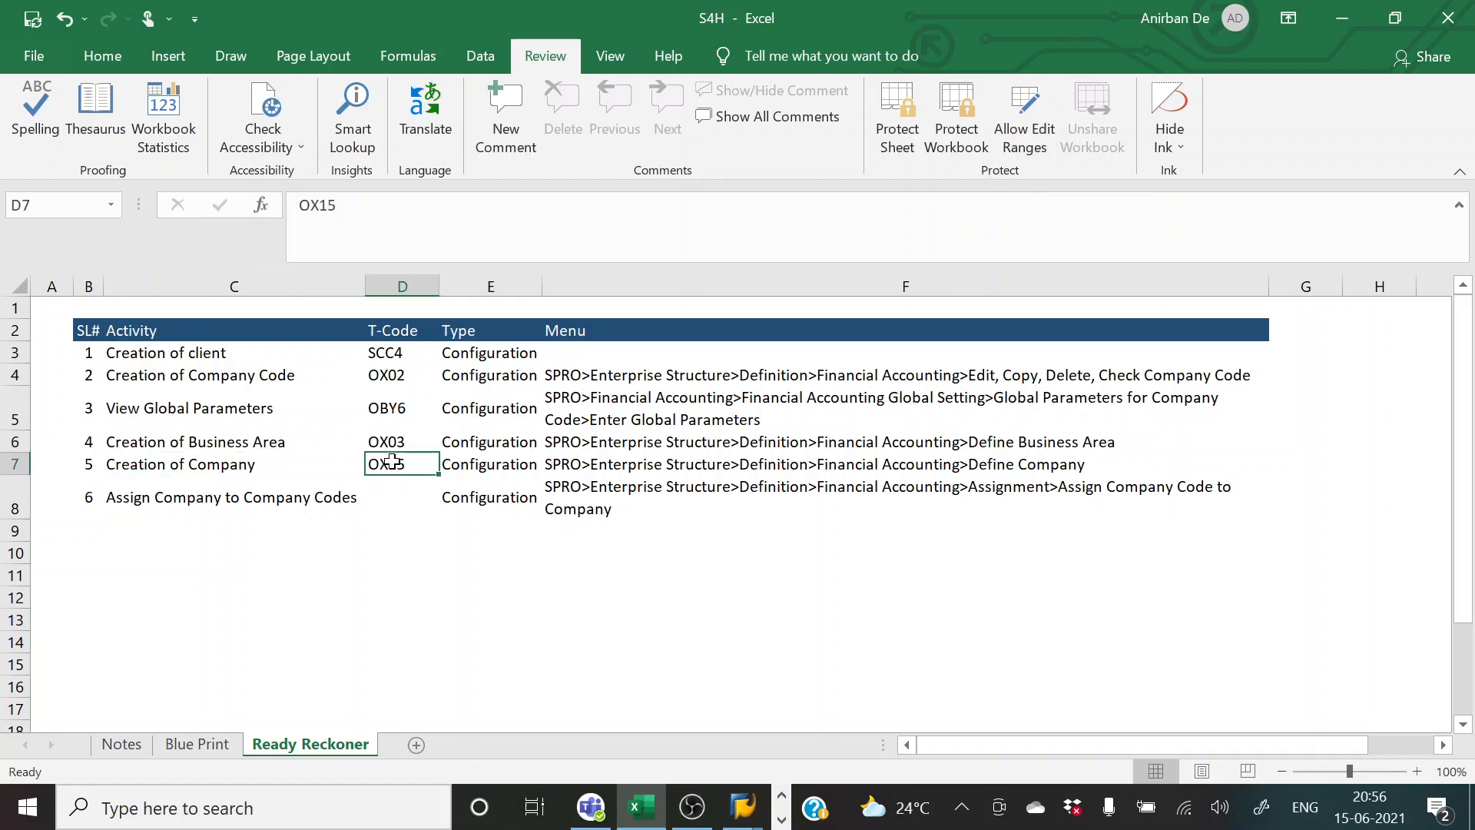
click(219, 470)
key(alt+Tab)
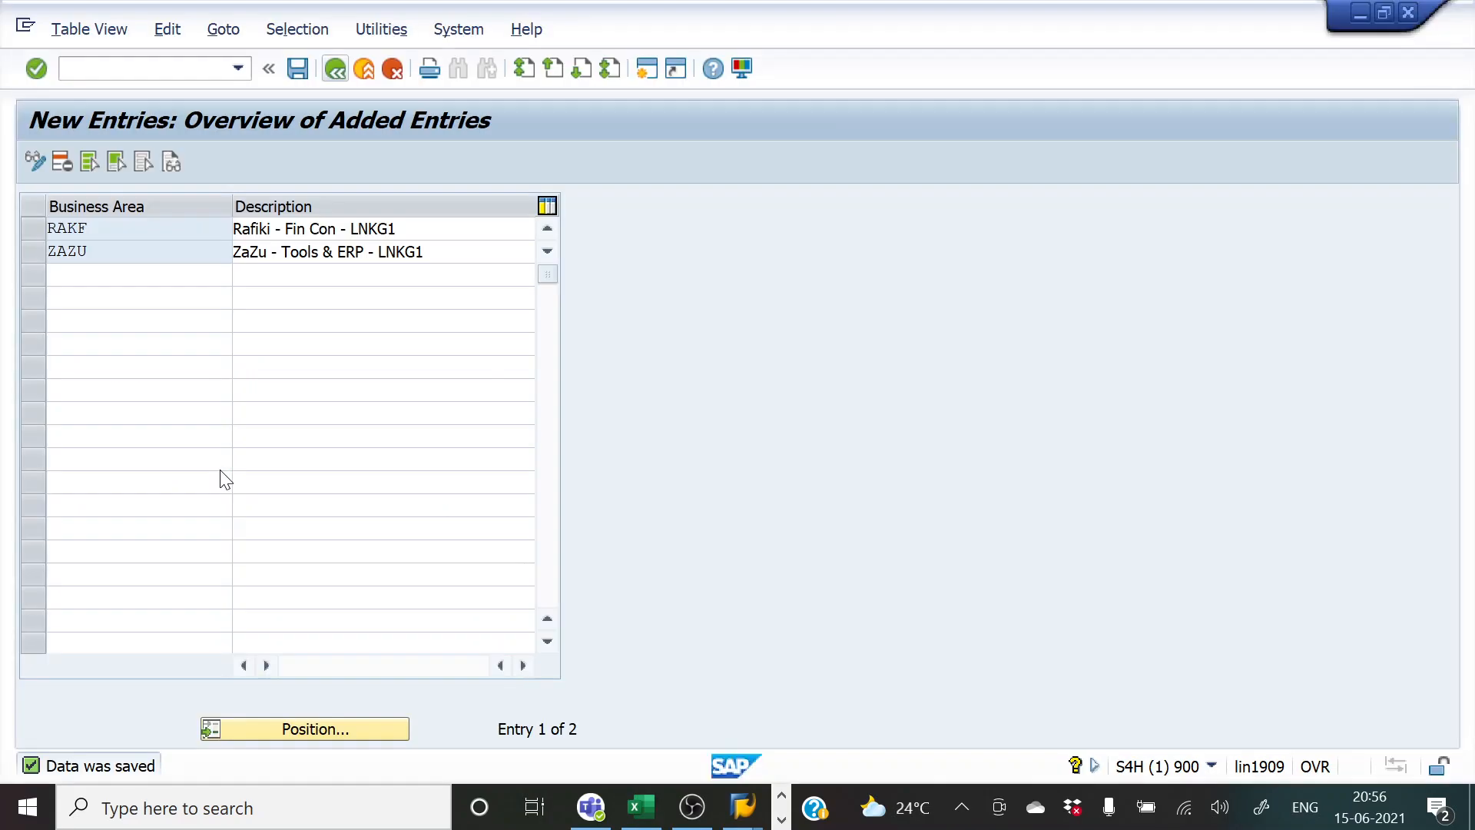
- Leave the business area configuration and start transaction SPRO from a fresh session state
click(335, 71)
click(335, 71)
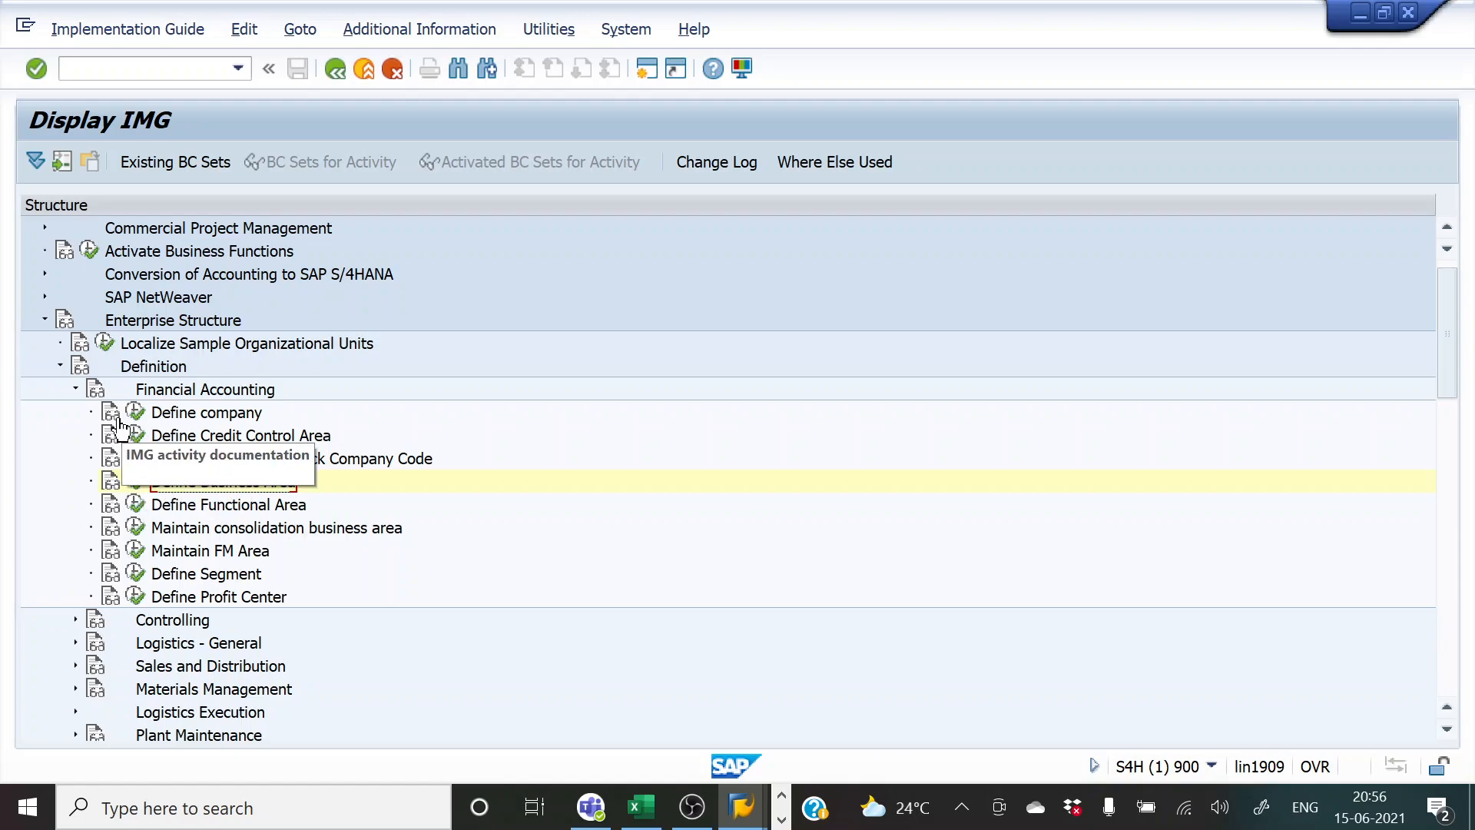
click(130, 71)
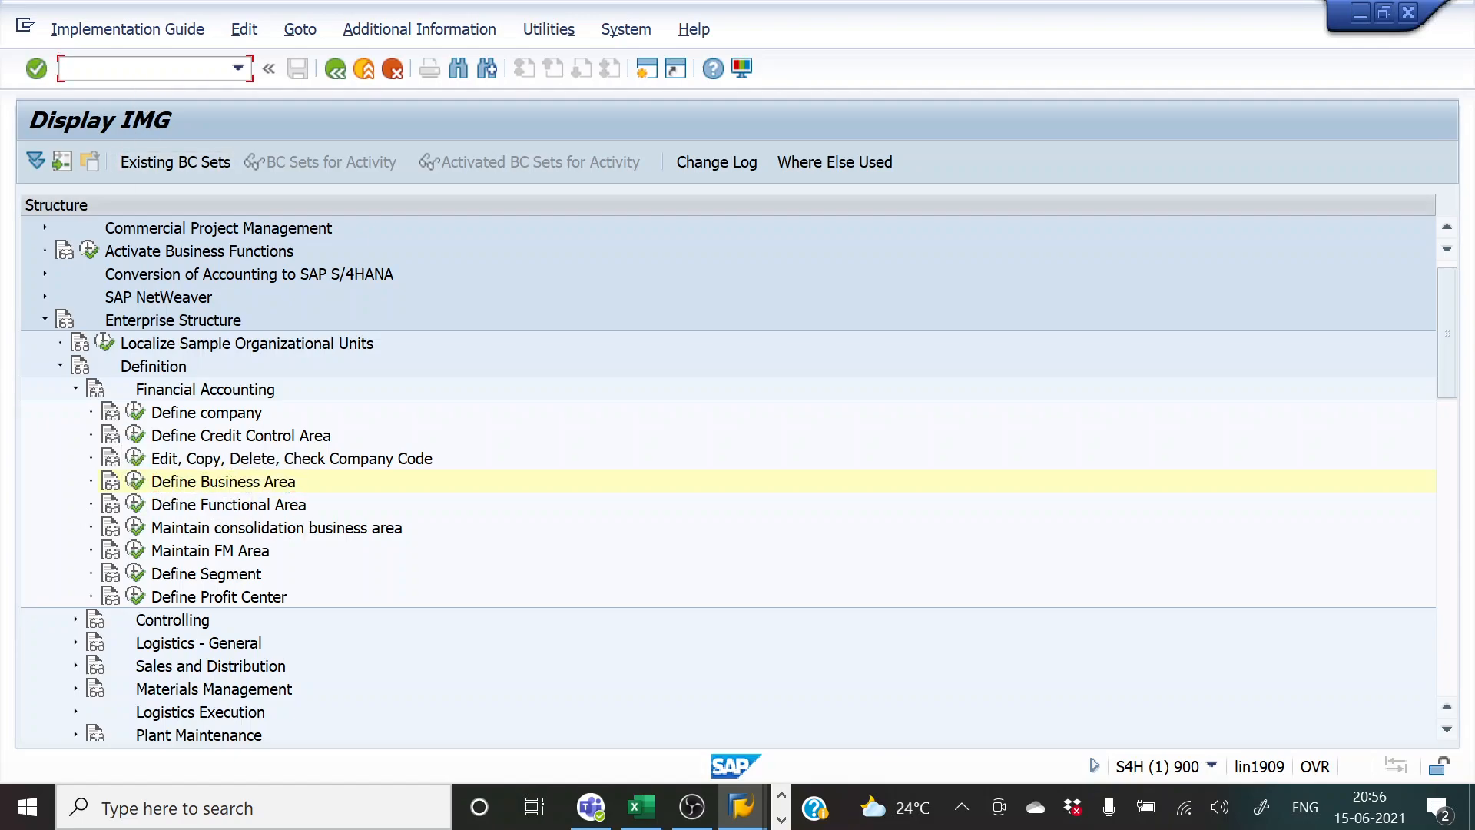
text(/n)
key(Return)
text(spro)
key(Return)
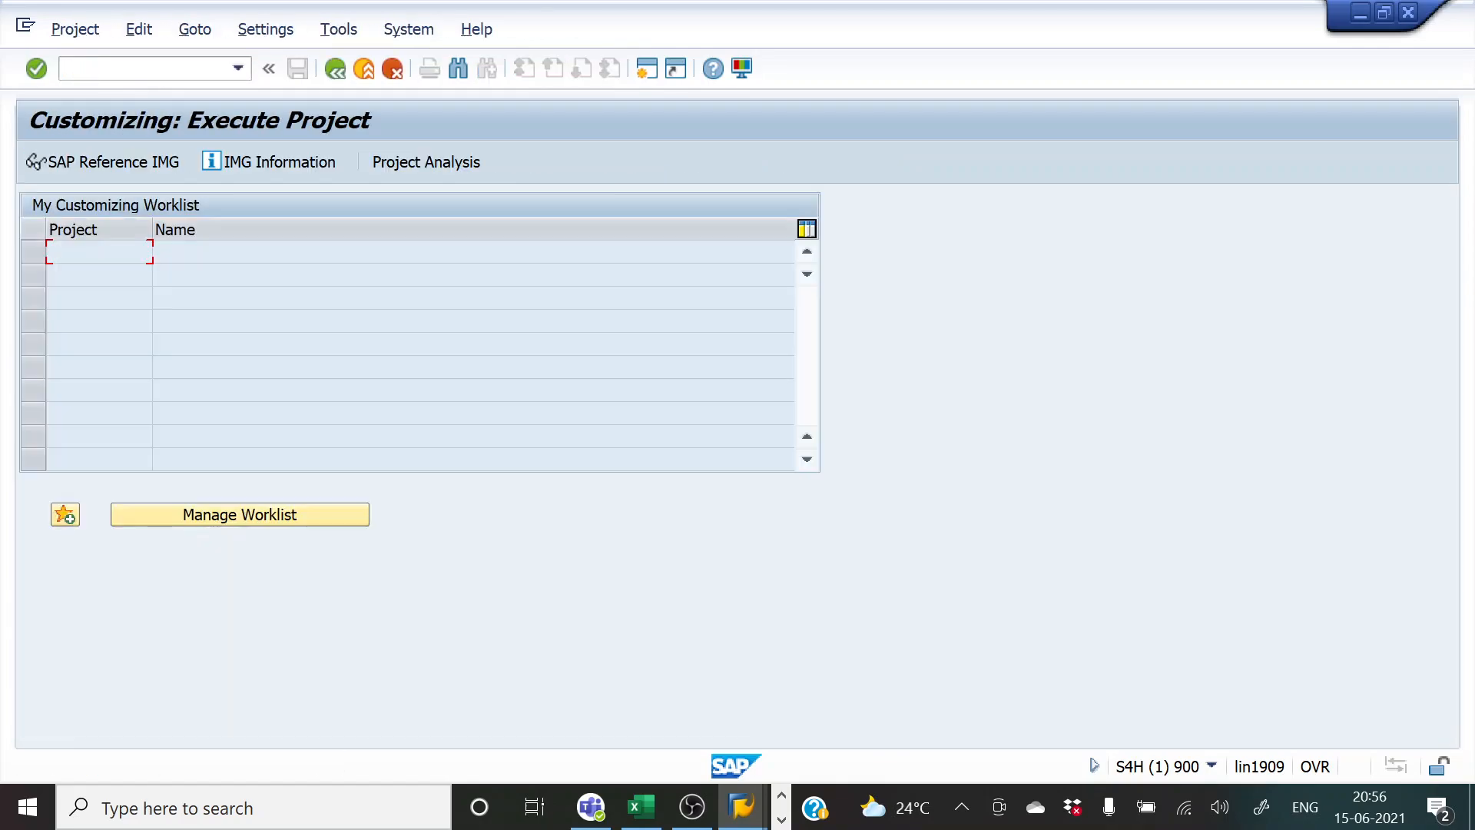
- Open the SAP Reference IMG and run Define company under Enterprise Structure, Definition, Financial Accounting
click(112, 160)
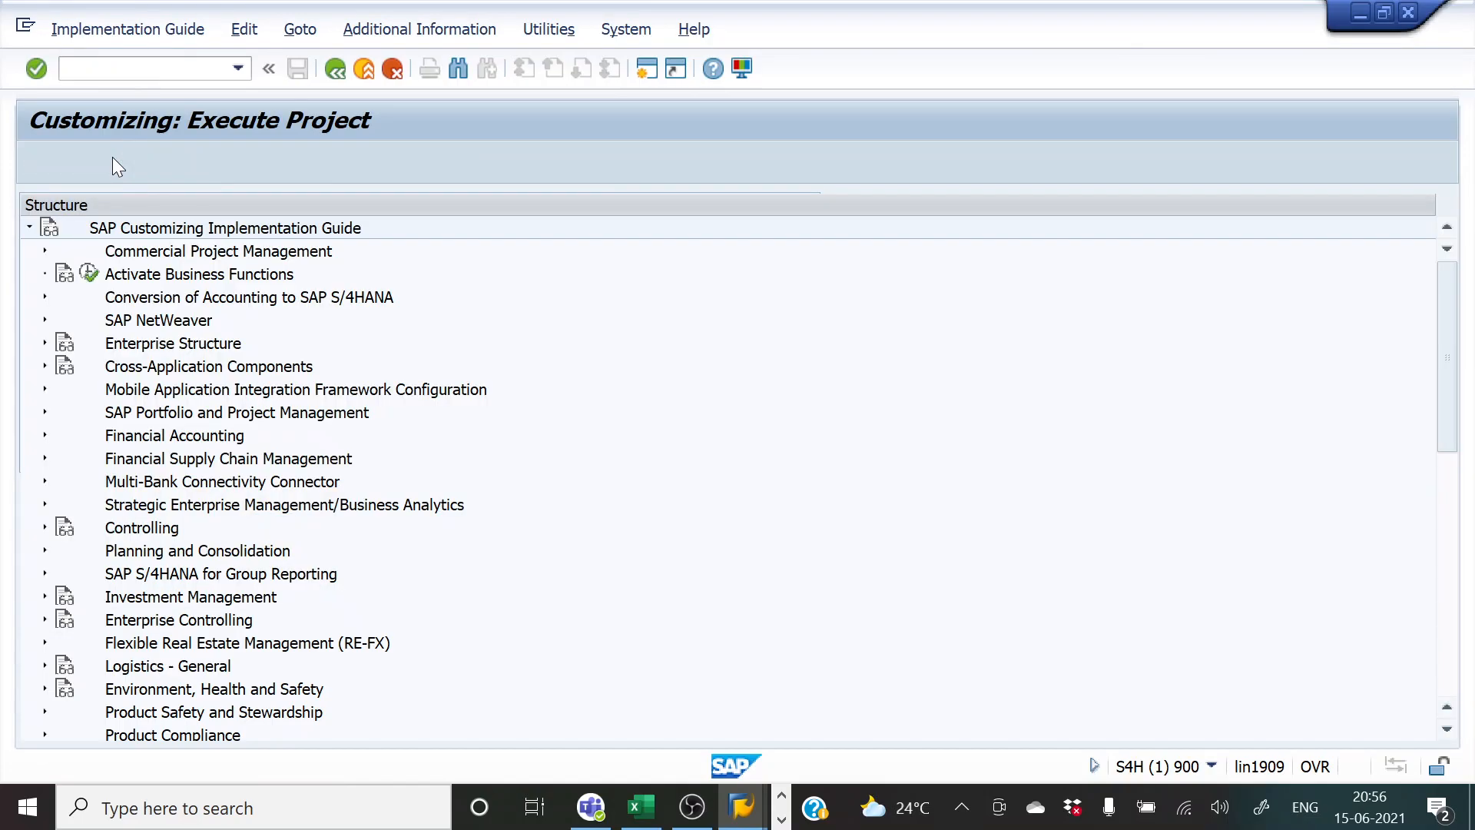
click(45, 342)
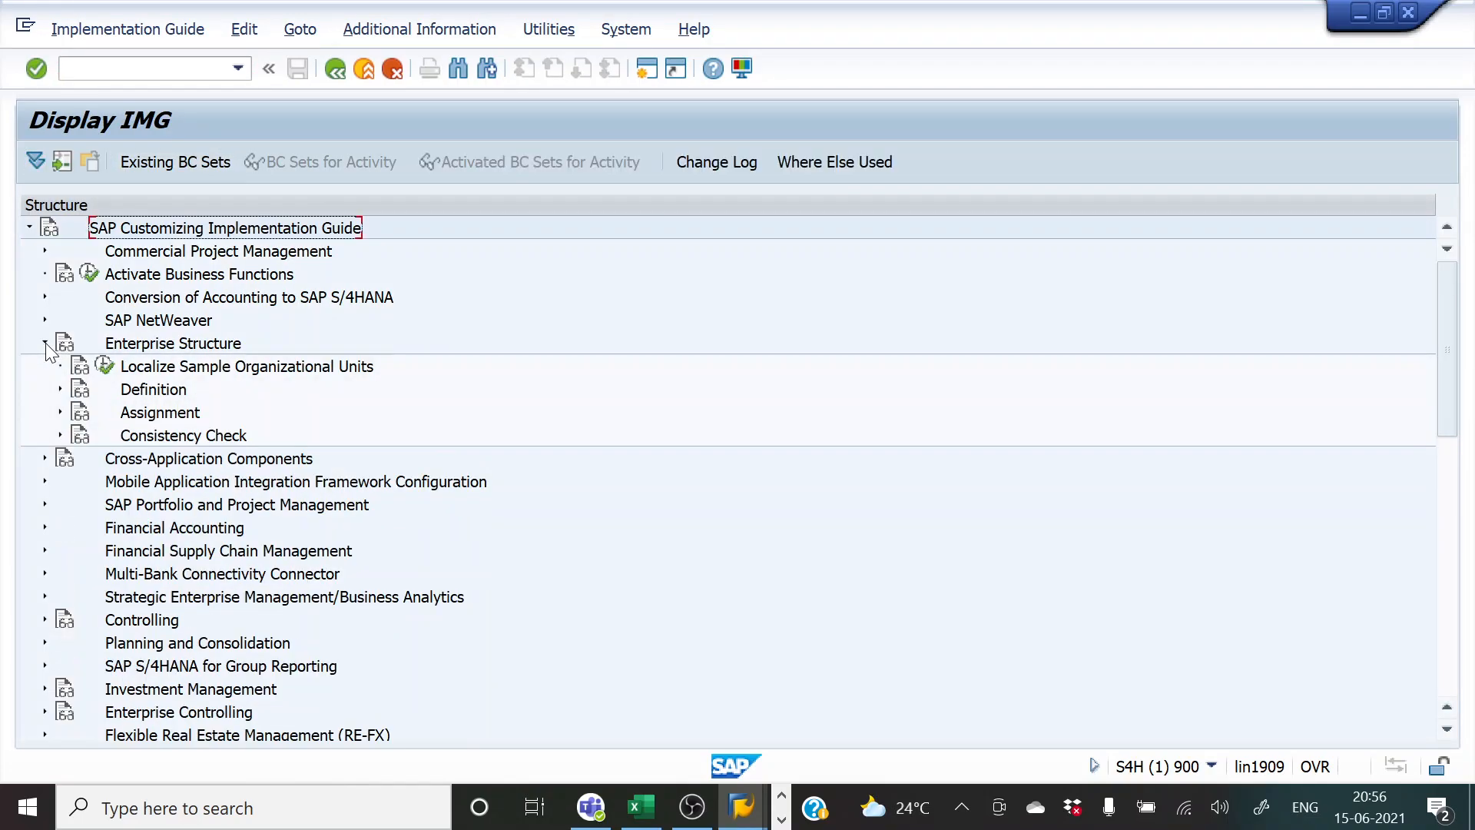
click(60, 390)
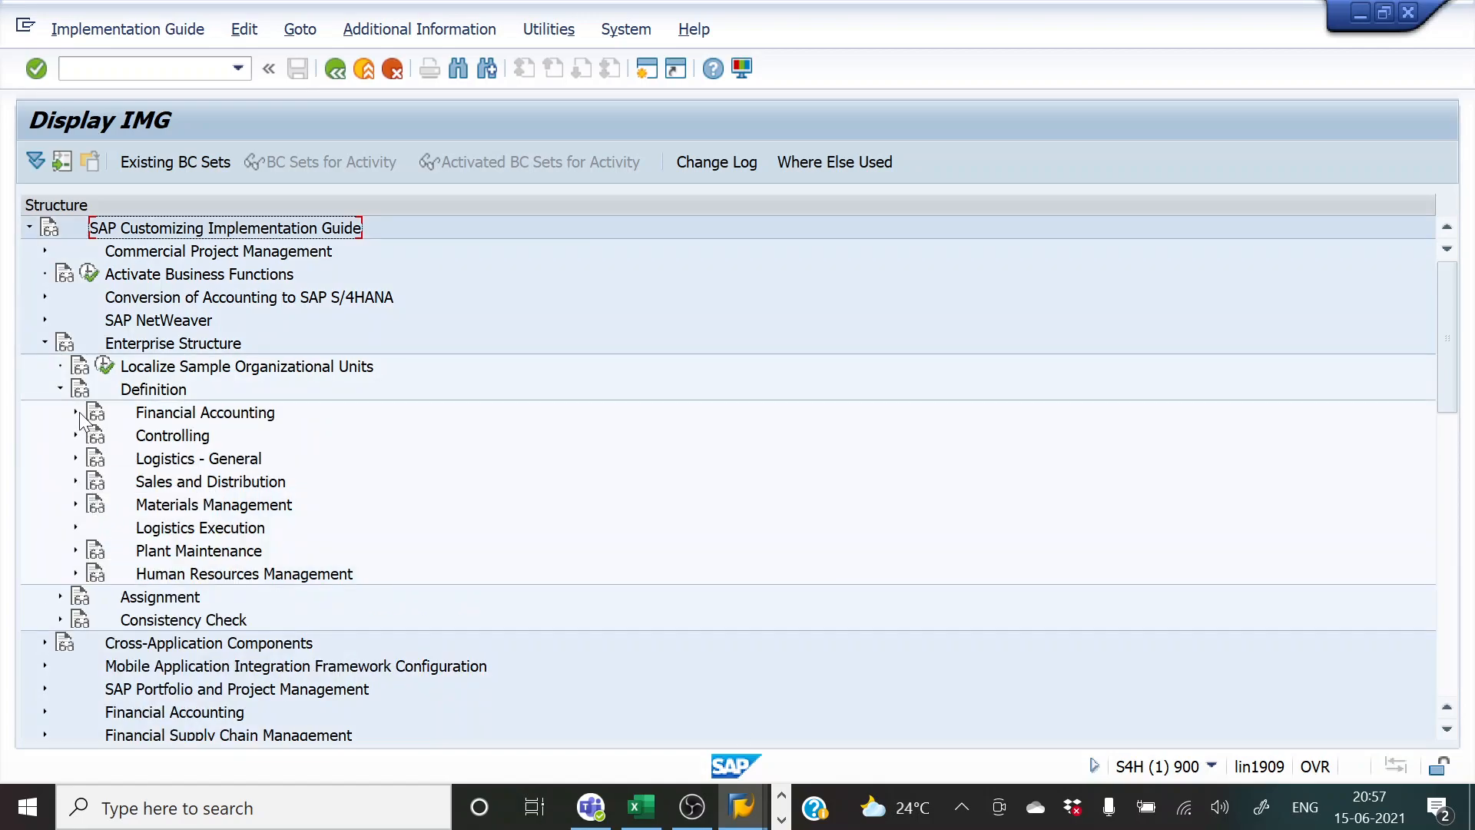
click(77, 411)
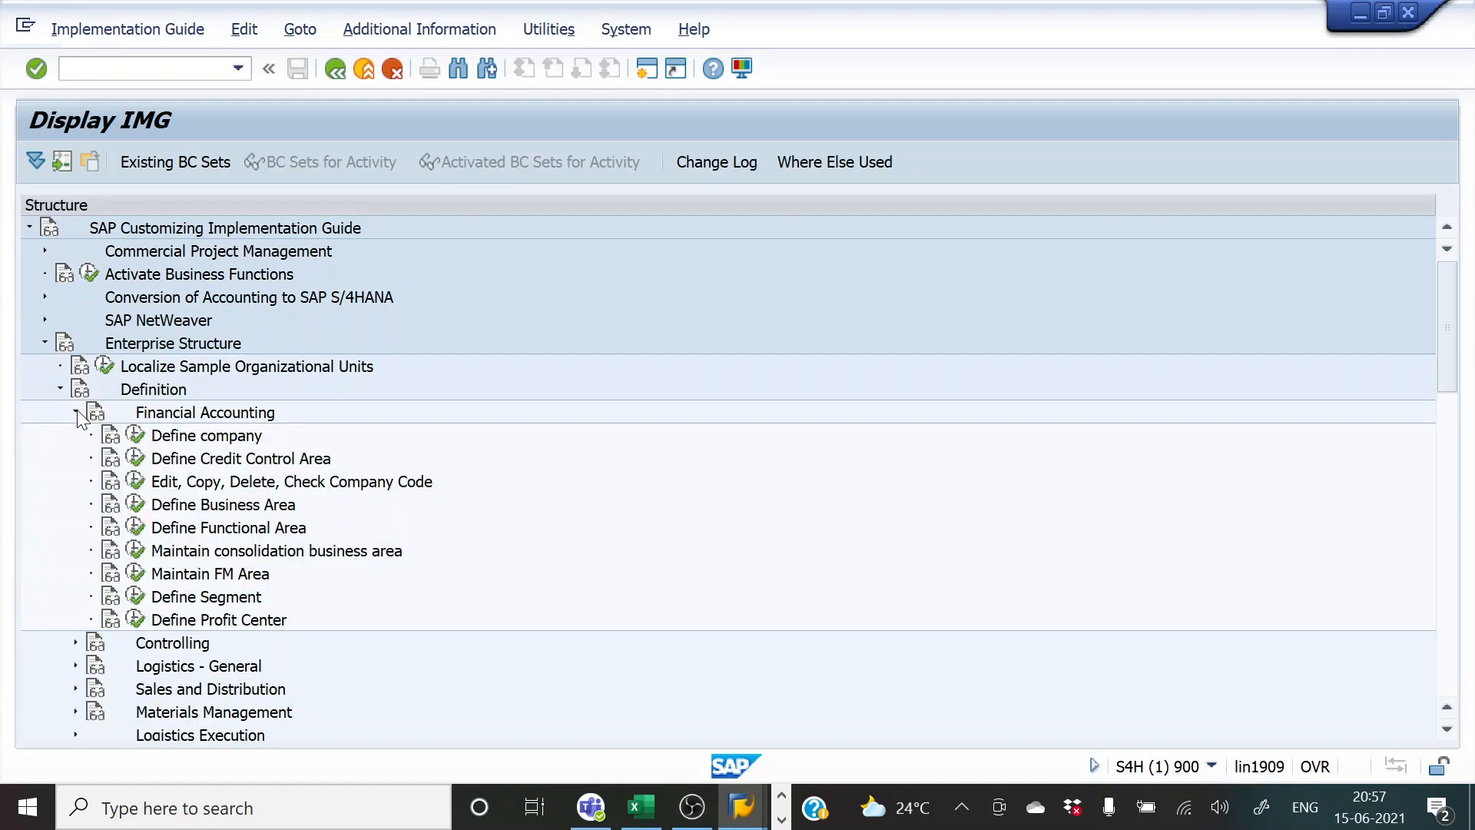
click(136, 436)
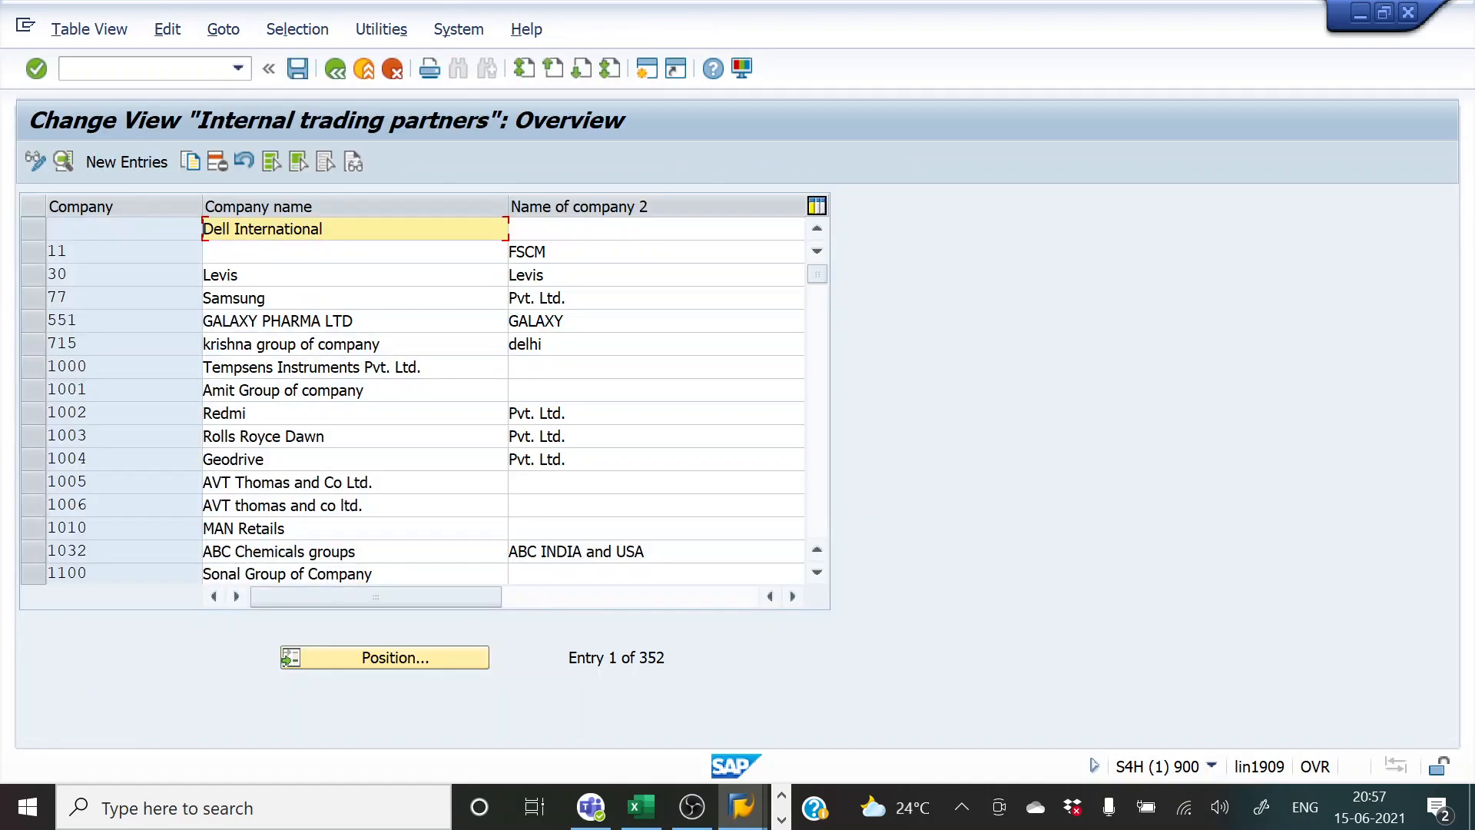
- Create a new company entry LNKG1 and copy its company name from the Blue Print sheet in Excel
click(127, 158)
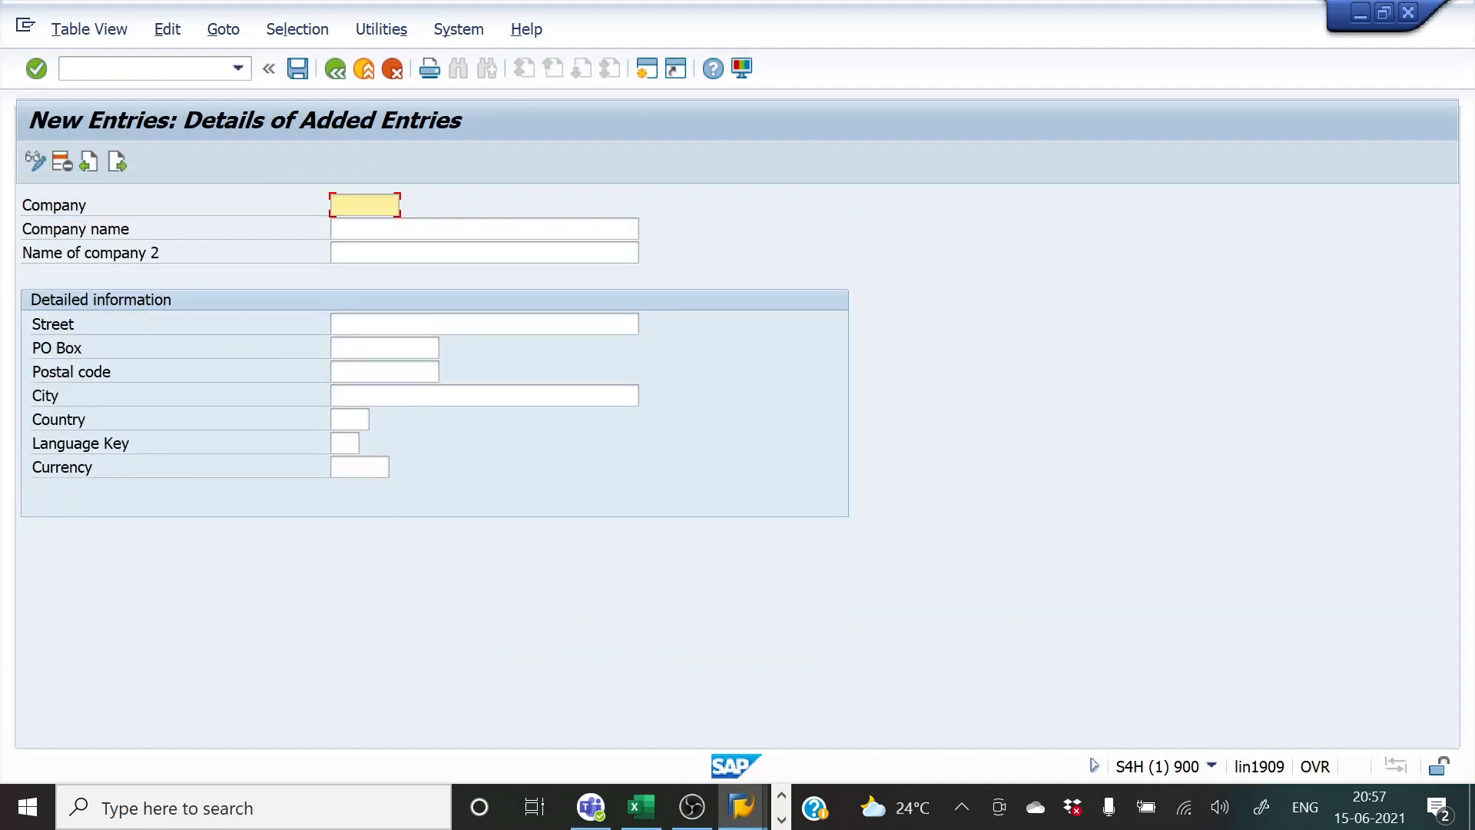
text(LNKG1)
click(336, 229)
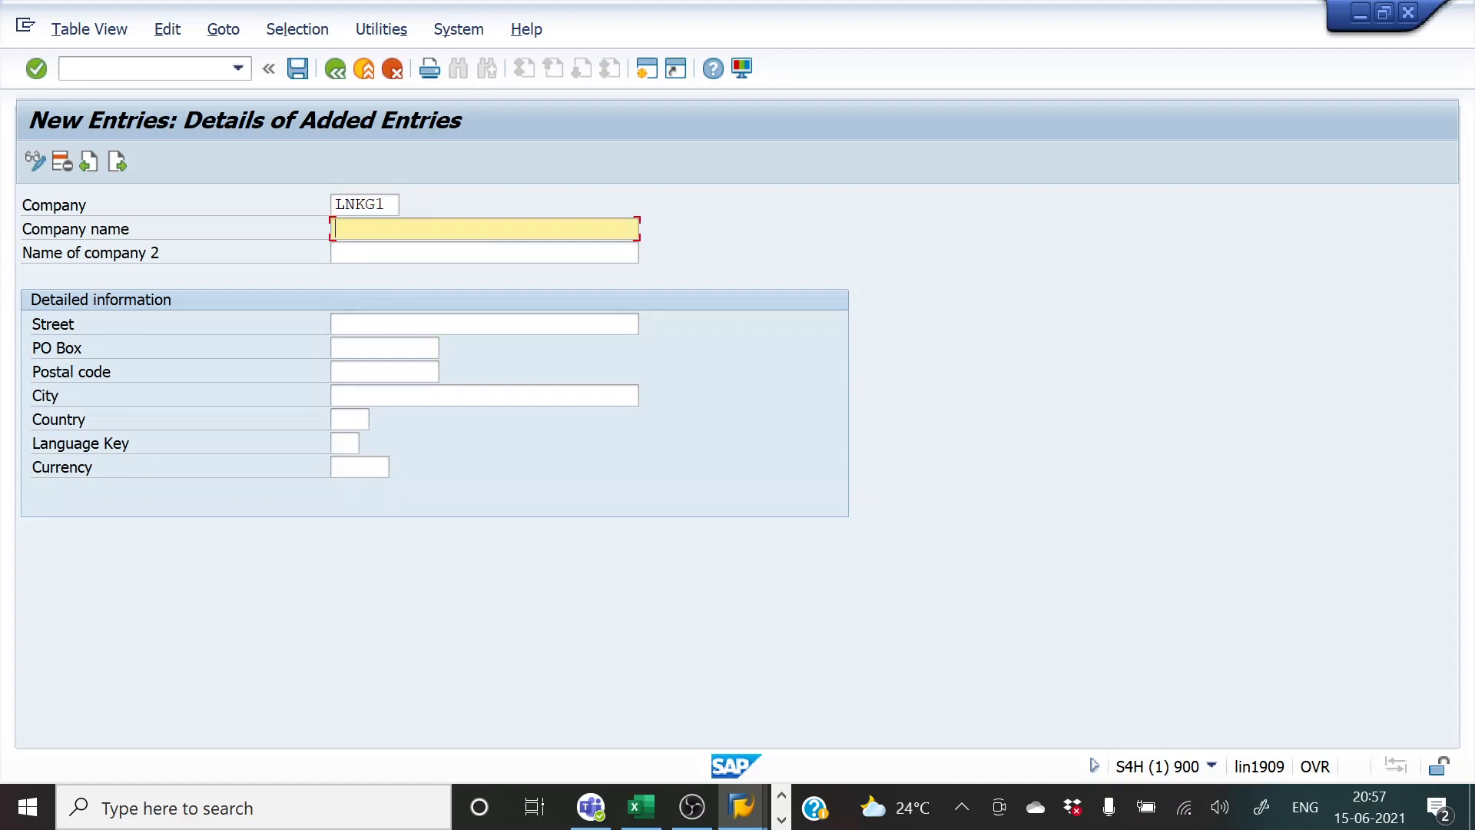
key(alt+Tab)
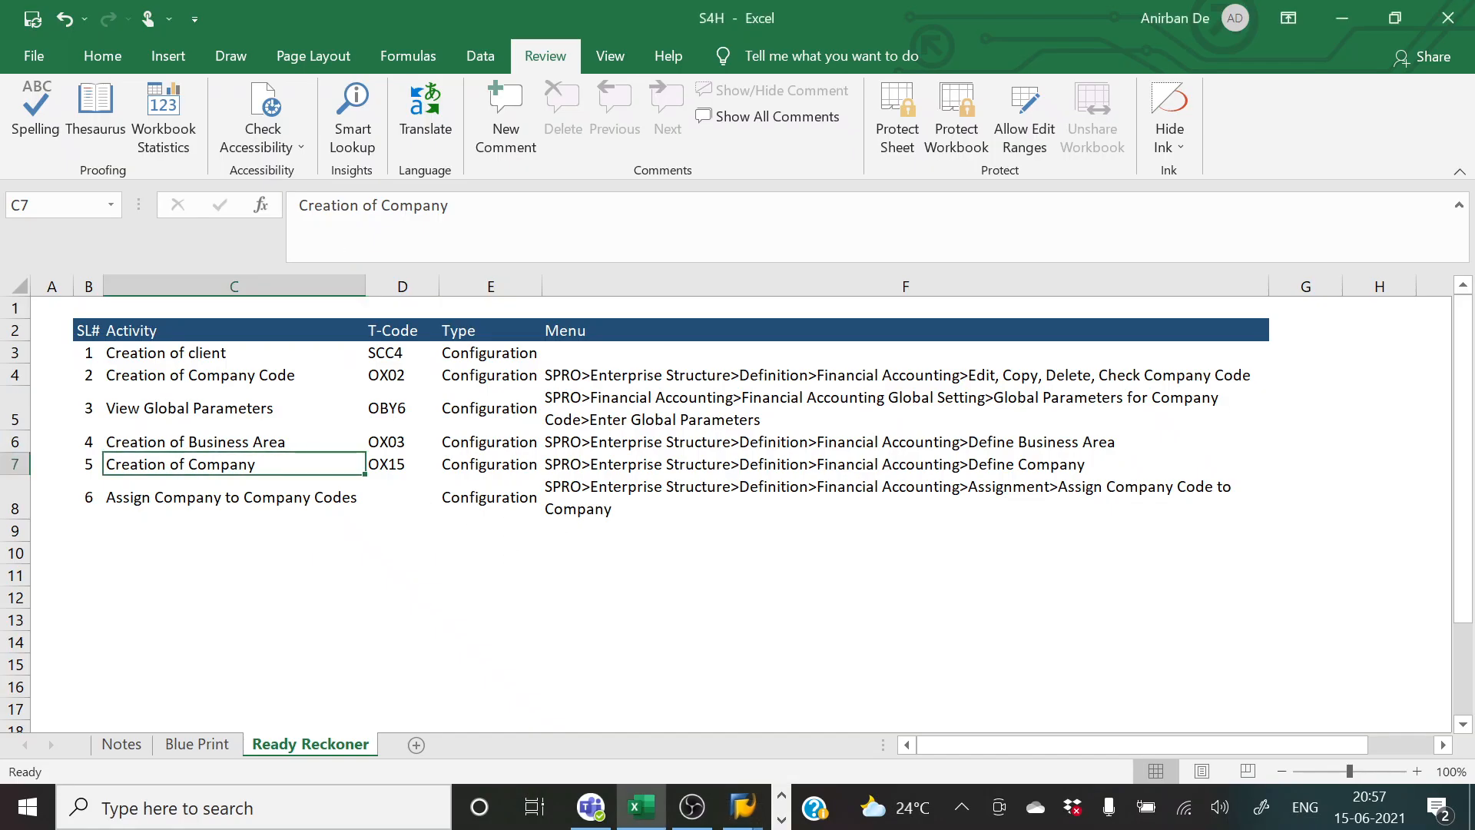
click(220, 754)
click(405, 356)
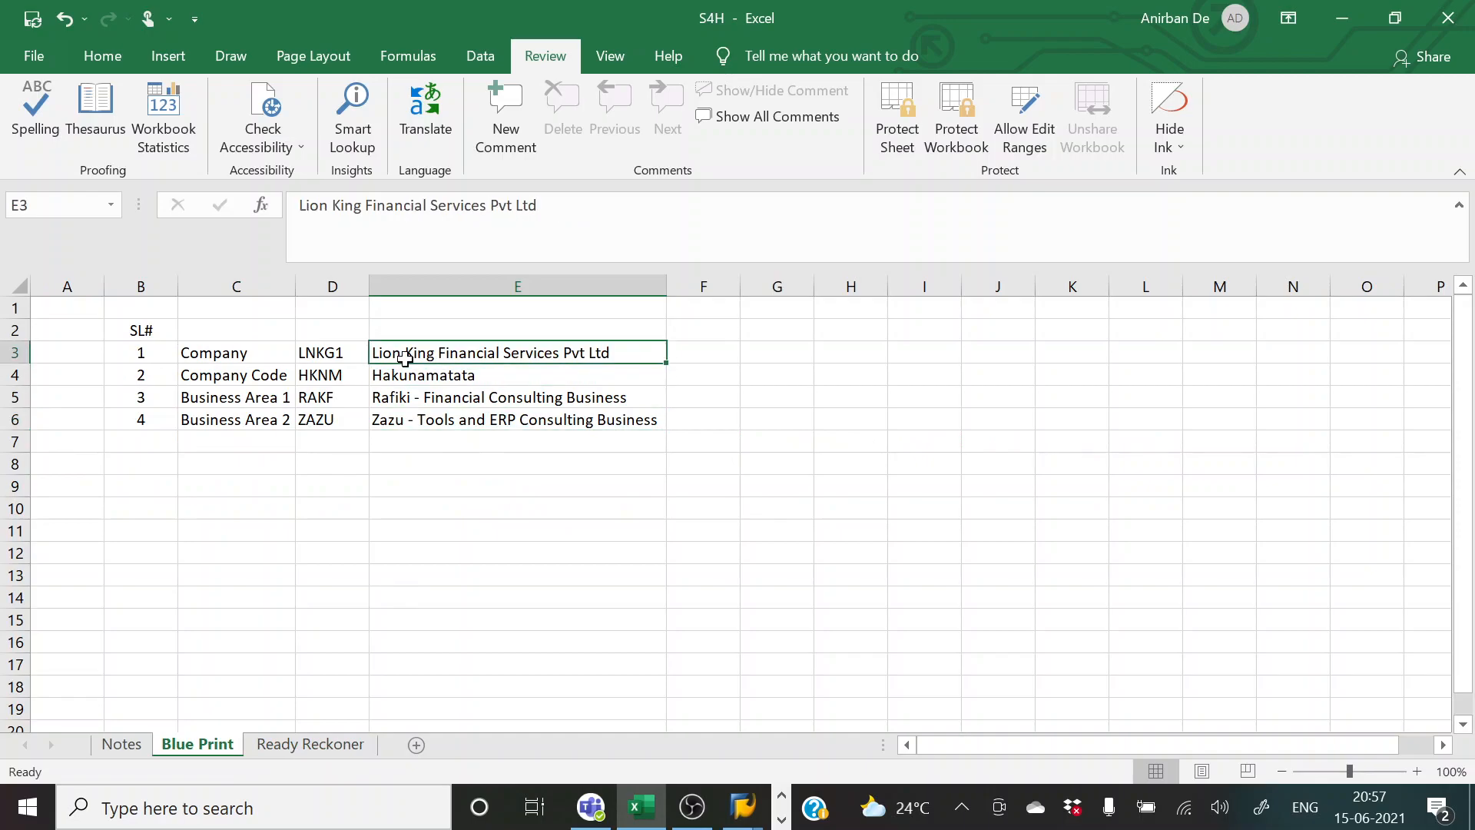
key(ctrl+c)
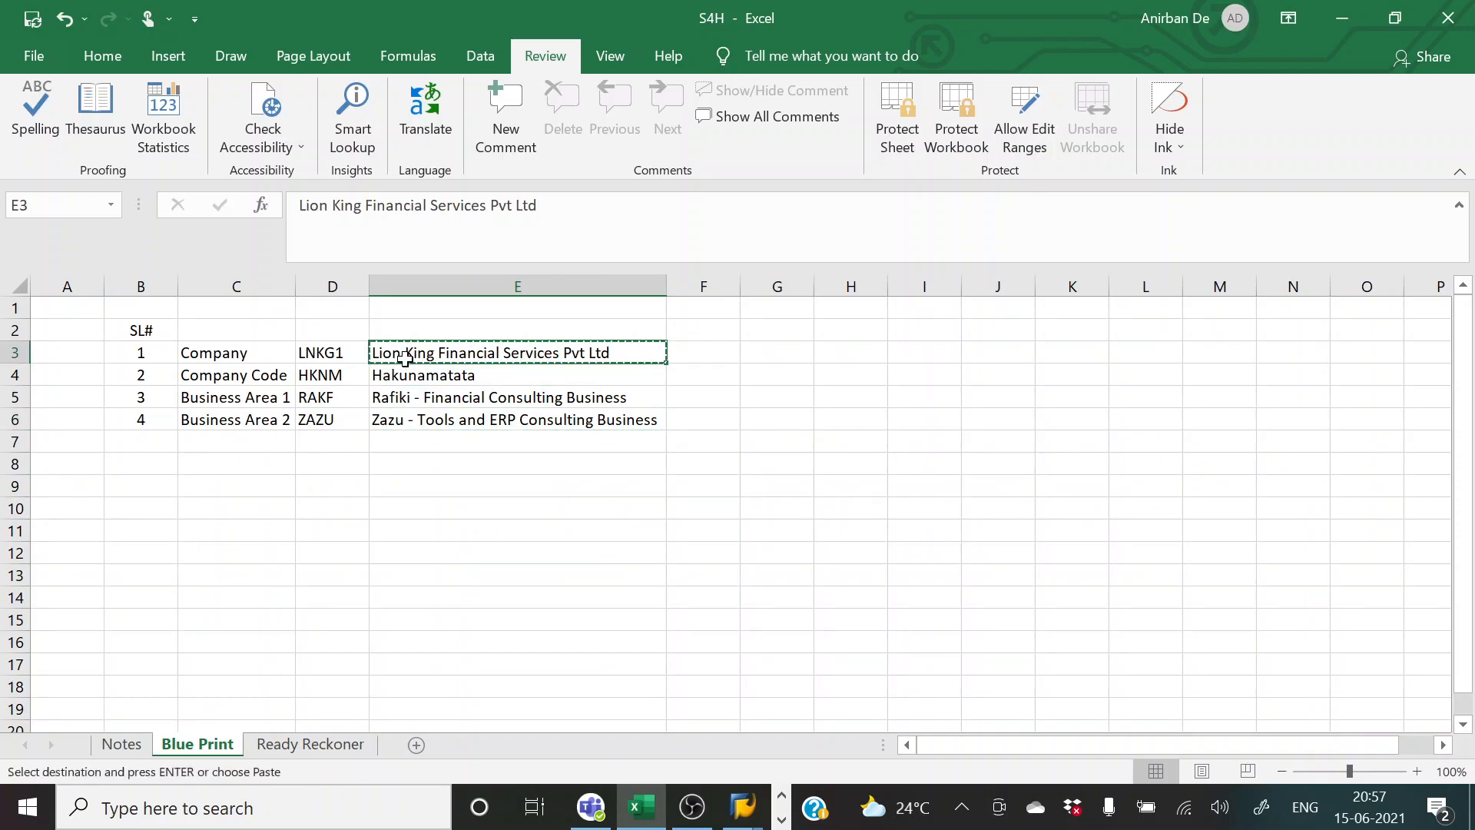
key(alt+Tab)
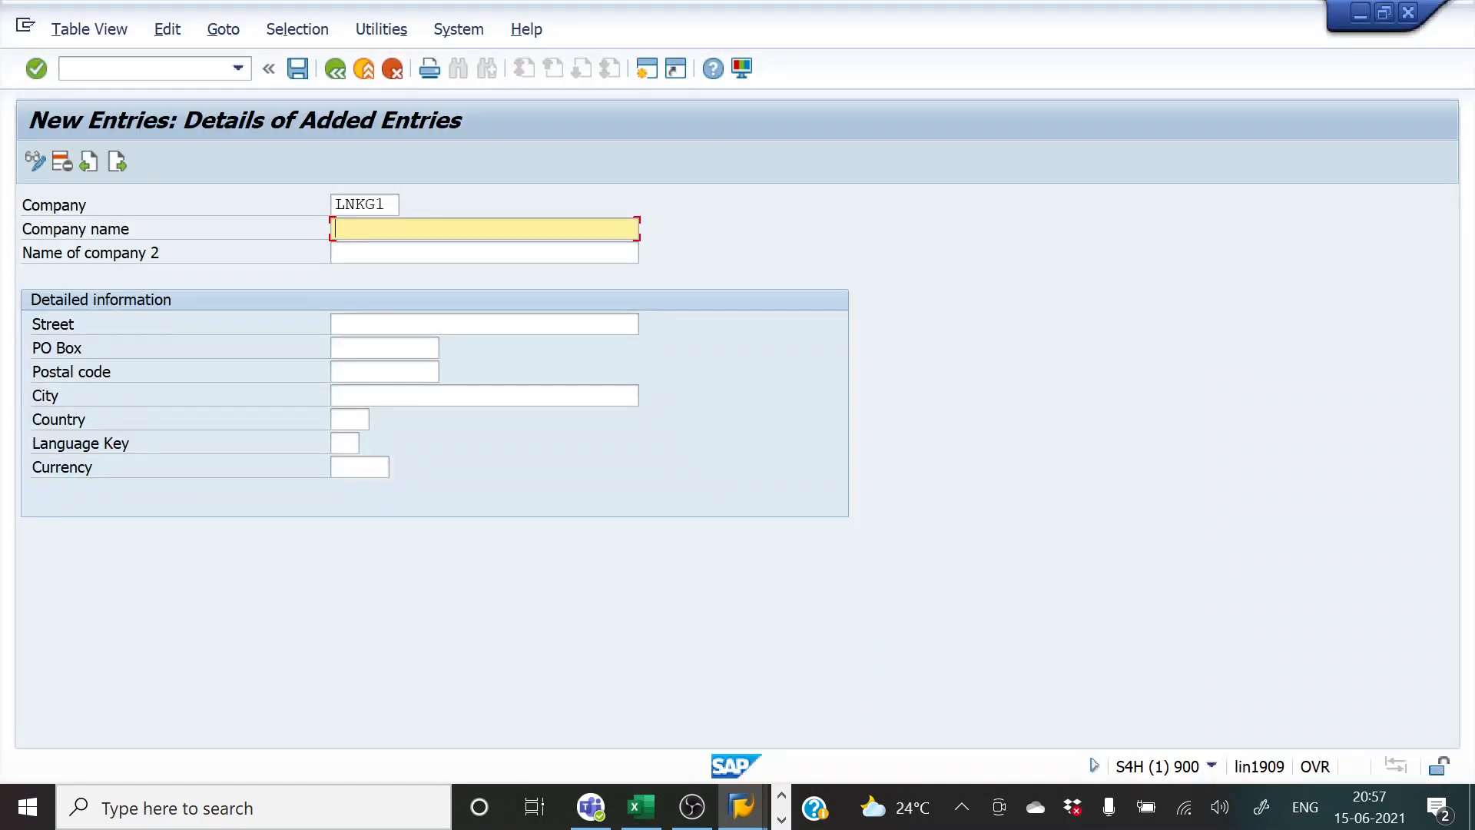
key(ctrl+v)
key(Tab)
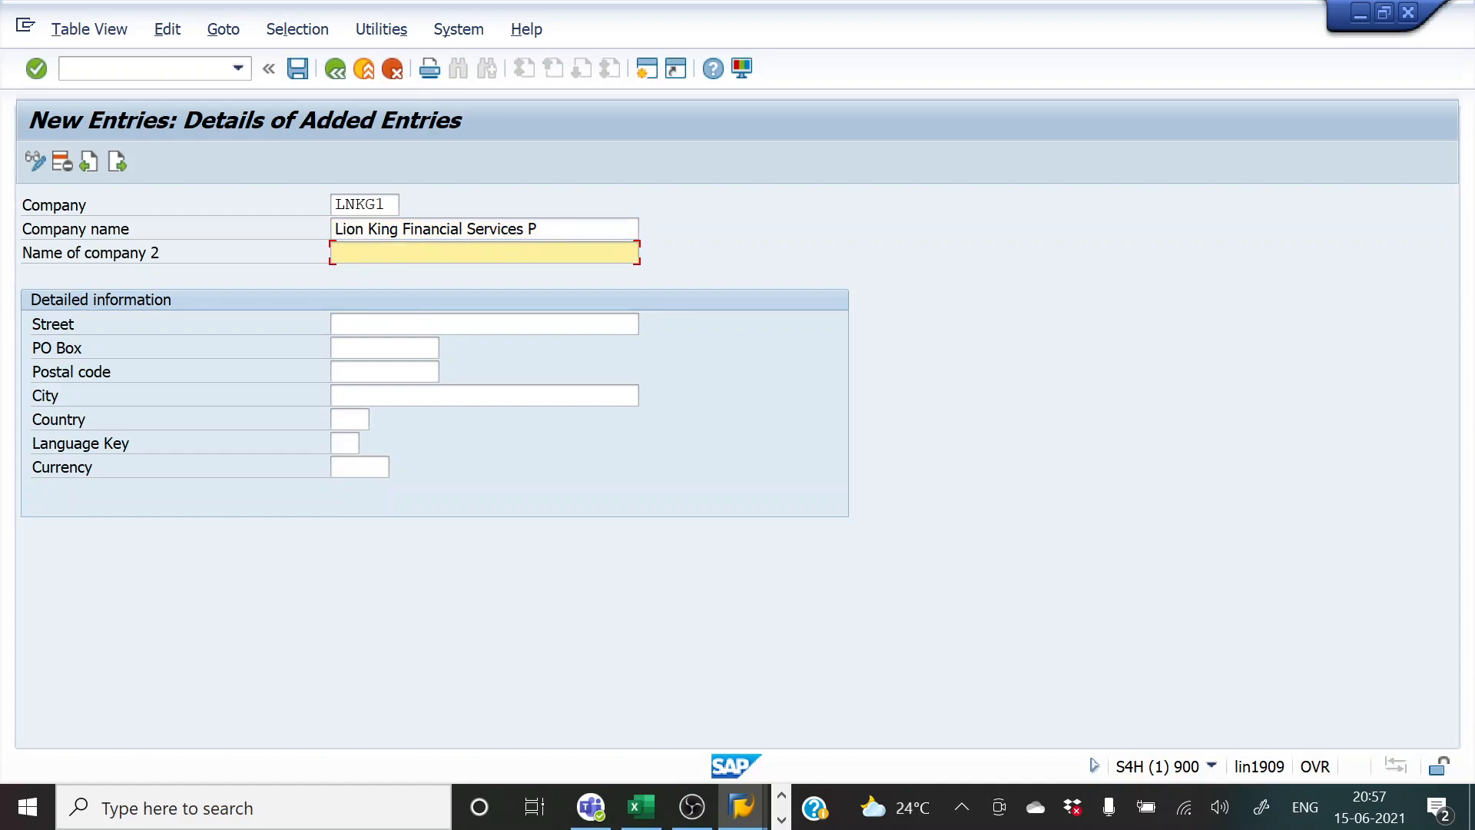
- Shorten the company name so it reads "Lion King Fin Services Pvt Ltd"
click(423, 229)
key(Delete)
key(Delete)
key(Delete)
key(Delete)
key(Delete)
key(Delete)
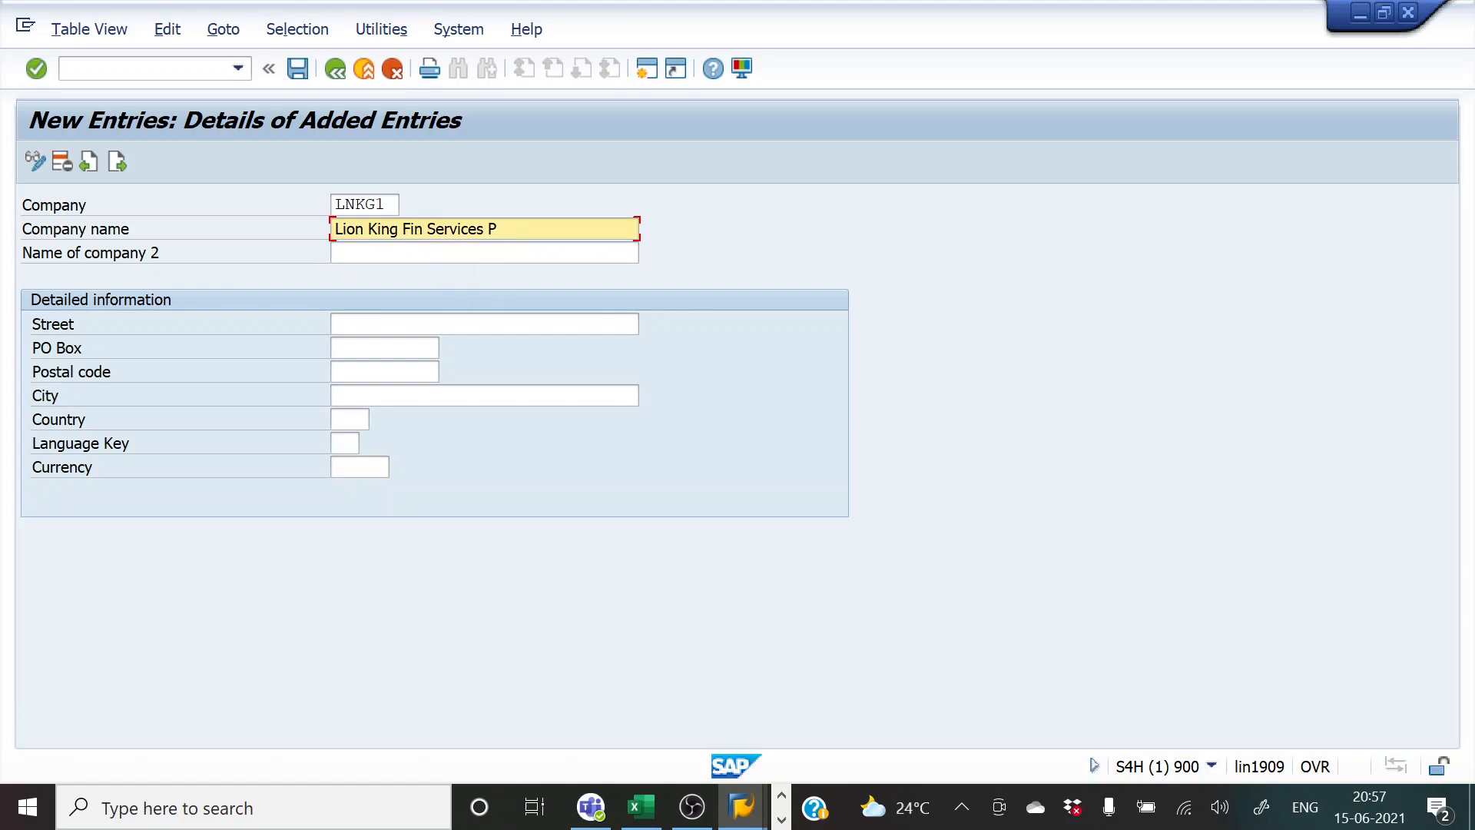
text(vt Ltd)
- Copy the shortened company name into the Name of company 2 field
drag(537, 229, 259, 223)
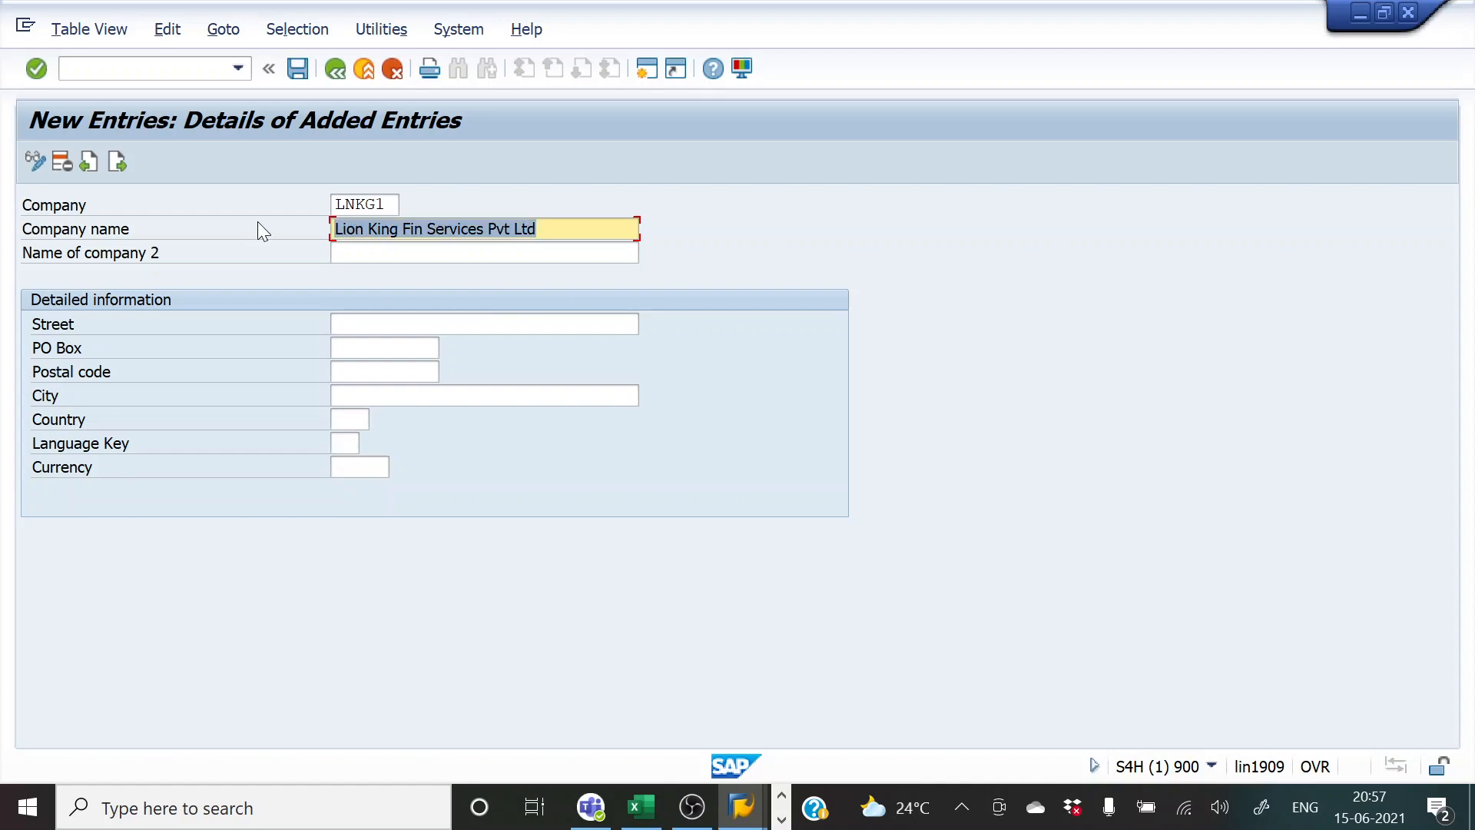
click(258, 223)
key(Tab)
key(ctrl+v)
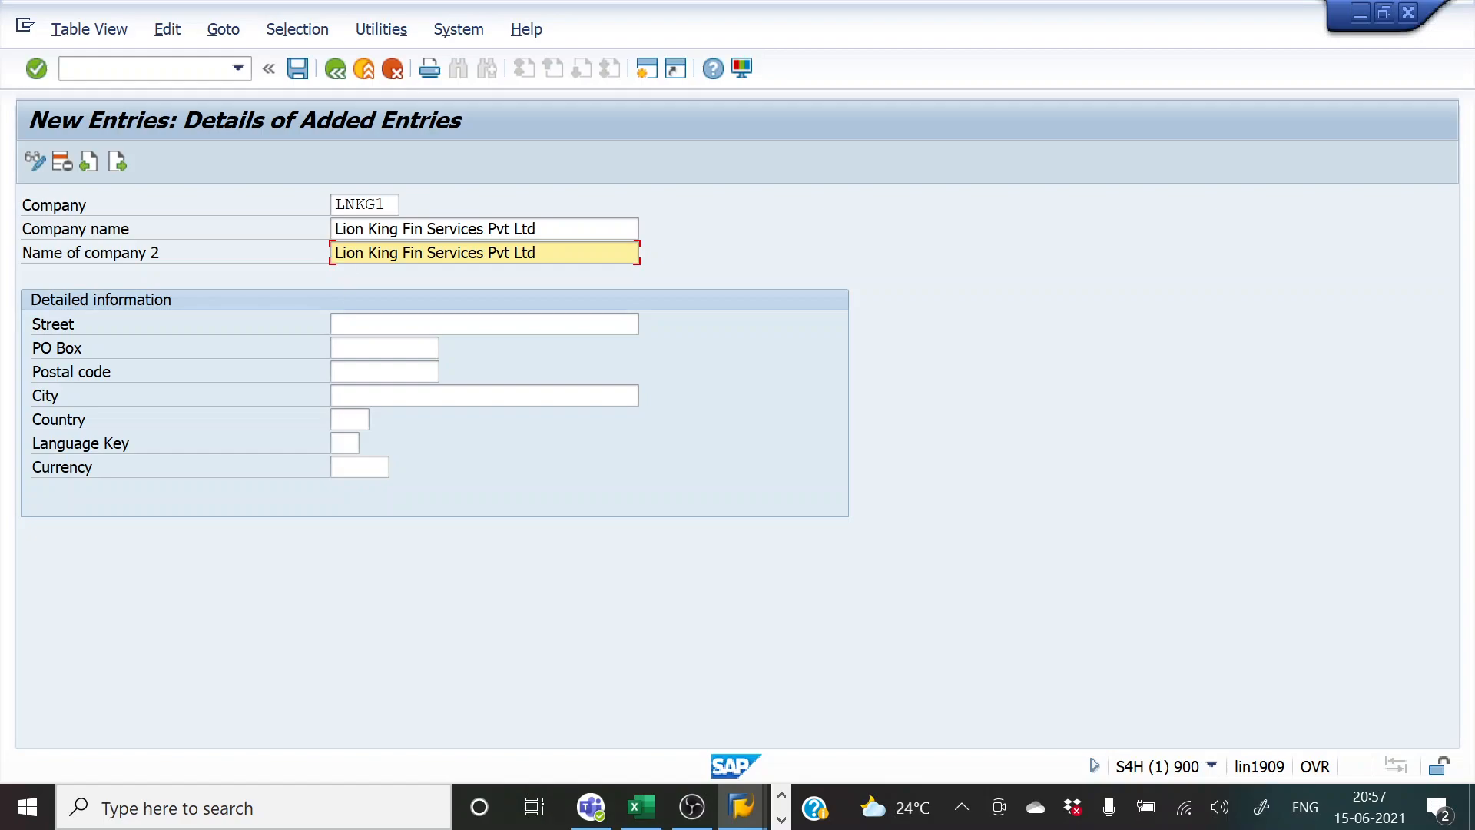
- Set the company's city to London
click(384, 396)
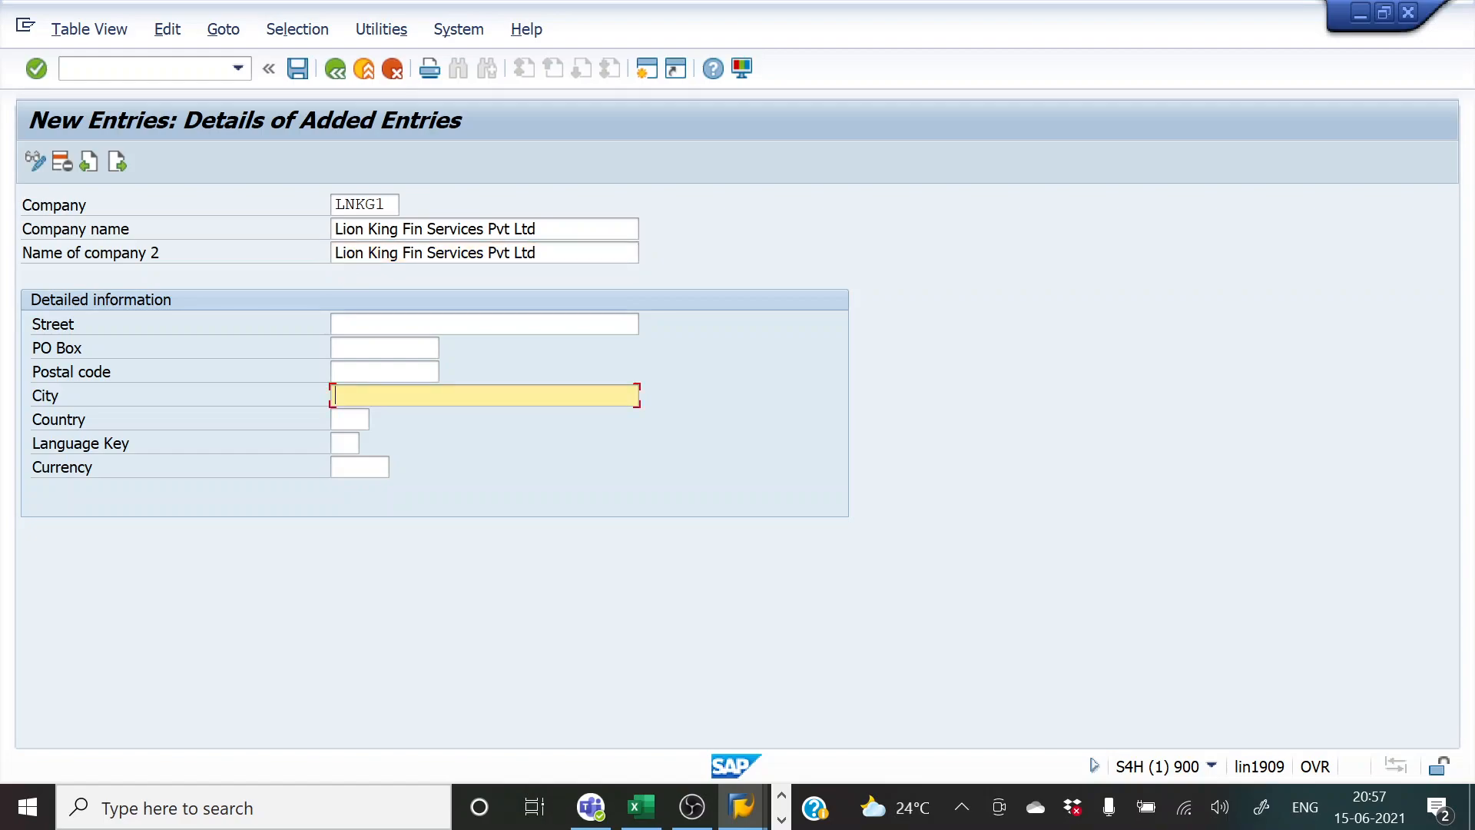
text(London)
key(Tab)
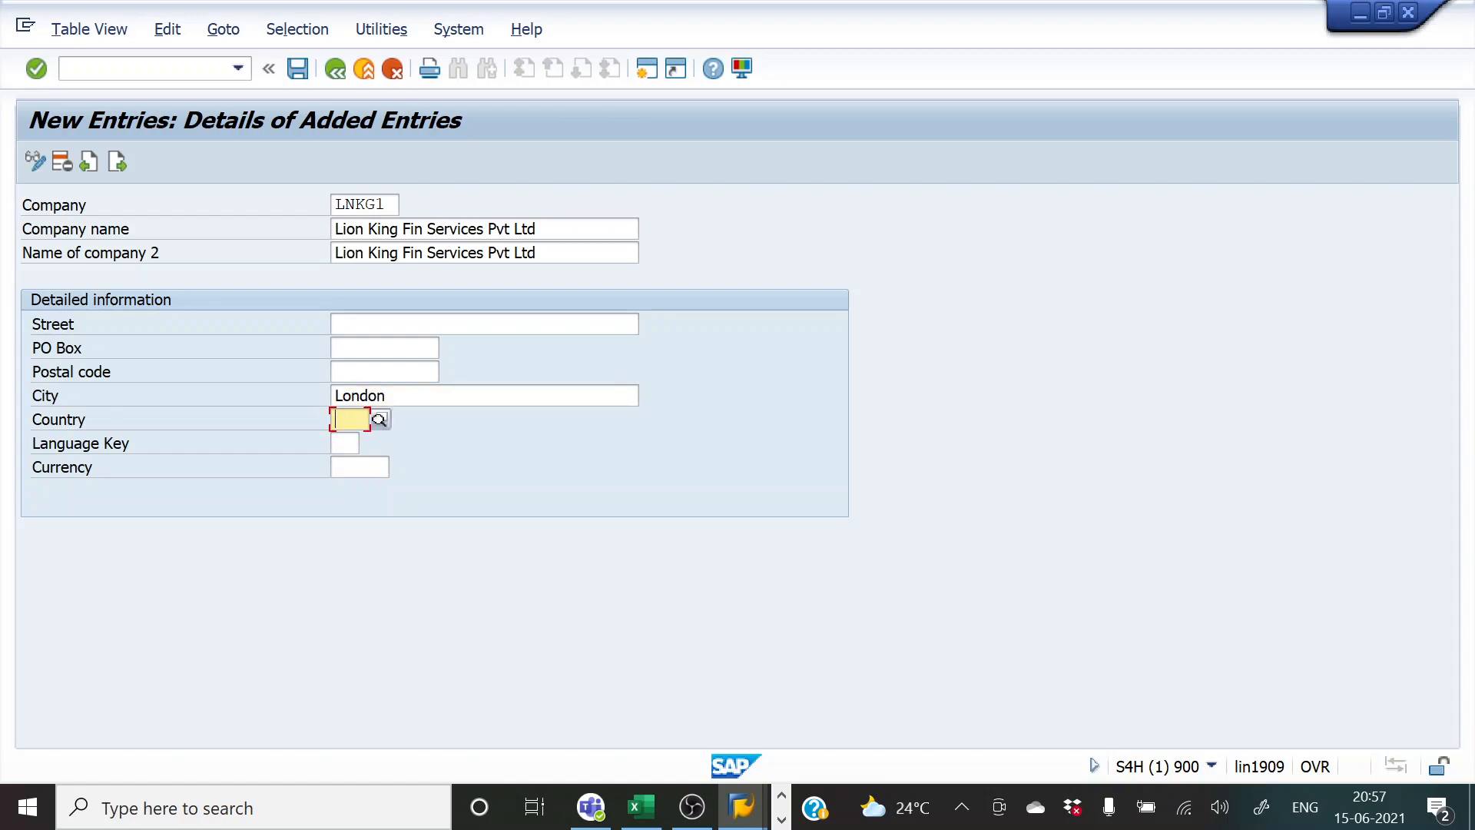
- Try UK as the company's country, clear the entry and request the list of possible country values
text(UK)
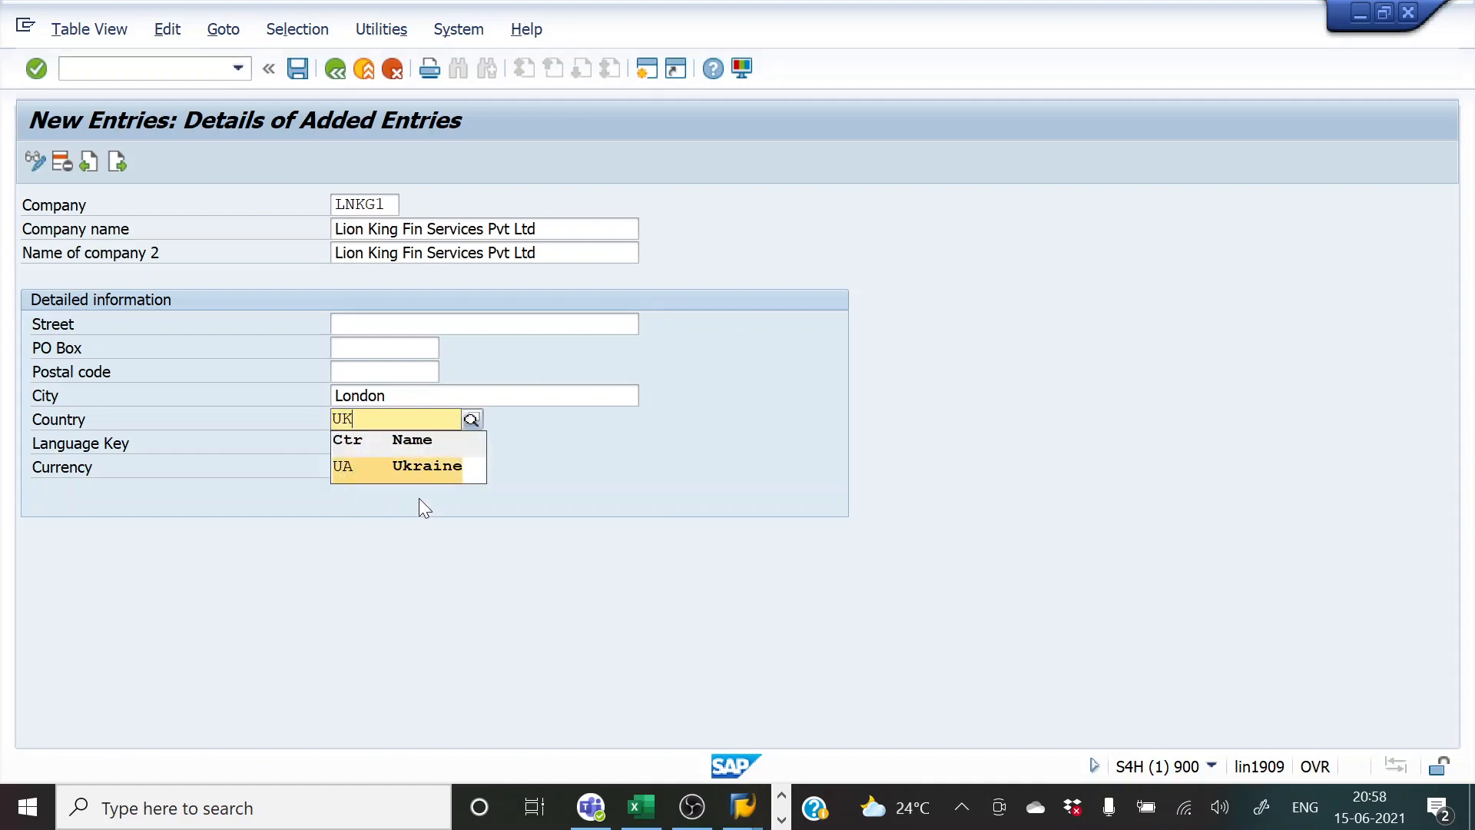
click(657, 578)
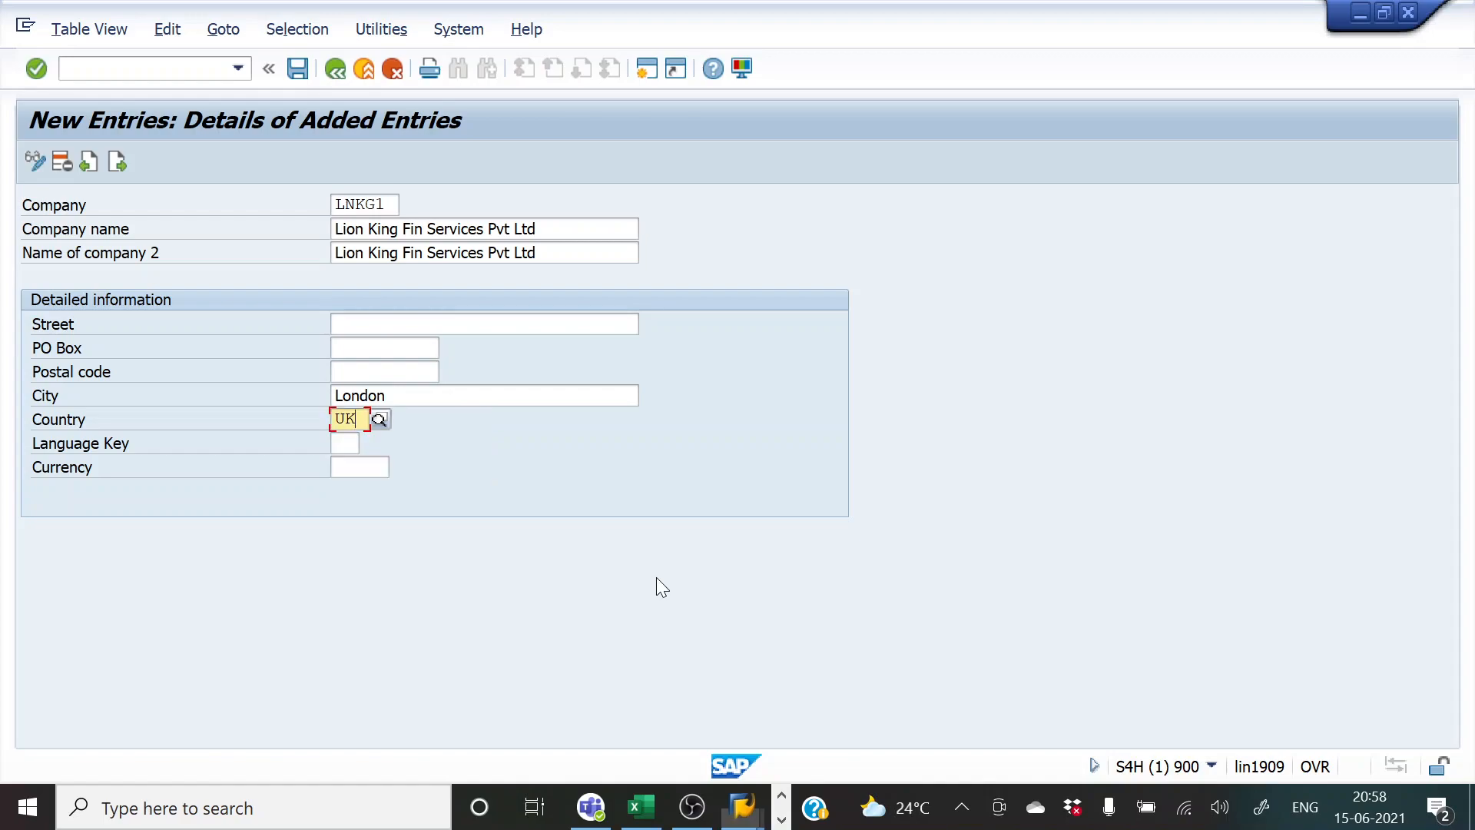
click(375, 423)
key(BackSpace)
key(BackSpace)
key(F4)
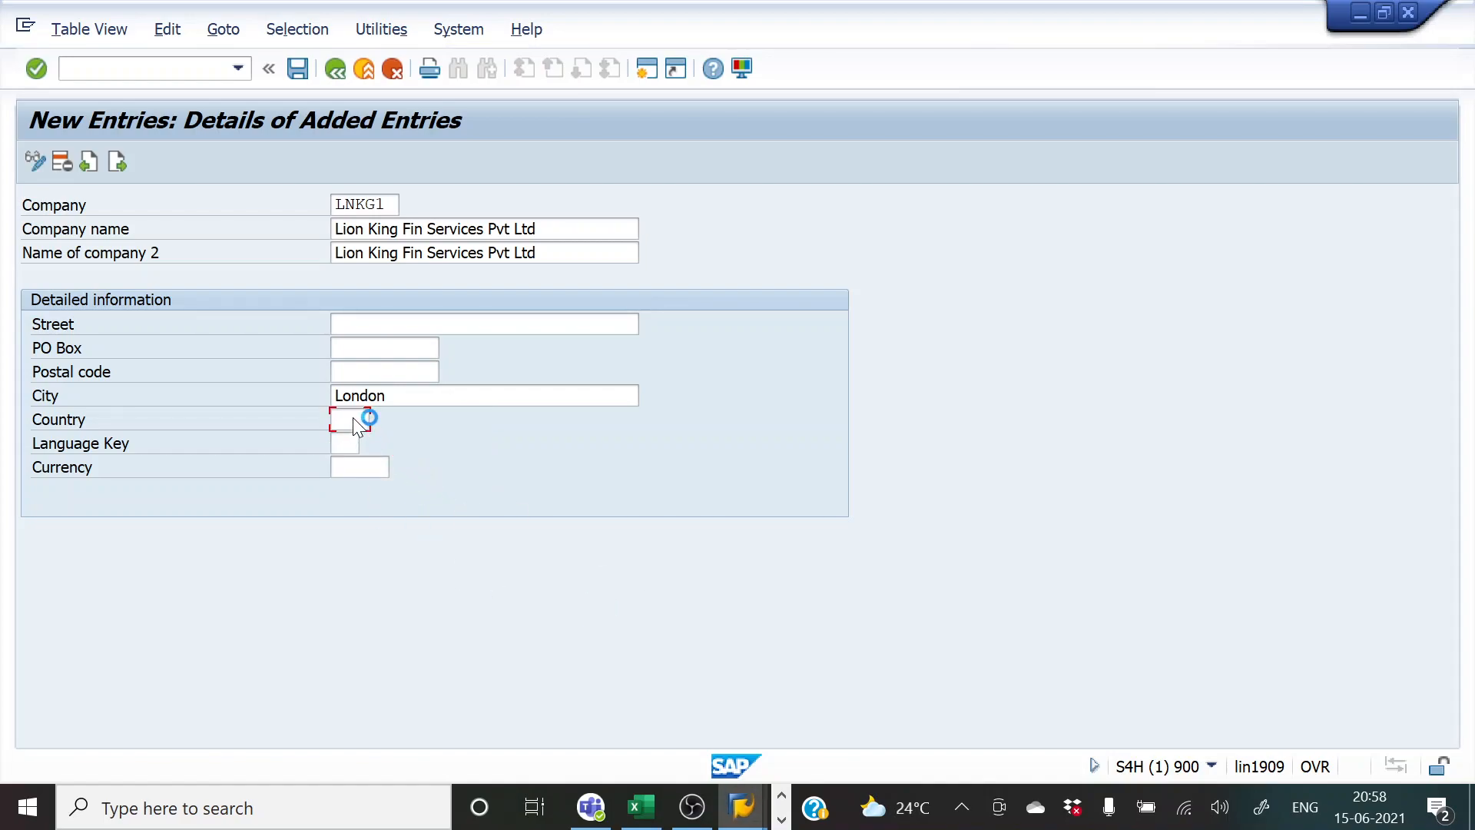
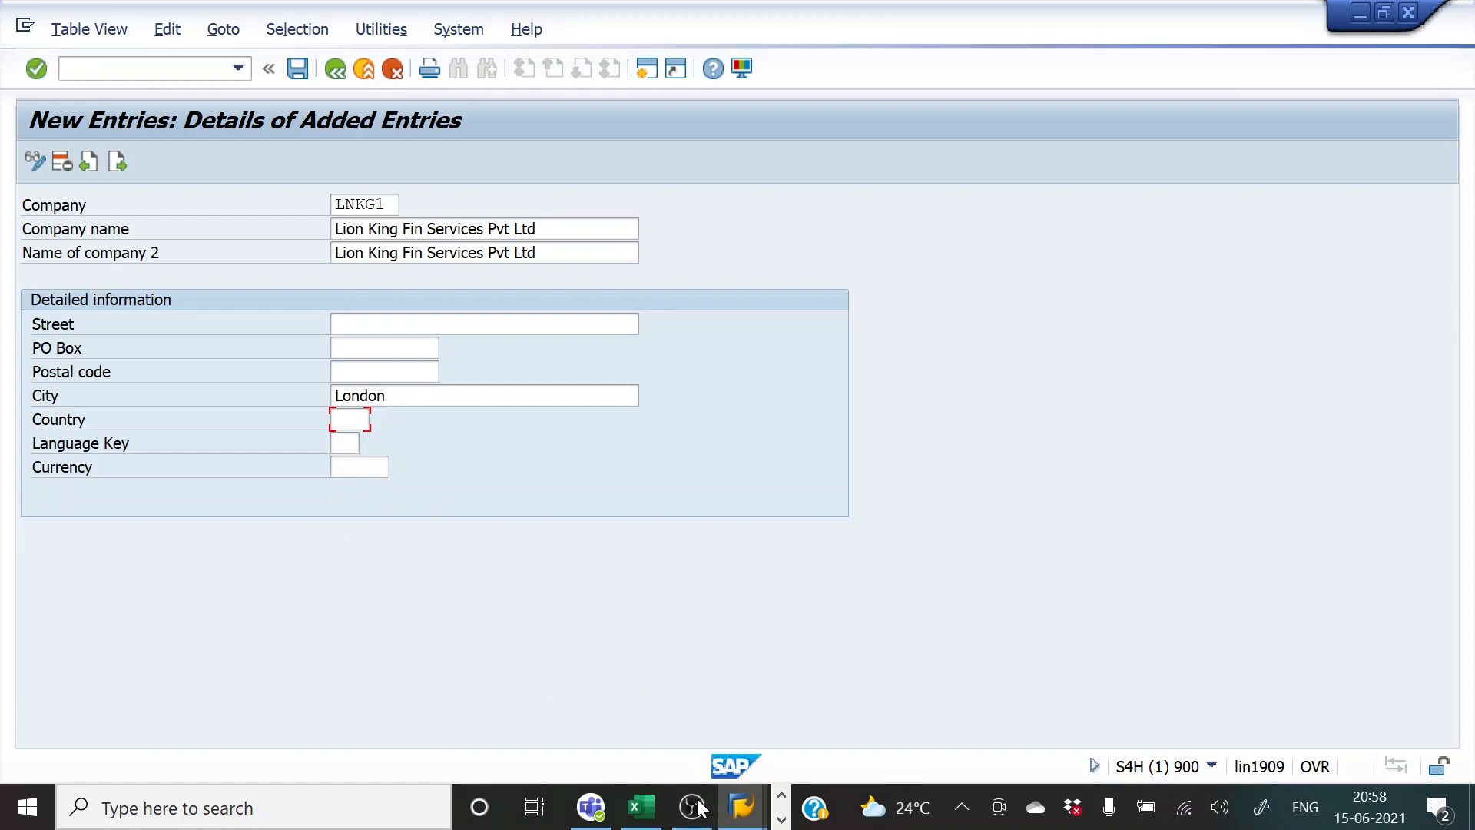
mouse_move(698, 818)
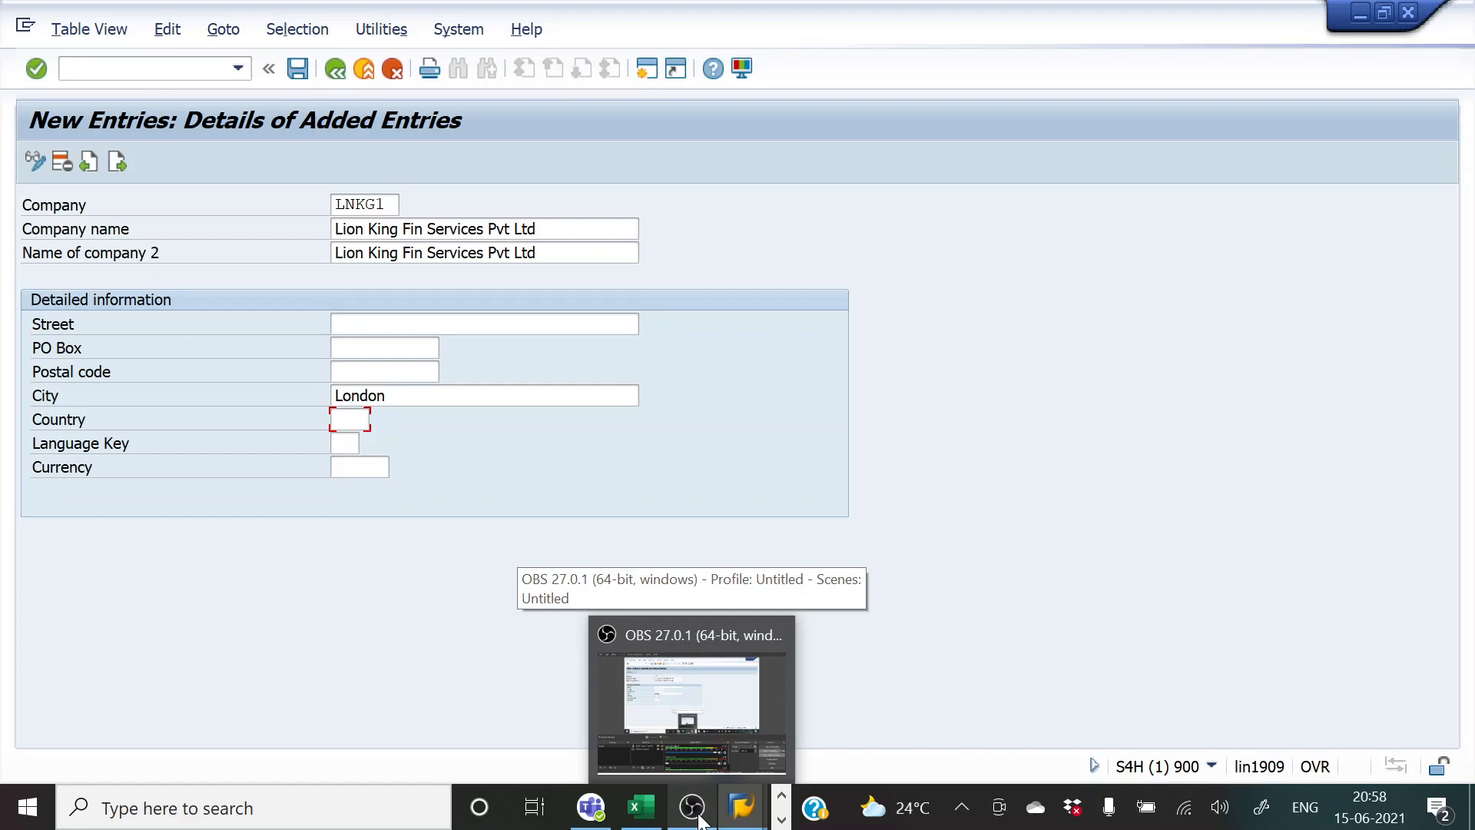
click(697, 818)
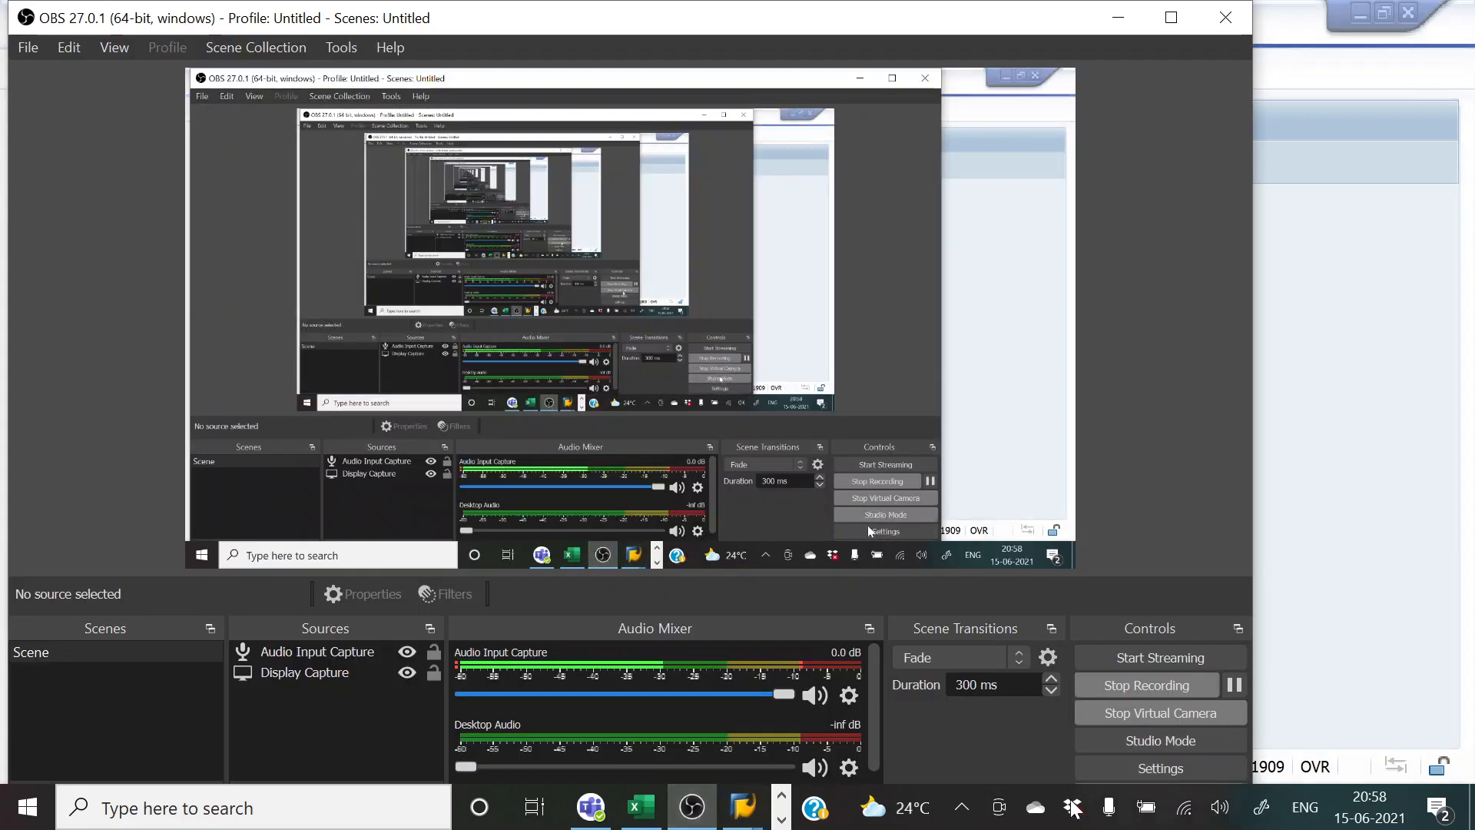
- Search the country value list for GB and choose United Kingdom as the company's country
click(1236, 686)
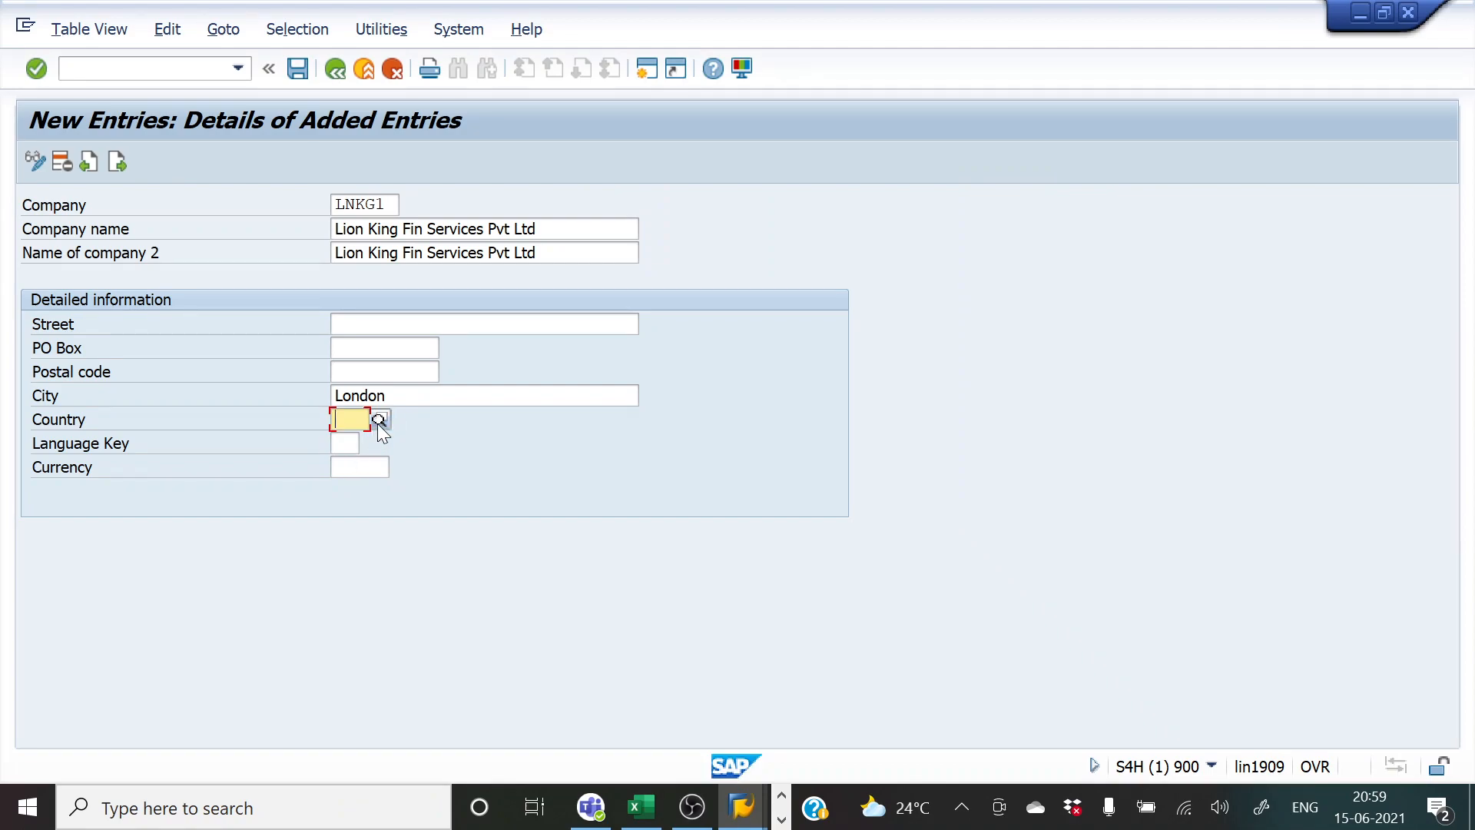
click(380, 422)
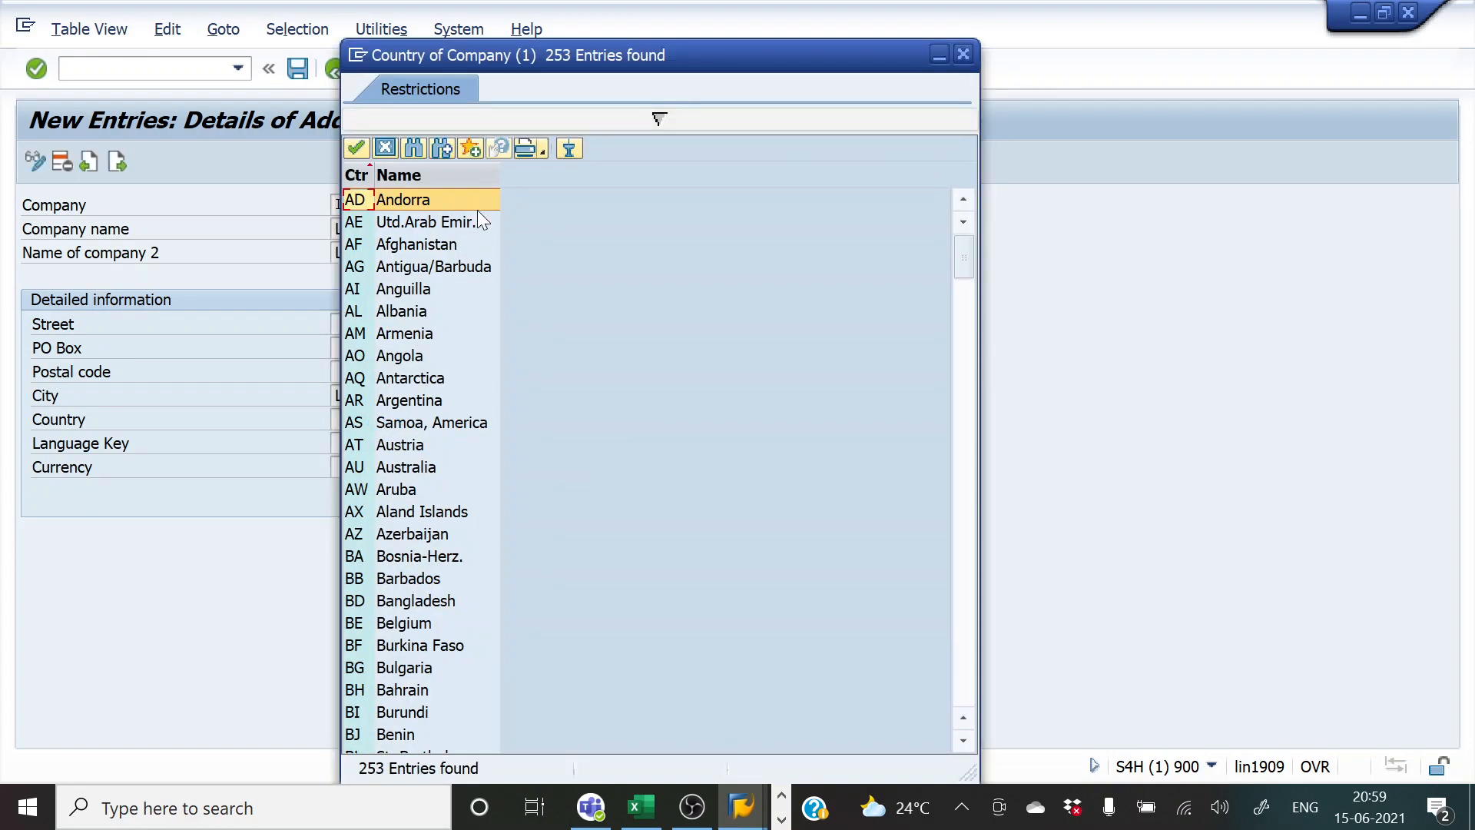
click(421, 148)
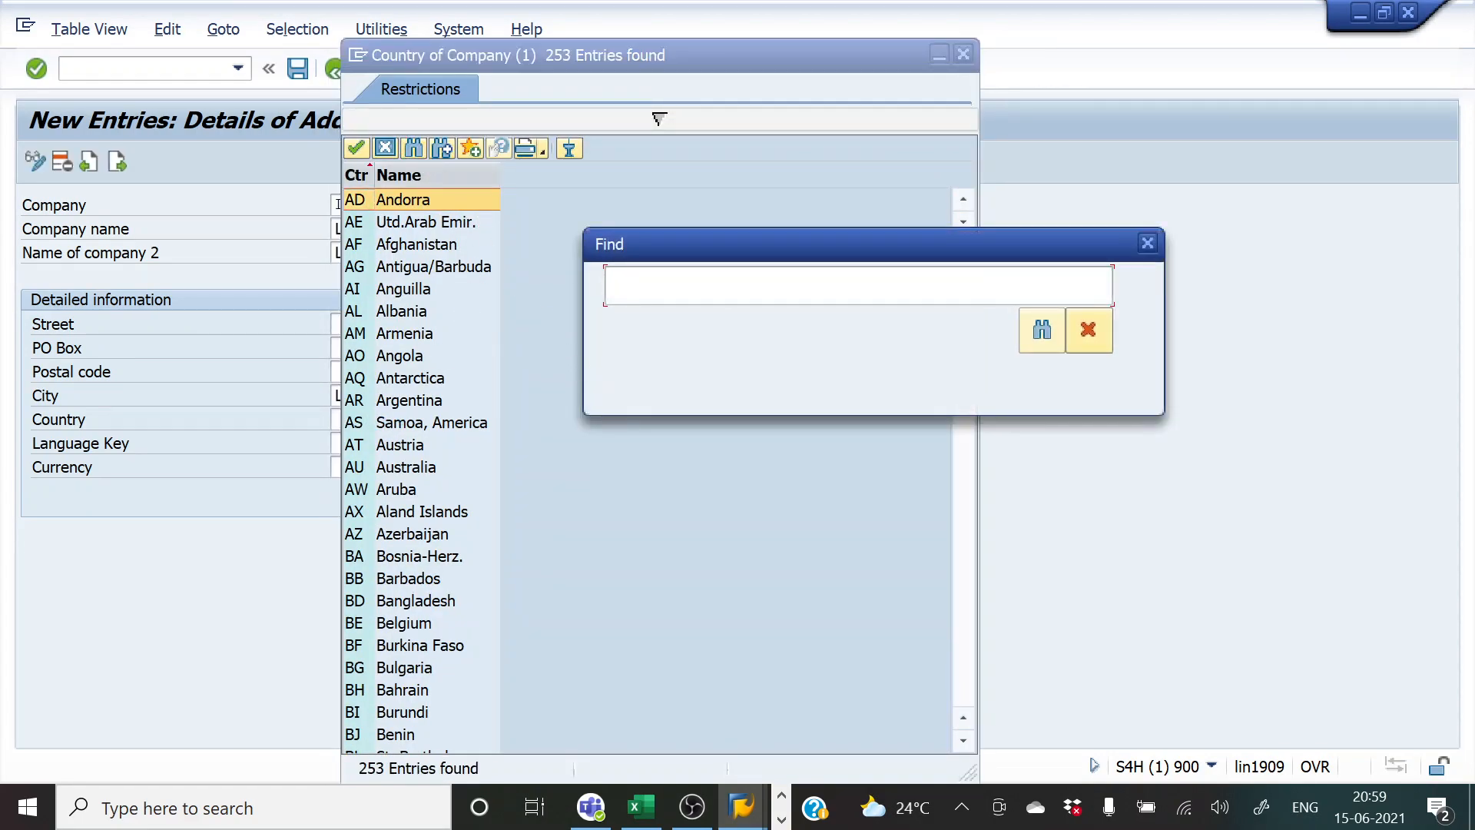
text(GB)
key(Return)
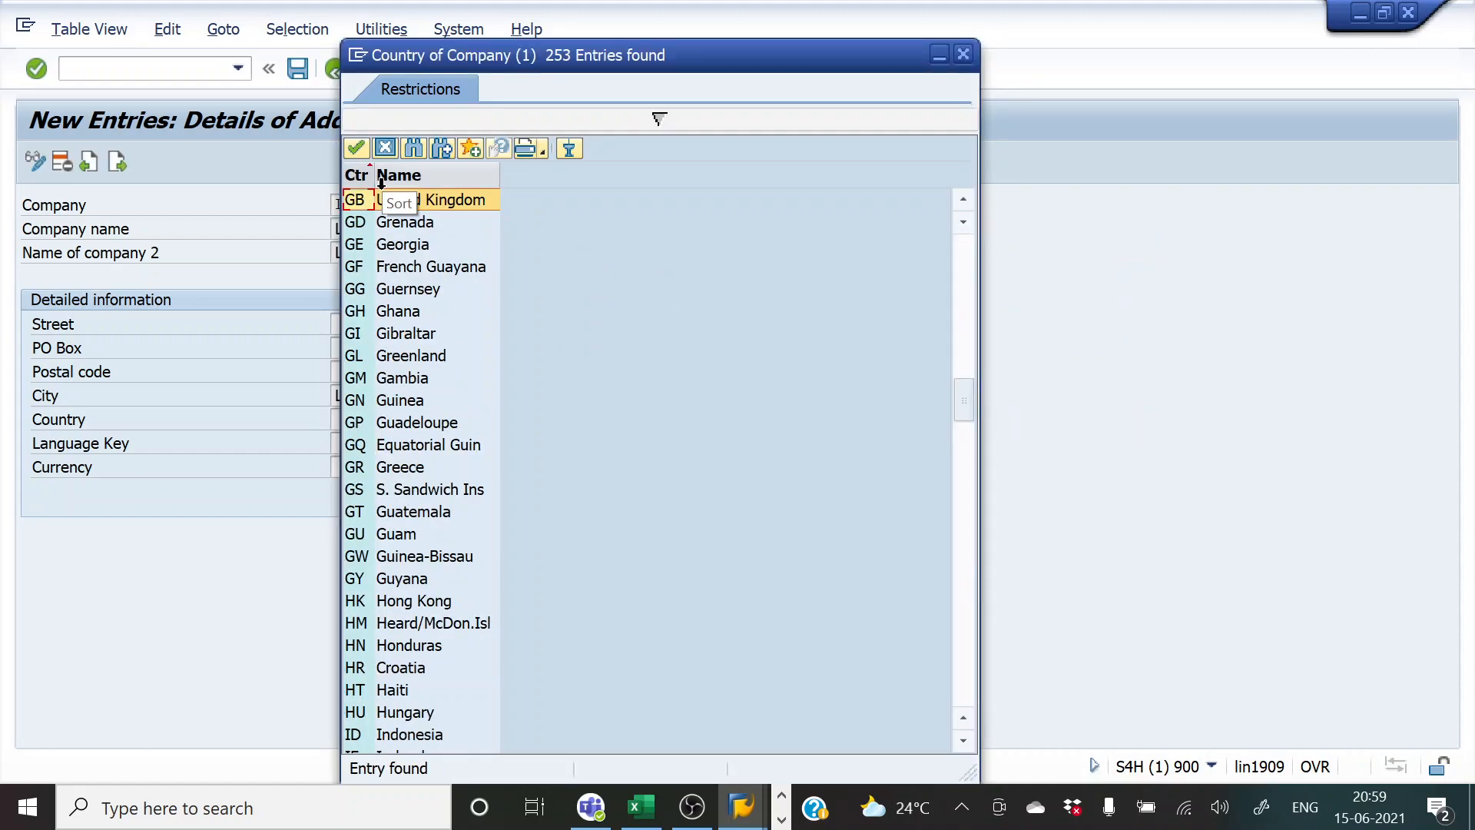
double_click(396, 201)
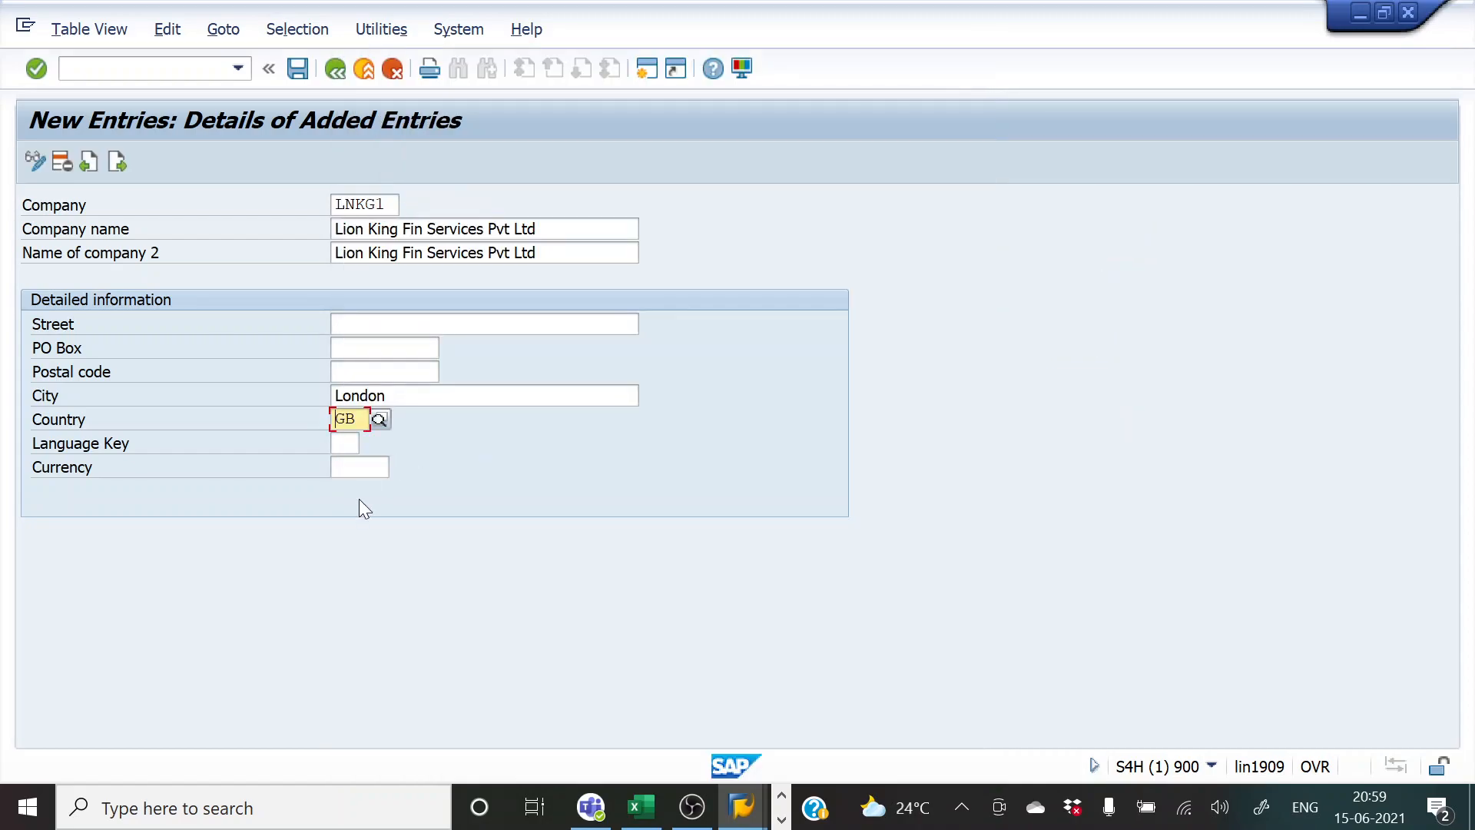
- Set the company's language key to EN and its currency to GBP, and validate the entries
click(345, 444)
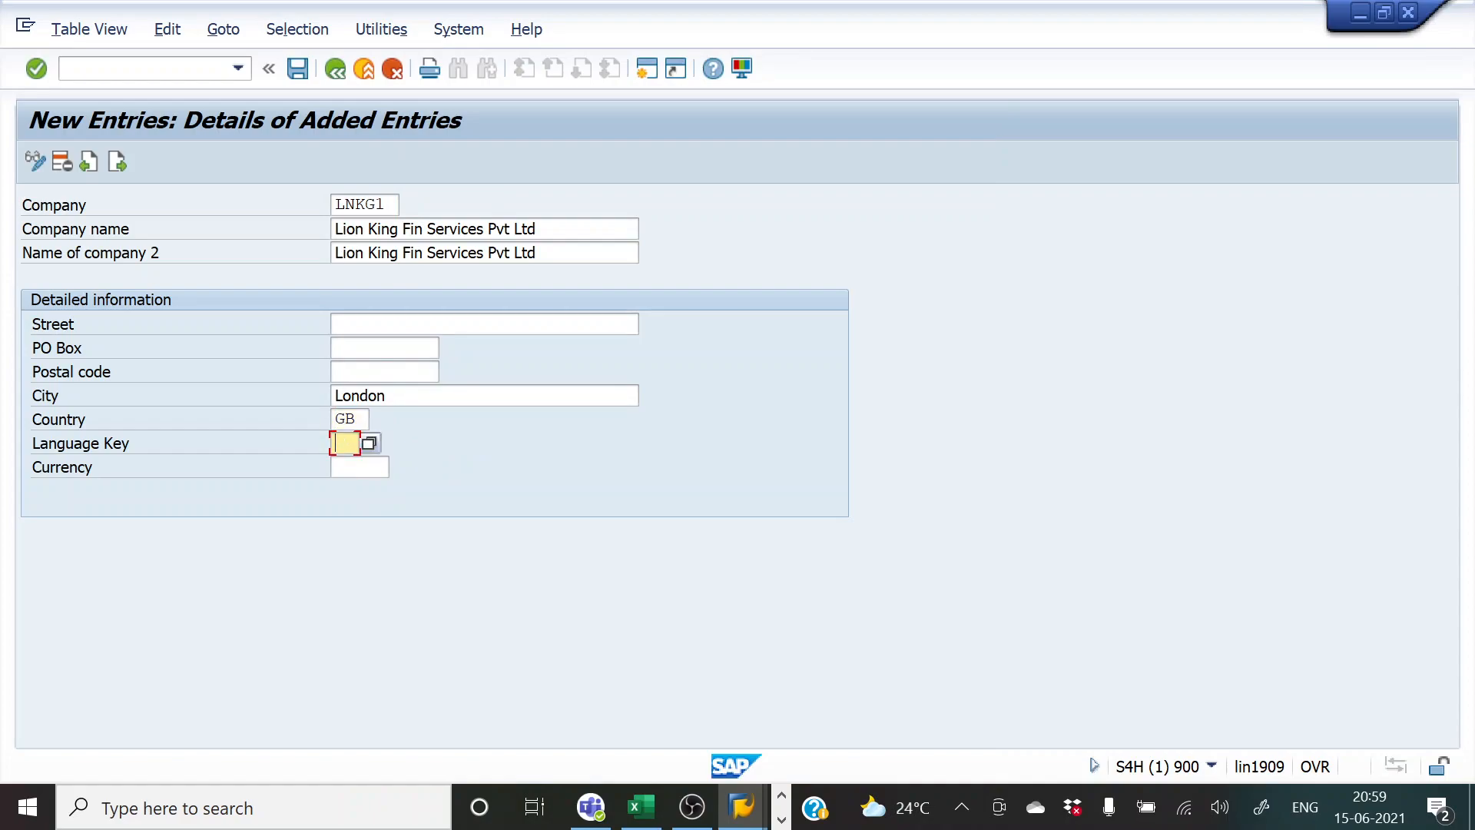
text(En)
click(348, 469)
key(Tab)
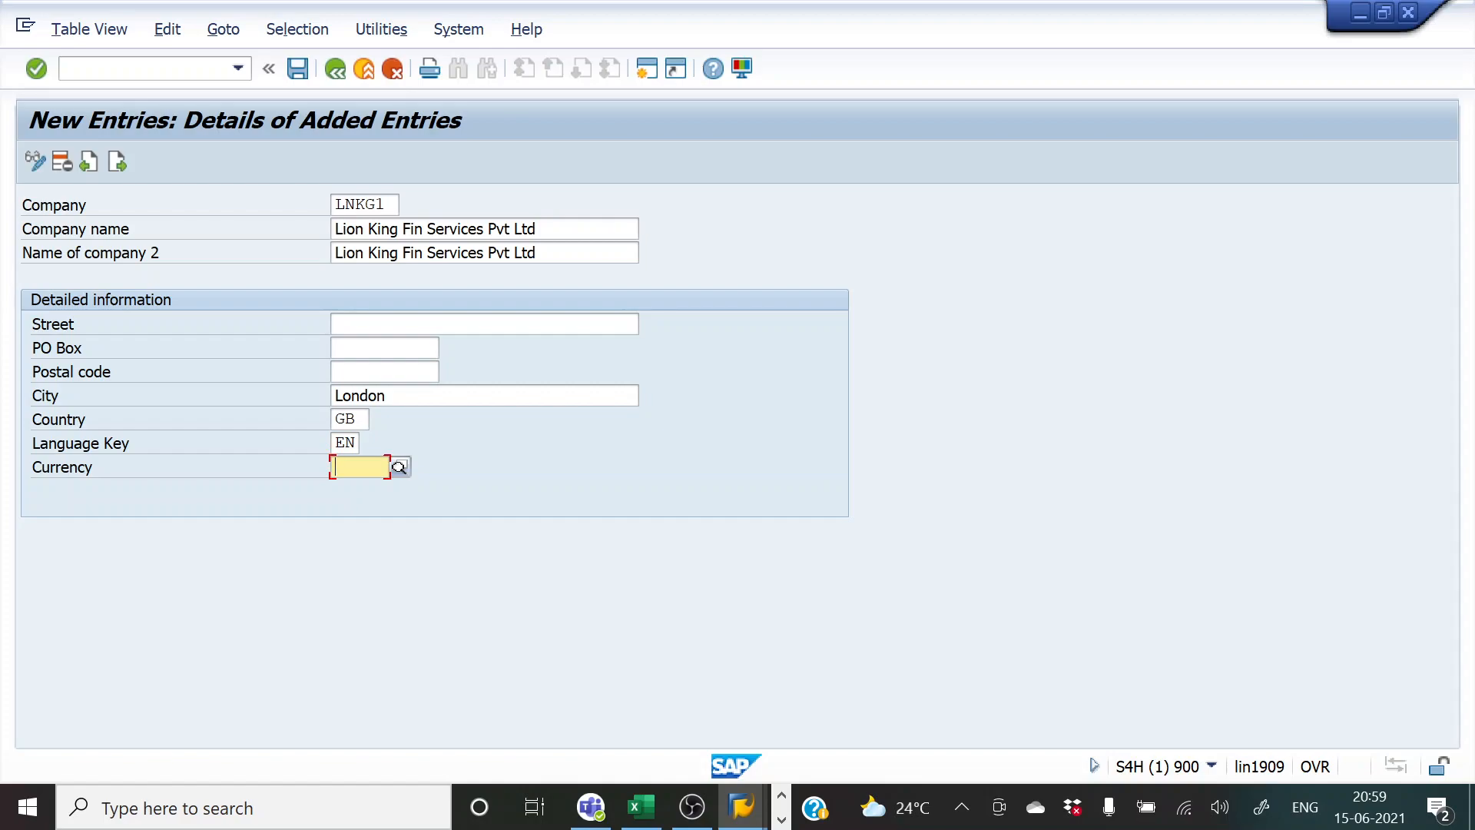
text(GBP)
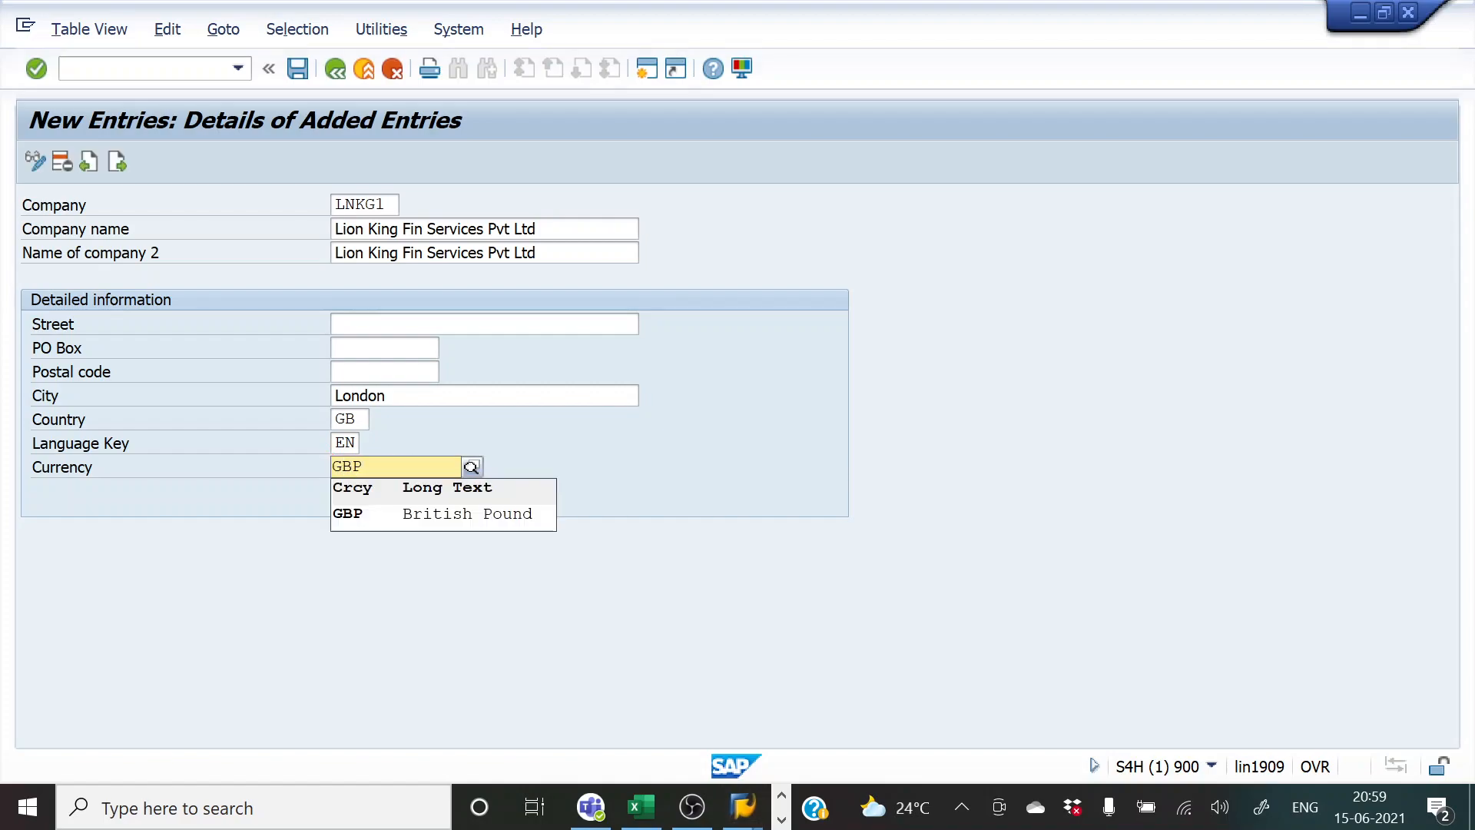
key(Escape)
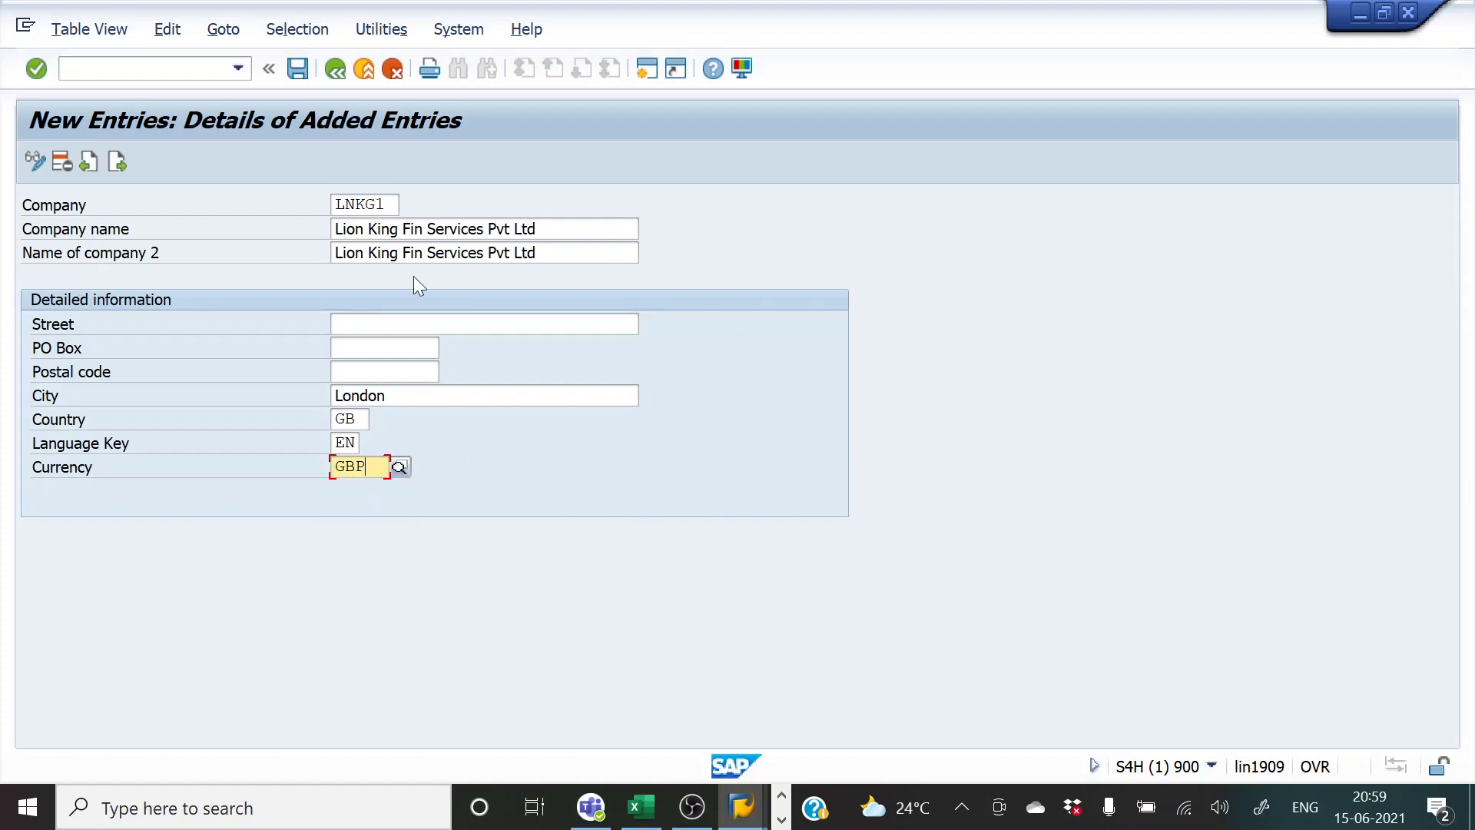
key(Return)
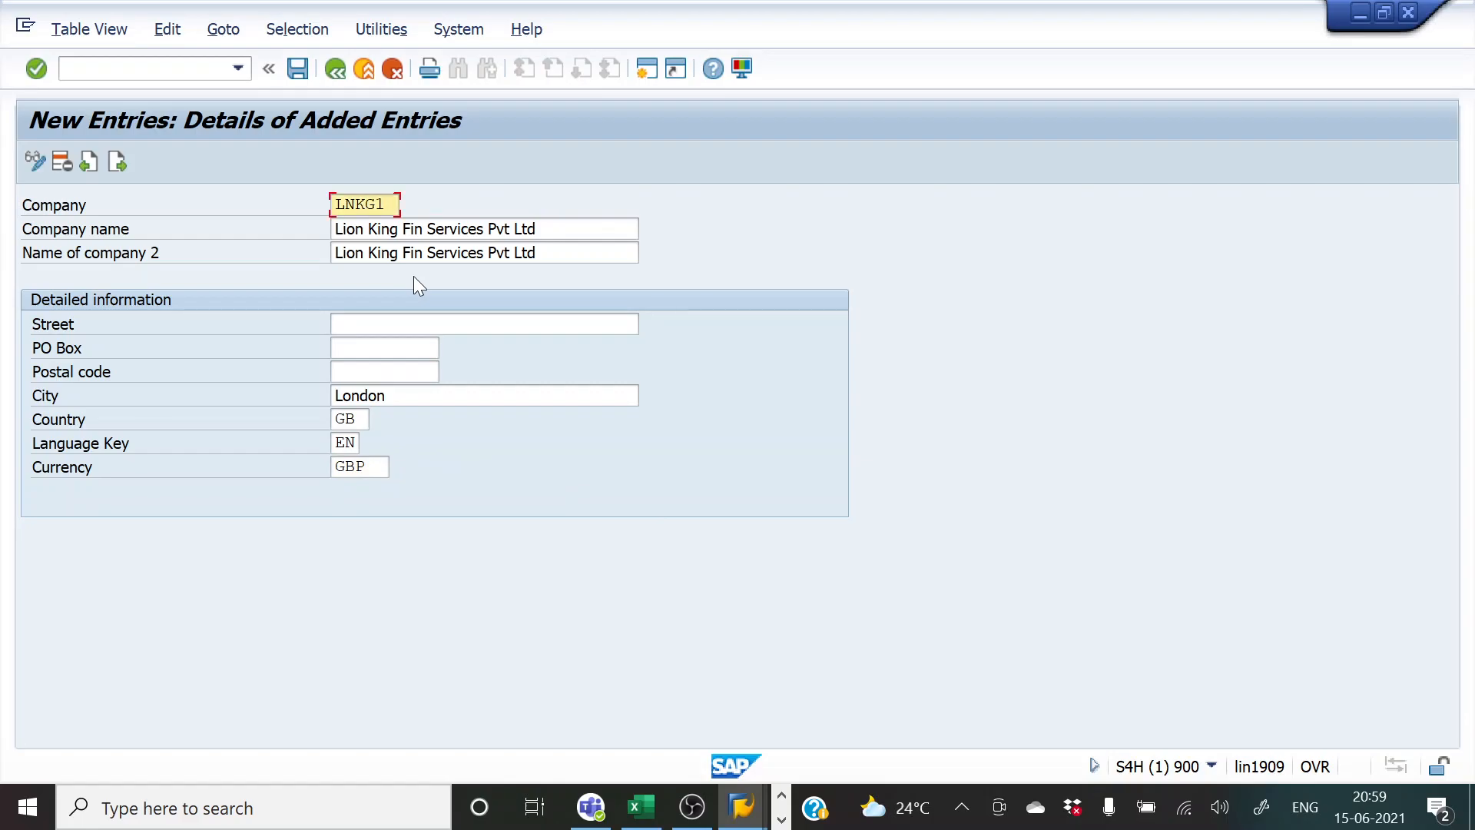
- Save the company under a new customizing request with the short description "Creation of Company - LNKG1"
click(308, 72)
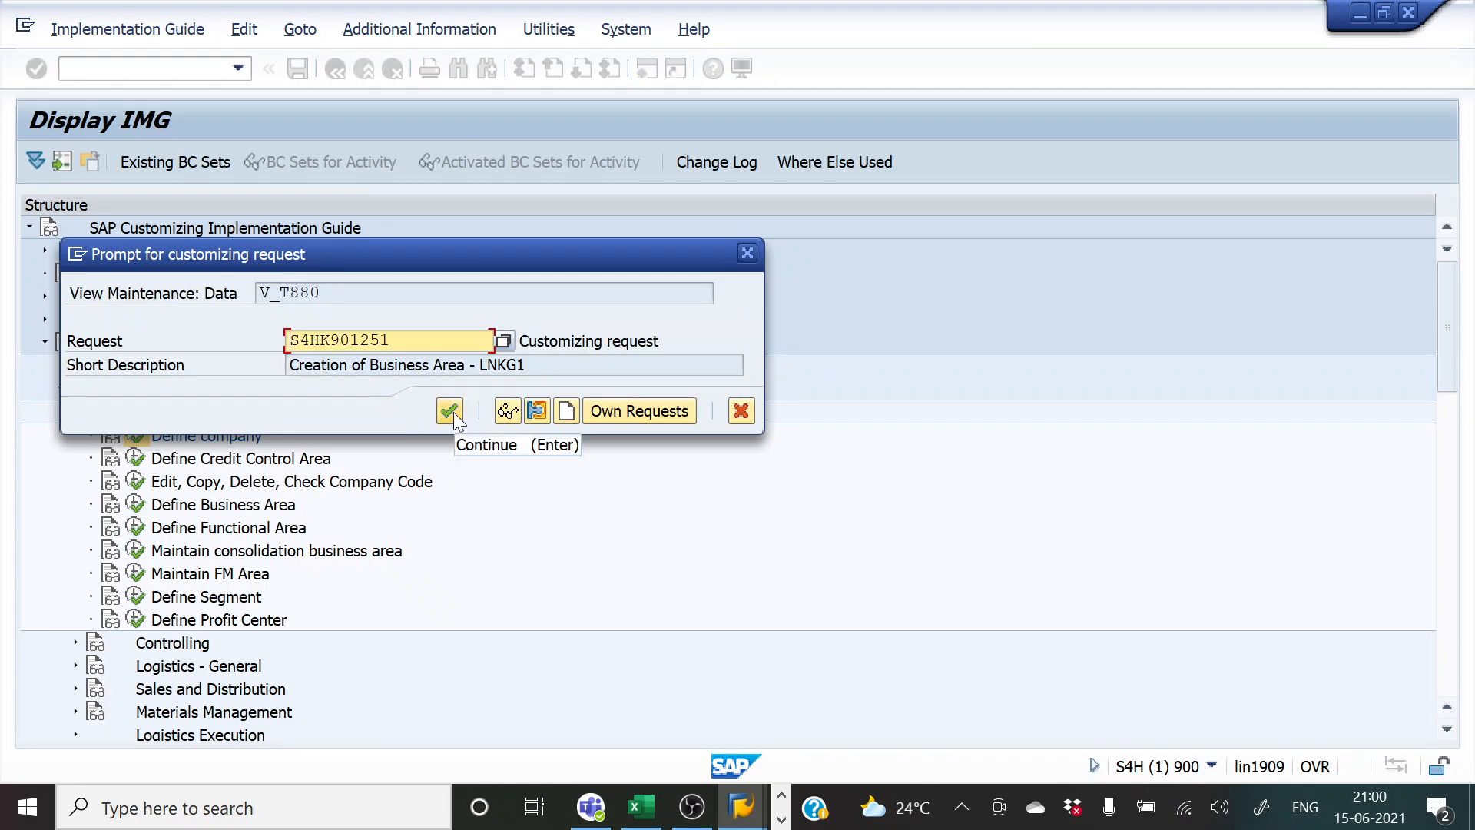
click(568, 421)
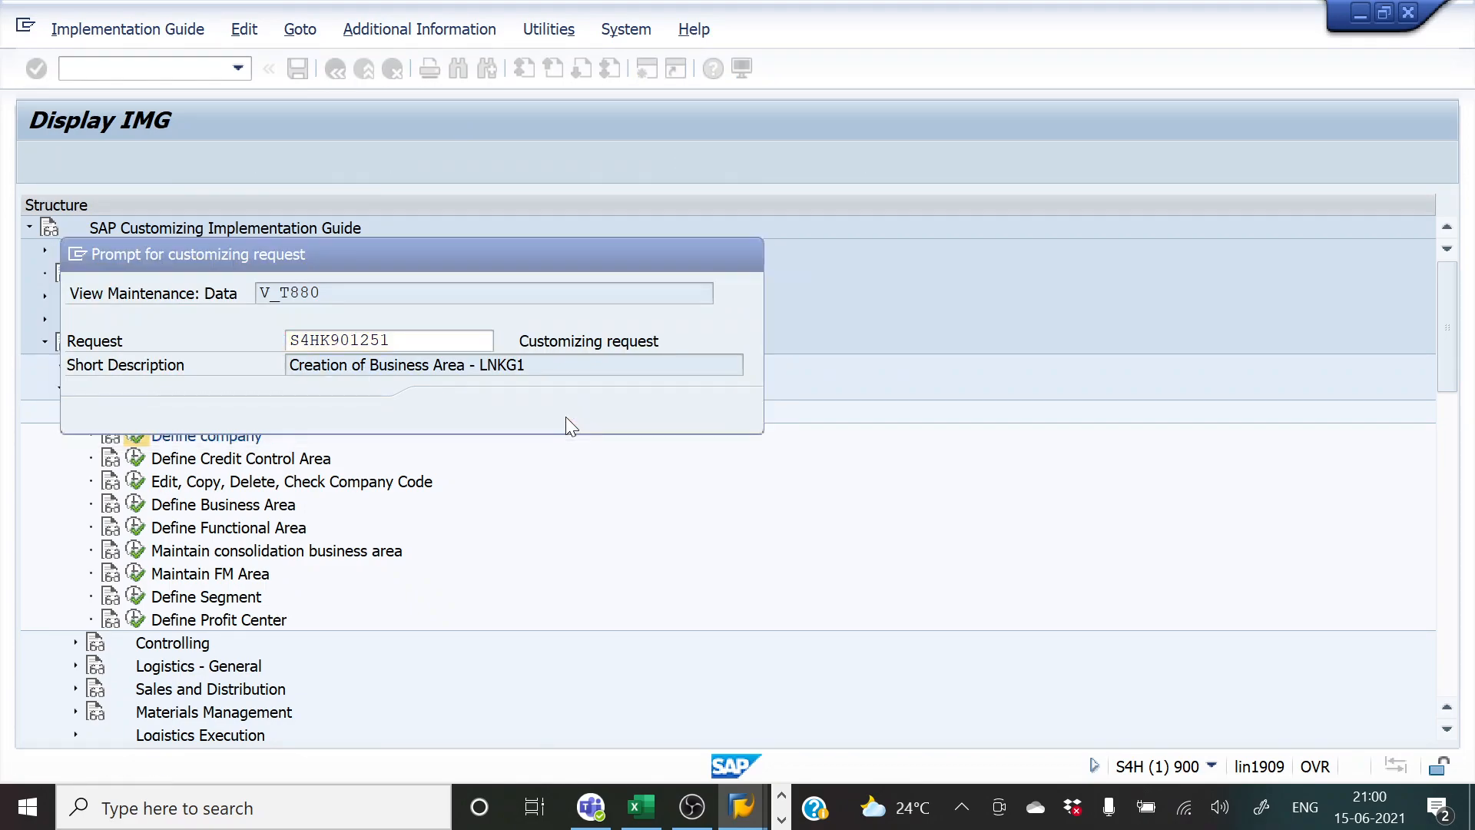
text(Cr)
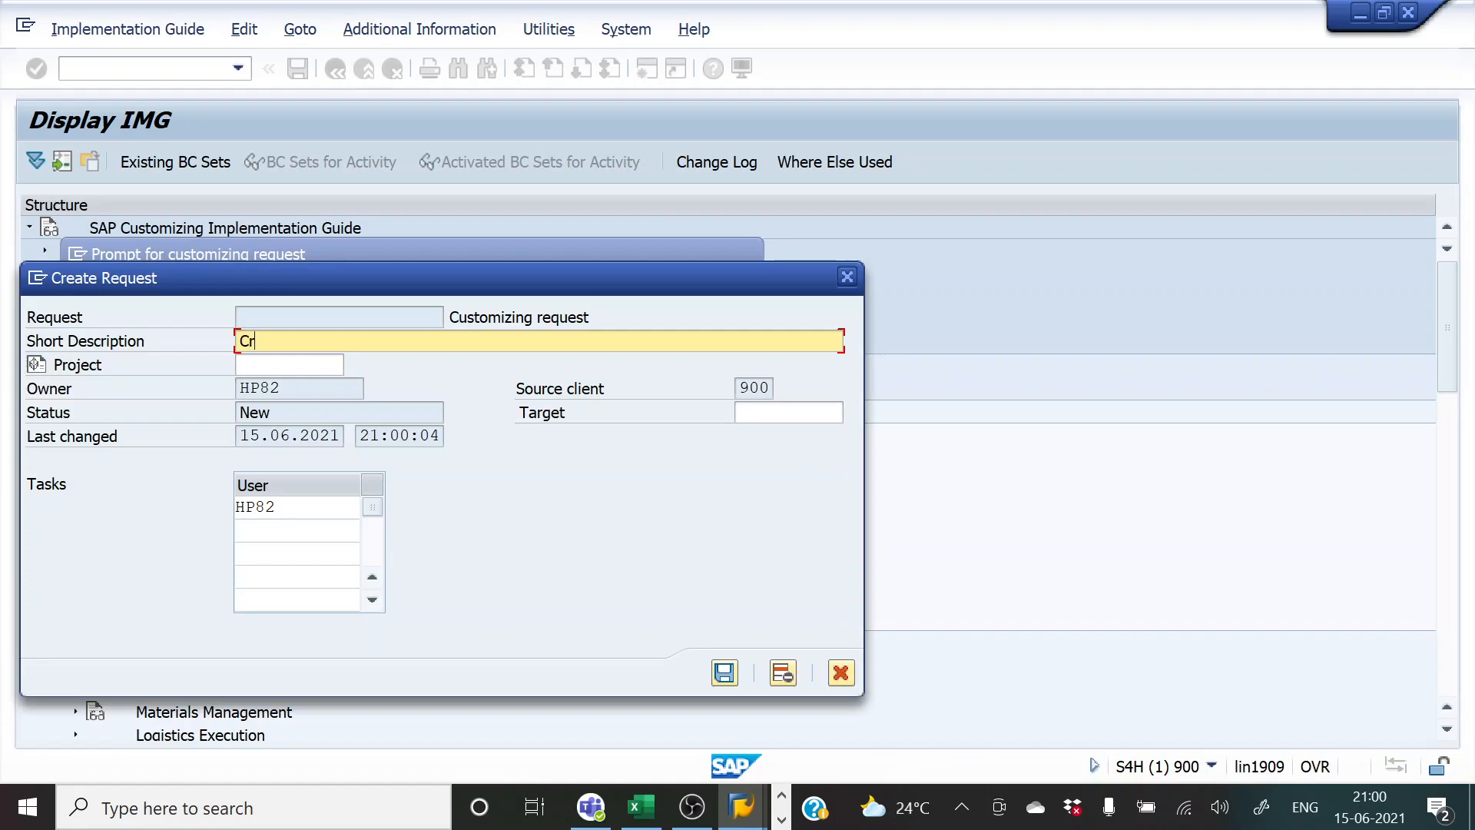
text(eation of Company - LNKG2)
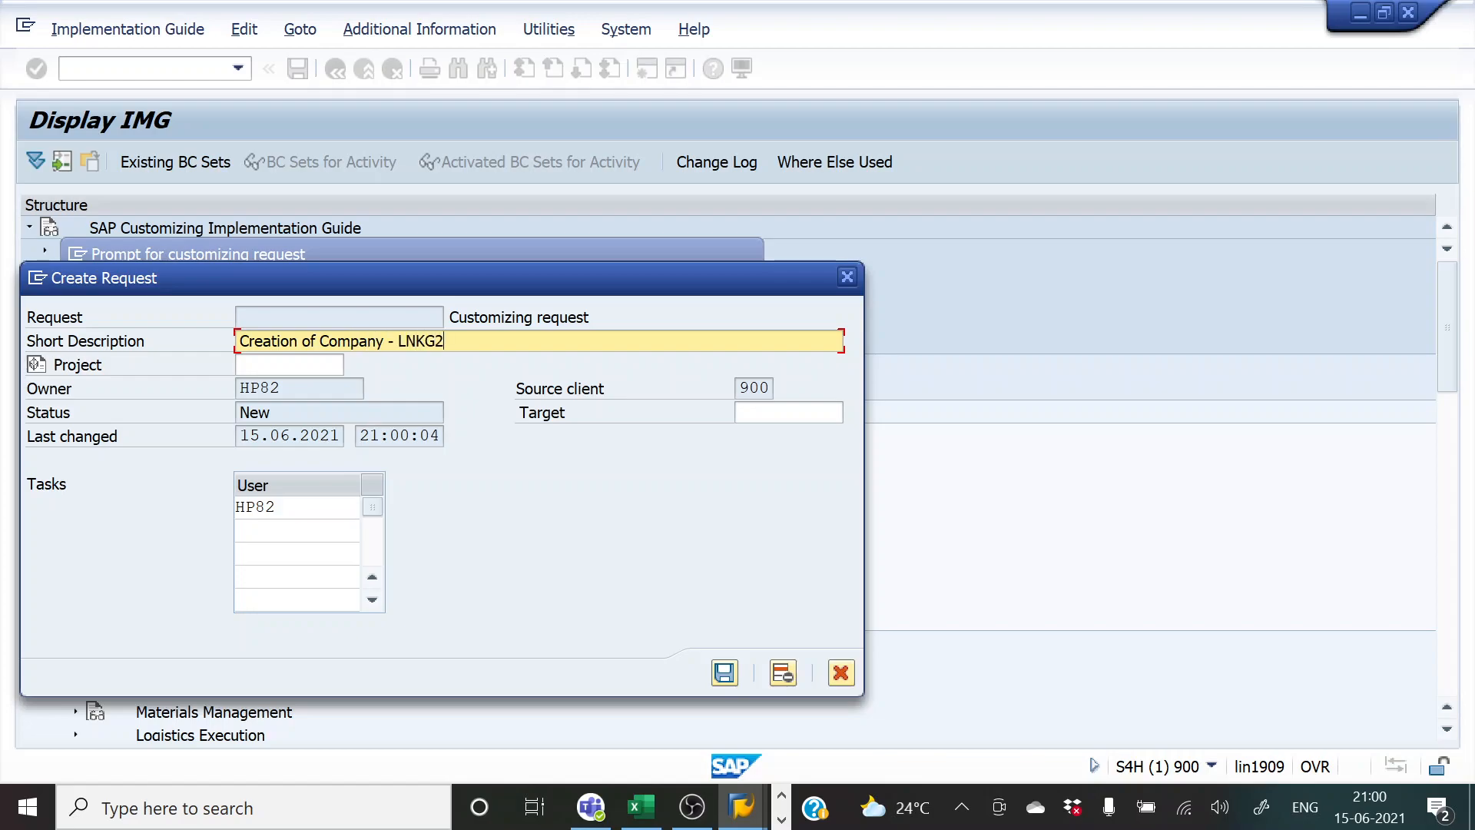
key(BackSpace)
text(1)
click(721, 675)
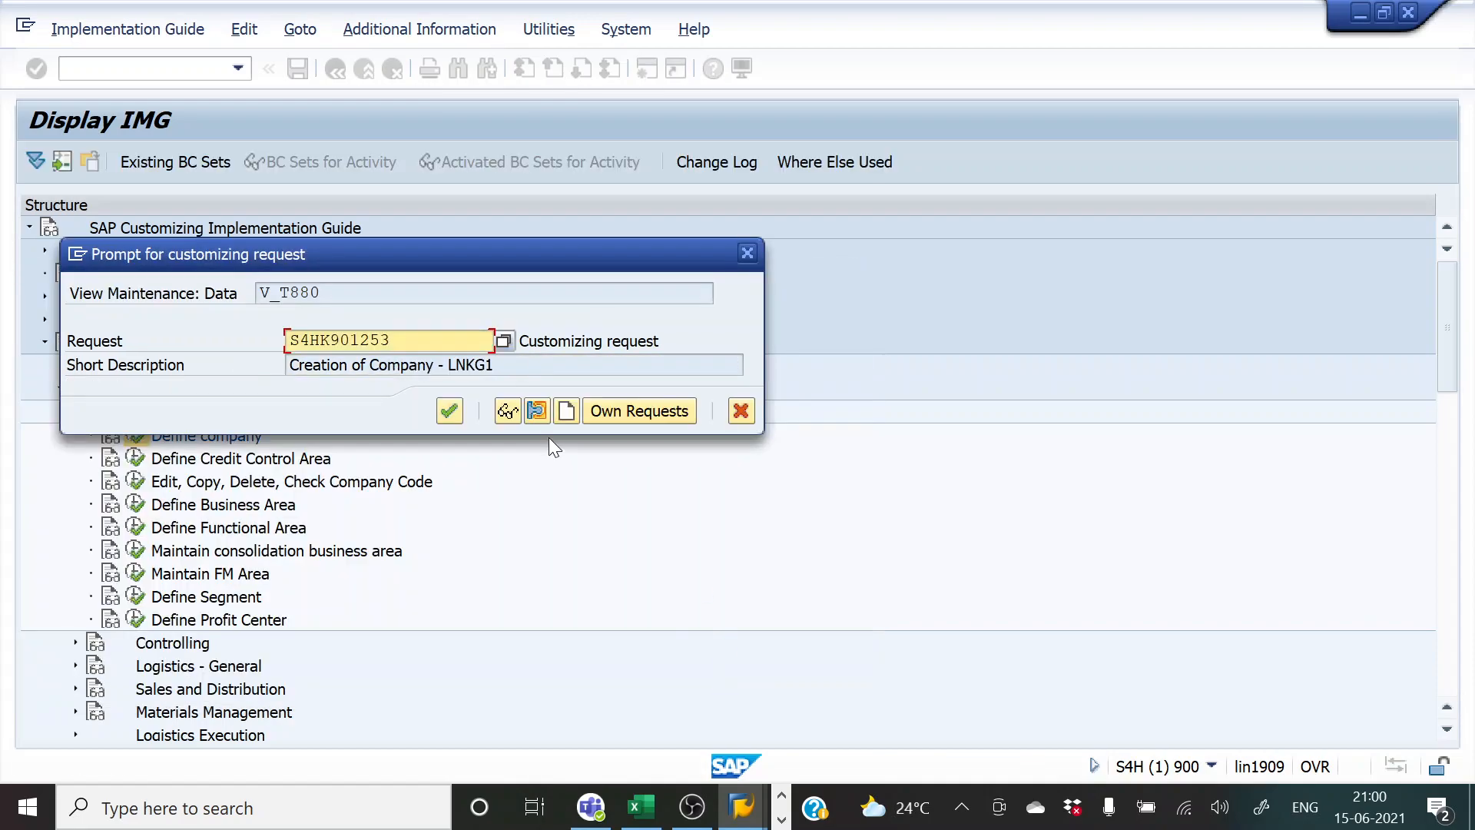
click(447, 411)
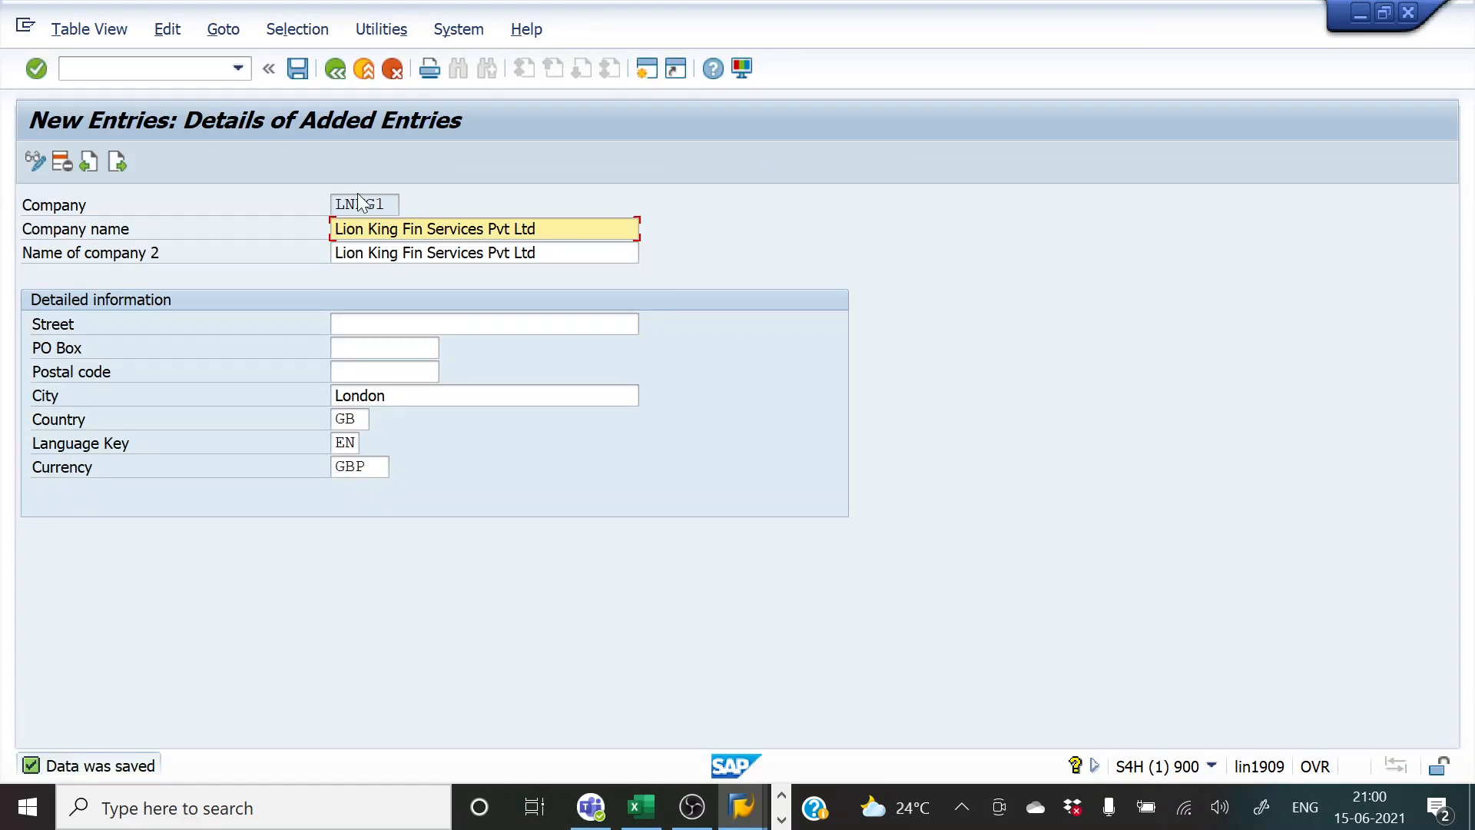
- Check the Ready Reckoner sheet of the S4H Excel workbook for the company activities, and return to SAP
key(alt+Tab)
key(alt+Tab)
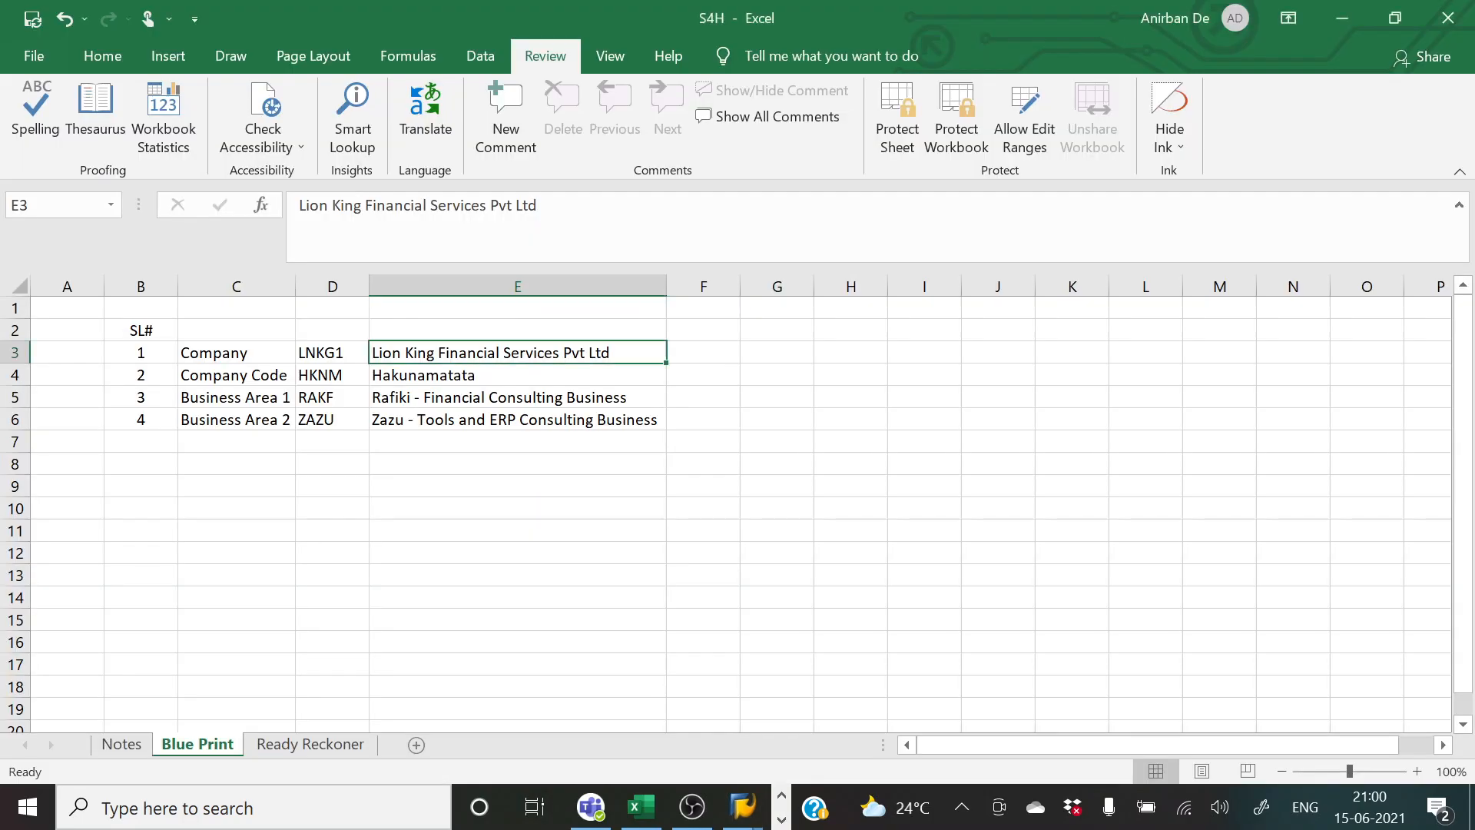
click(318, 746)
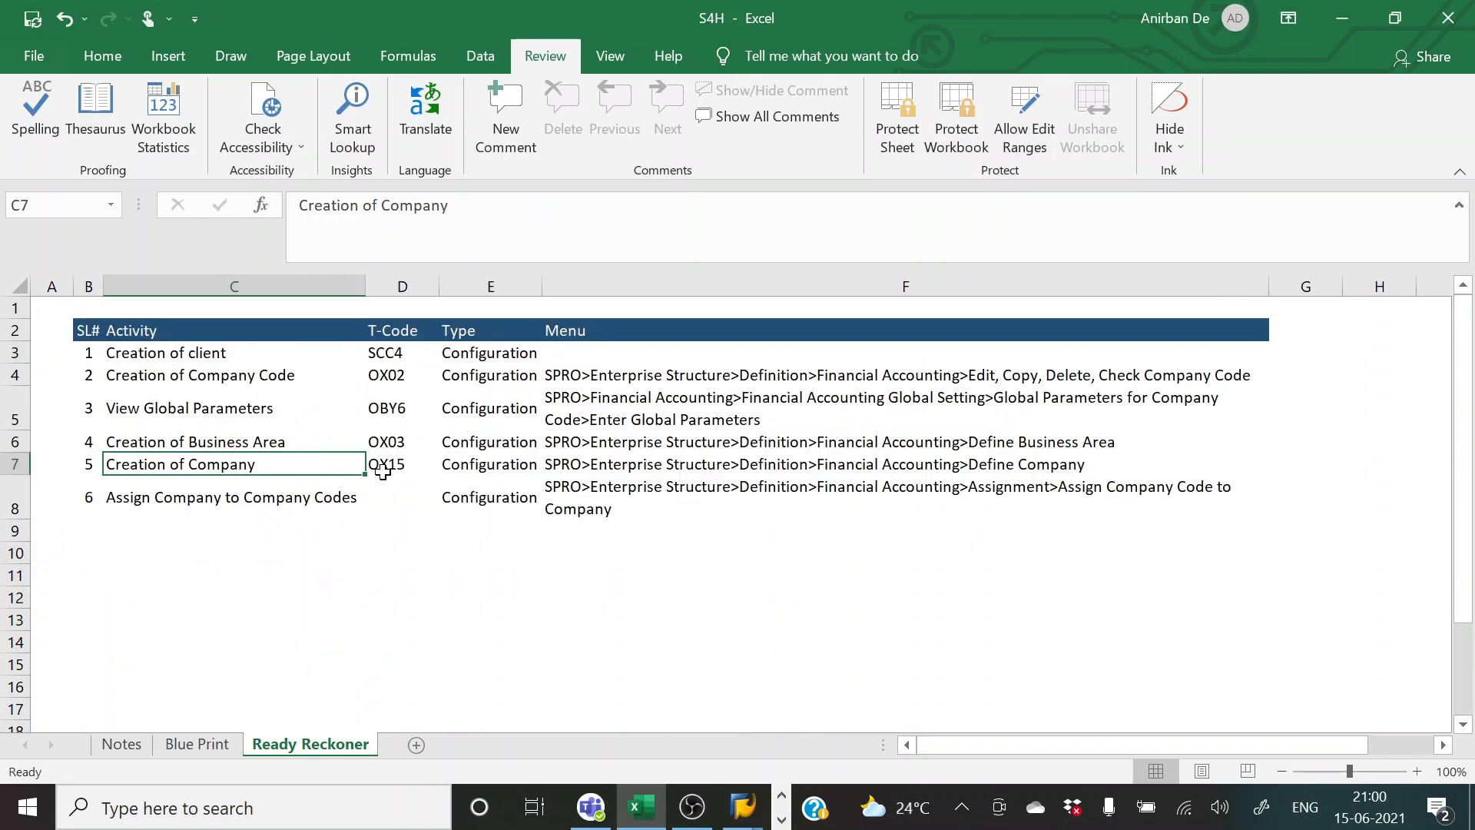
key(alt+Tab)
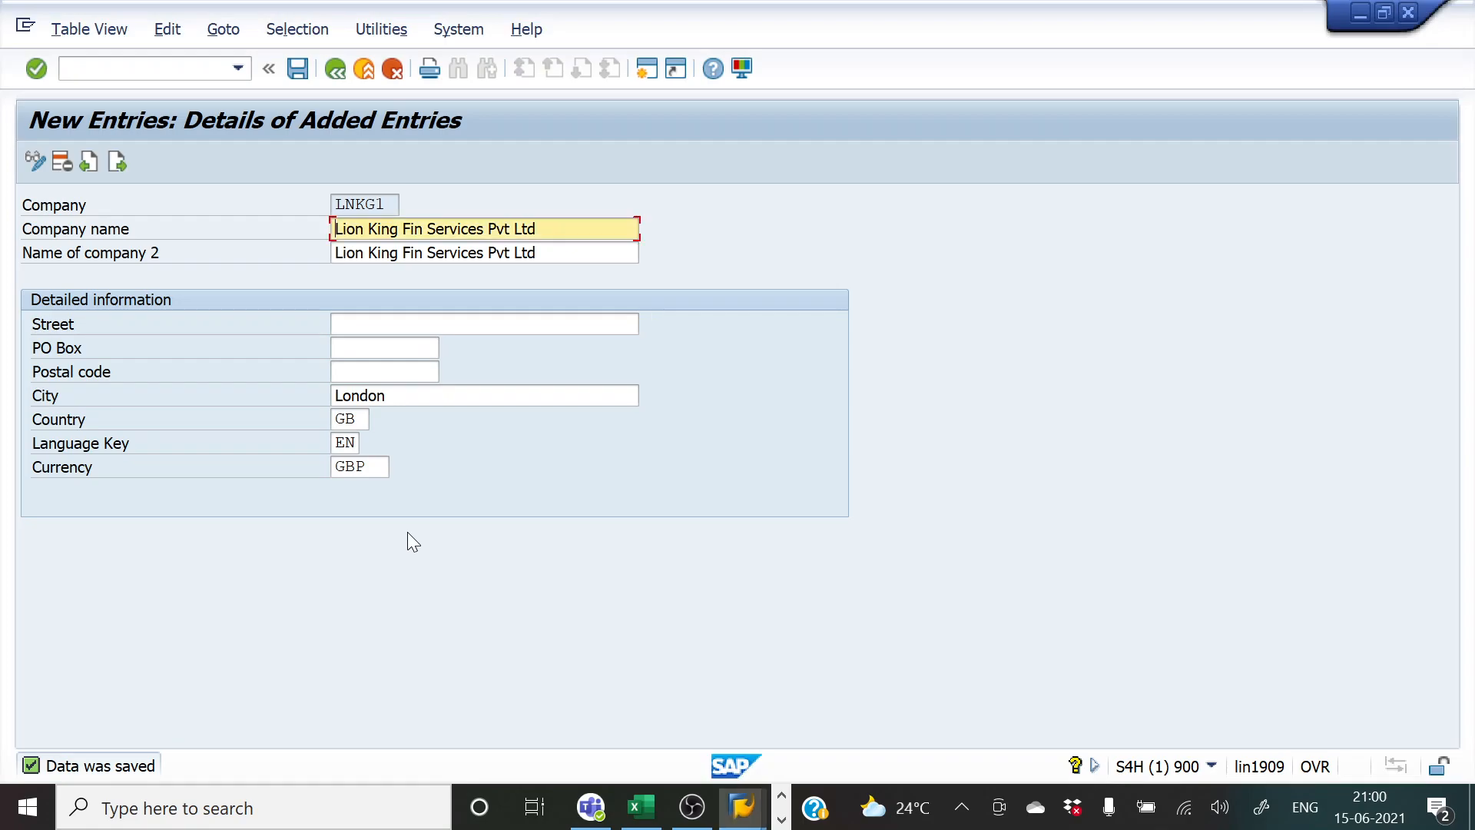
- Restart SPRO and open the Assign company code to company activity under Enterprise Structure > Assignment > Financial Accounting
text(/n)
key(Return)
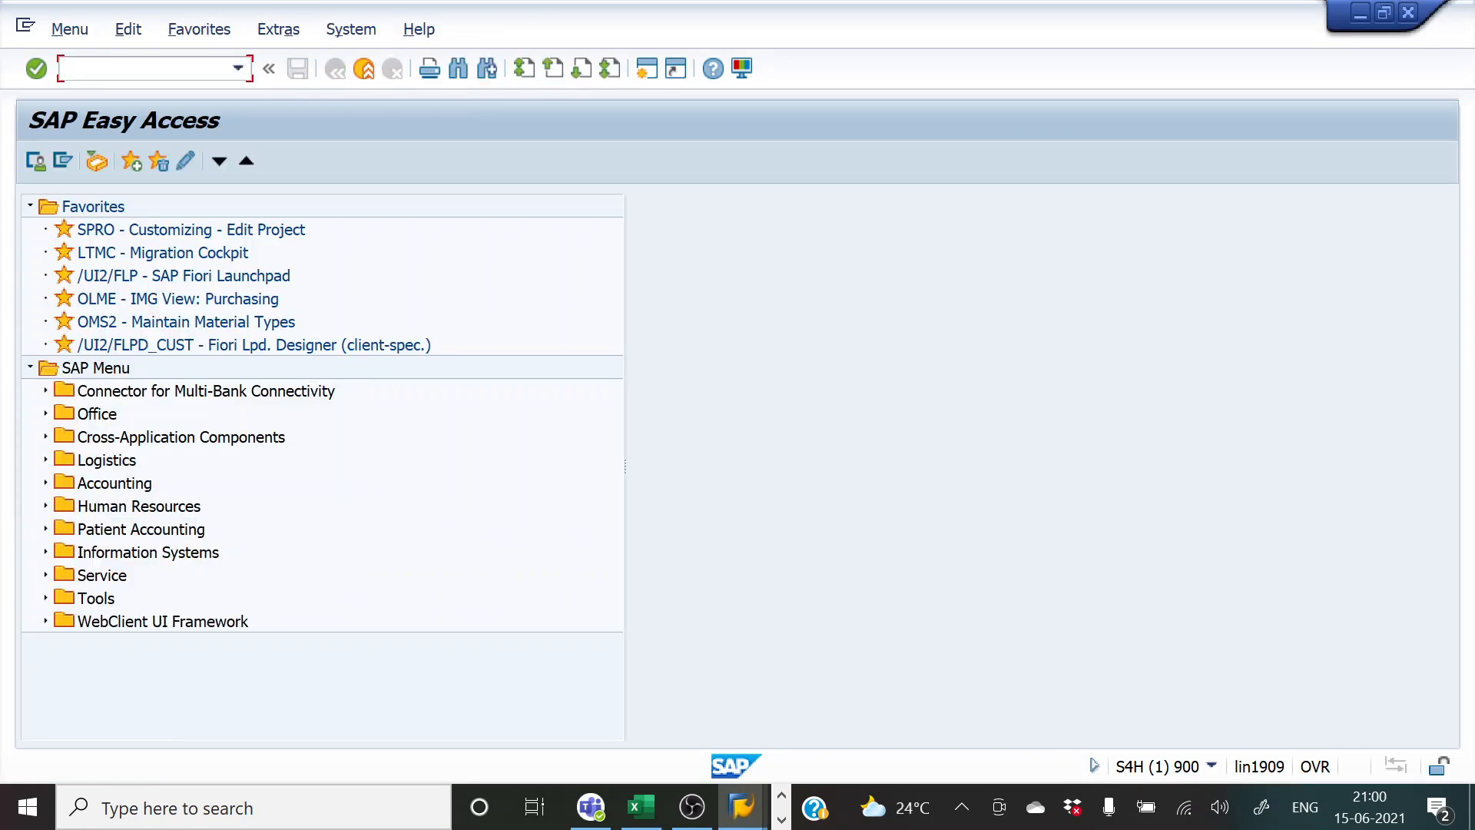
text(spro)
key(Return)
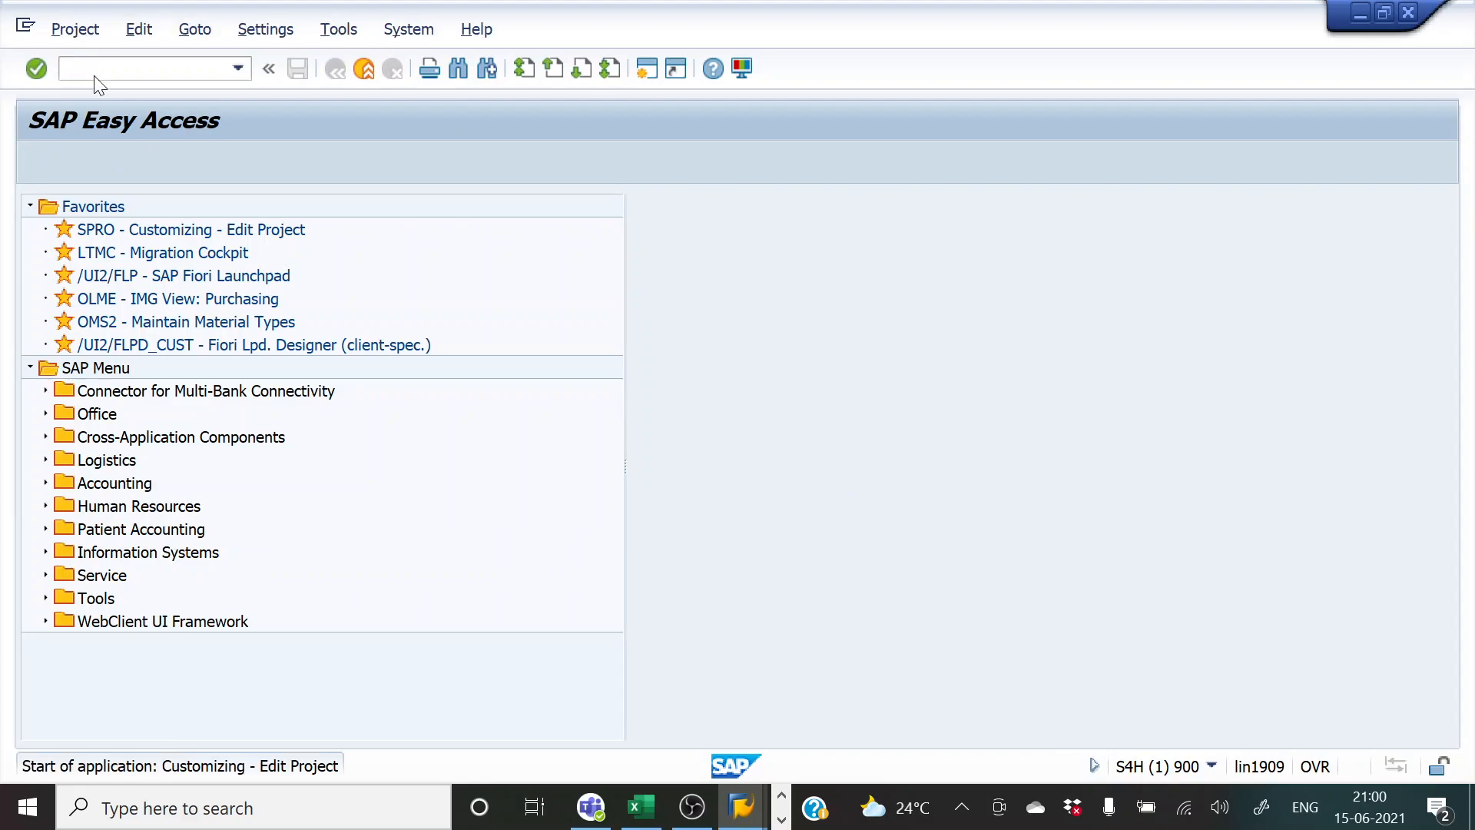
click(102, 159)
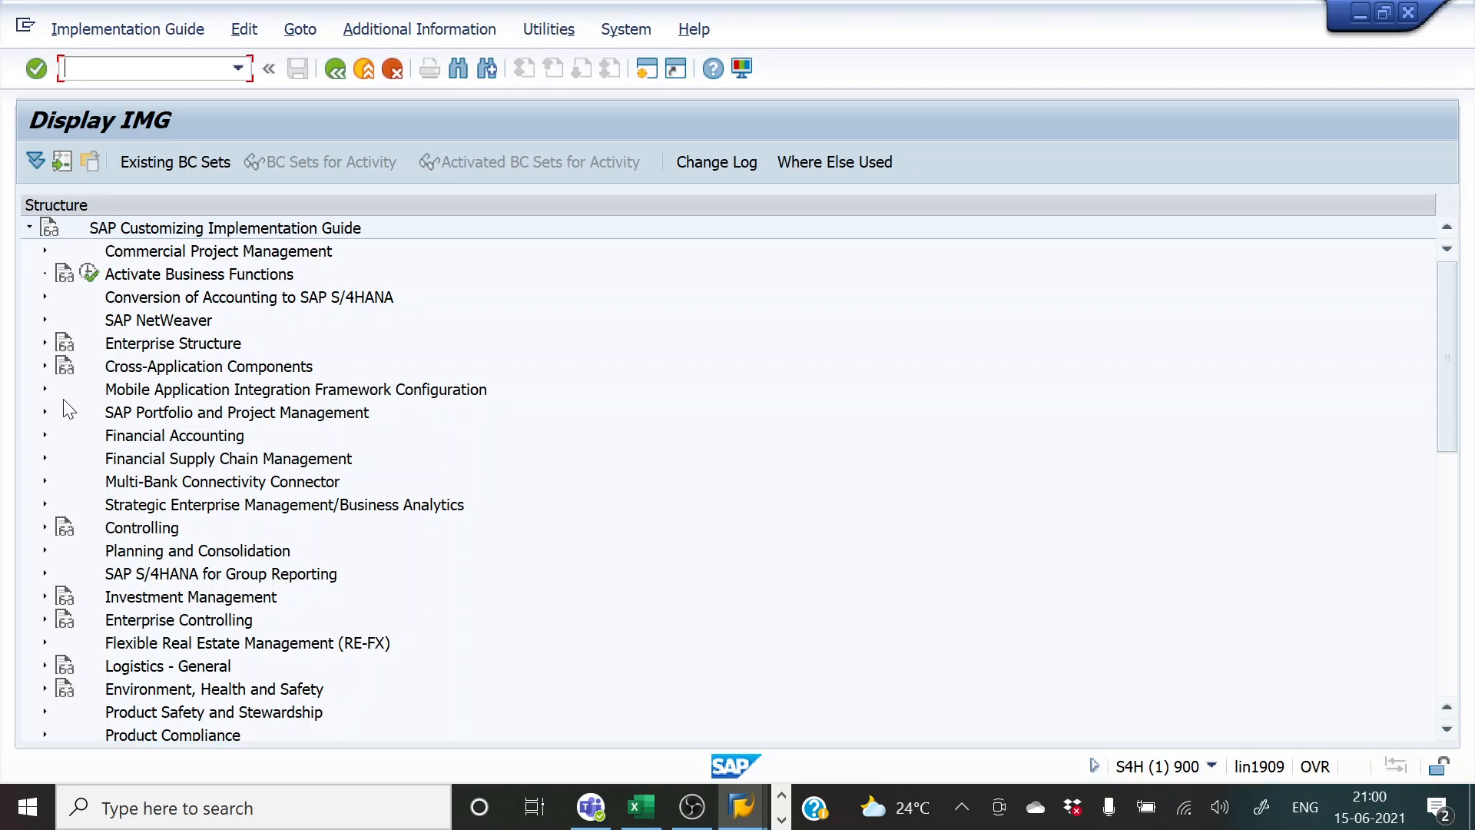
click(45, 343)
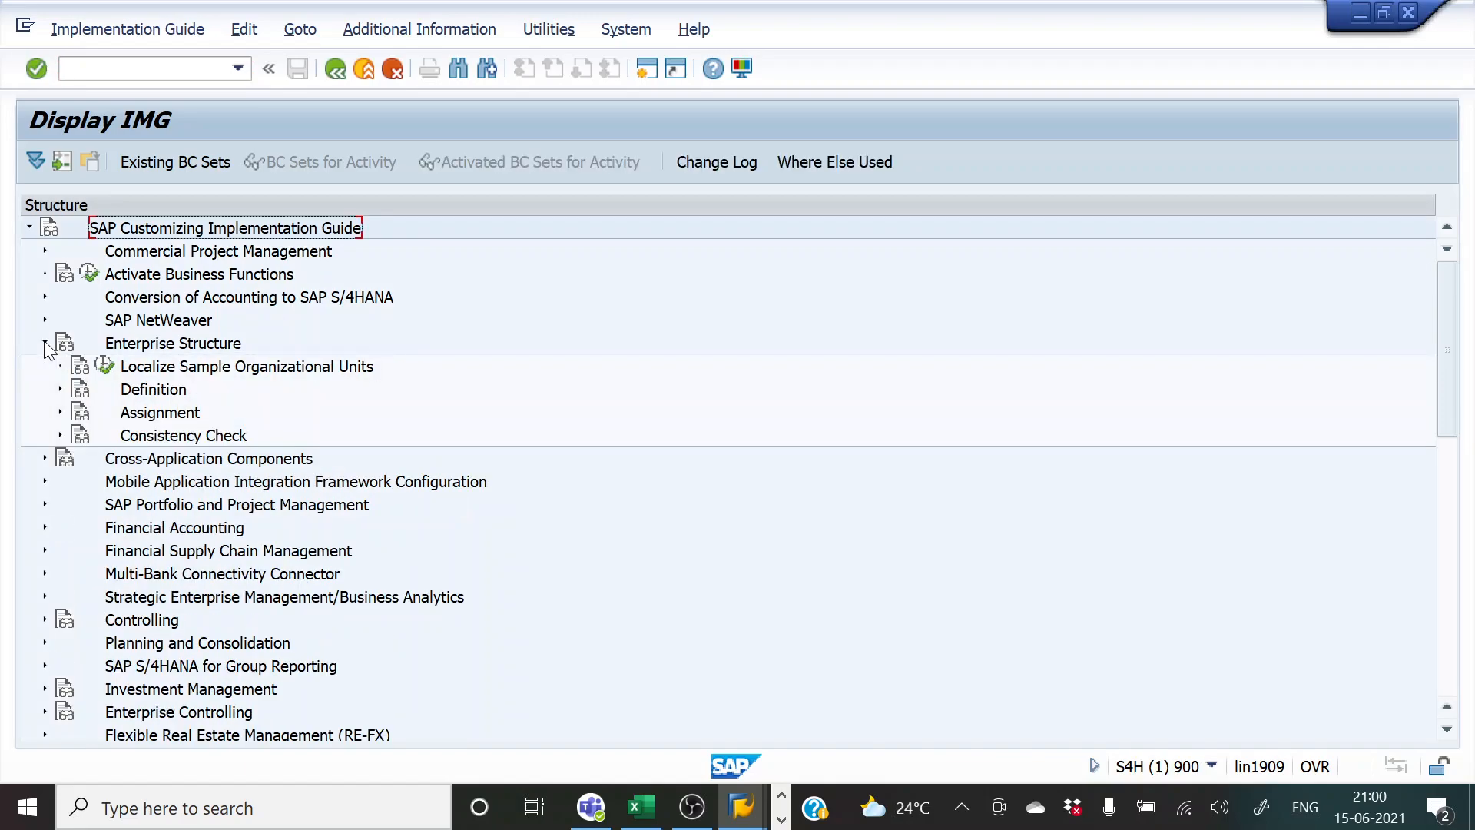
click(62, 413)
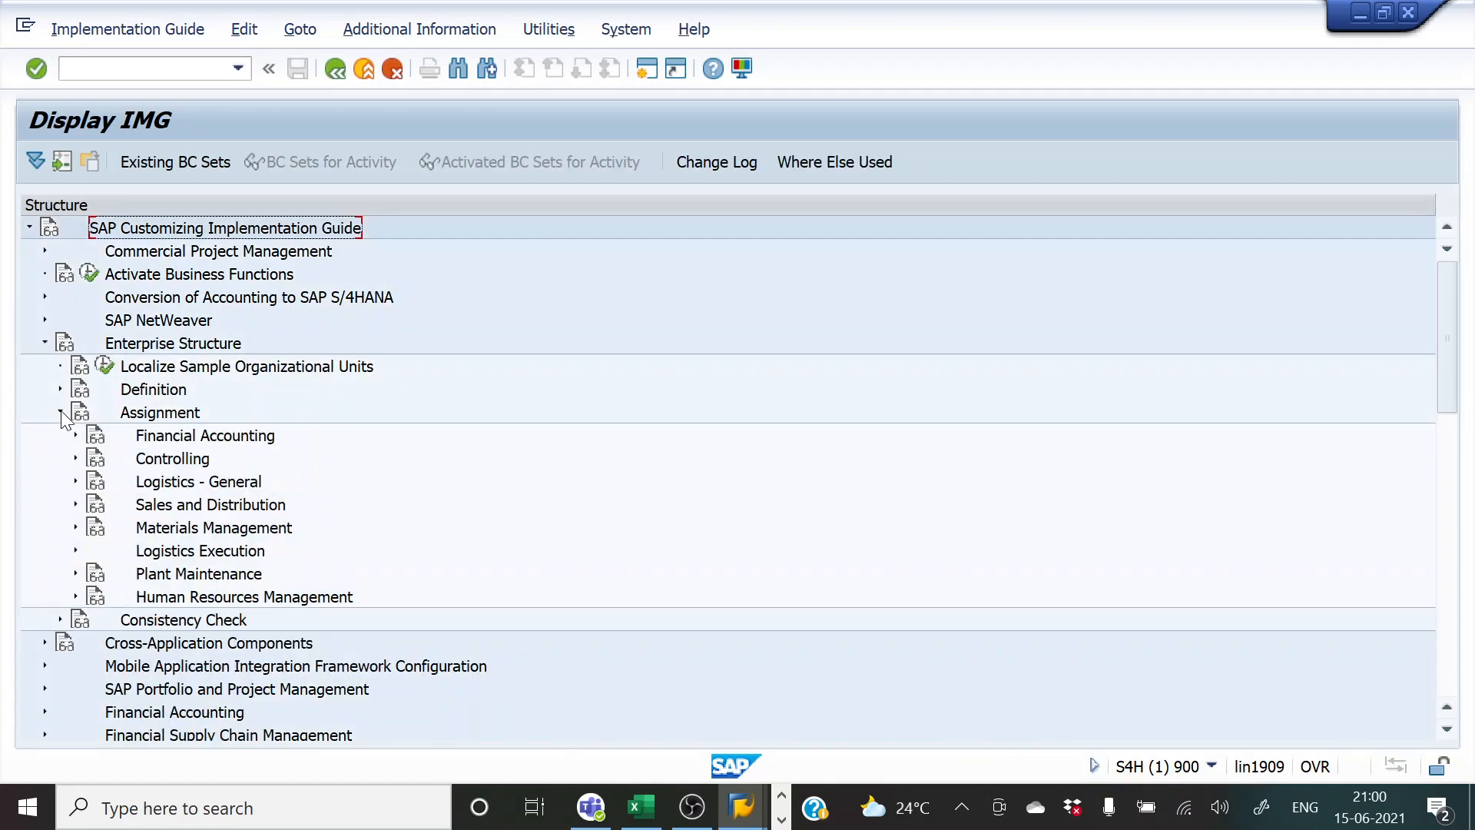
click(75, 435)
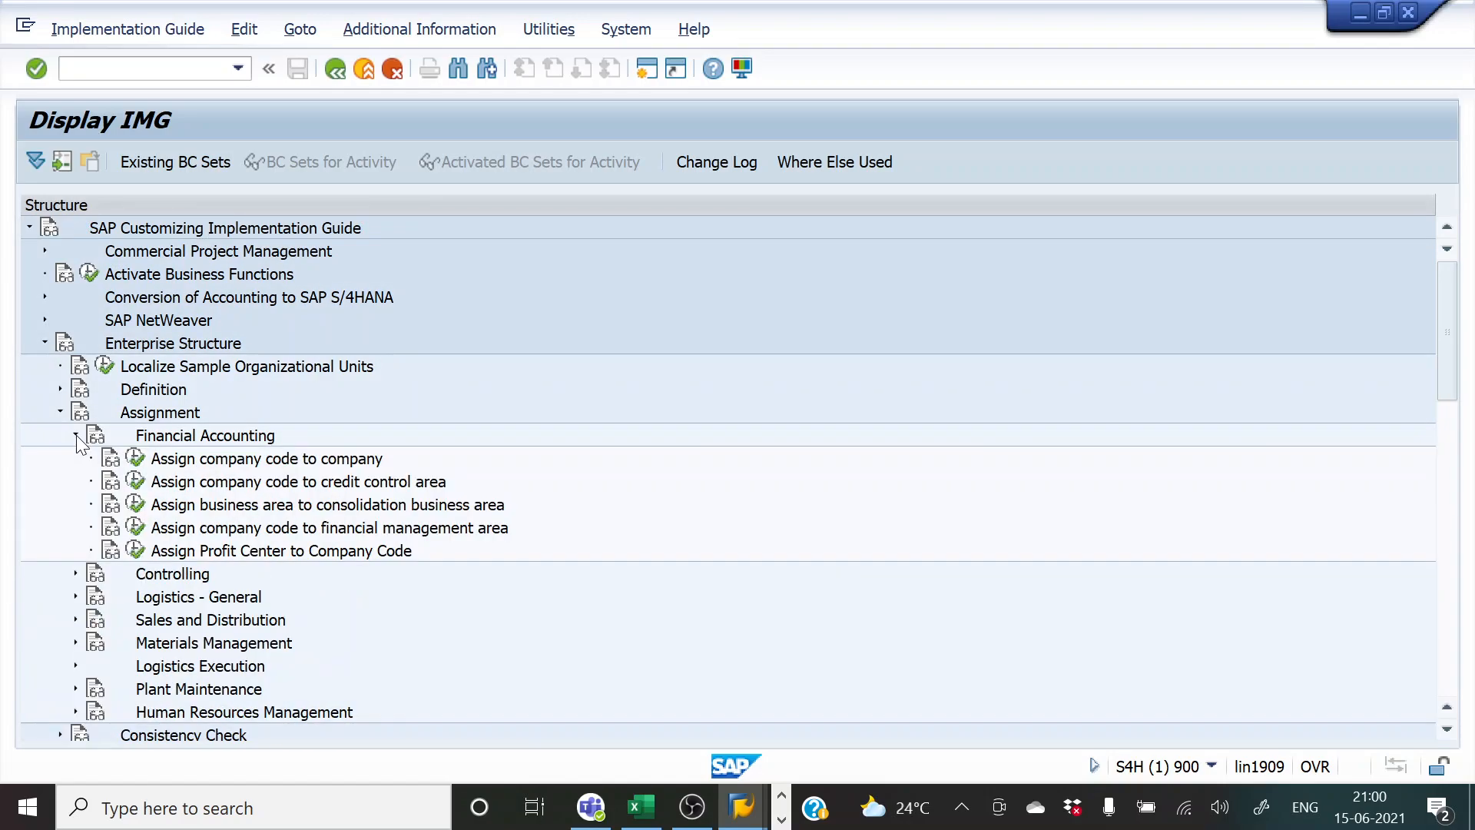
click(136, 458)
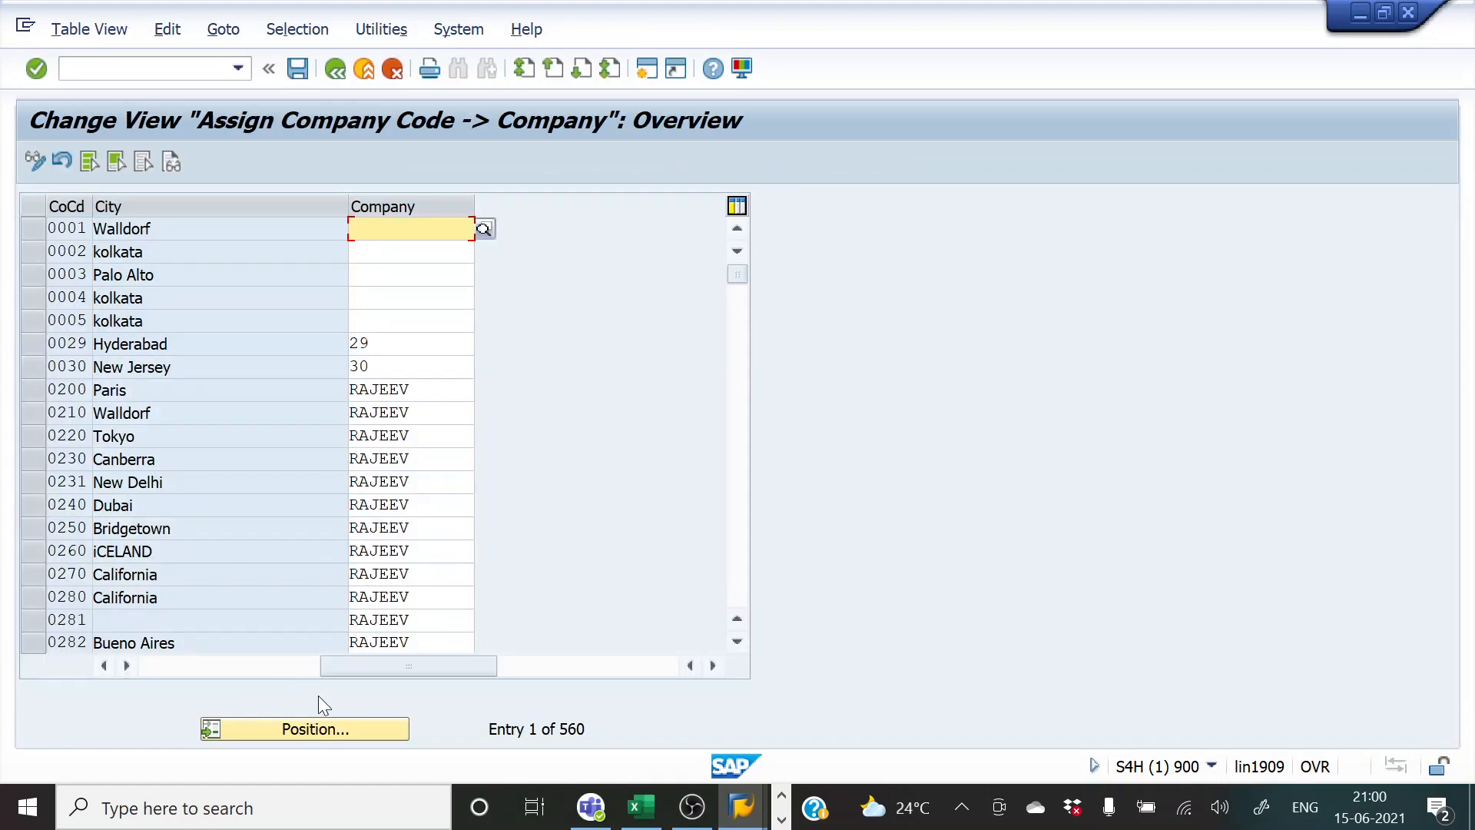
- Assign company LNKG1 to company code HKNM and save it under the existing "Creation of Company - LNKG1" request
click(324, 722)
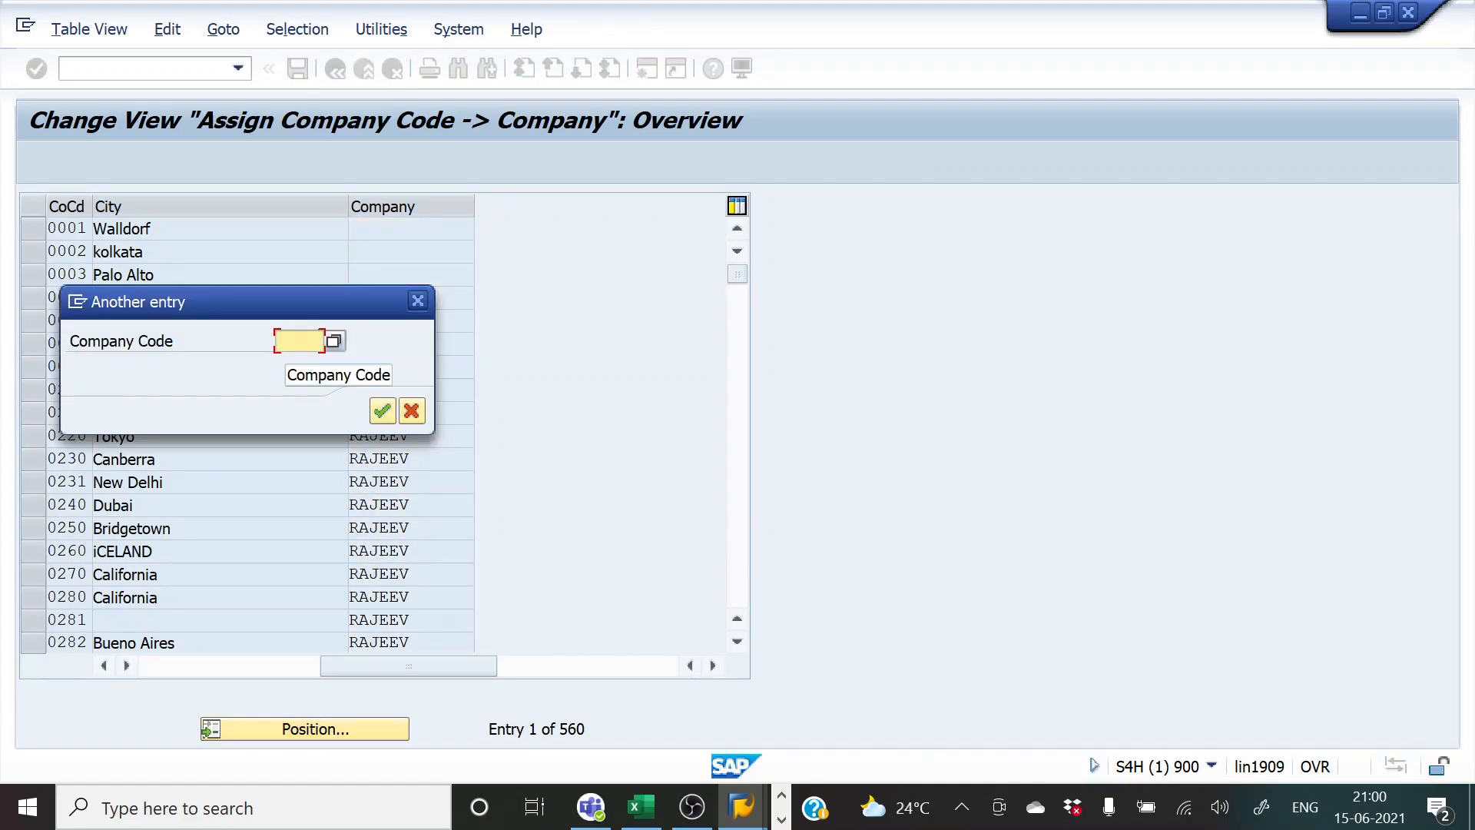
text(hknm)
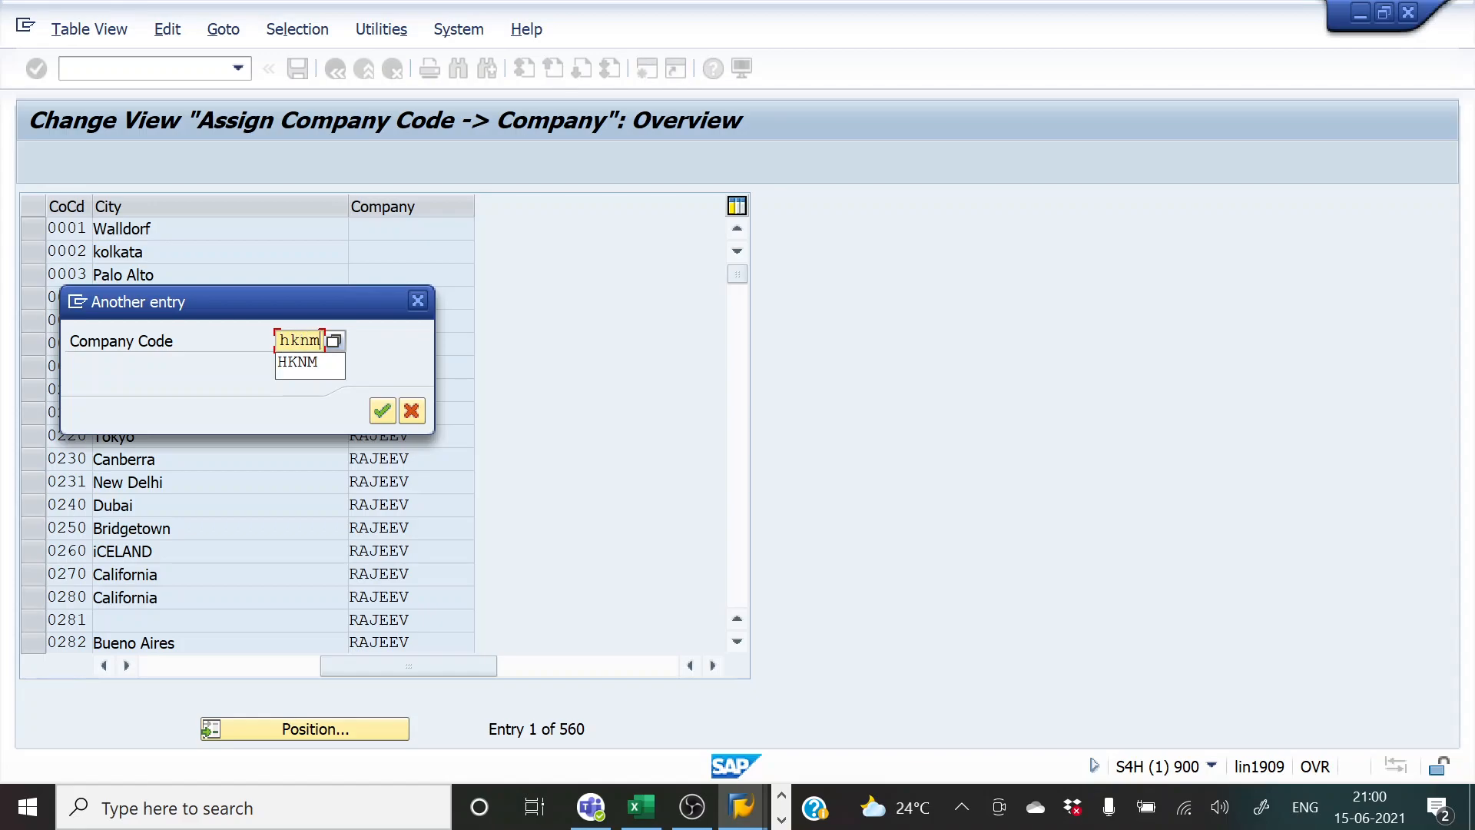
key(Return)
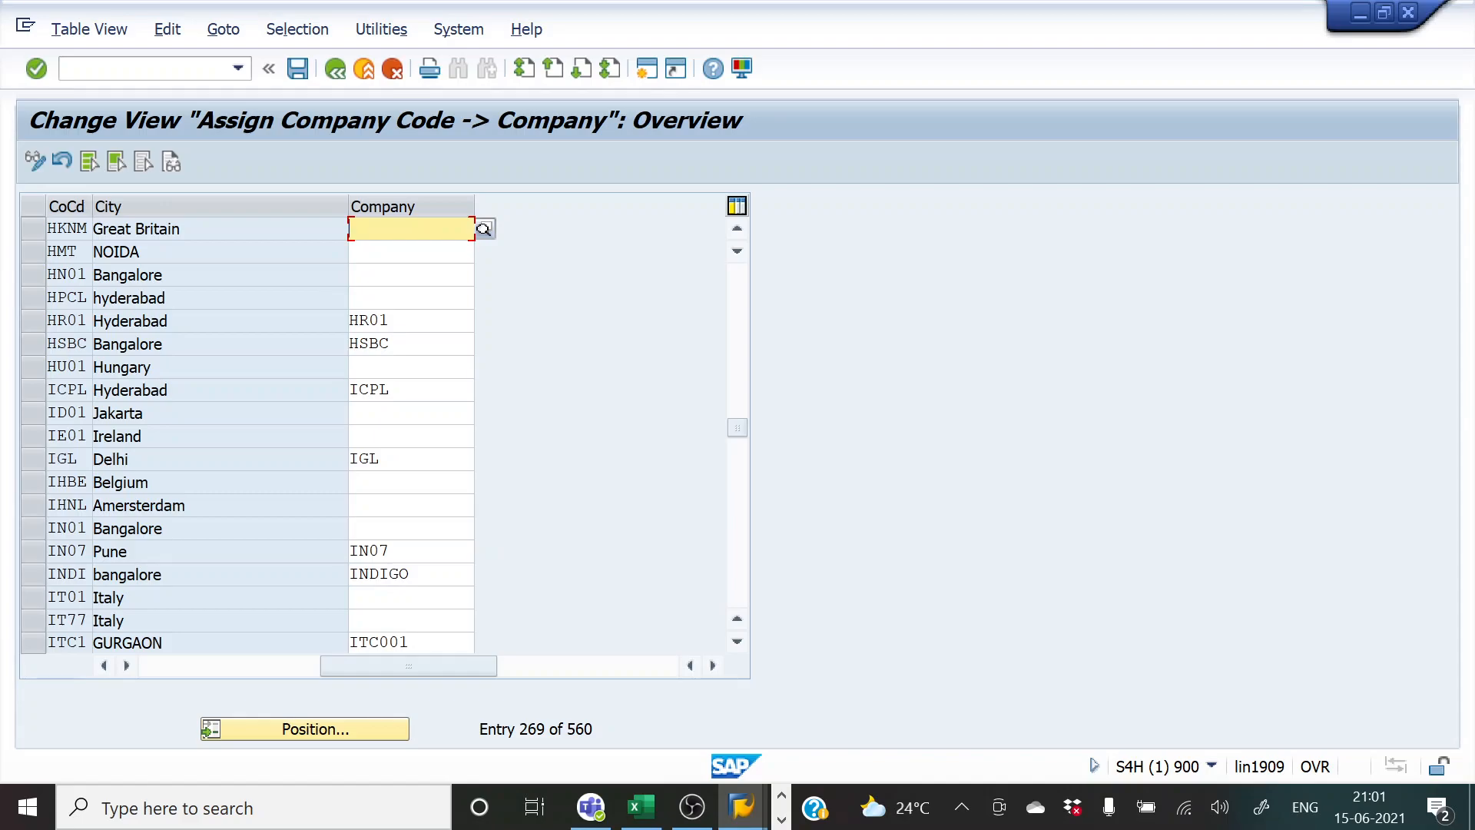
text(LNKG1)
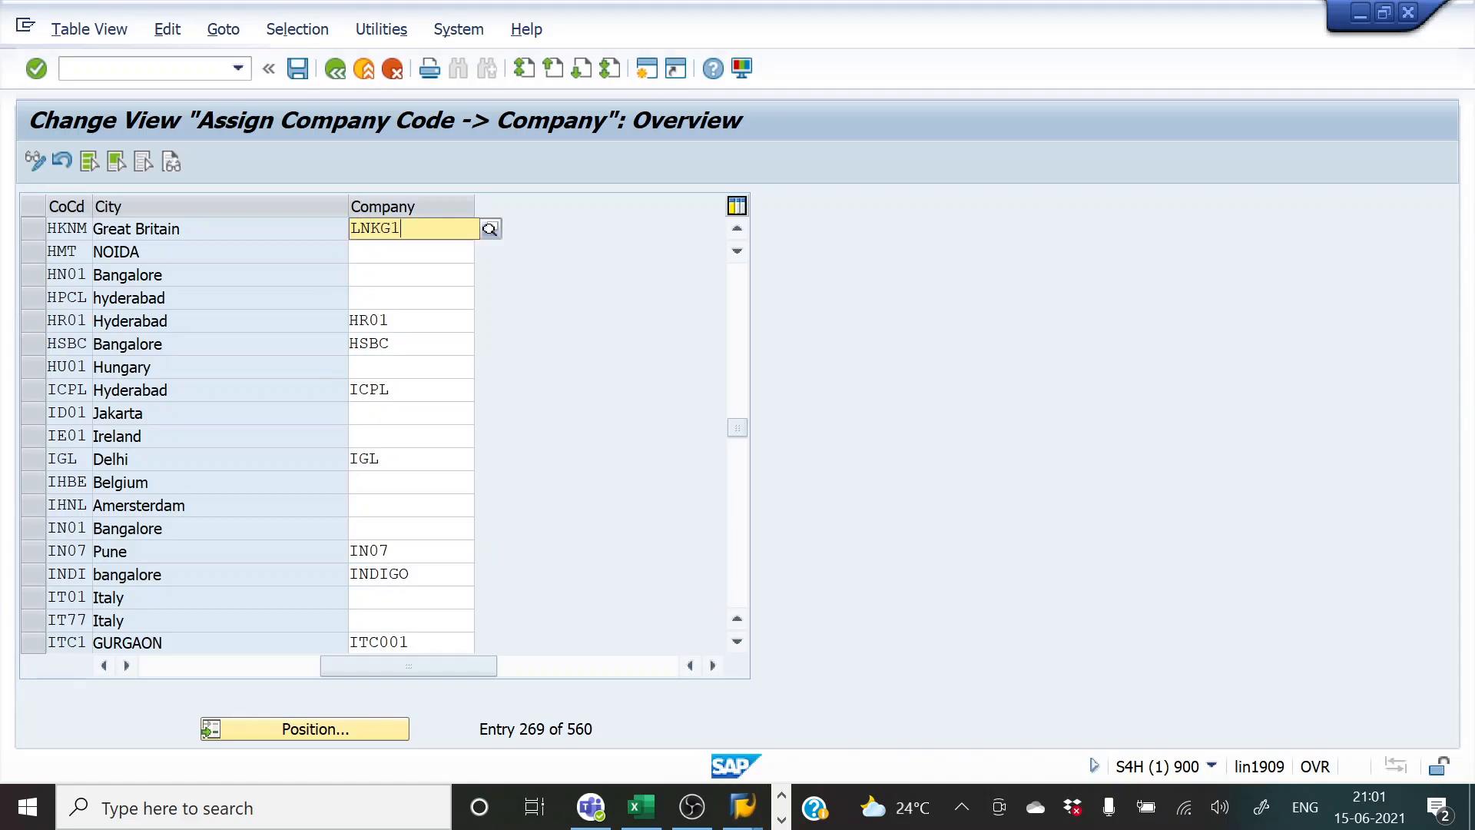
click(433, 290)
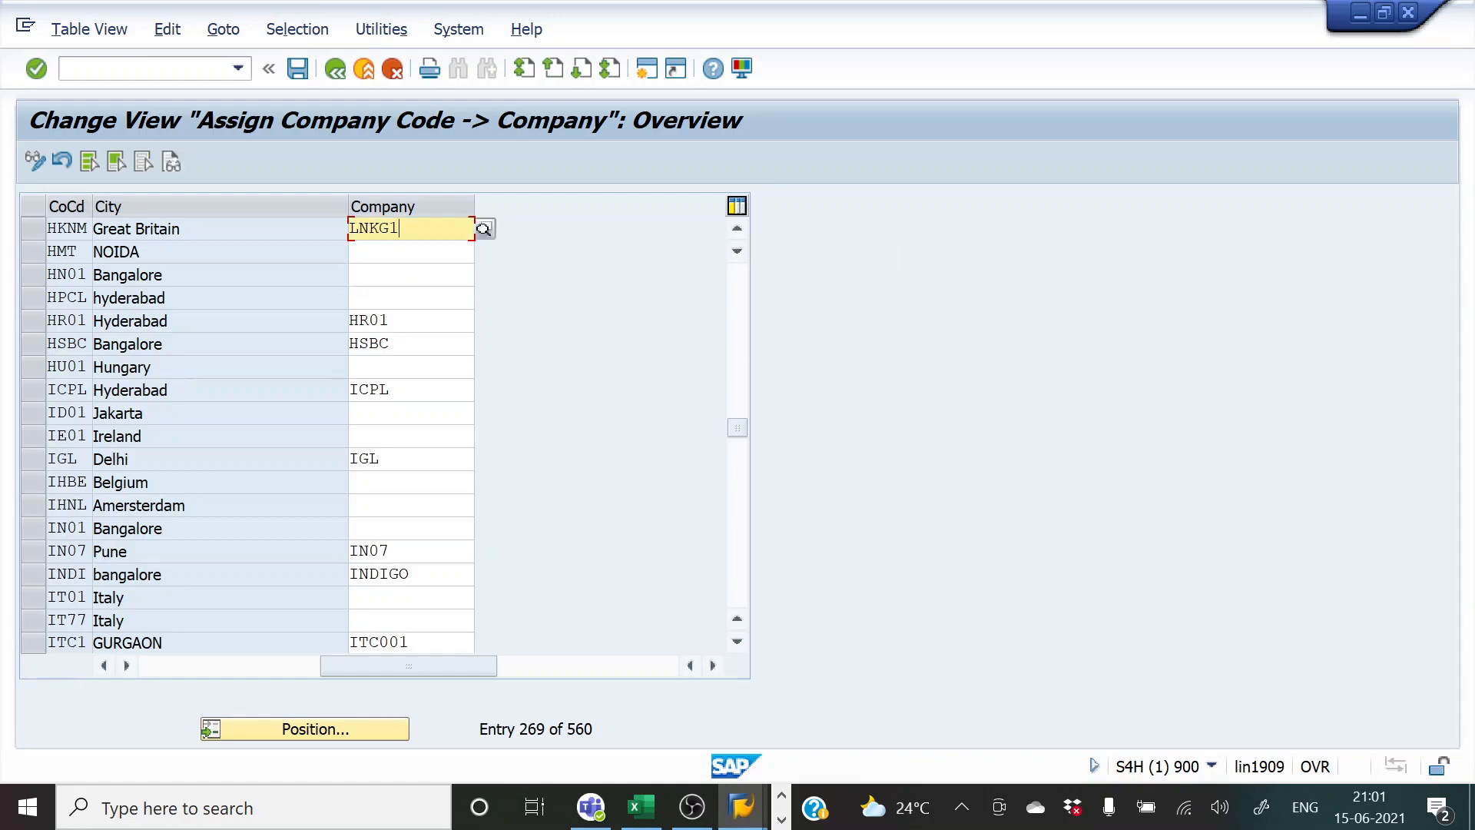
click(297, 70)
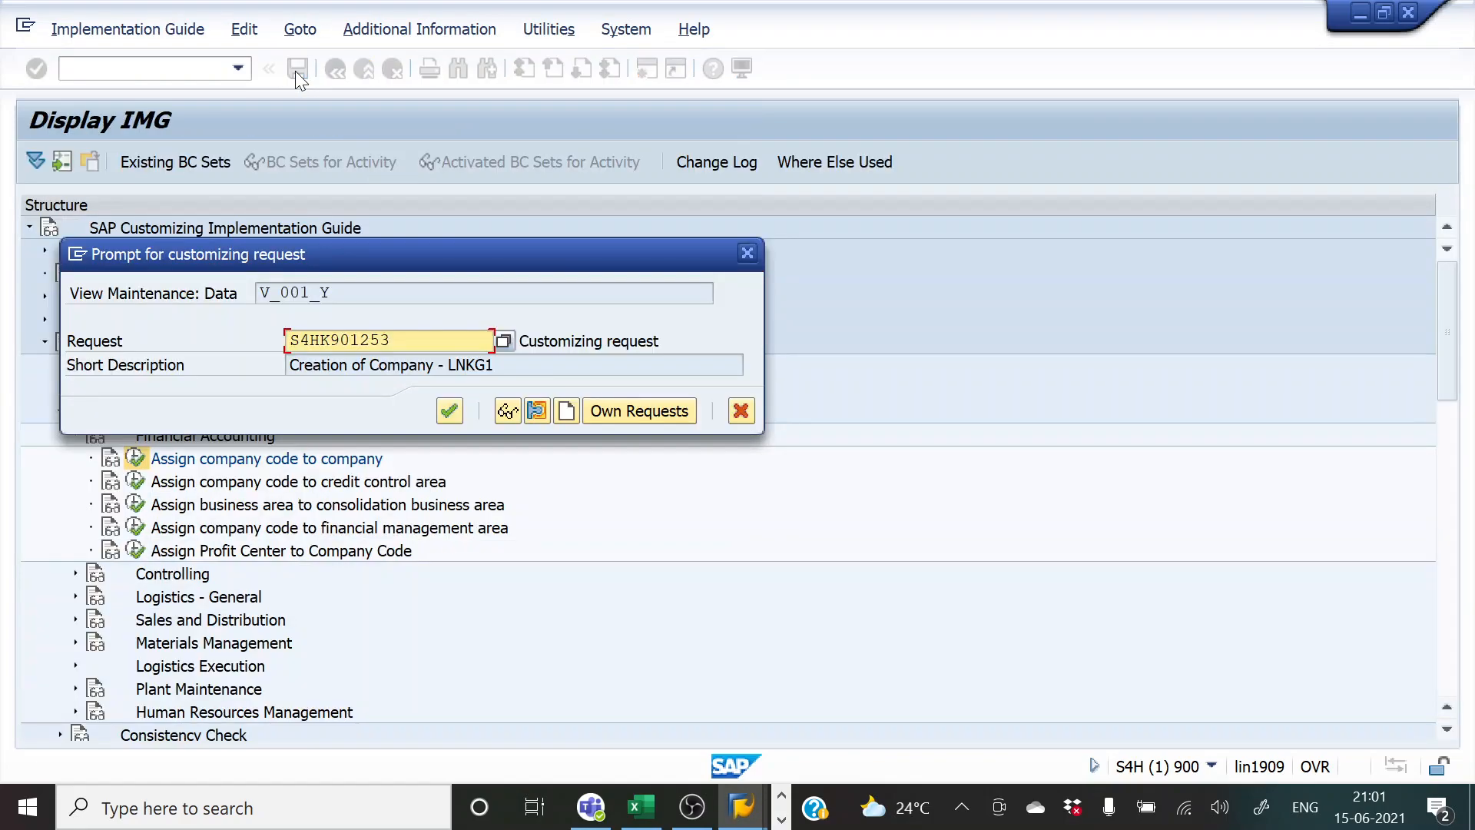
click(451, 411)
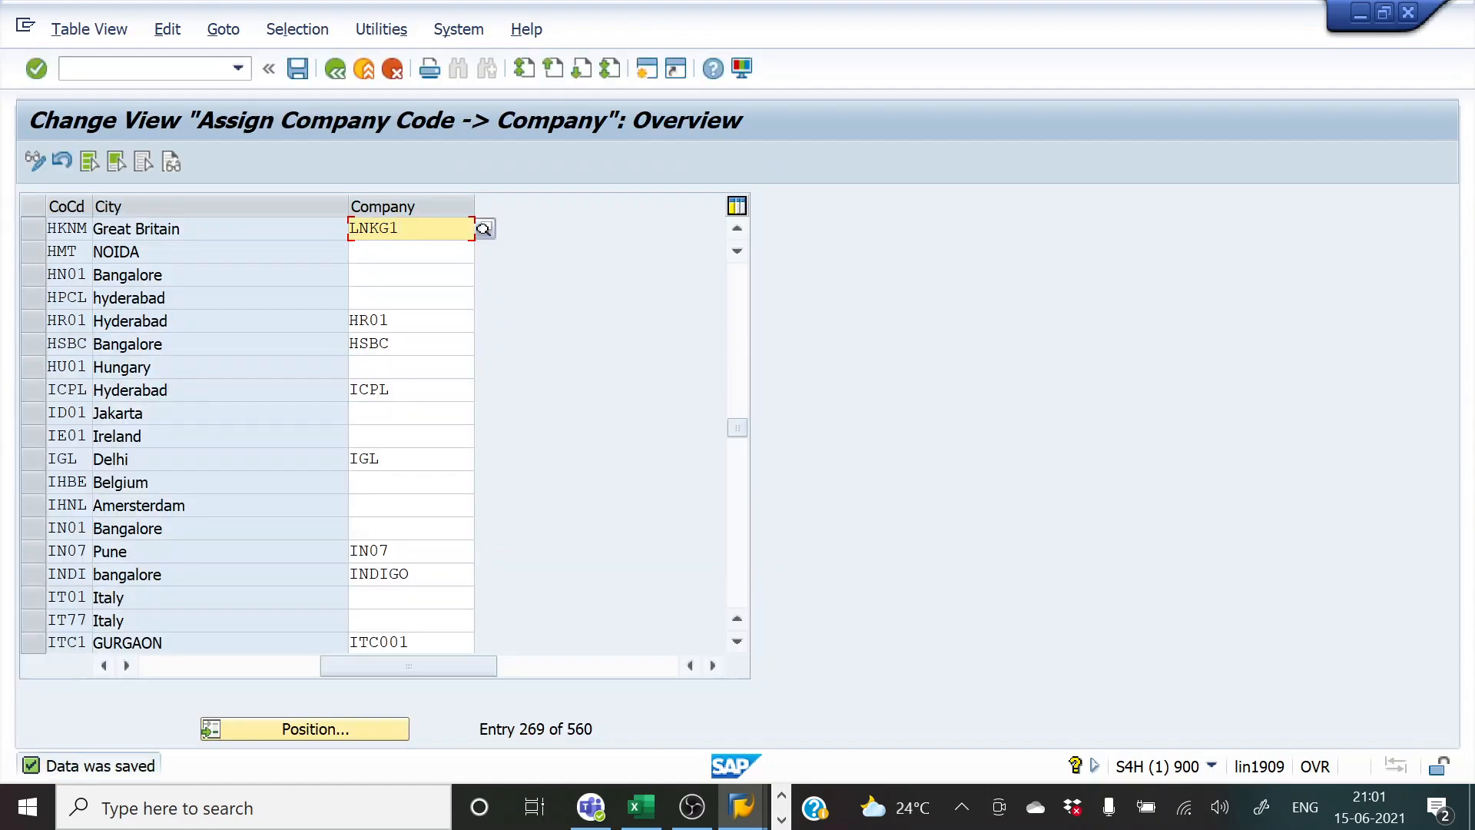
- Switch to the S4H Excel workbook and review the Assign Company to Company Codes row and the hierarchy on the Notes sheet
key(alt+Tab)
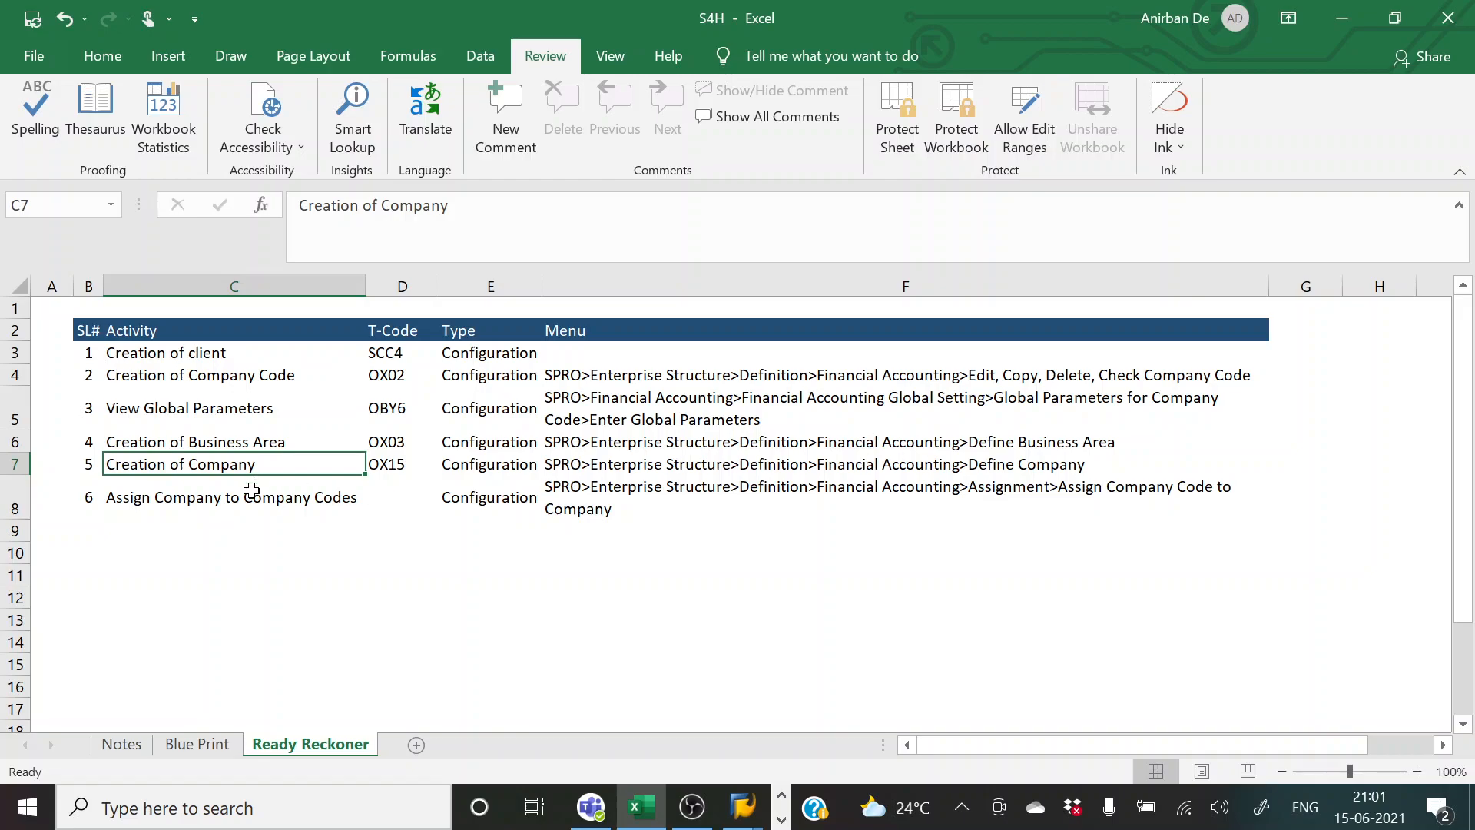
click(252, 493)
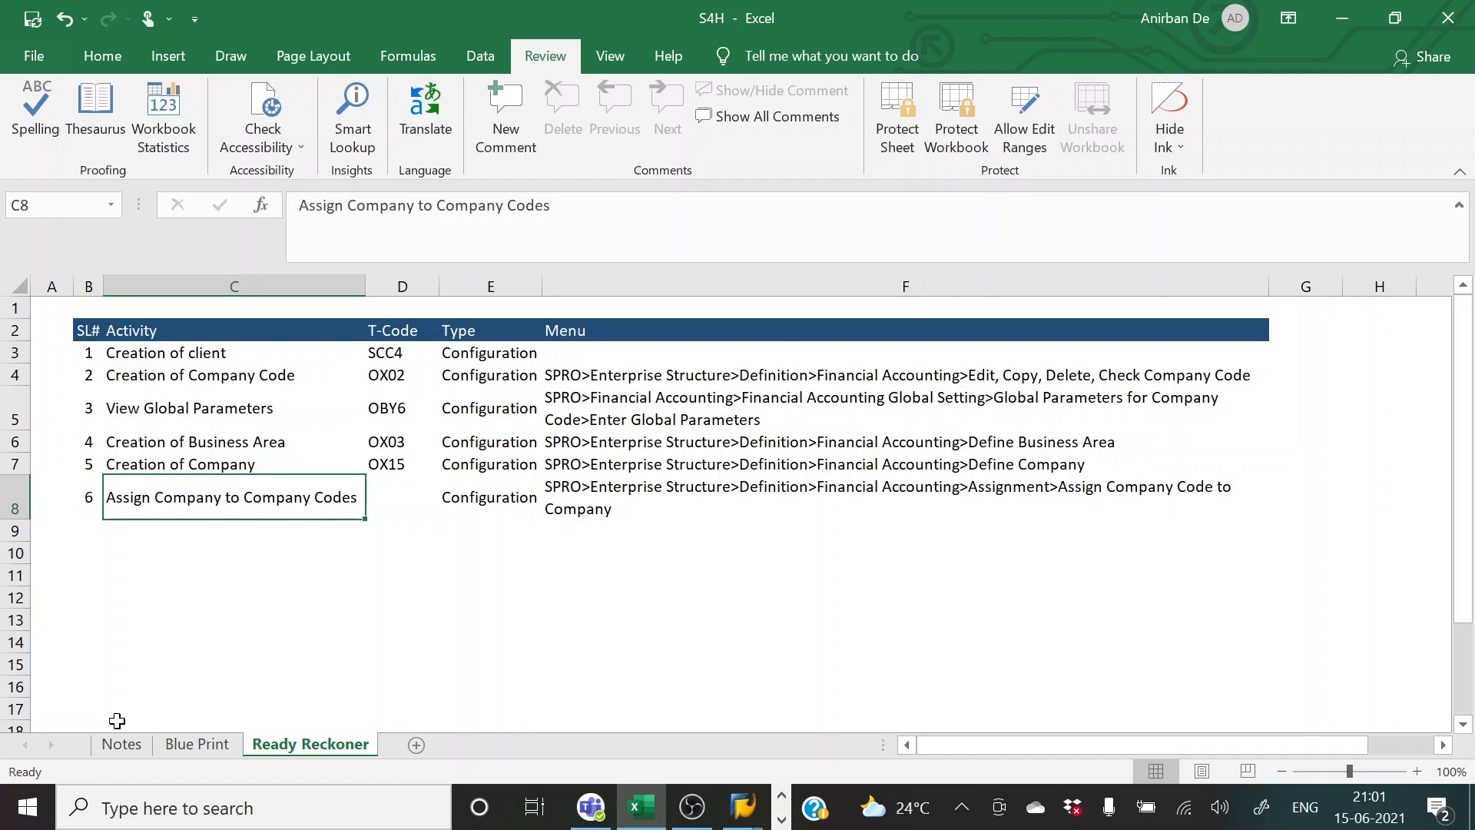
click(122, 744)
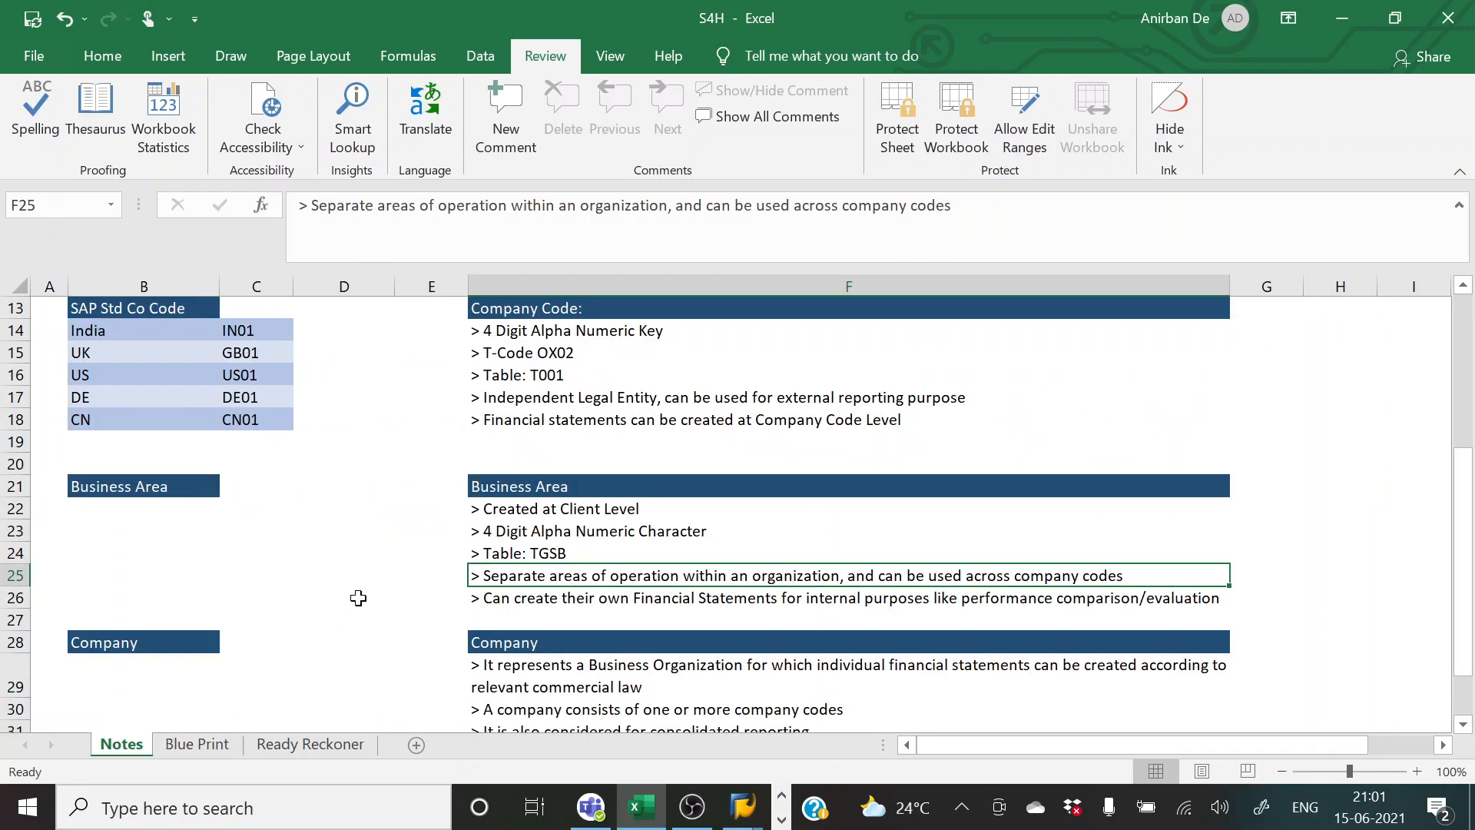
scroll(359, 597, up, 4)
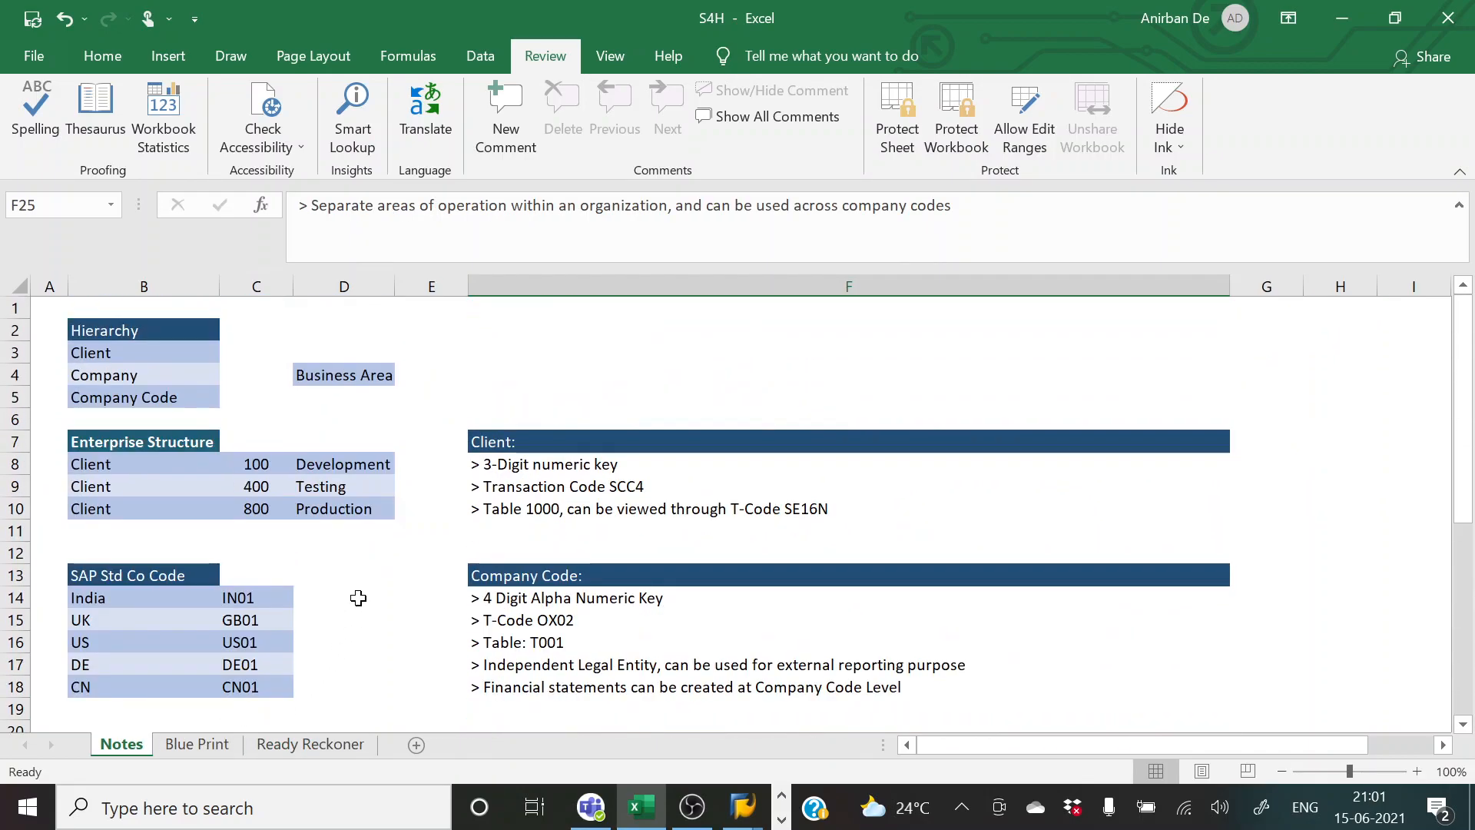